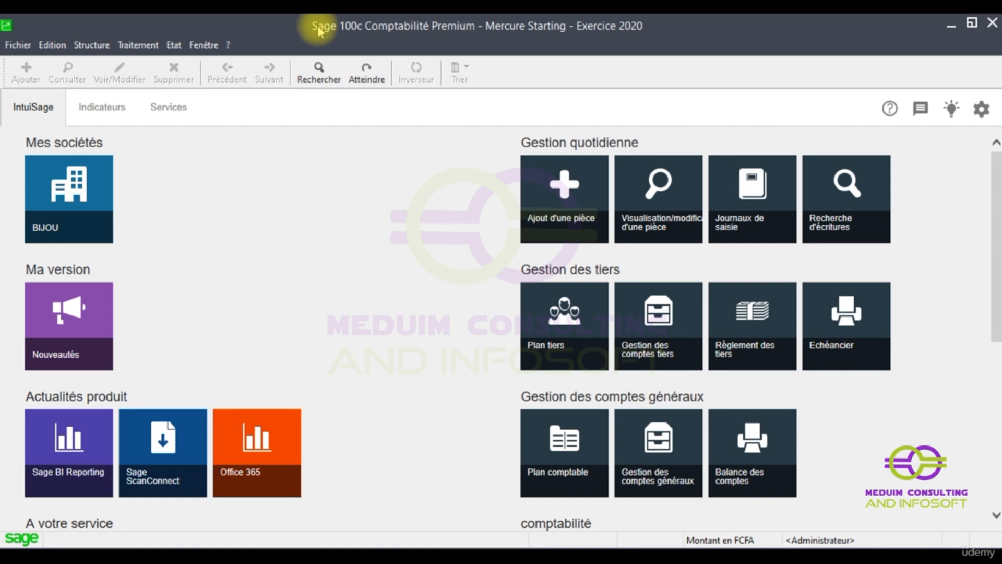
click(91, 45)
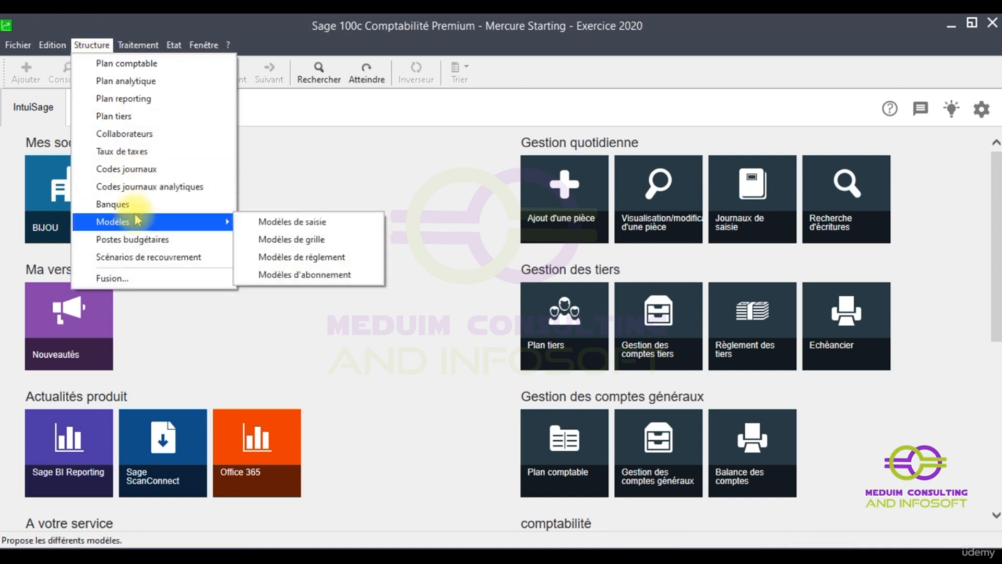
mouse_move(203, 223)
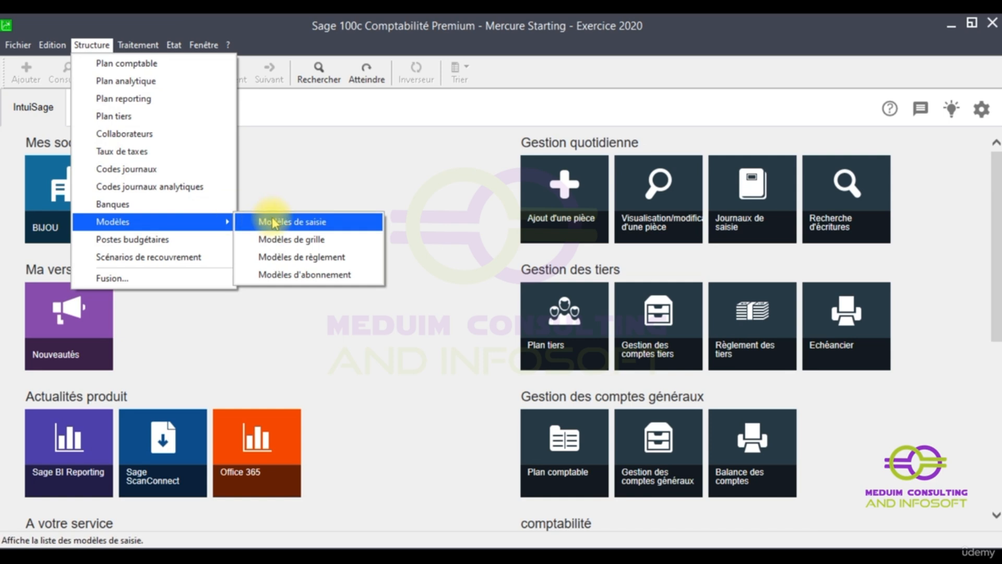
click(388, 177)
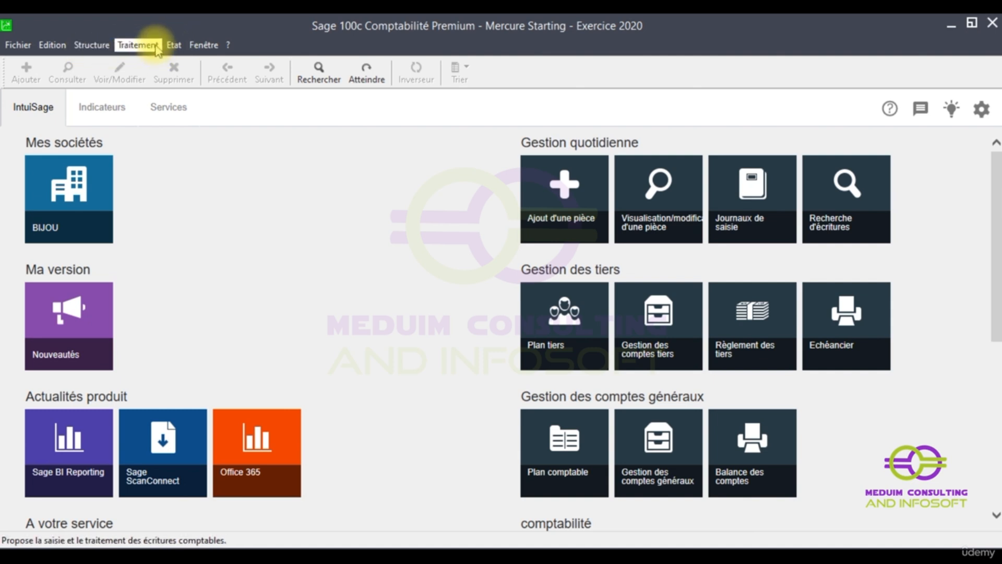
- Open the nov.20 Achat journal from the entry journals filtered to Ouverts
click(139, 46)
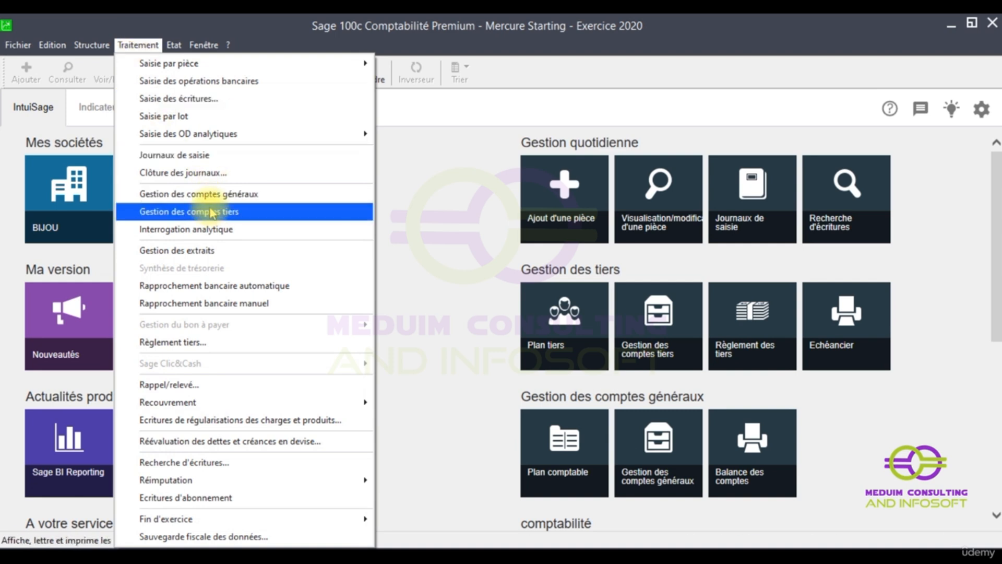
click(205, 172)
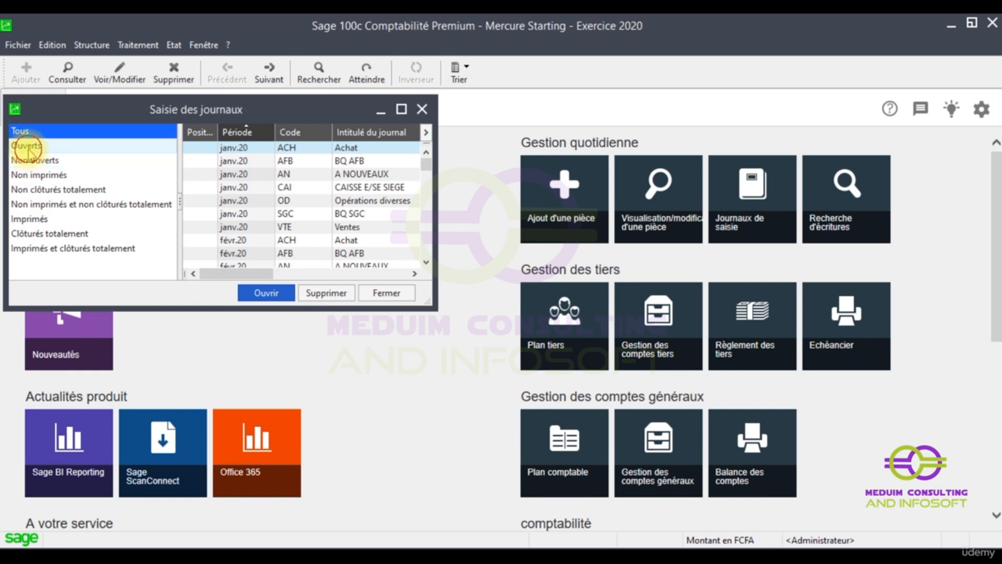
click(28, 147)
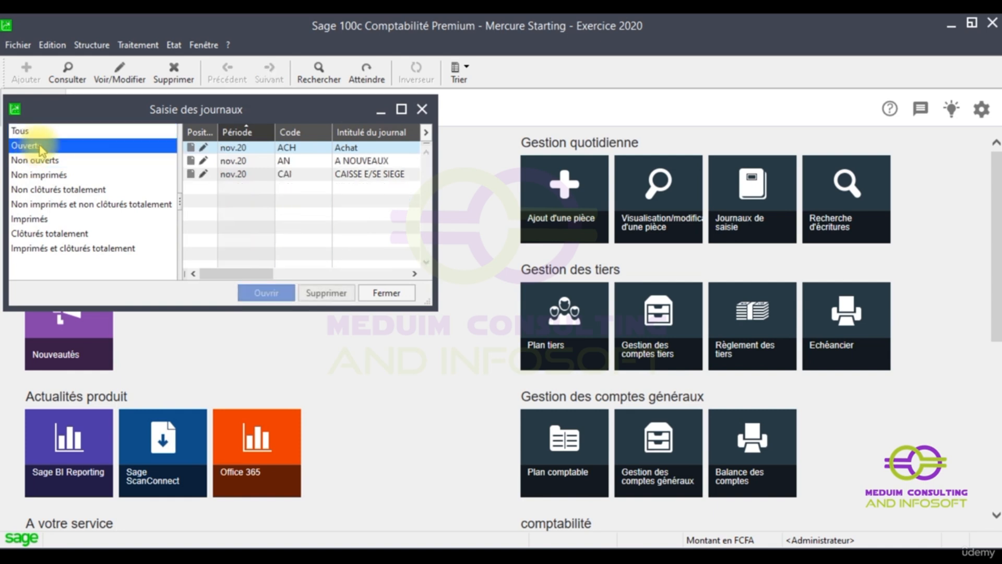
click(224, 147)
double_click(227, 148)
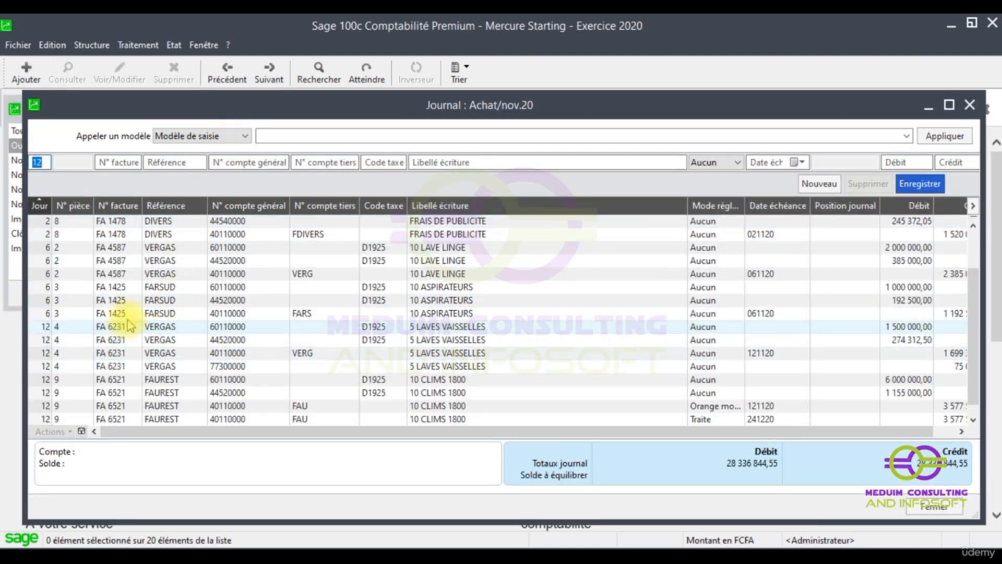
- Sort the Achat journal's entries by Date d'écriture
scroll(139, 313, up, 2)
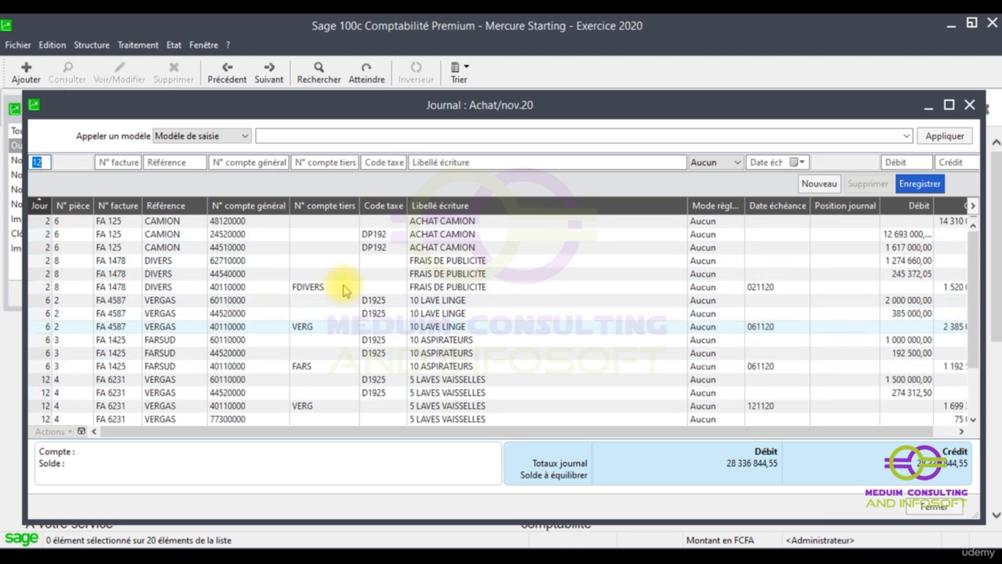
right_click(280, 264)
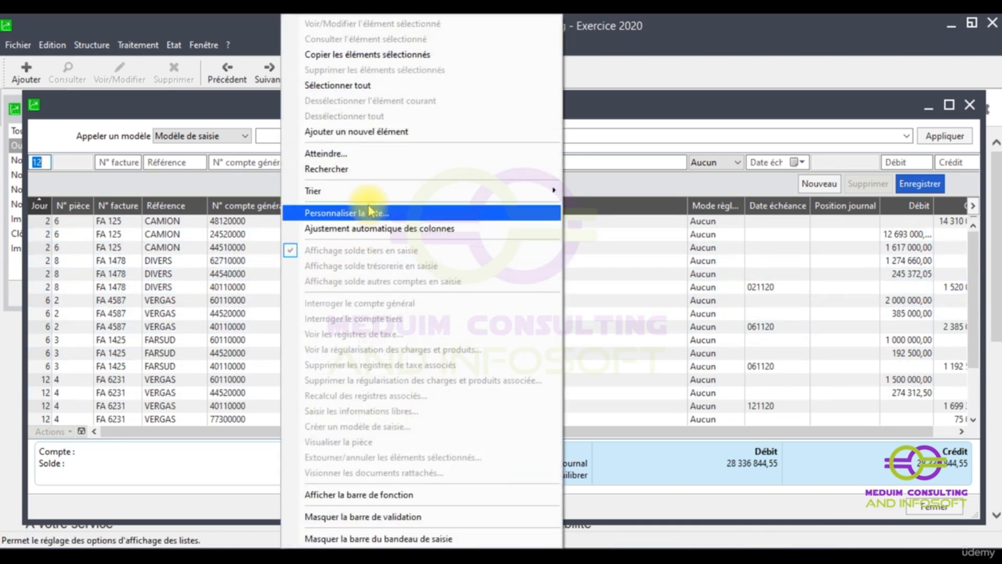
mouse_move(371, 191)
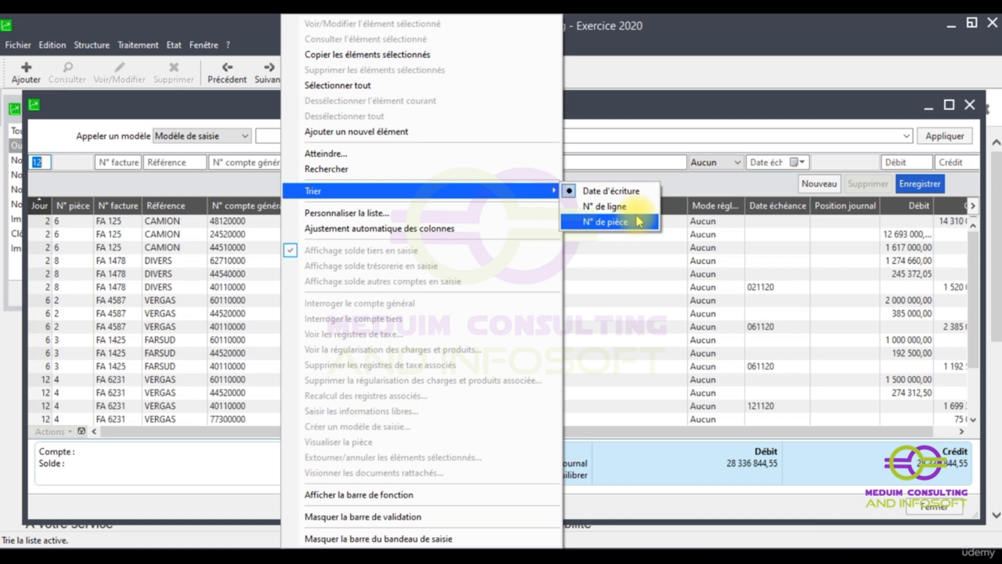
click(618, 195)
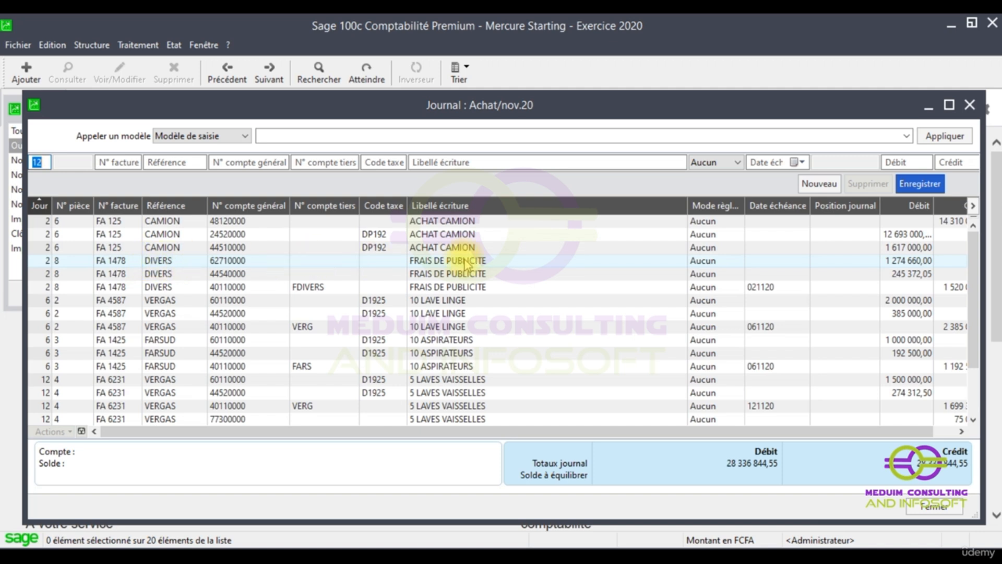
- Select the three FRAIS DE PUBLICITE lines of invoice FA 1478 and start creating an entry template from them
click(365, 260)
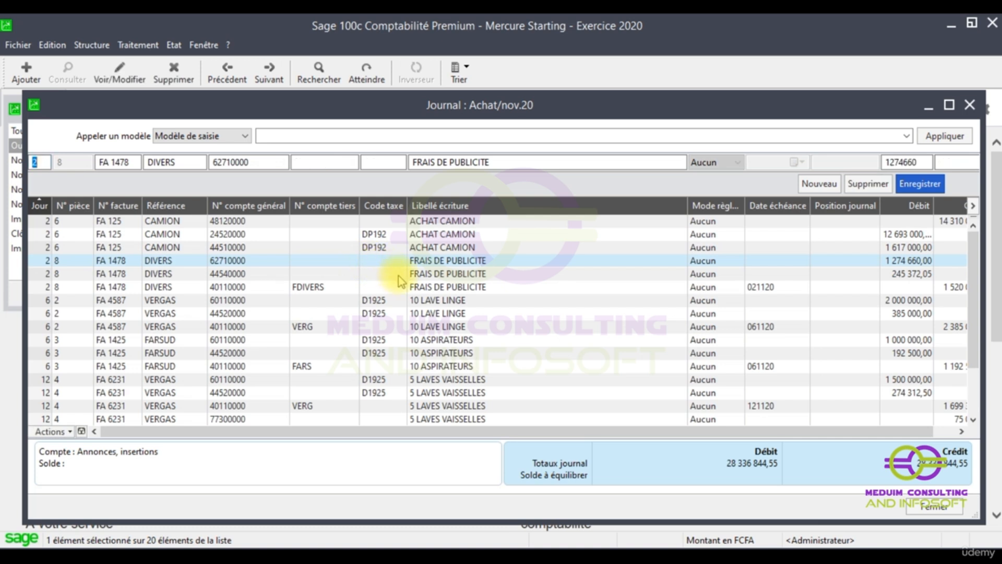
shift+click(436, 287)
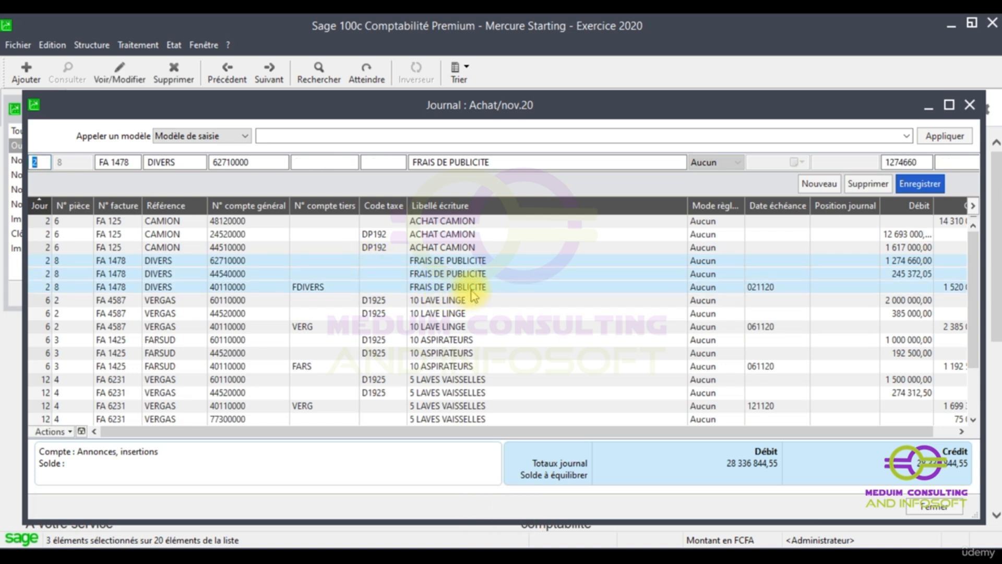
click(72, 434)
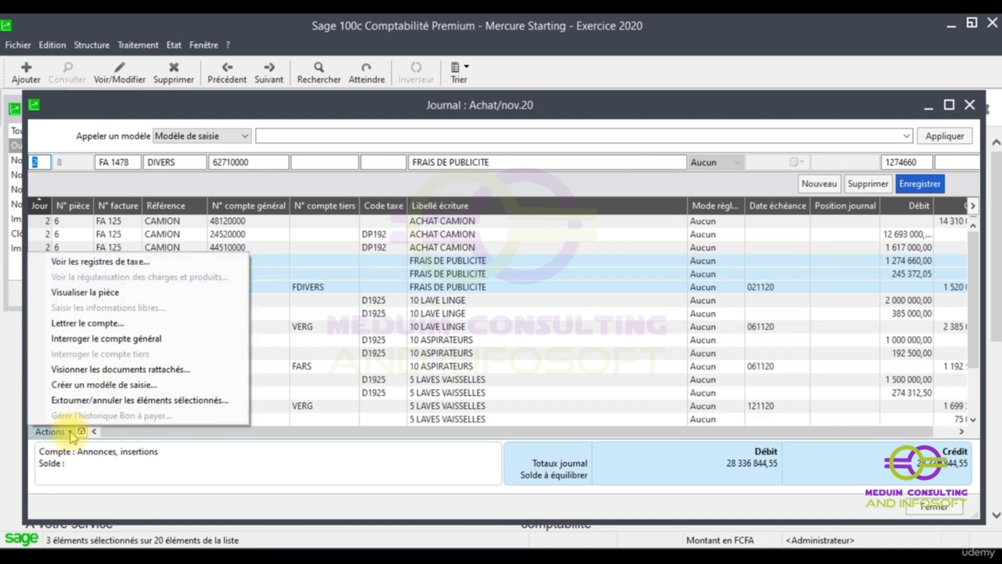
click(100, 391)
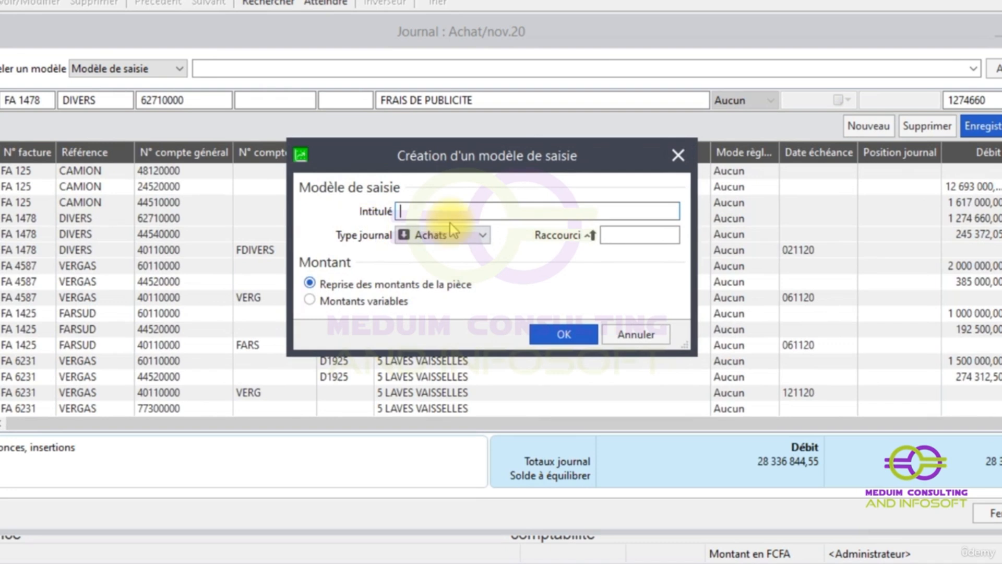
- Create the entry template titled FRAIS DE PUBLICITE with journal type Achats and Montants variables, and close the journal windows
text(FRA)
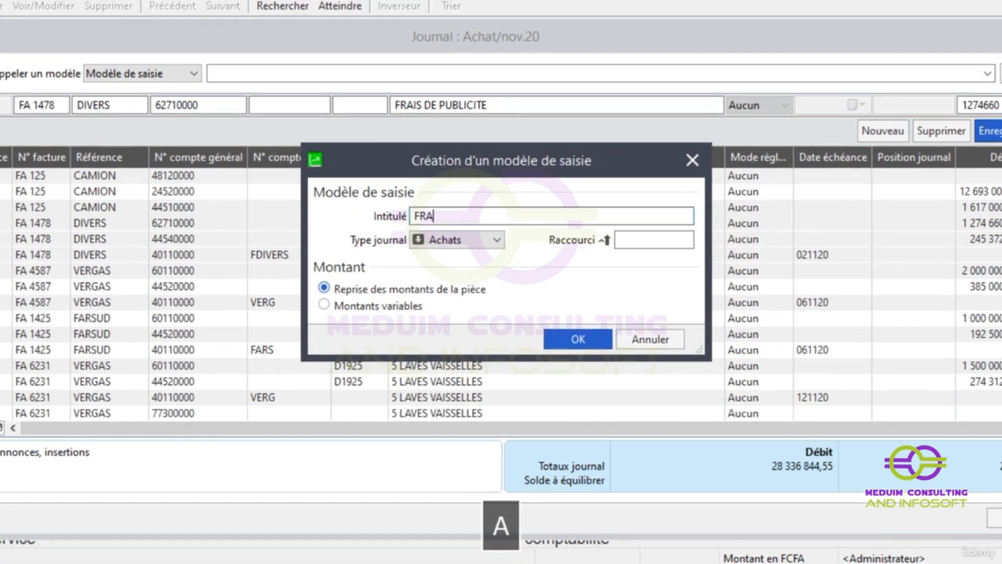
text(IS DE P)
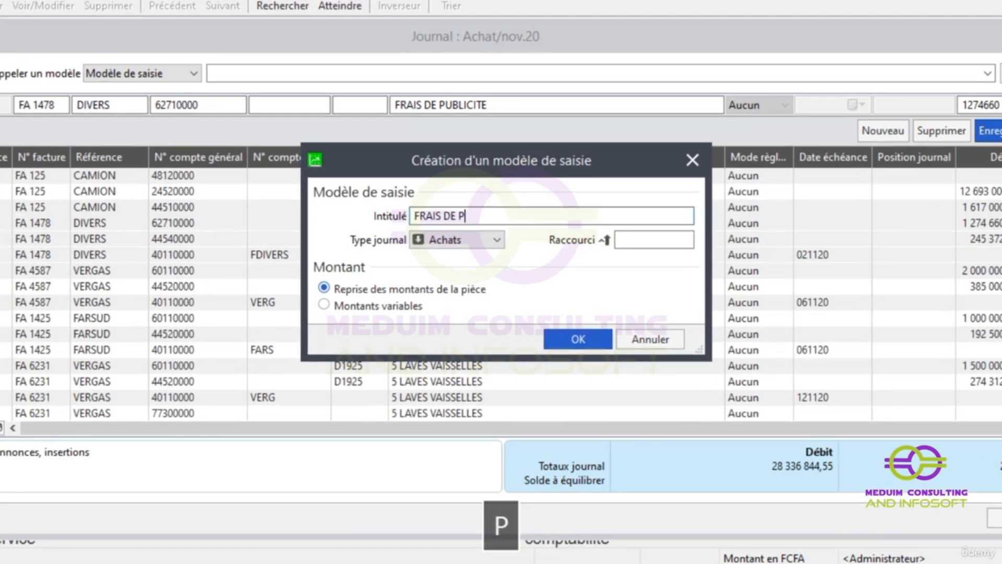
text(UBLICITE)
click(472, 241)
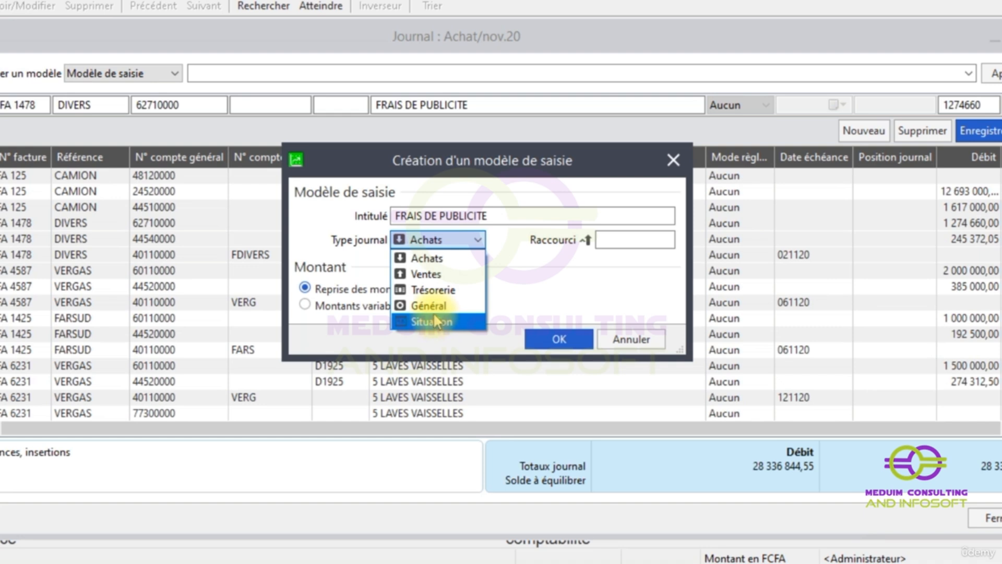
click(526, 289)
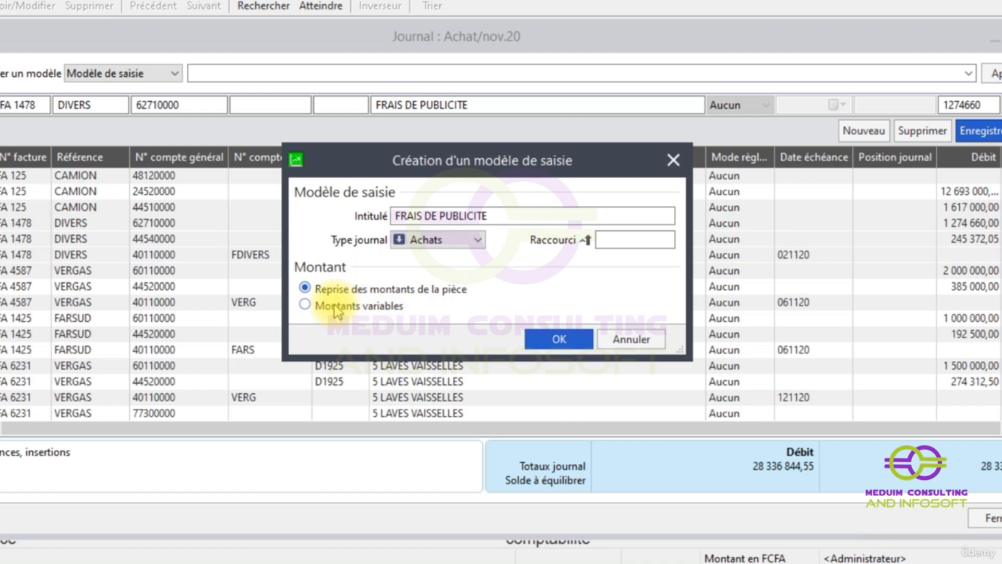
click(305, 306)
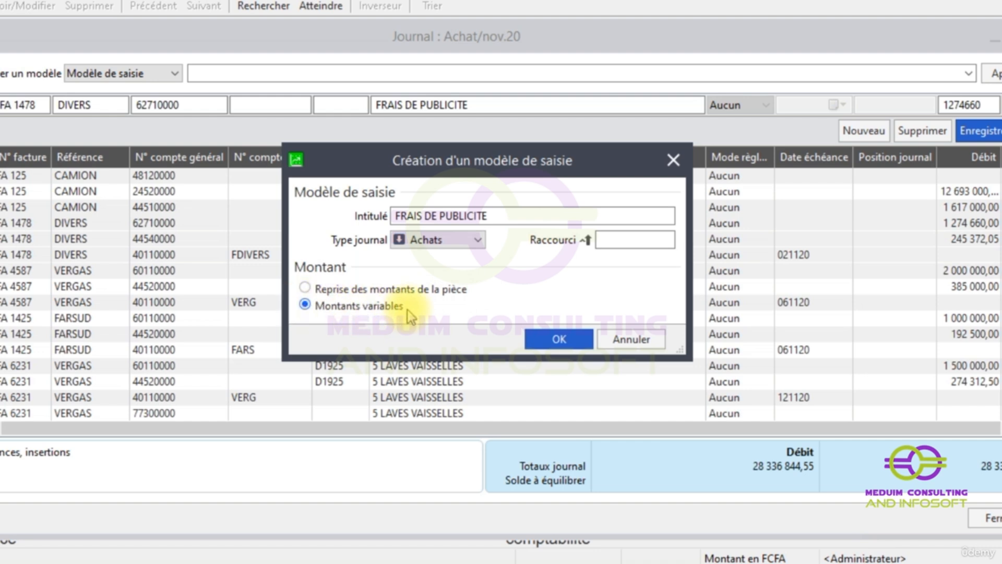
click(566, 338)
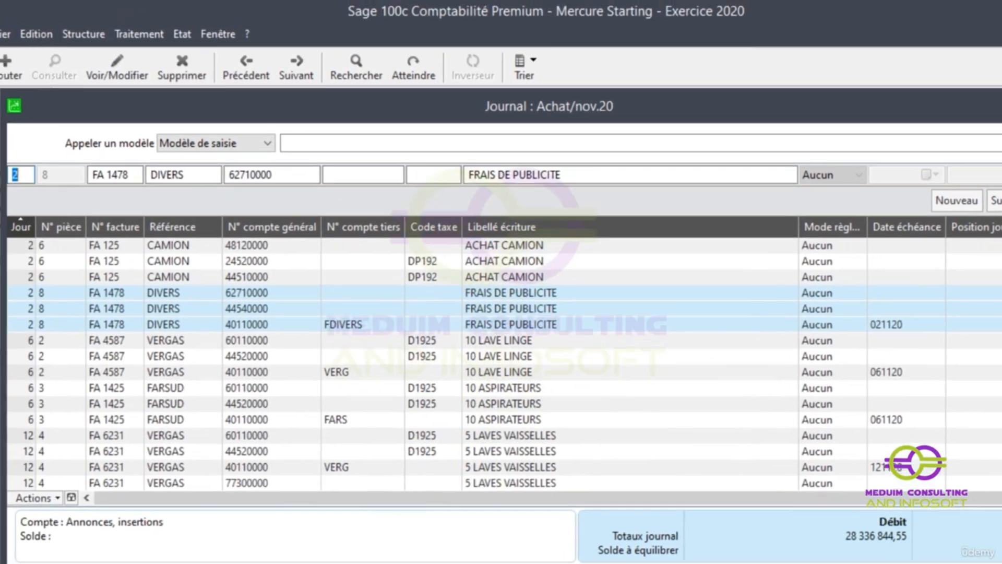
click(999, 106)
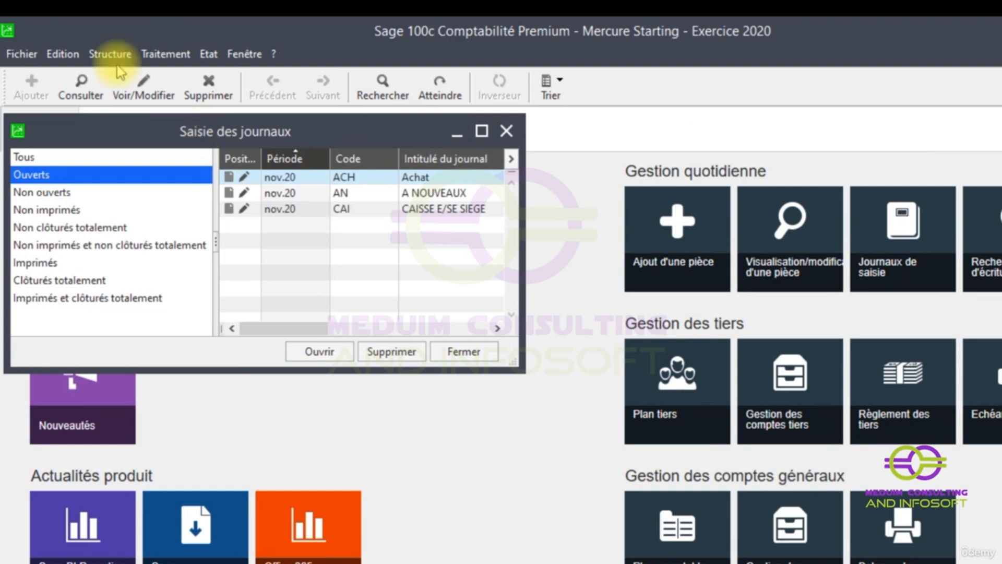
click(506, 131)
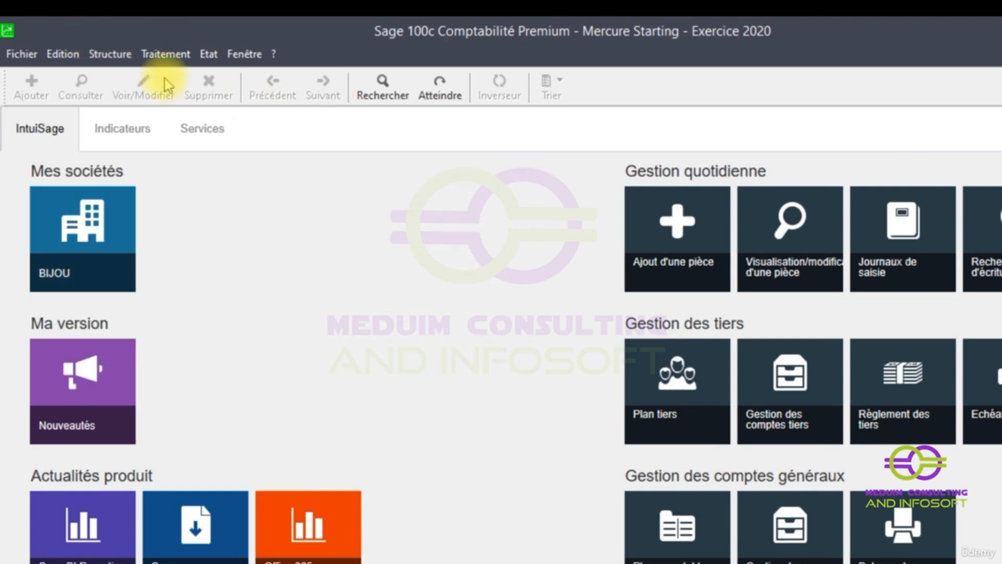
- Examine the lines of the FRAIS DE PUBLICITE entry template in the Modèles de saisie list, and close it
click(104, 54)
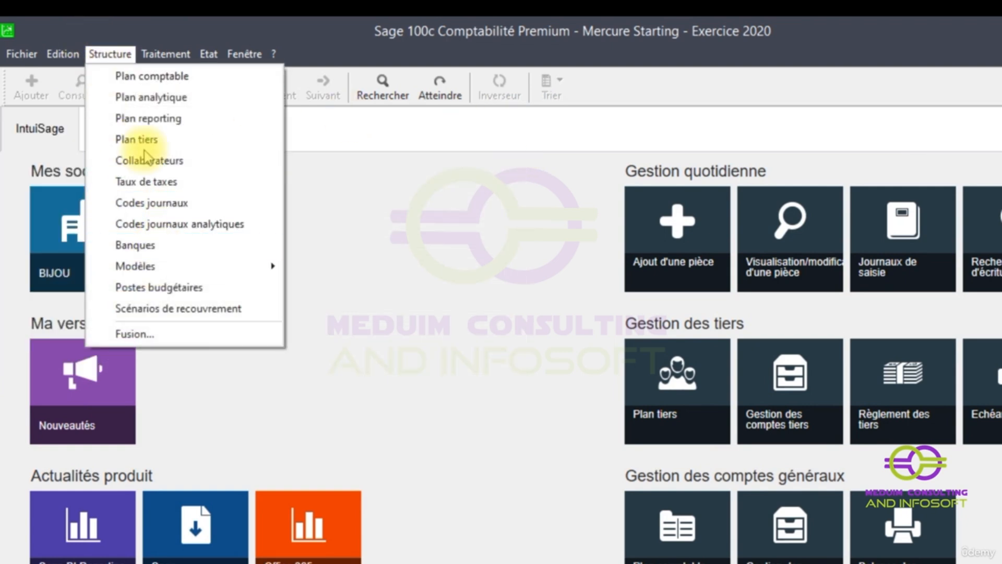
mouse_move(153, 265)
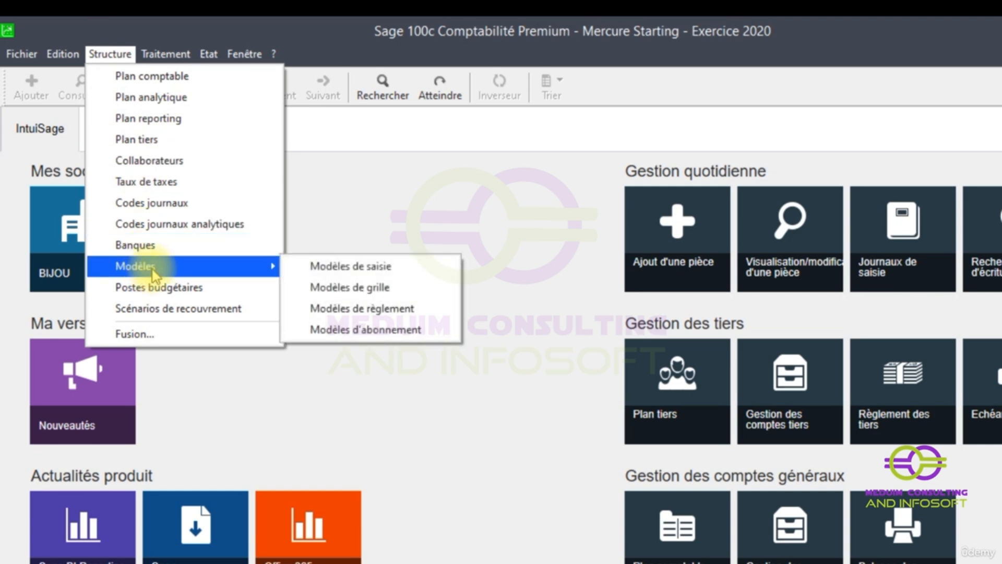
click(422, 270)
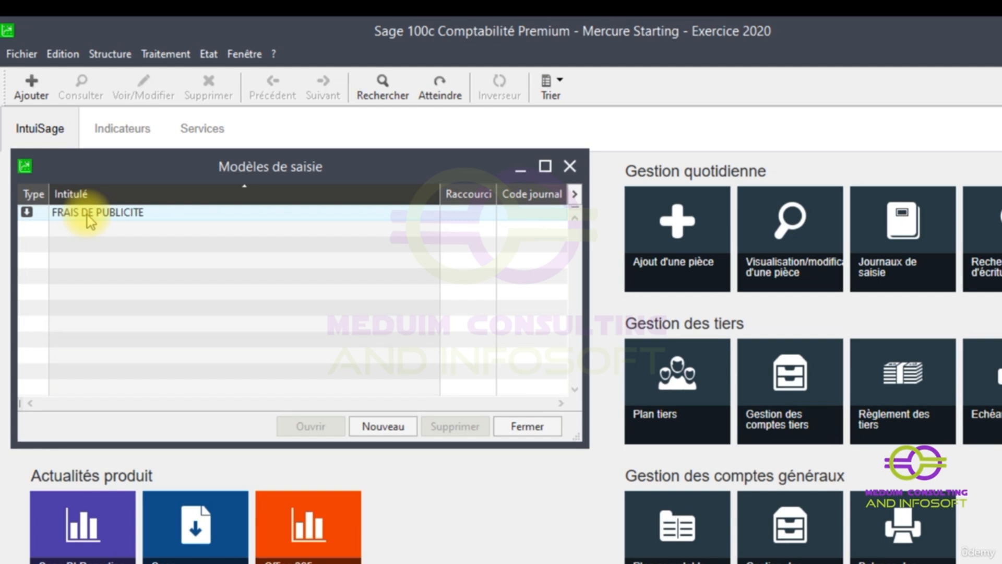
click(177, 211)
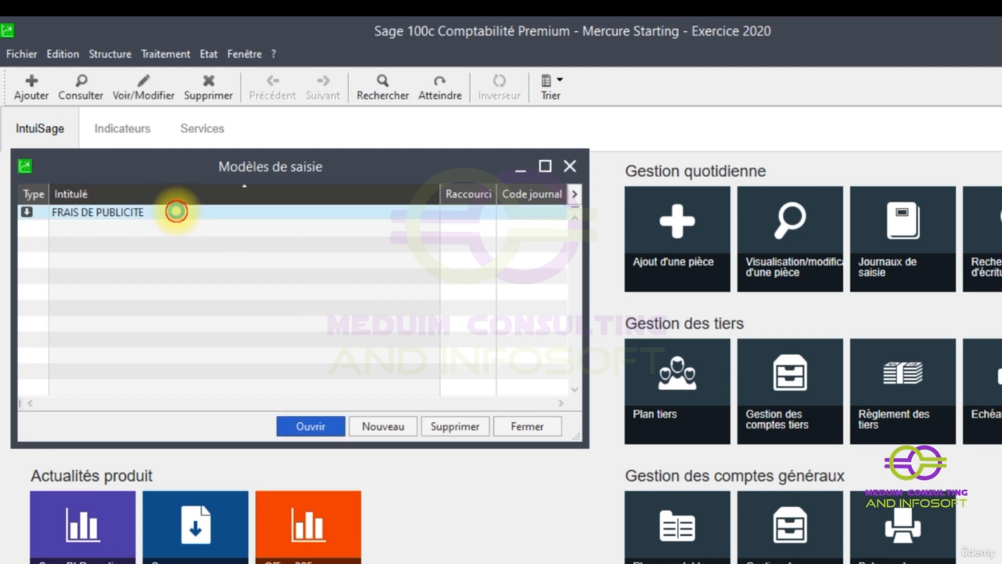
double_click(177, 211)
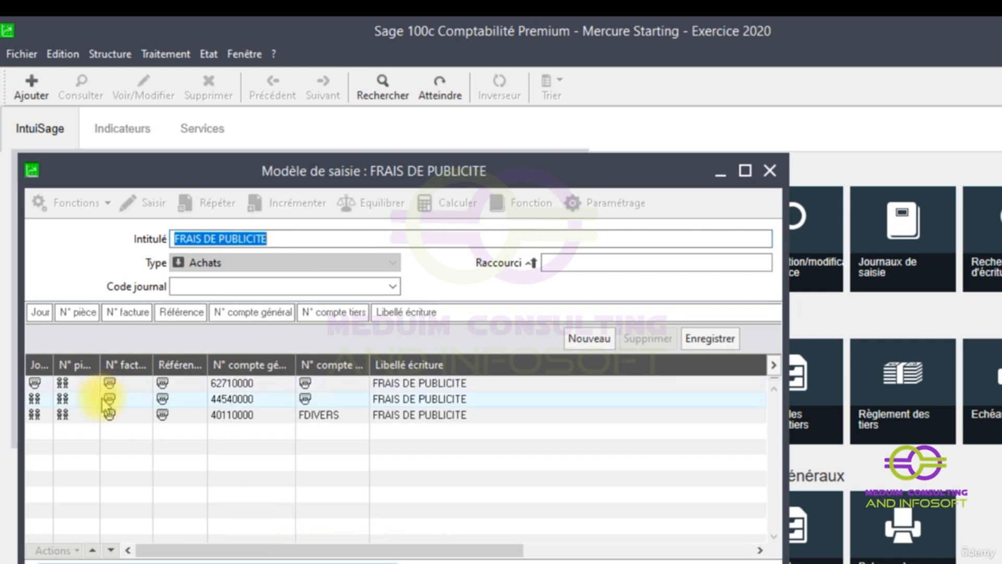
drag(349, 558, 234, 490)
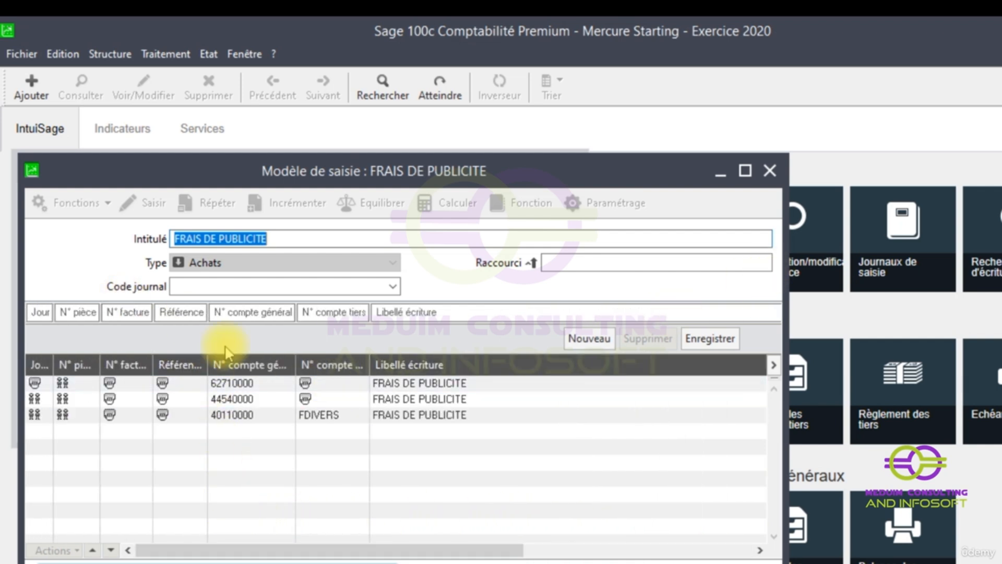
click(771, 172)
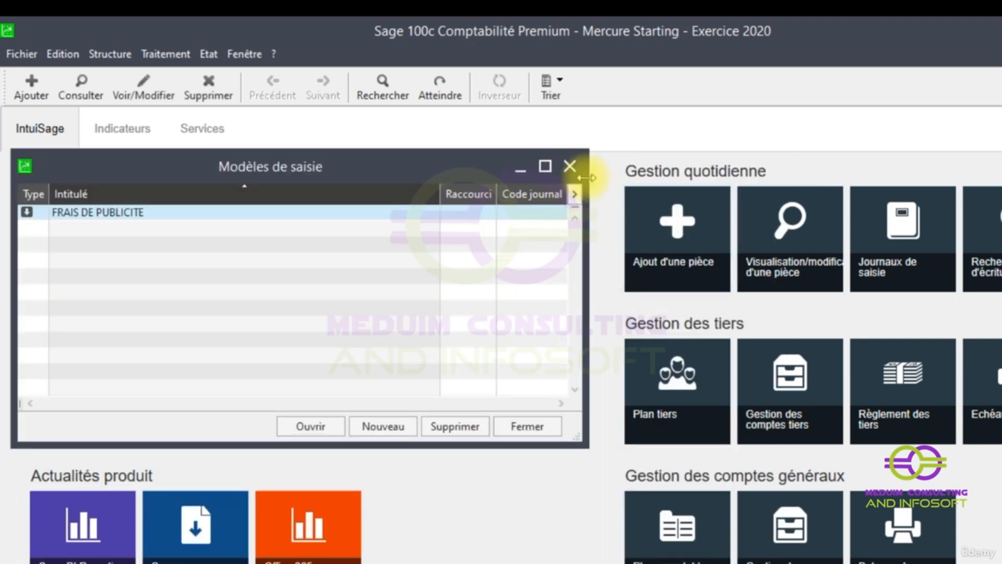
click(571, 164)
- Open the déc.20 Achat journal from the entry journals filtered to Non ouverts
click(164, 54)
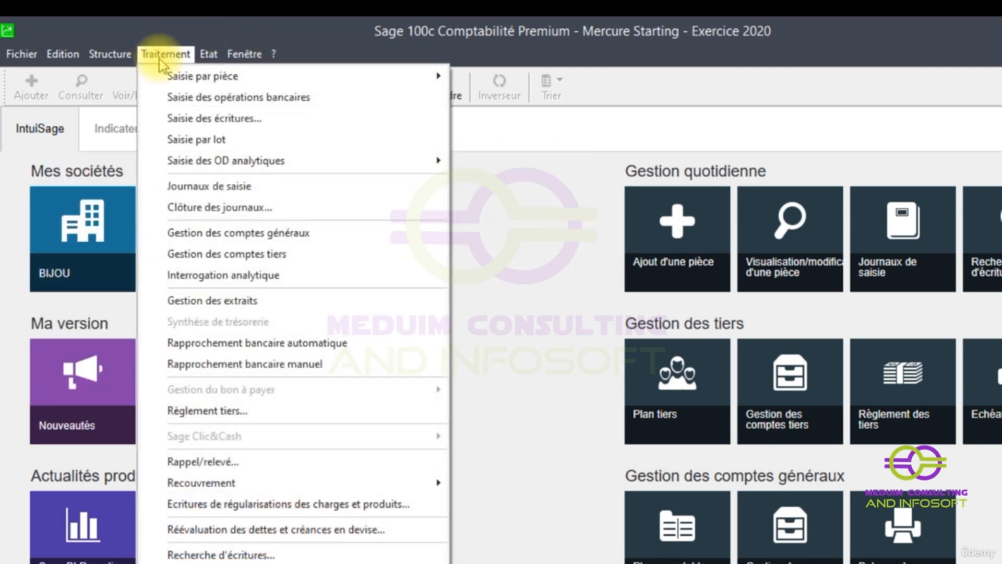
click(255, 187)
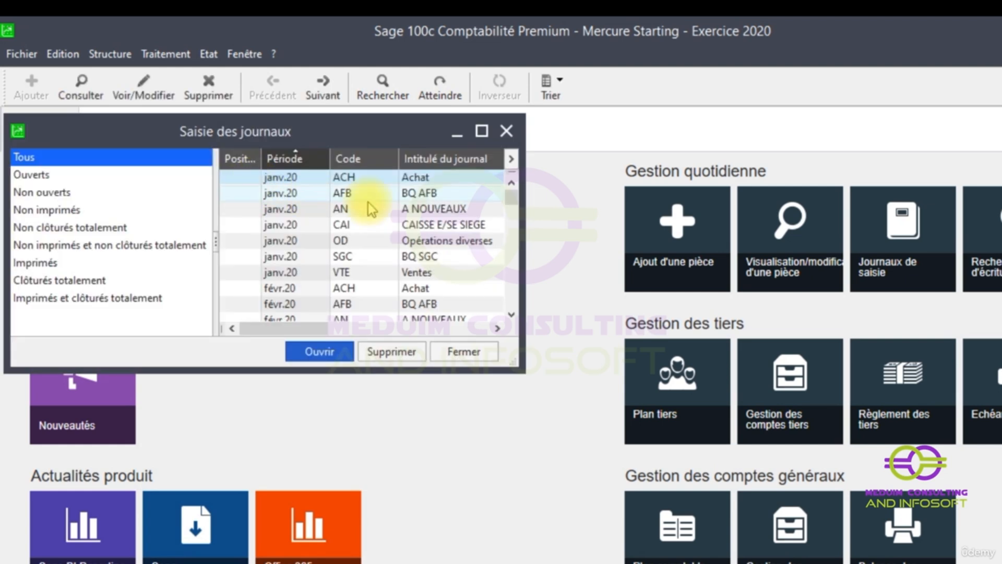
click(62, 193)
drag(511, 197, 509, 318)
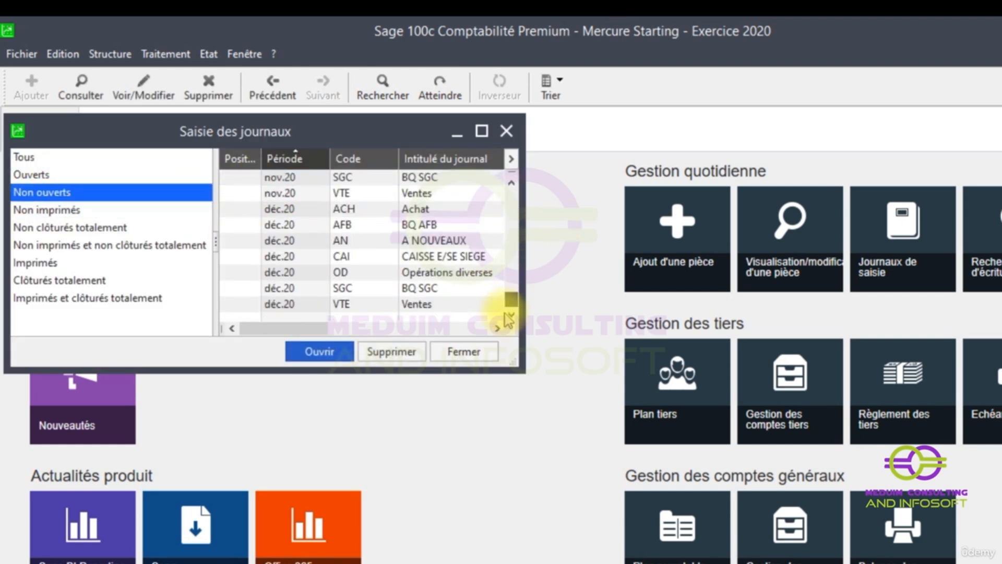
double_click(314, 208)
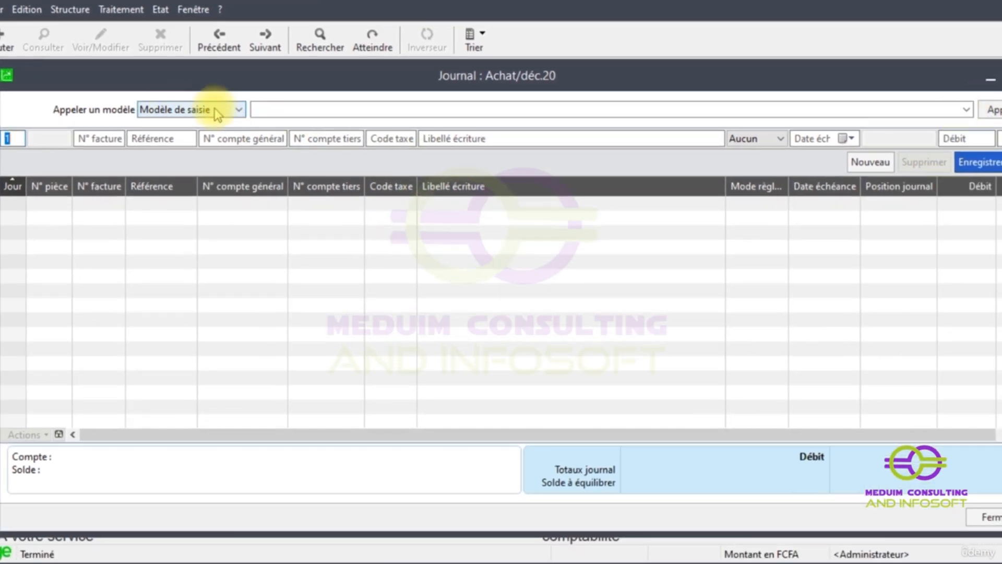
- Apply the FRAIS DE PUBLICITE entry template in the déc.20 Achat journal
click(239, 114)
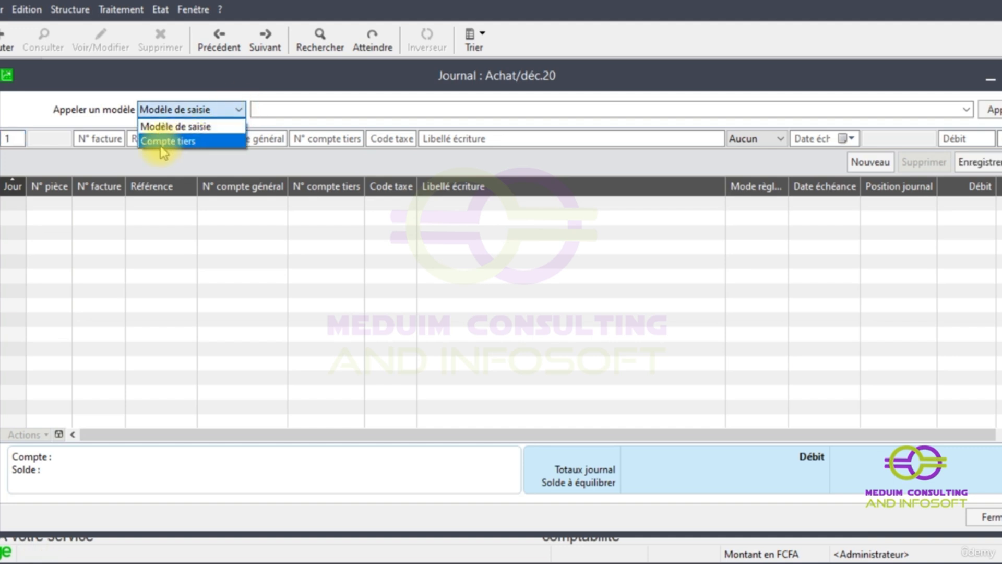
click(235, 107)
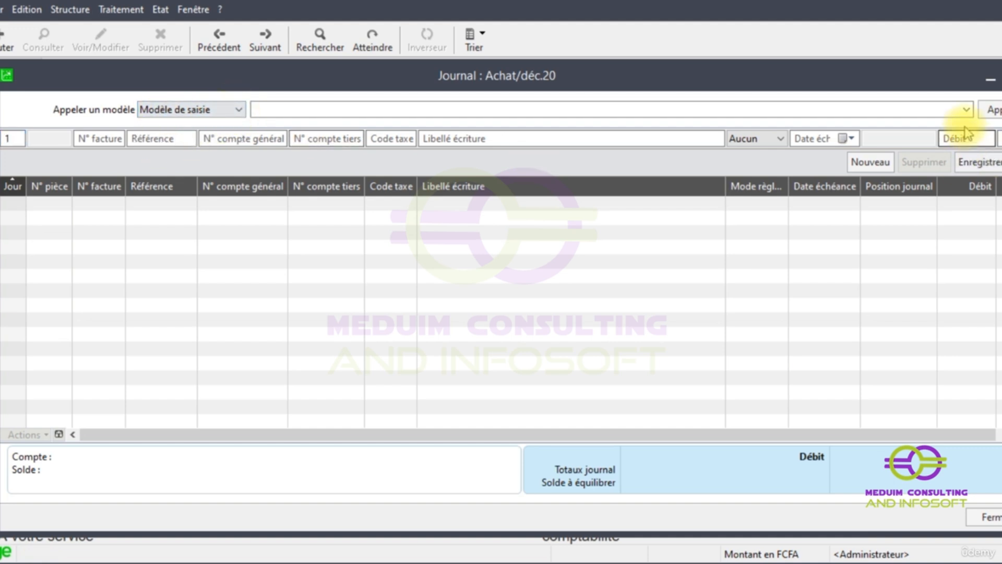
click(970, 109)
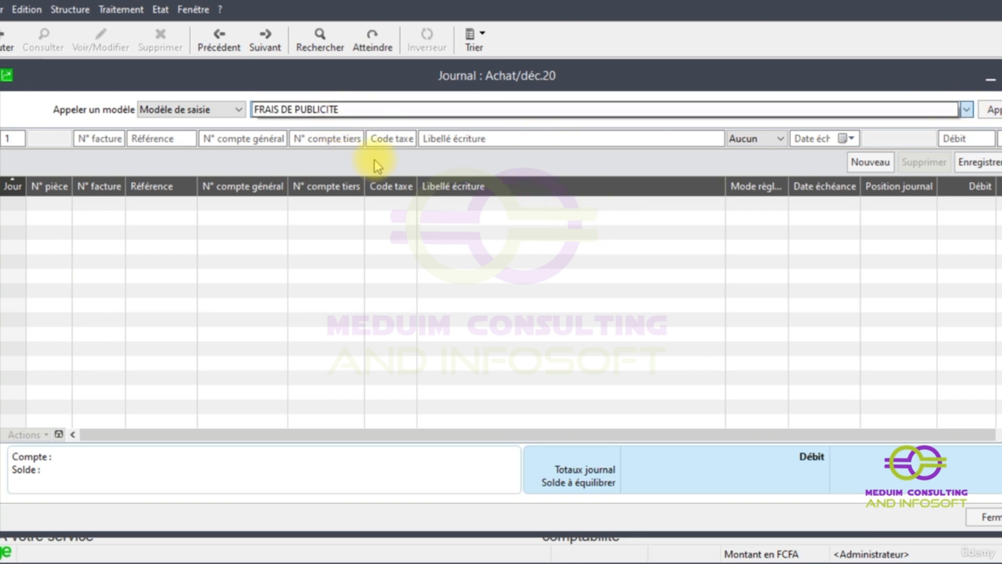
click(280, 113)
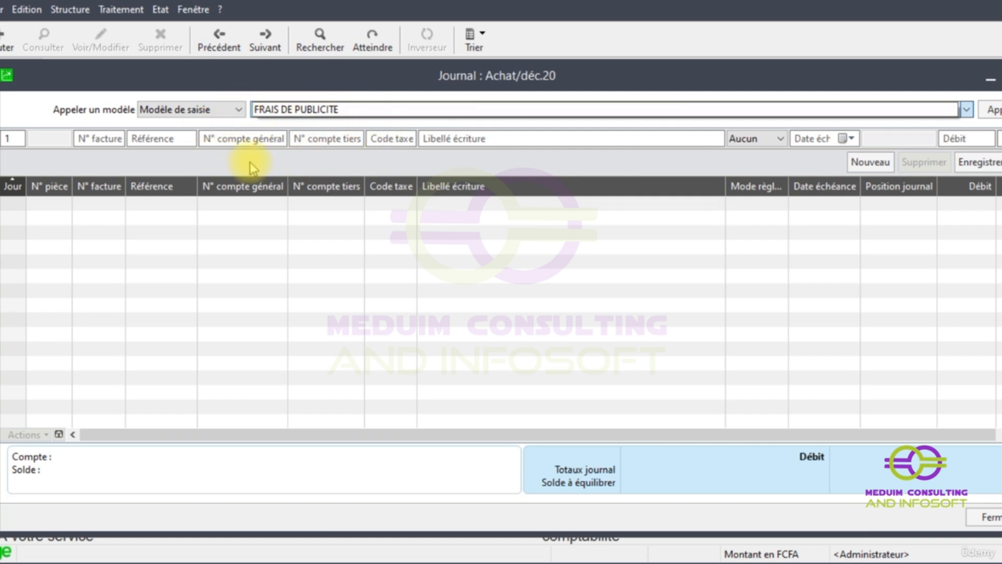
click(328, 108)
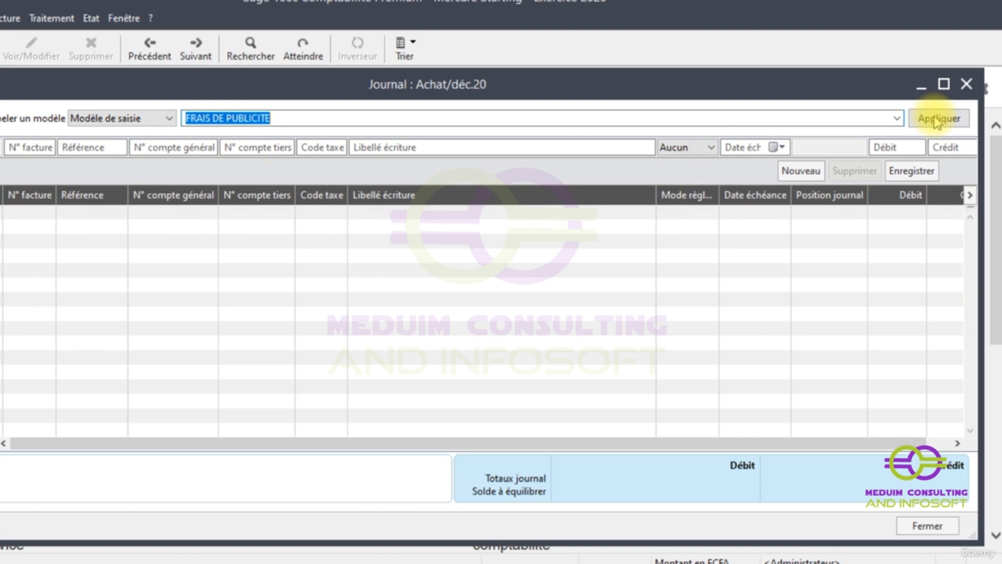
click(936, 119)
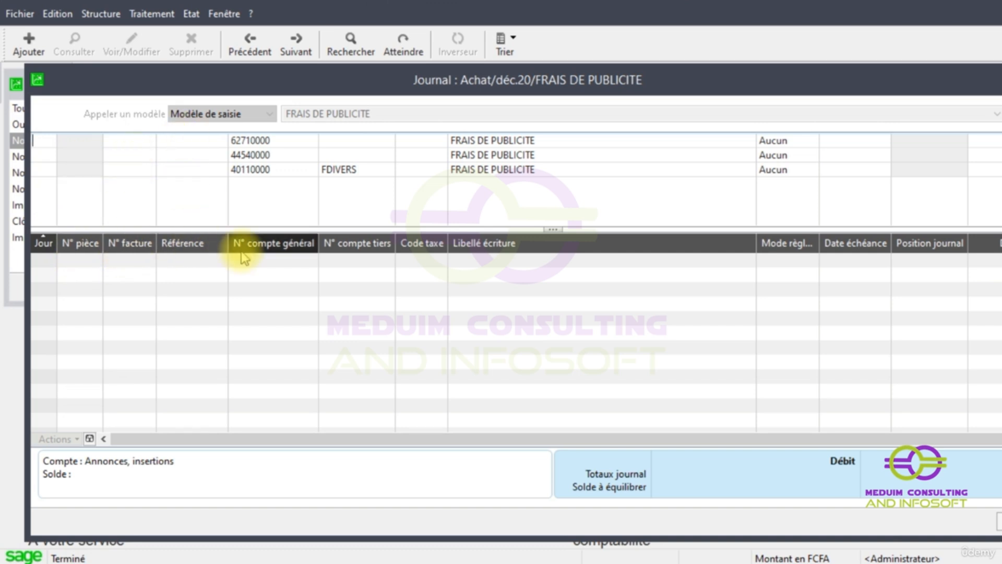
- Set the entry's day to 10 and its invoice number to FA 1478 on the first template line
text(1)
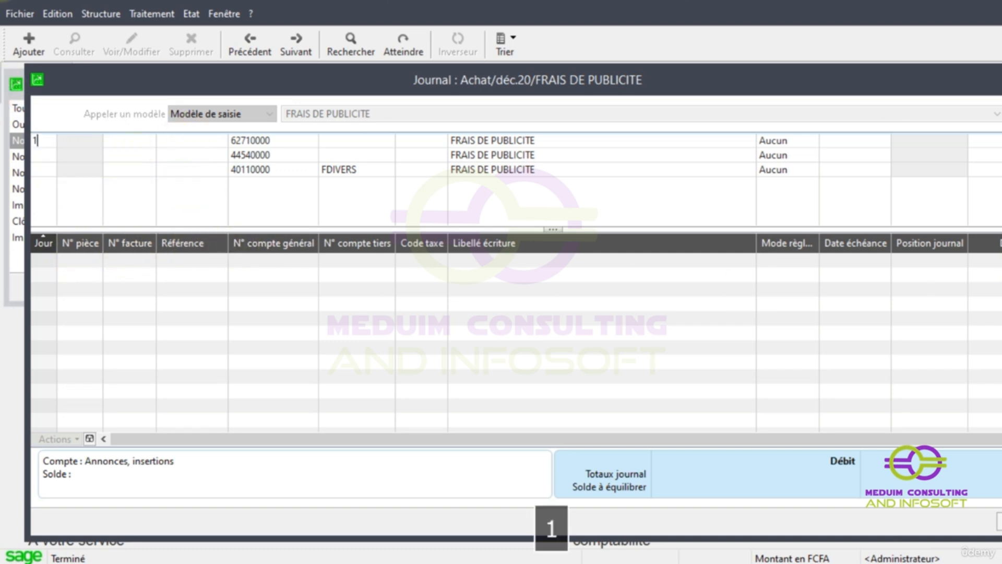
text(0)
key(Tab)
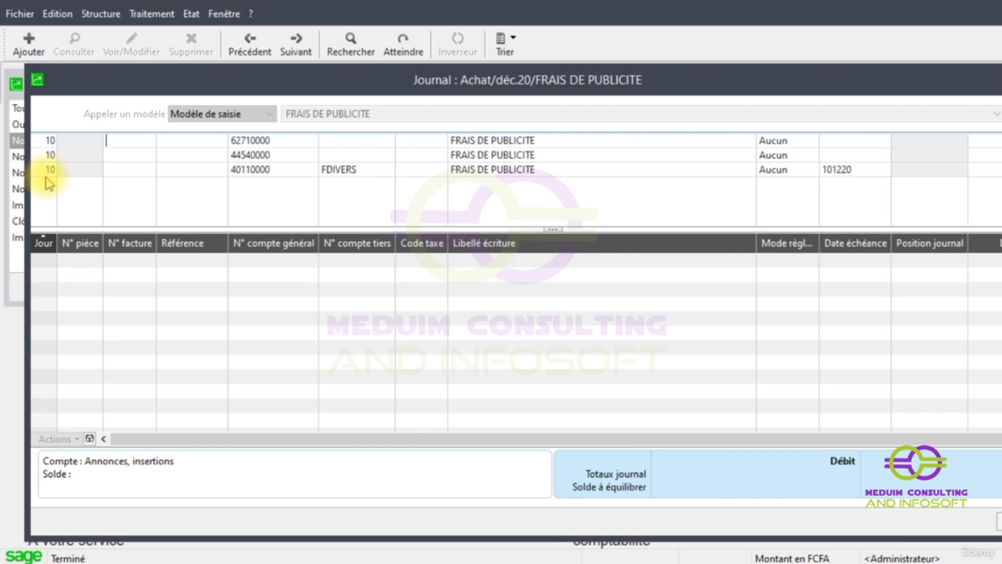
text(FA )
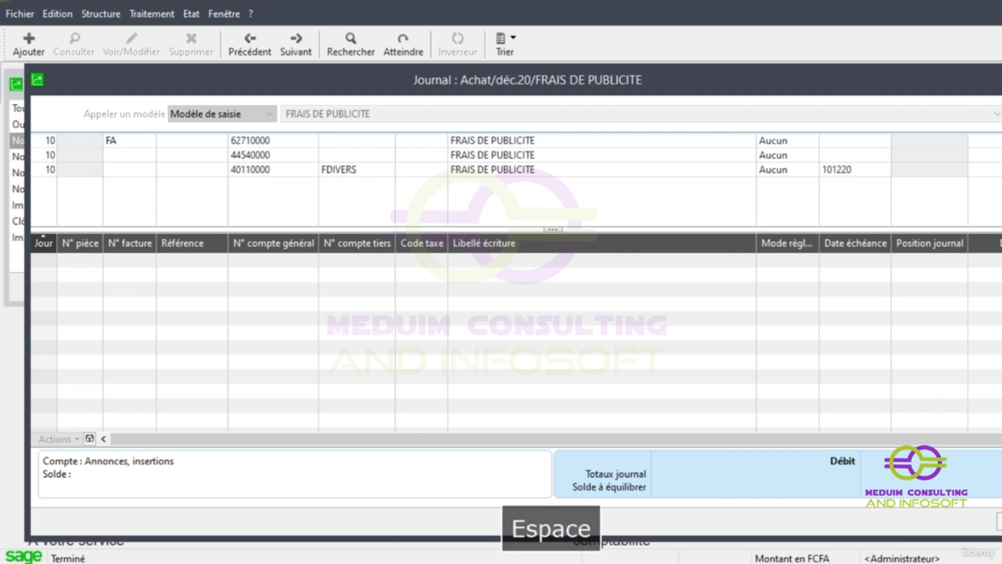
text(1478)
key(Tab)
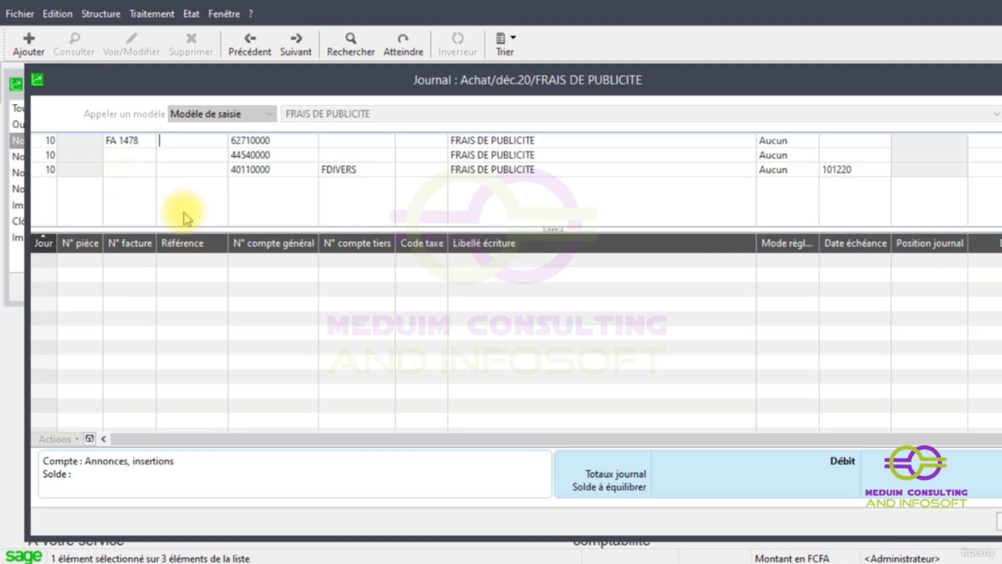
- Enter reference FDIVERS and assign tax code S1925 on the 62710000 line
text(F)
key(BackSpace)
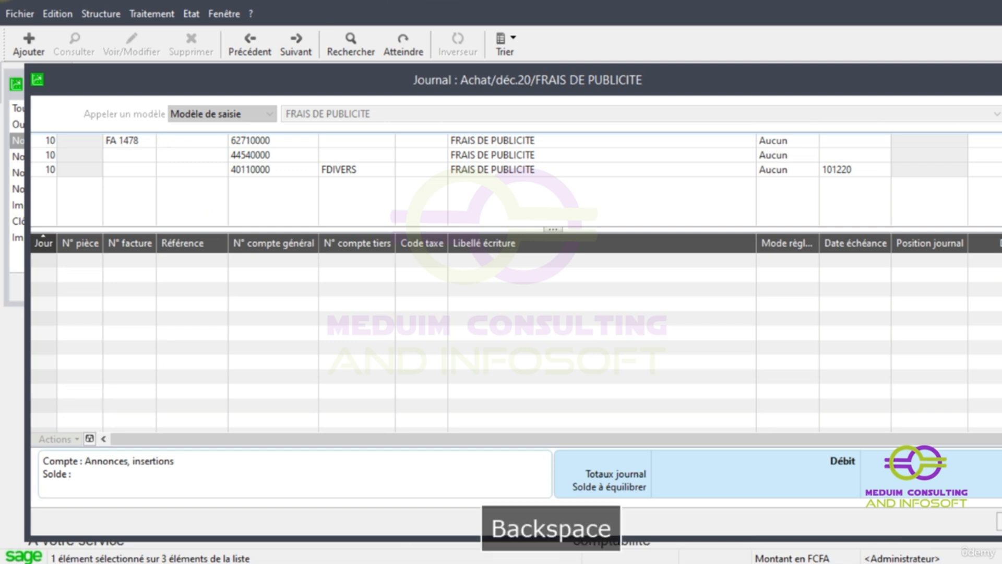
text(FDIVERS)
key(BackSpace)
key(BackSpace)
key(BackSpace)
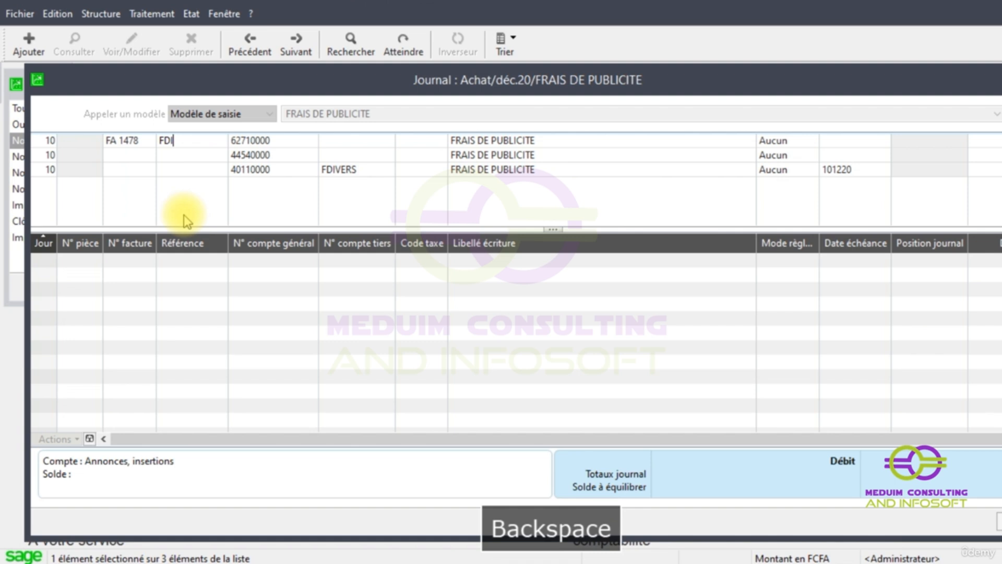
text(VERS)
key(Tab)
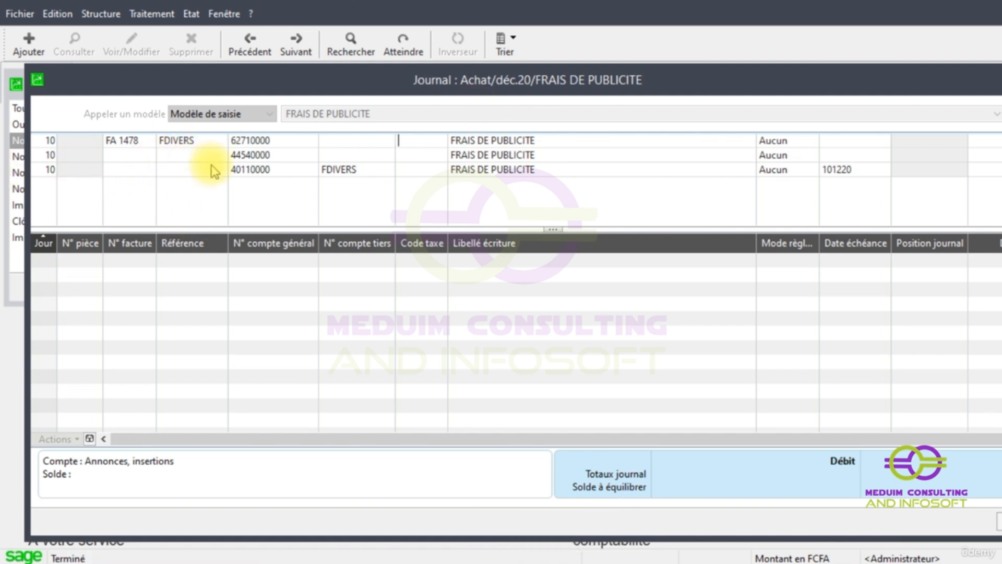
key(F4)
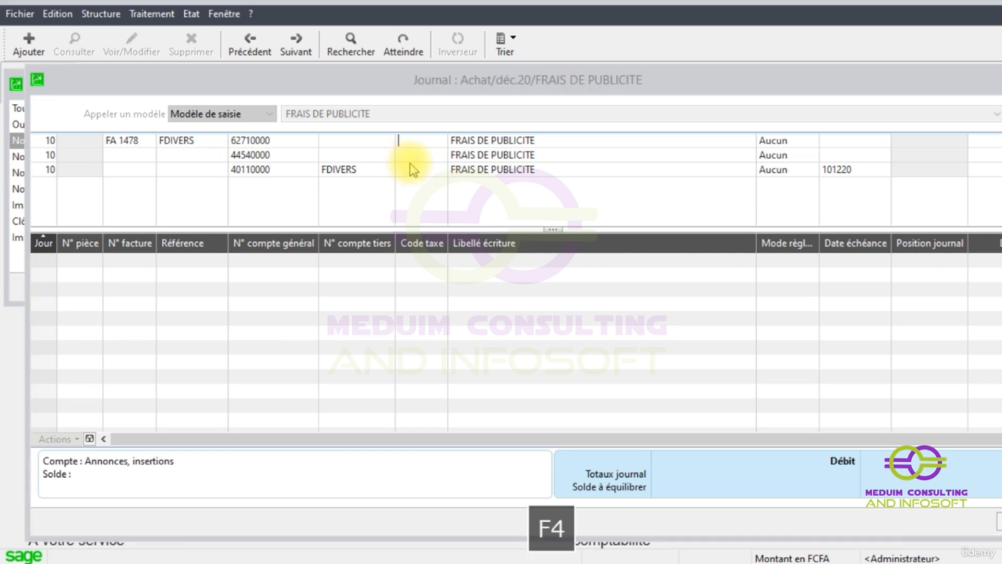
double_click(619, 246)
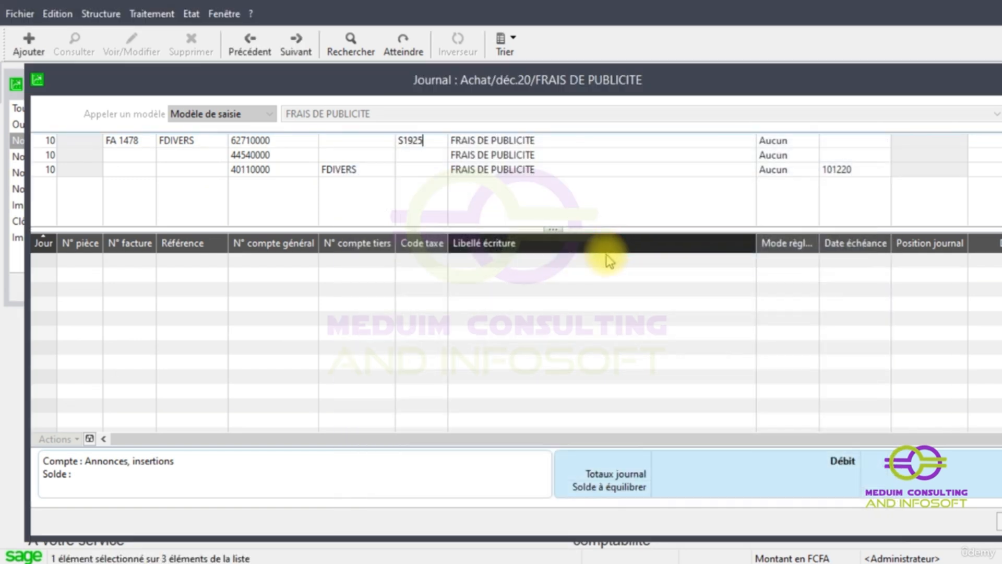
key(Tab)
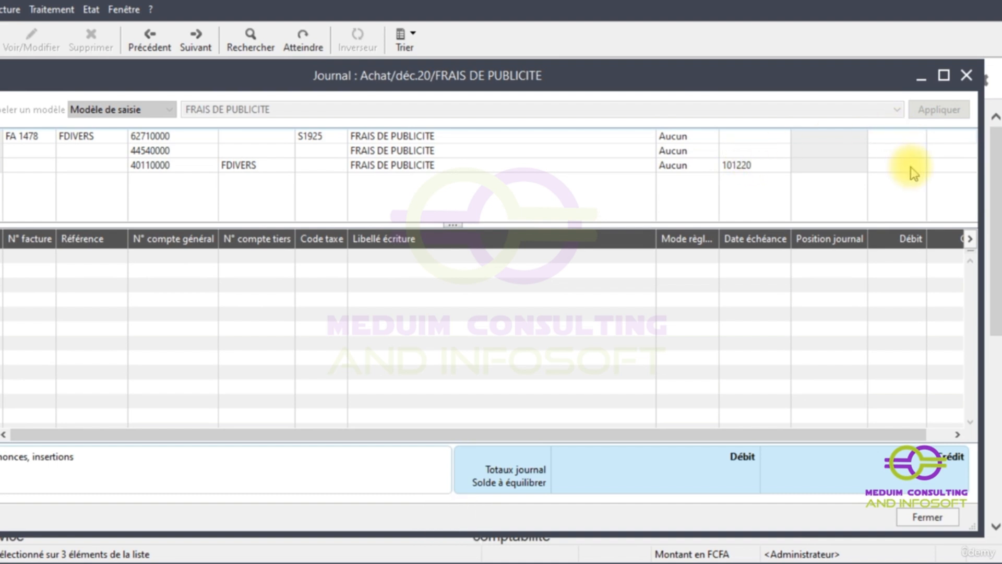
- Enter debits of 500000 on the 62710000 line and 96250 on the 44540000 line
text(500000)
key(Tab)
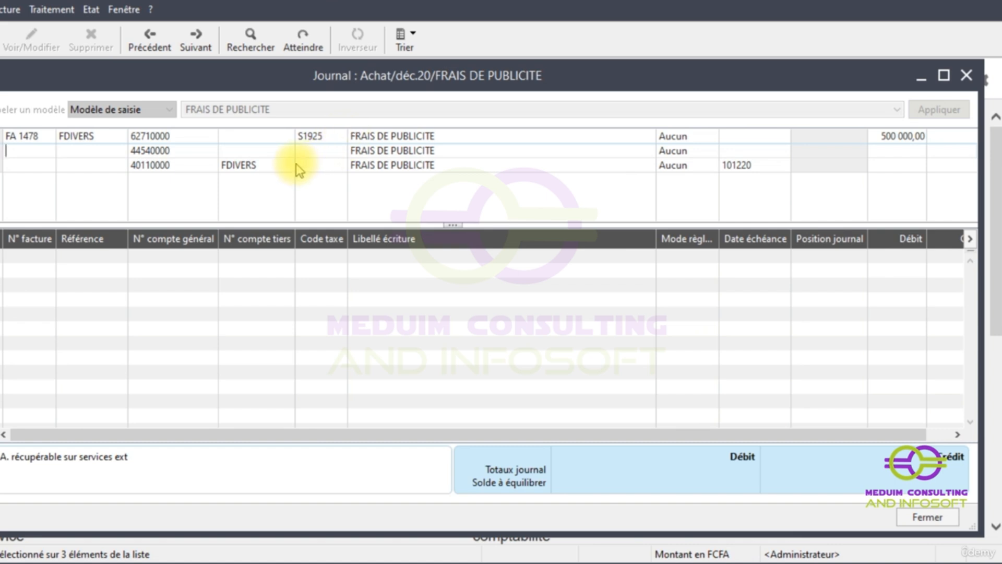
click(894, 152)
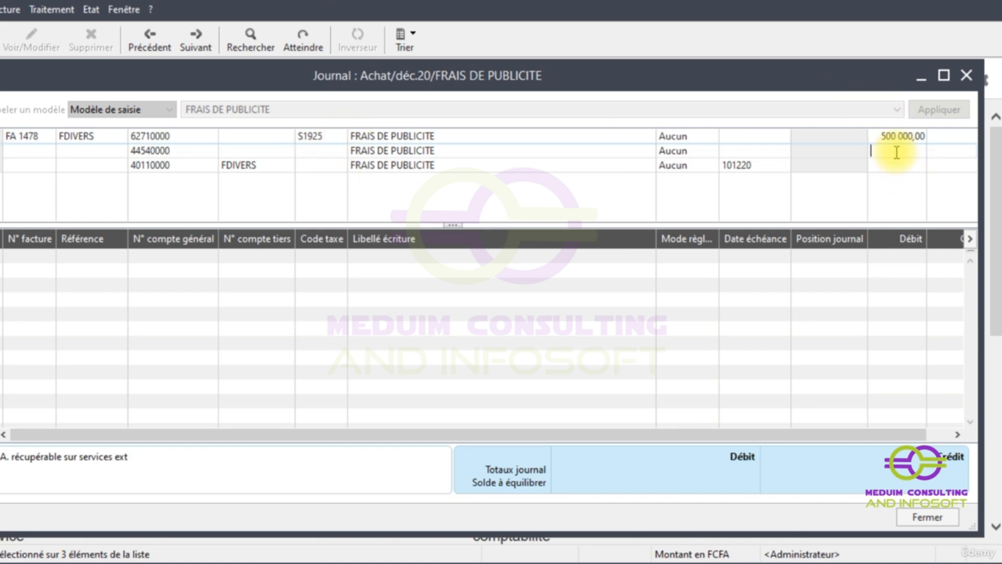
text(96250)
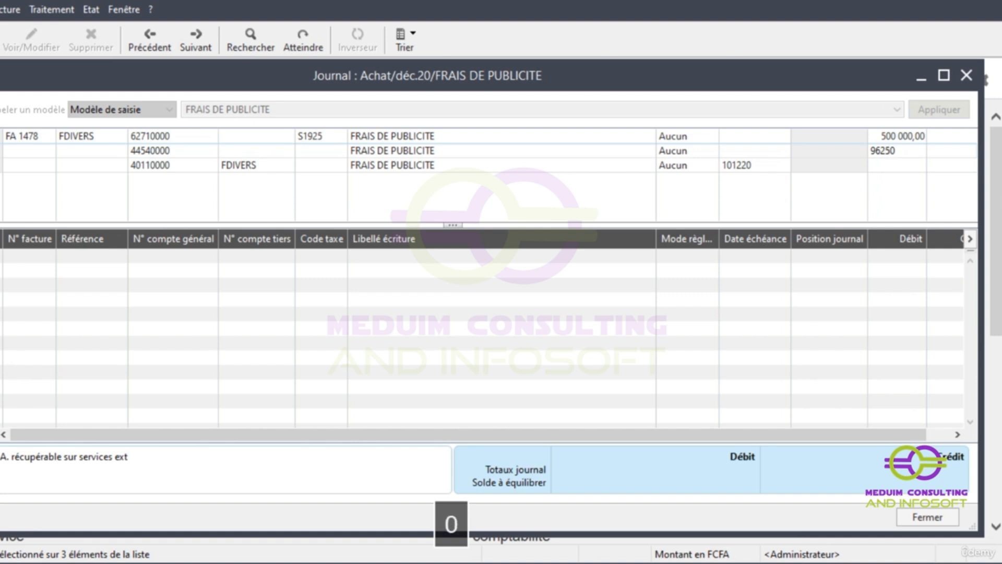
key(Tab)
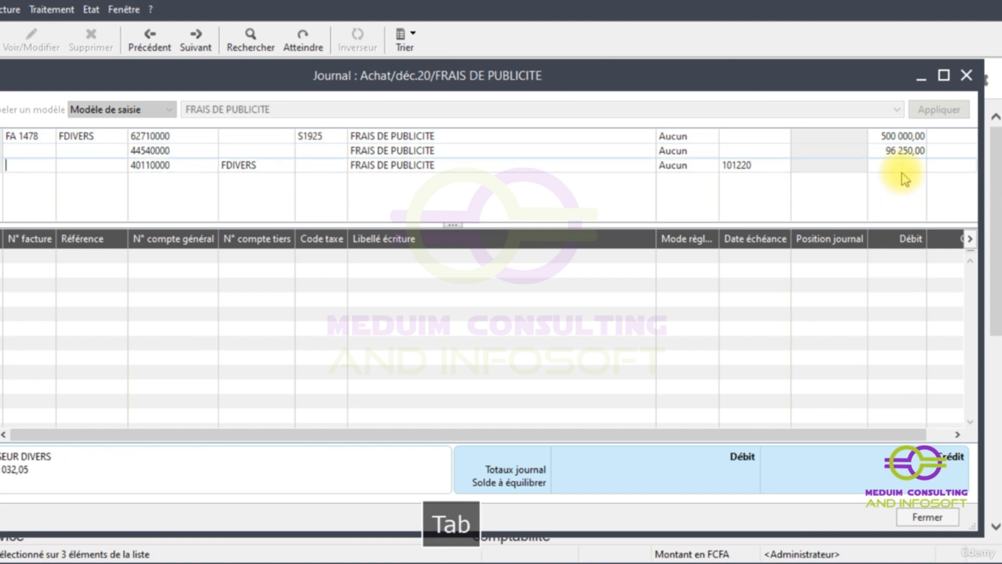
- Enter the balancing credit of 596250 on the 40110000 FDIVERS line and record the entry in the journal
click(960, 164)
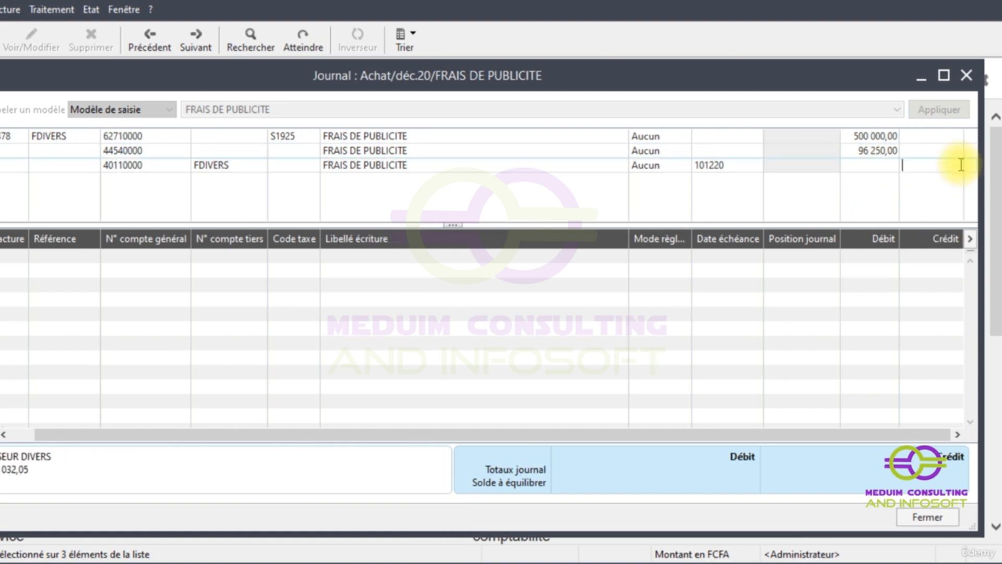
text(59)
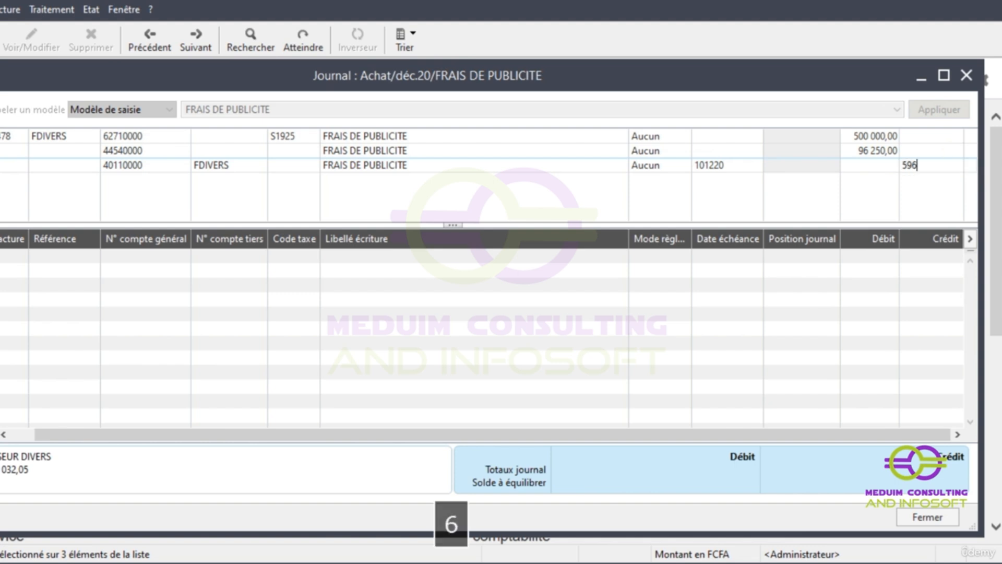
text(6)
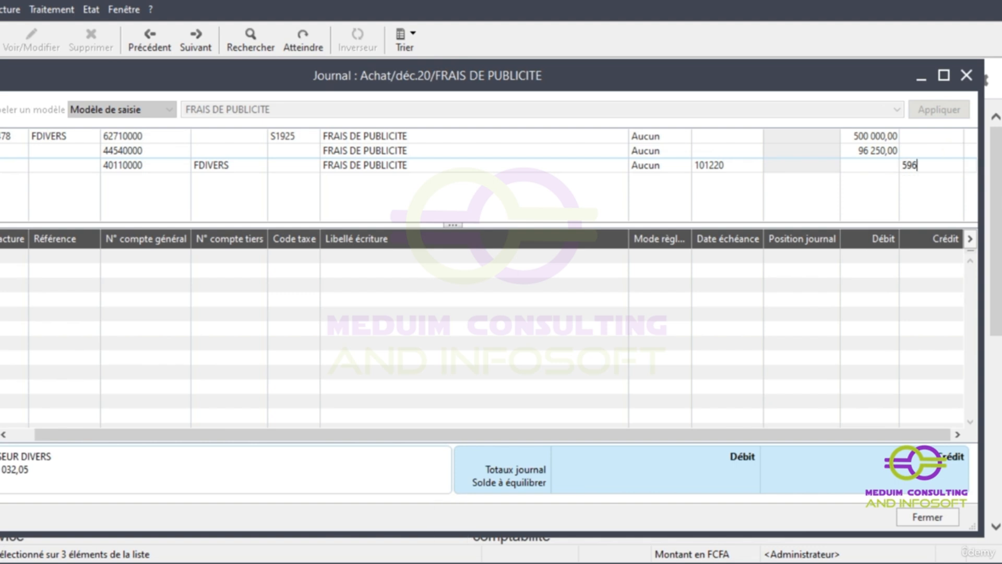
text(2)
key(Return)
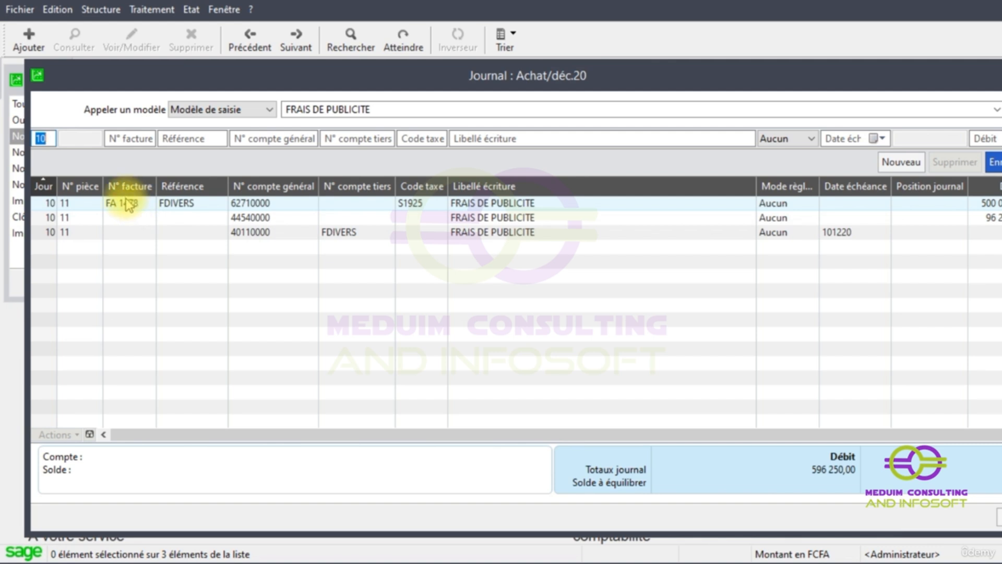
- Delete all three FRAIS DE PUBLICITE lines of invoice FA 1478 from the déc.20 Achat journal
click(46, 203)
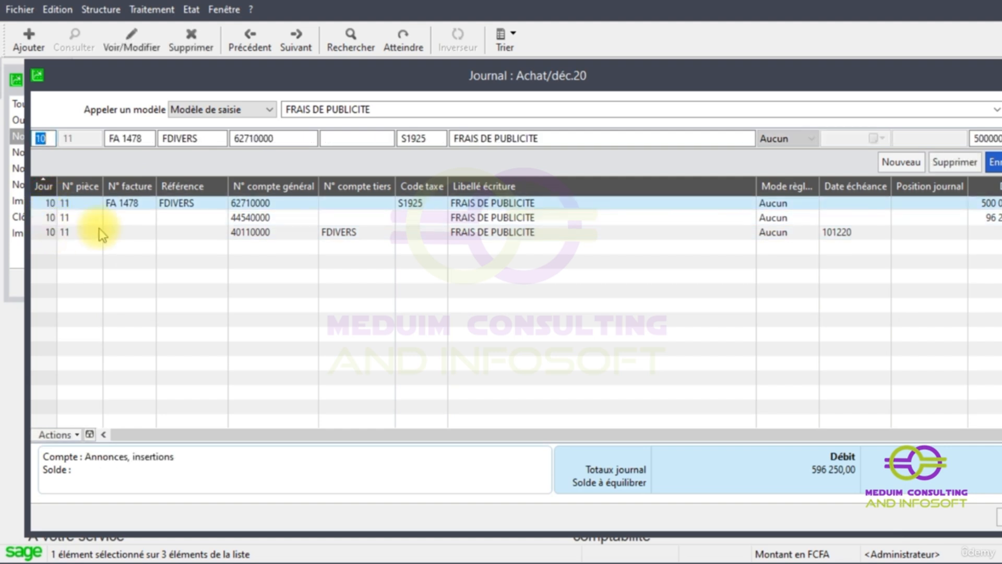
shift+click(75, 232)
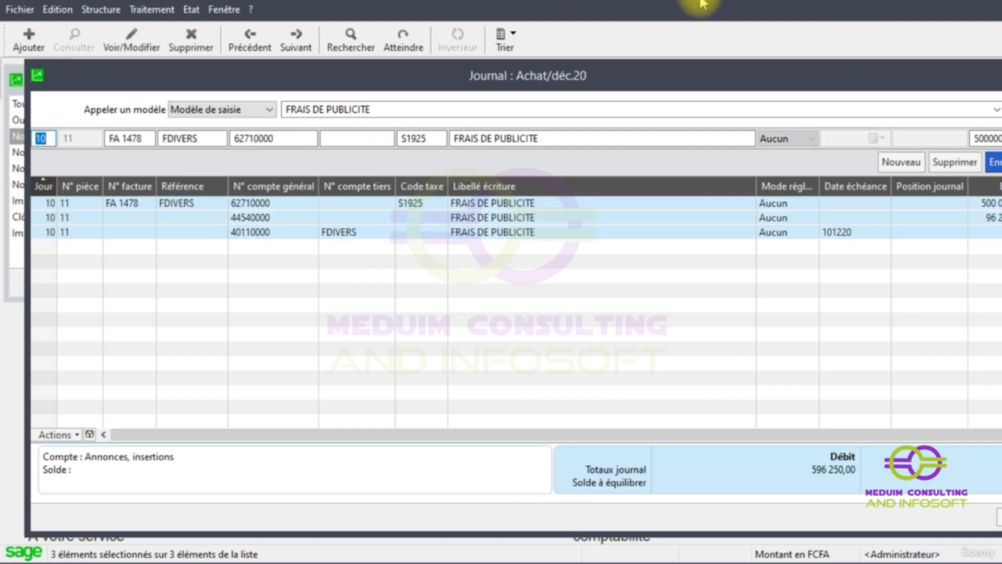
click(953, 162)
click(501, 338)
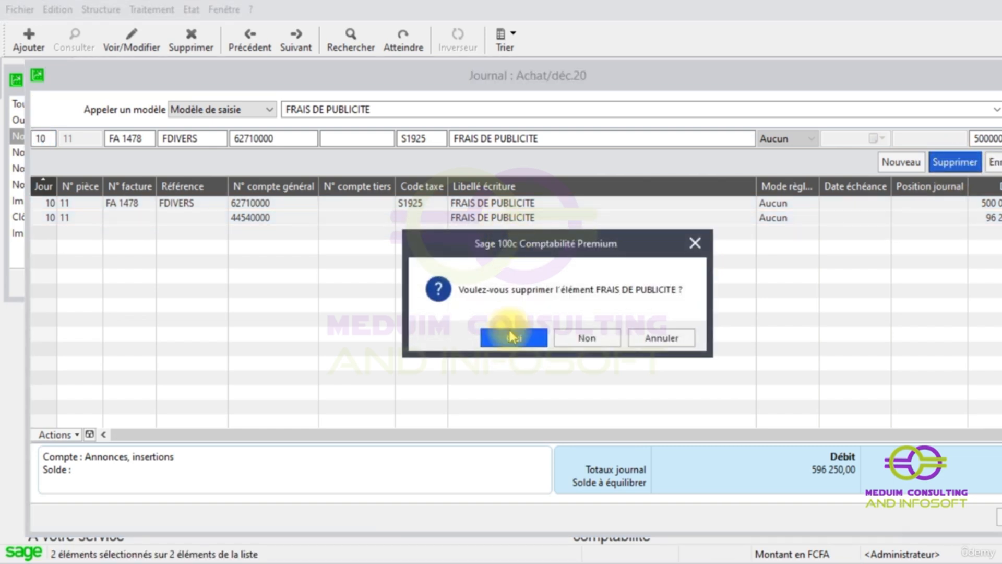
click(509, 336)
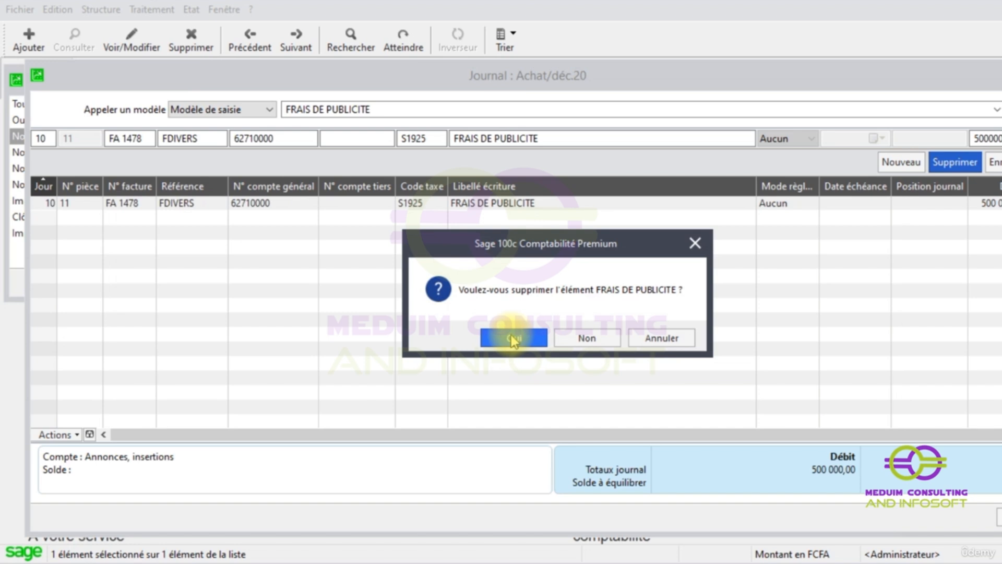
click(512, 337)
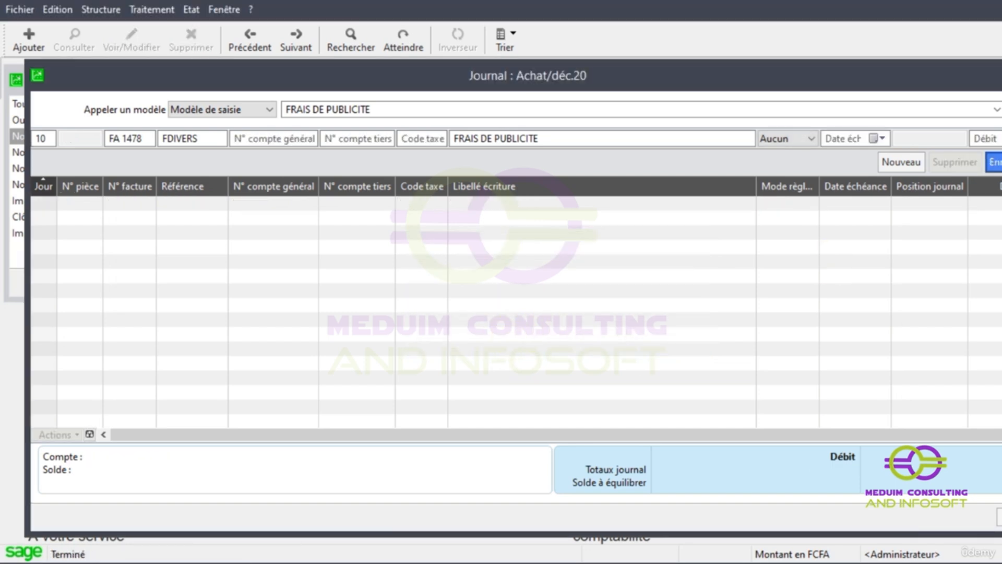
- Close the journal windows, then open the FRAIS DE PUBLICITE entry template maximized with its 62710000 line selected
key(Escape)
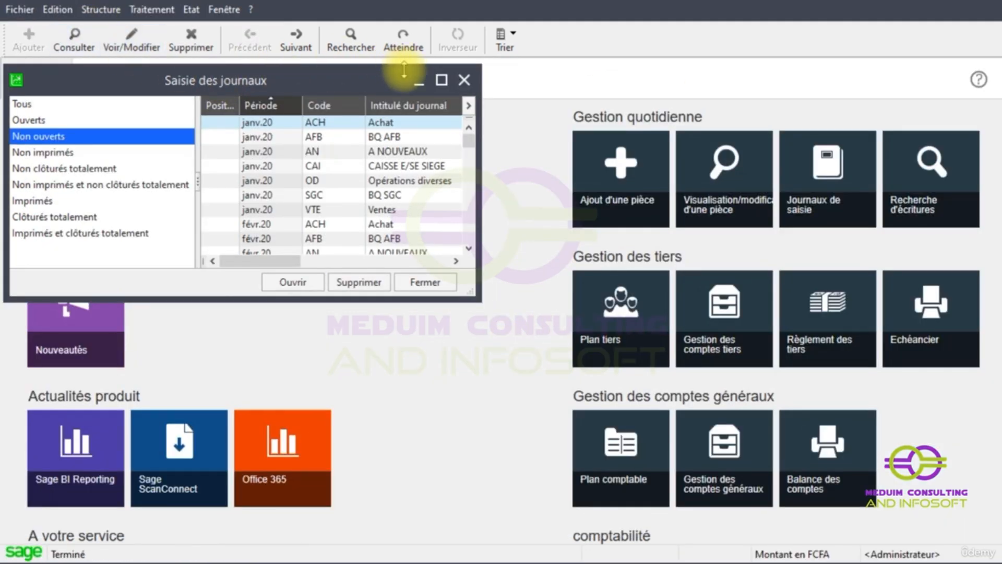
click(464, 80)
click(100, 10)
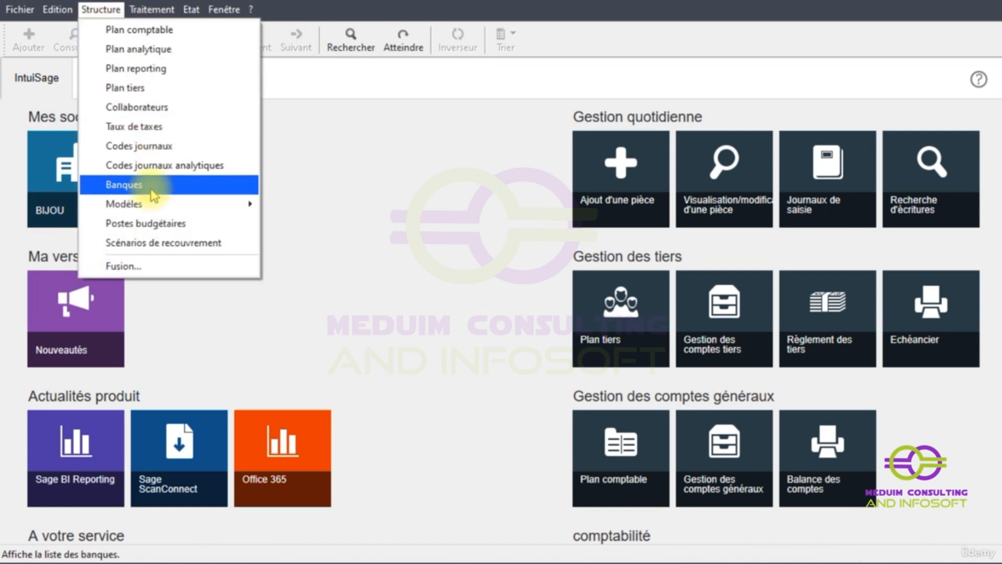
mouse_move(157, 203)
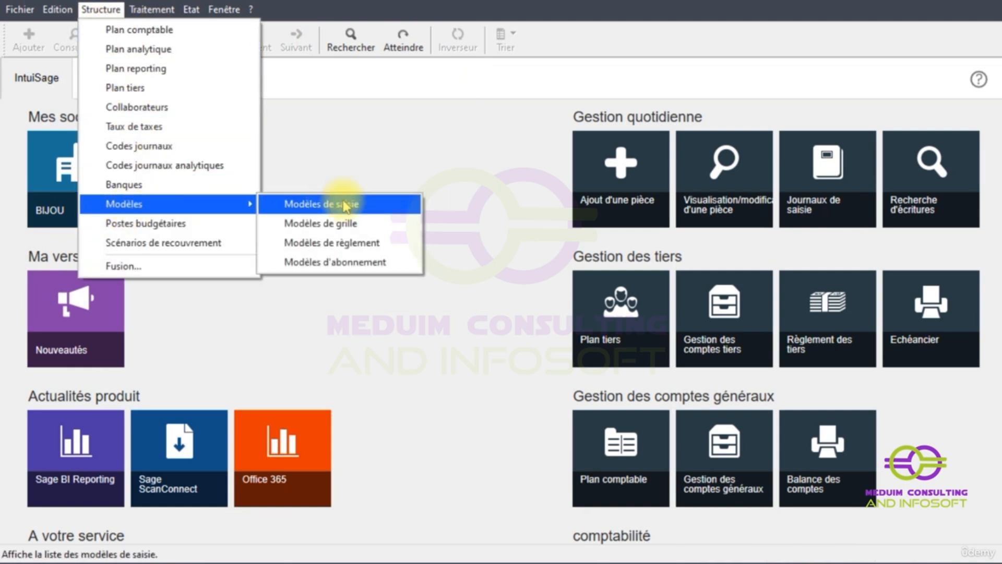
click(344, 204)
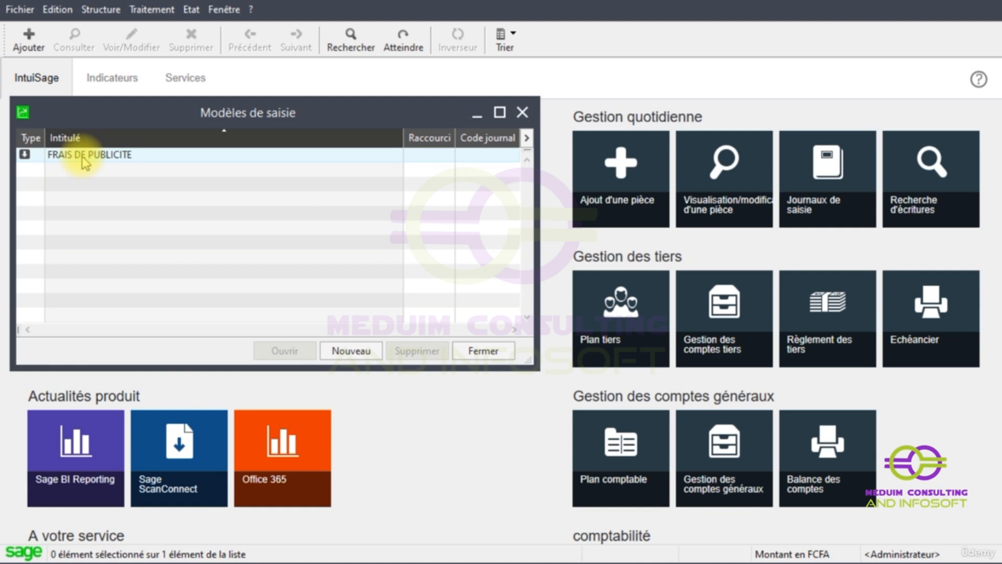
double_click(83, 155)
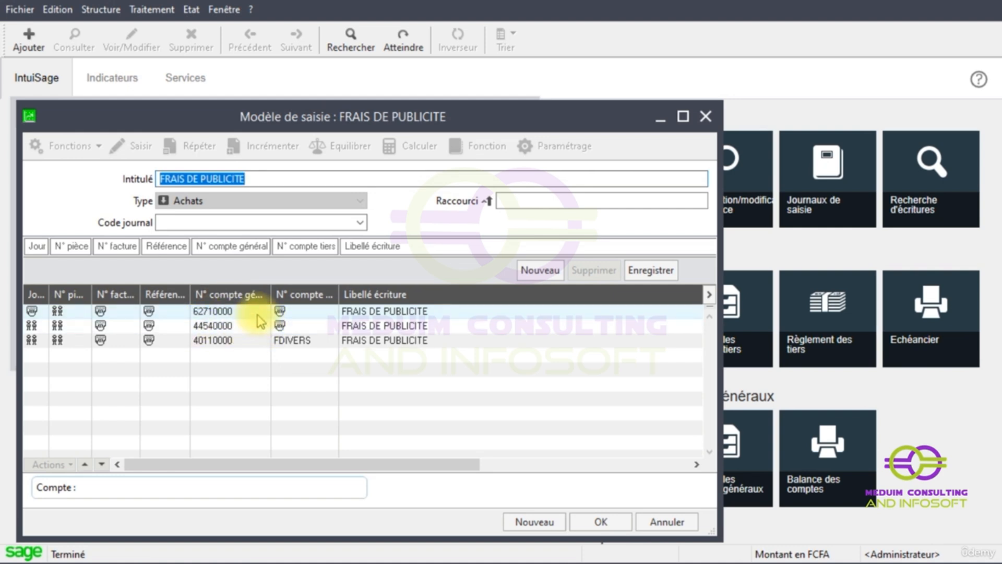
click(683, 116)
click(190, 262)
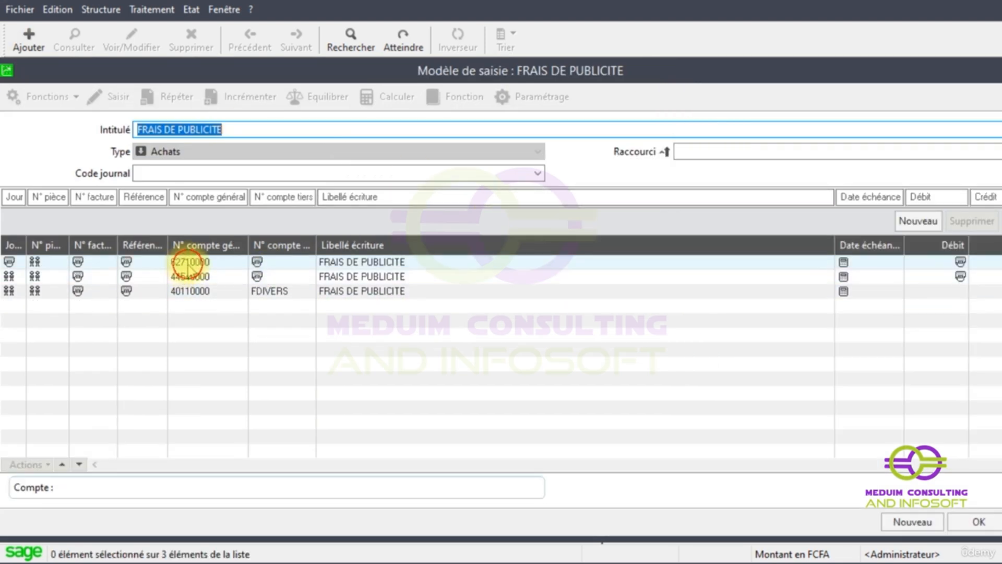
- Set the N° pièce field of the 62710000 template line to increment automatically
click(13, 197)
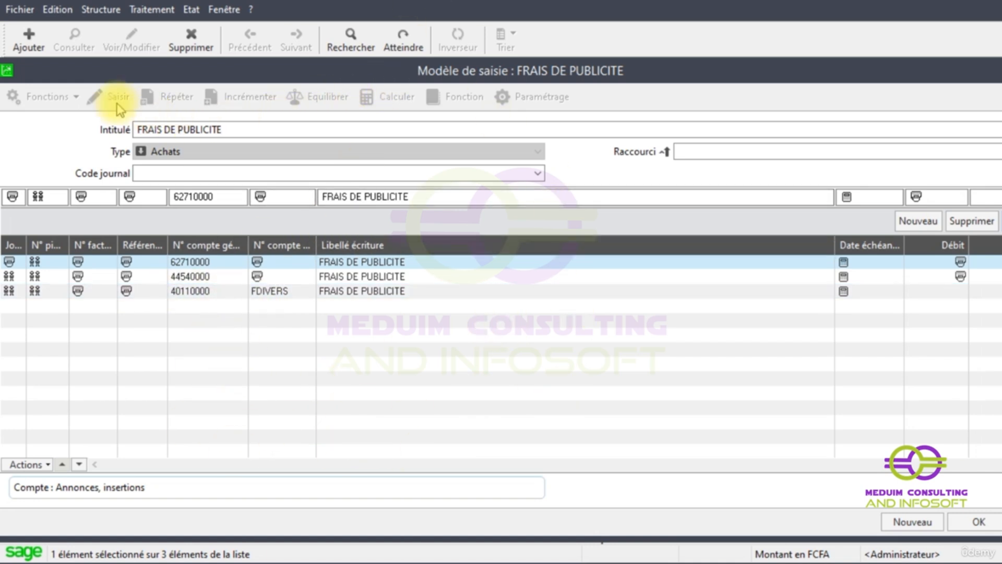
right_click(57, 114)
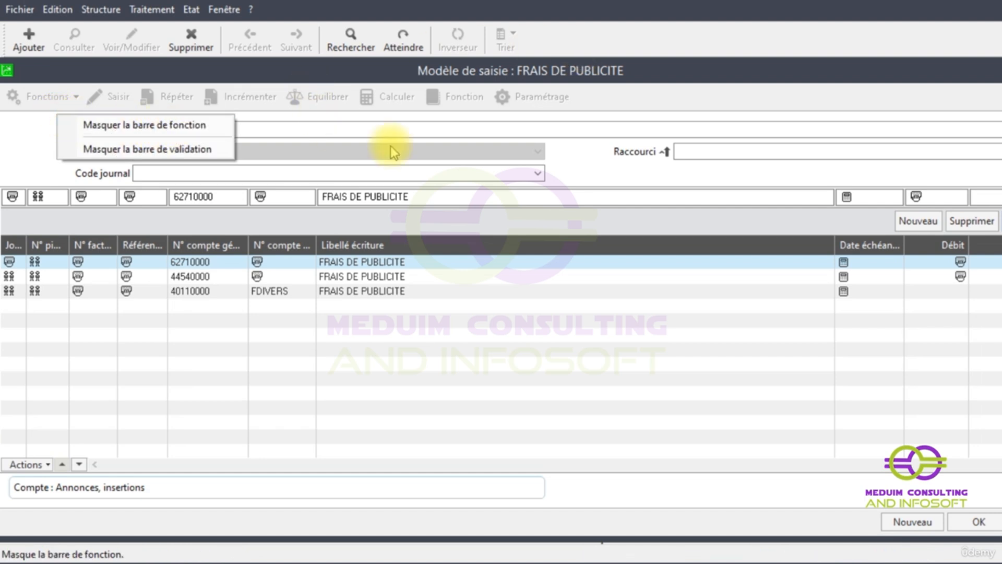
click(688, 81)
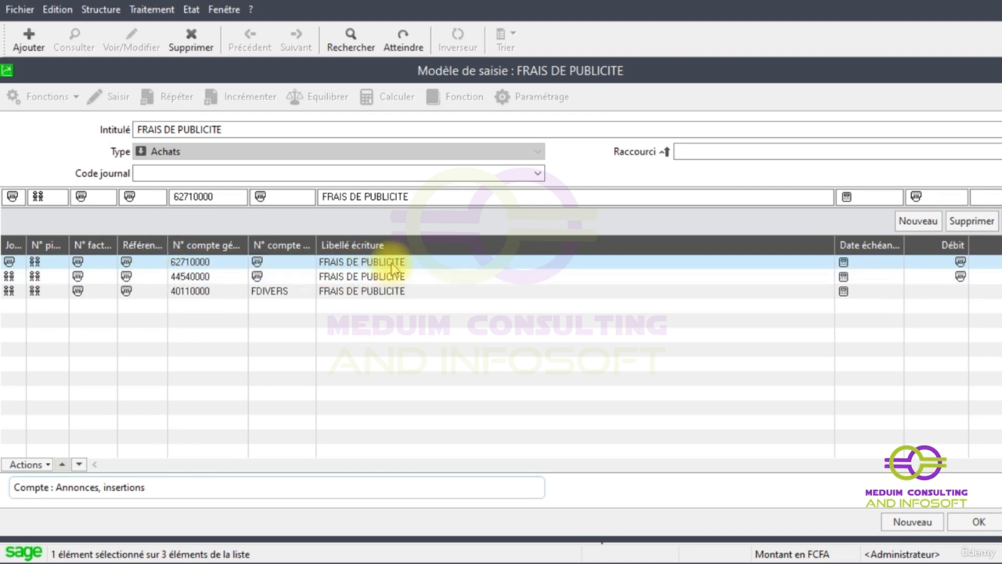
click(20, 197)
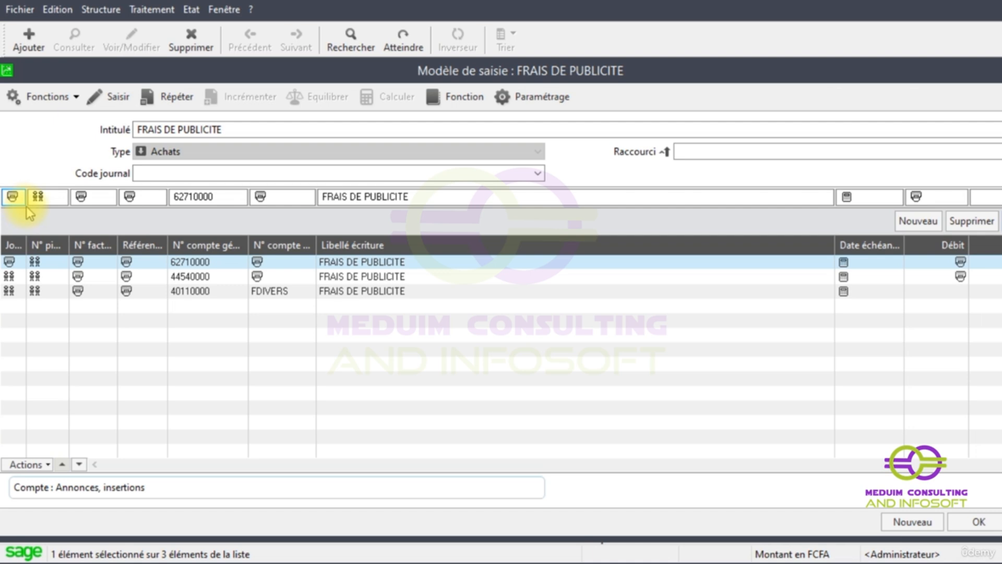
click(41, 197)
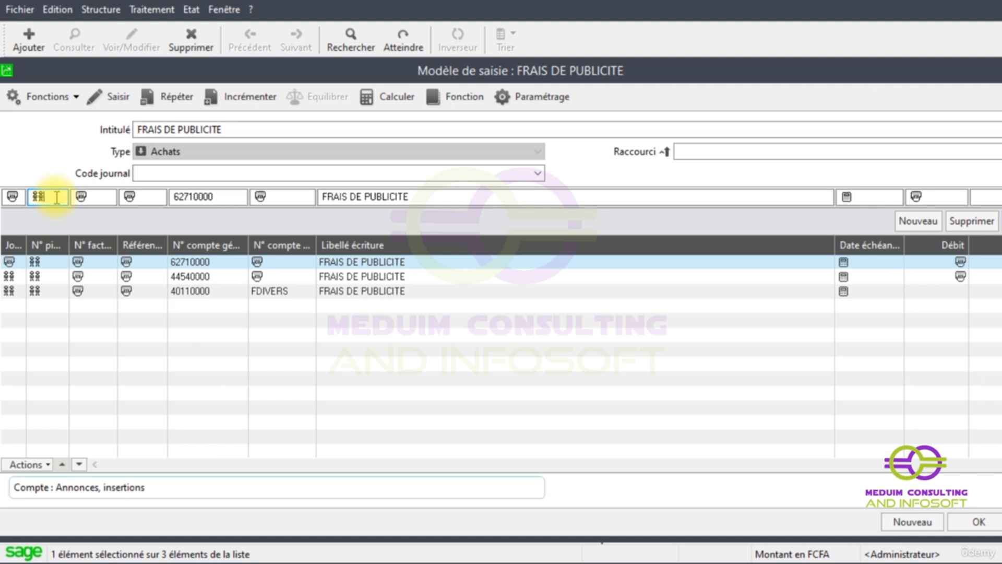
click(57, 196)
click(60, 197)
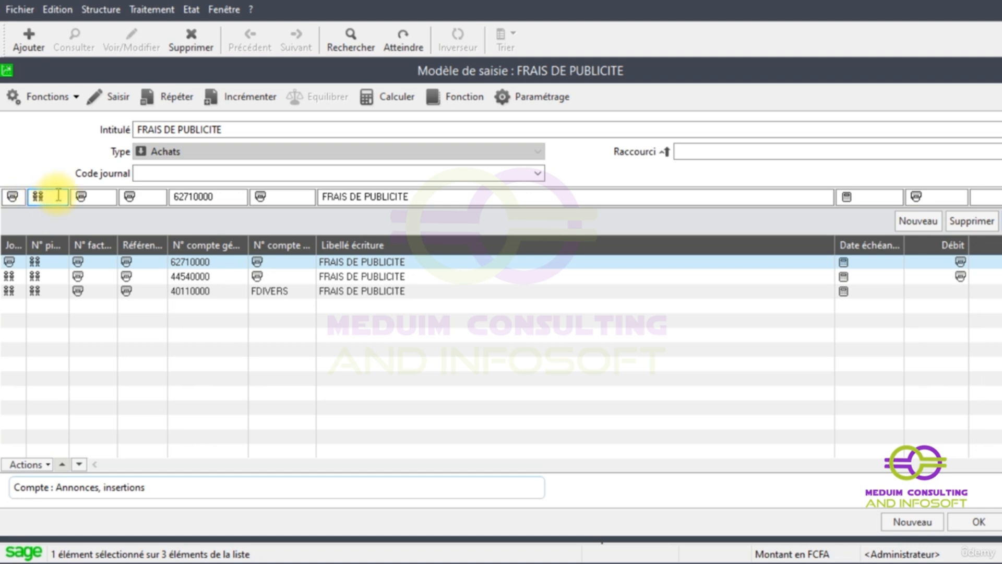
drag(60, 195, 25, 192)
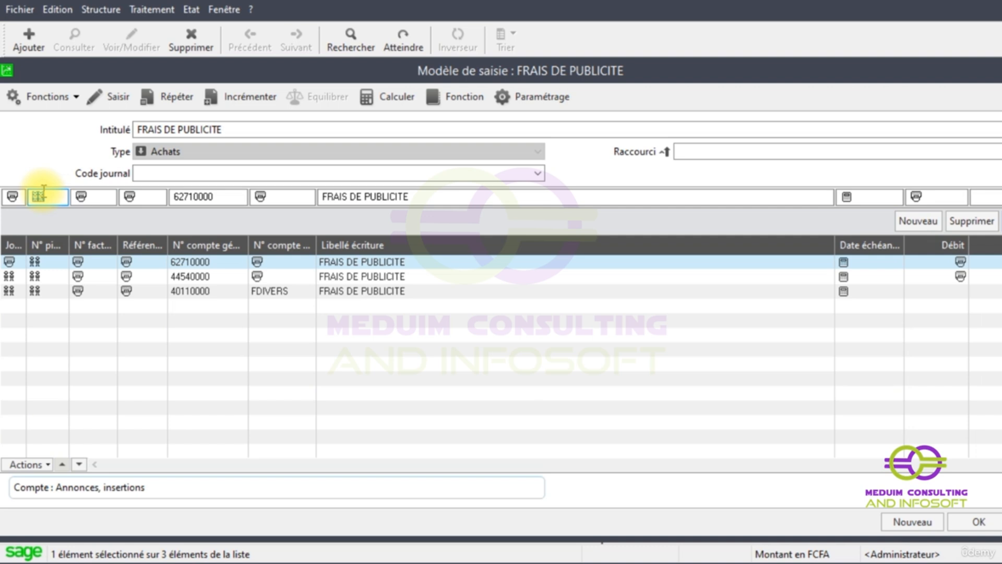
click(256, 102)
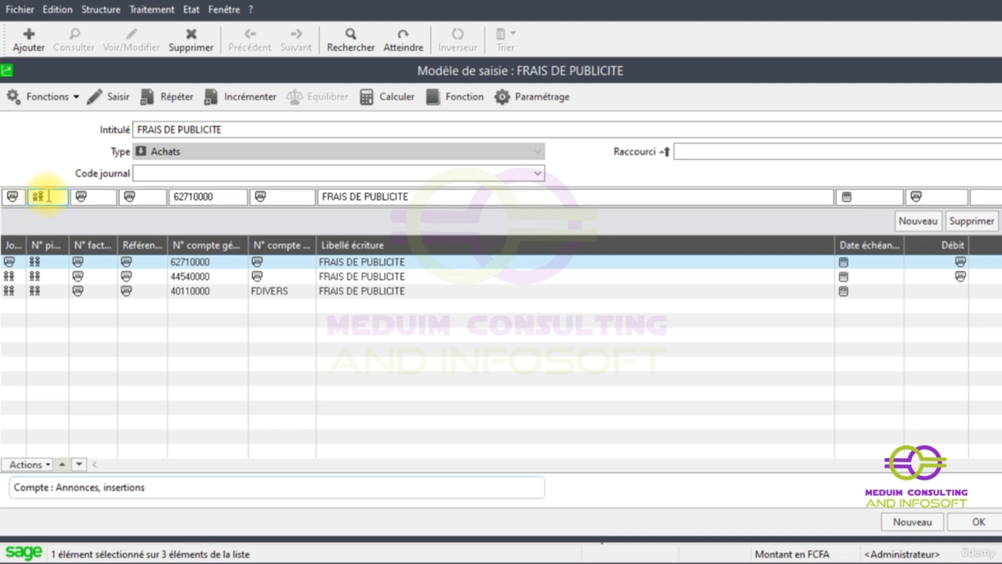
- Check the N° facture, Référence and Débit fields of the 62710000 line and record the line
click(99, 197)
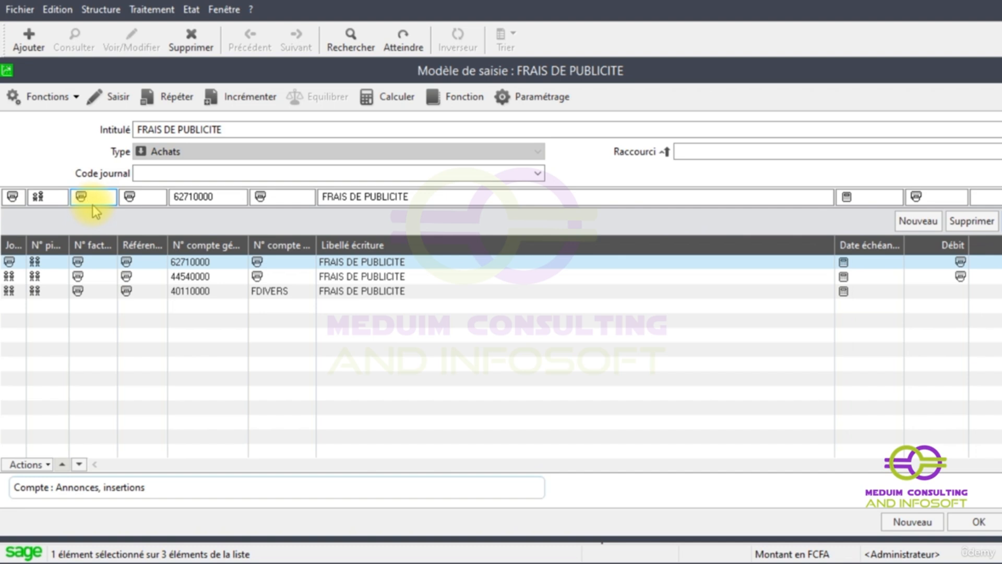
click(149, 201)
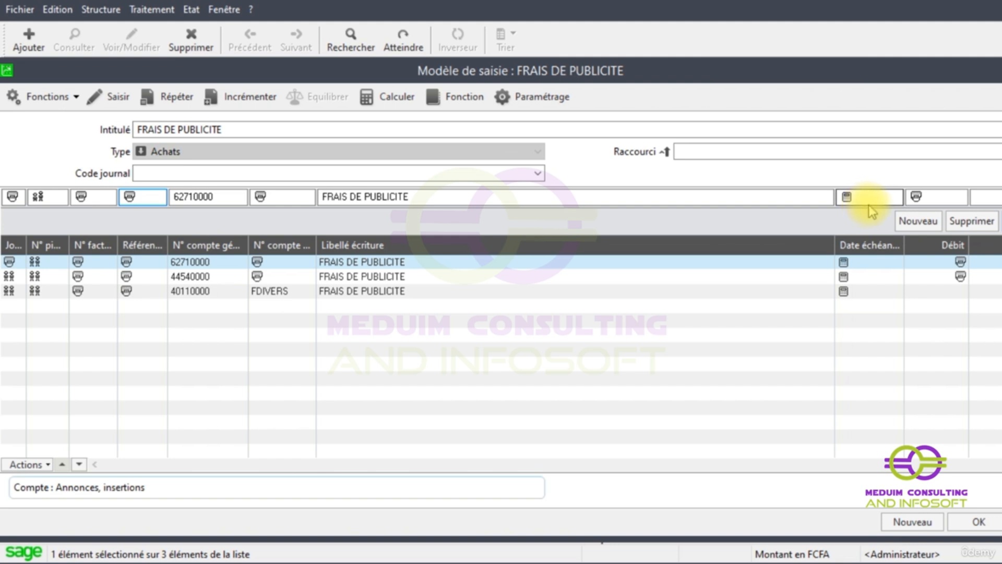
click(932, 200)
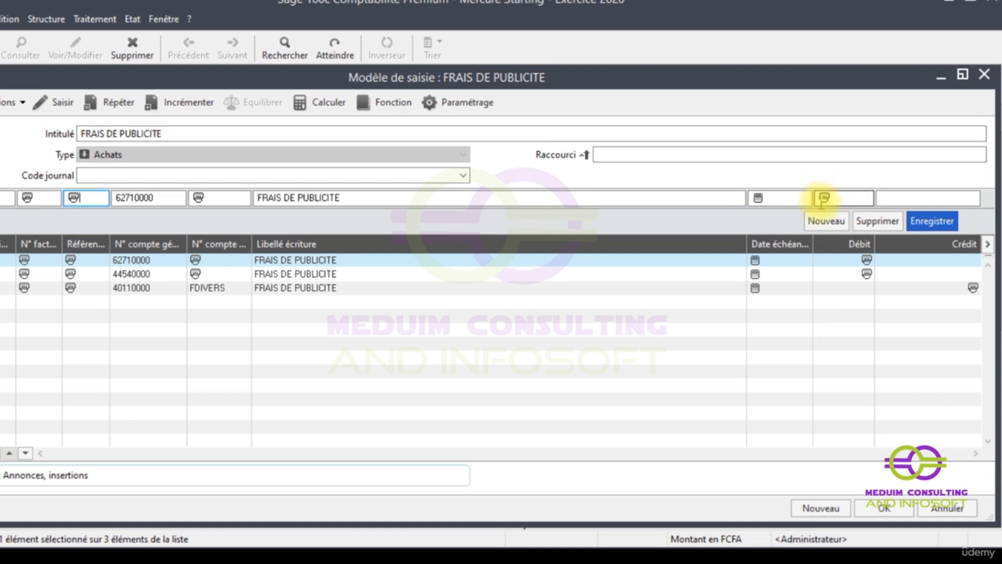
key(Return)
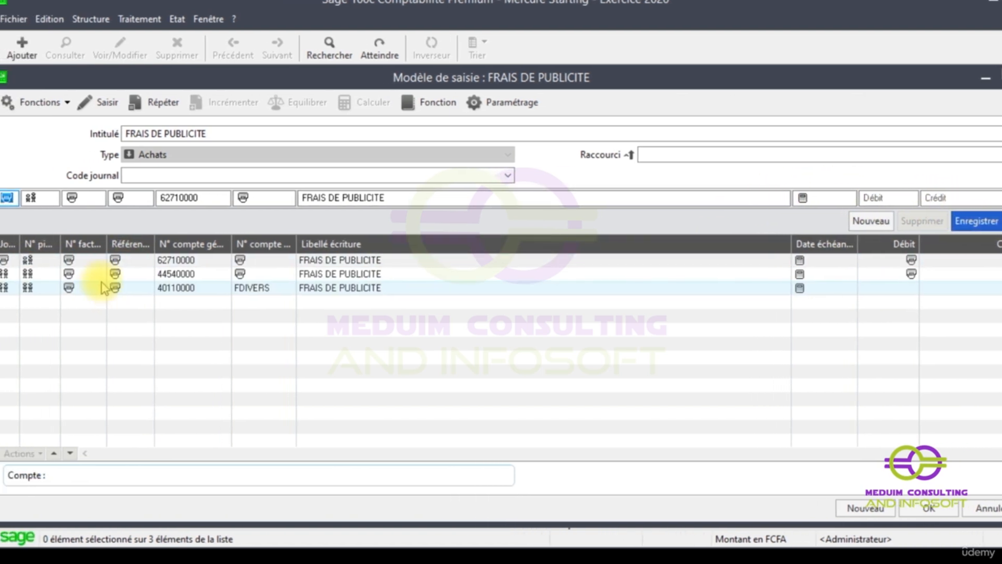
- Set the N° facture and Référence fields of the 44540000 line to repeat the preceding line's values
click(71, 272)
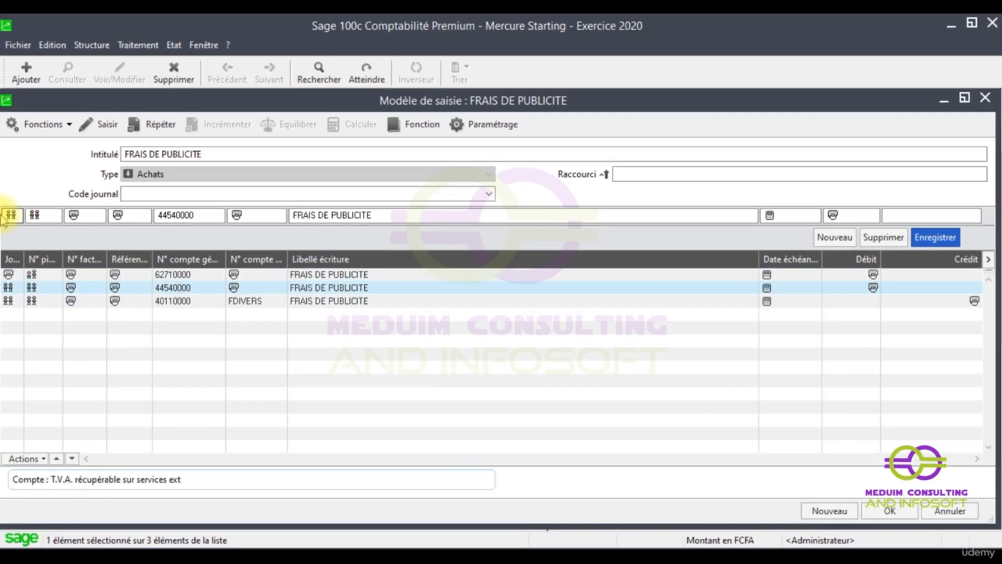
click(53, 221)
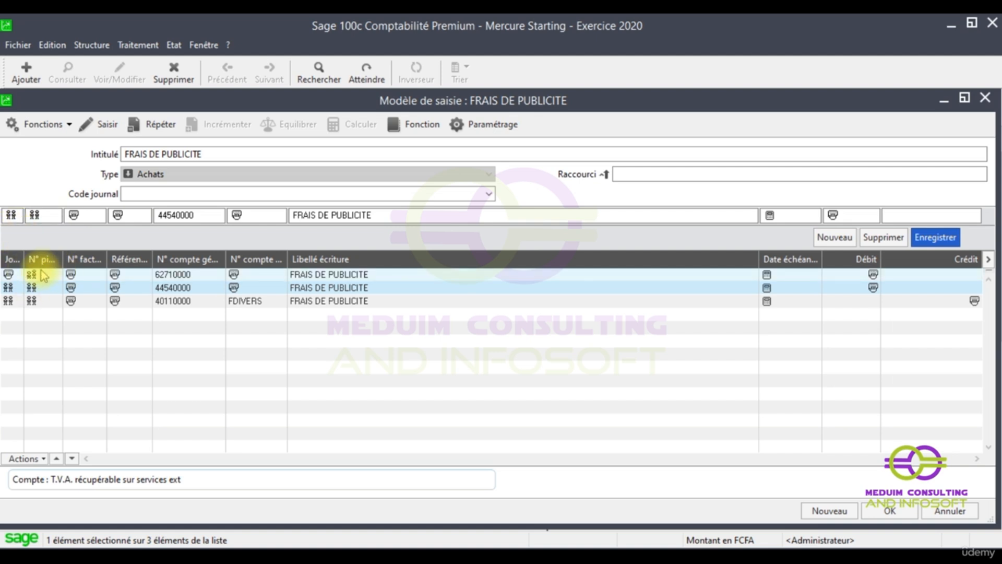
click(83, 216)
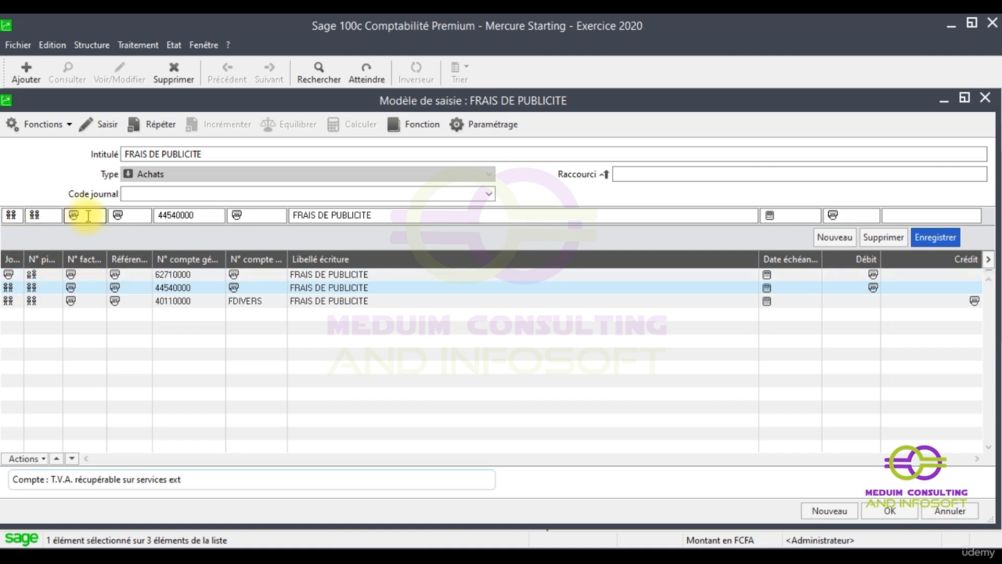
click(91, 219)
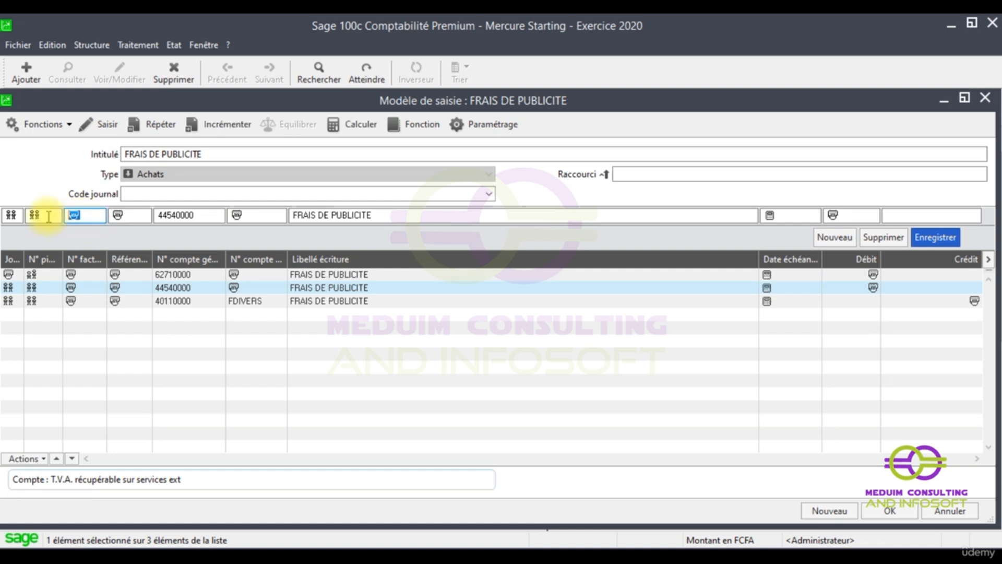
click(169, 128)
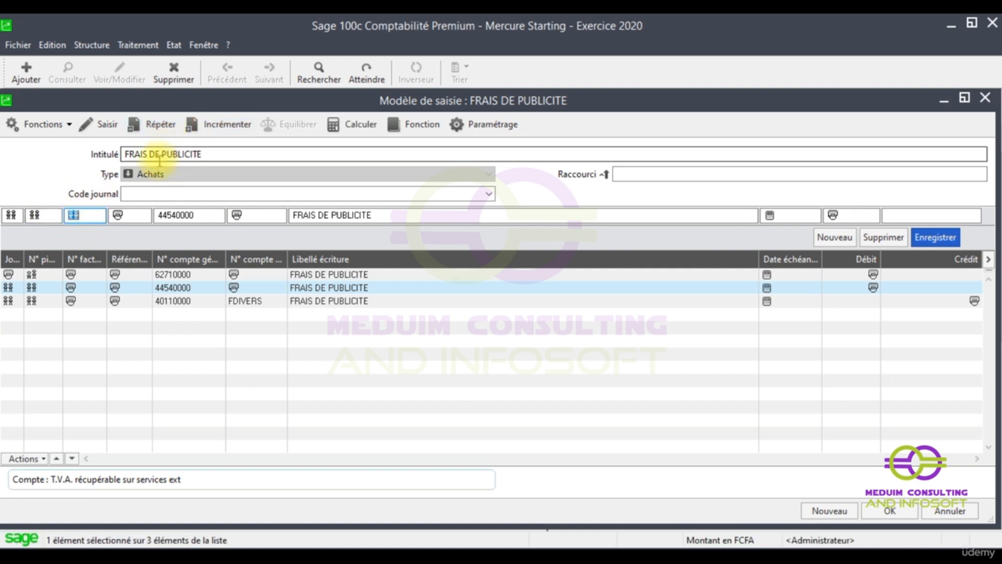
click(123, 215)
click(154, 128)
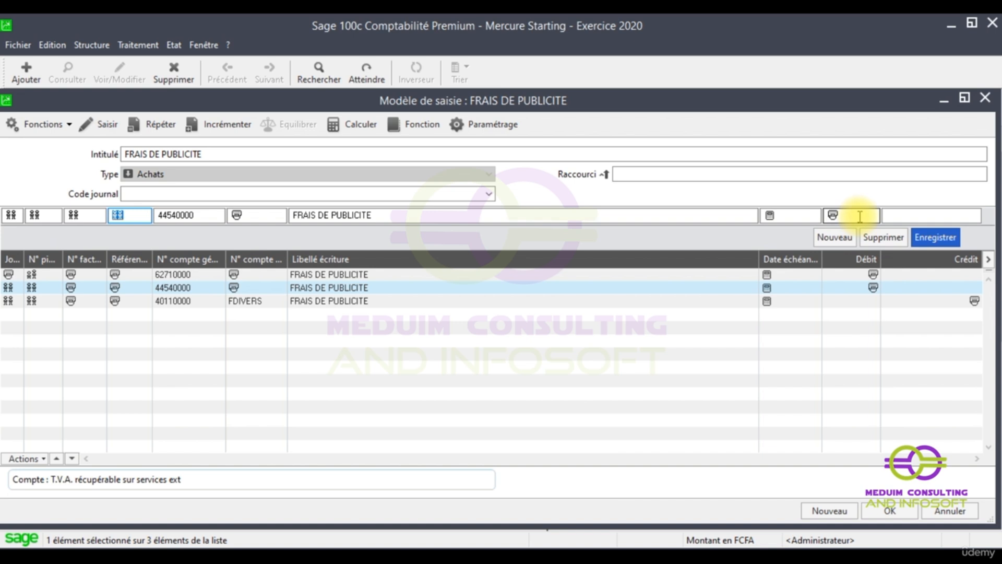
- Set the Débit of the 44540000 line to the formula =Debit(1)*0.1925 using the Debit function, and record the line
click(864, 215)
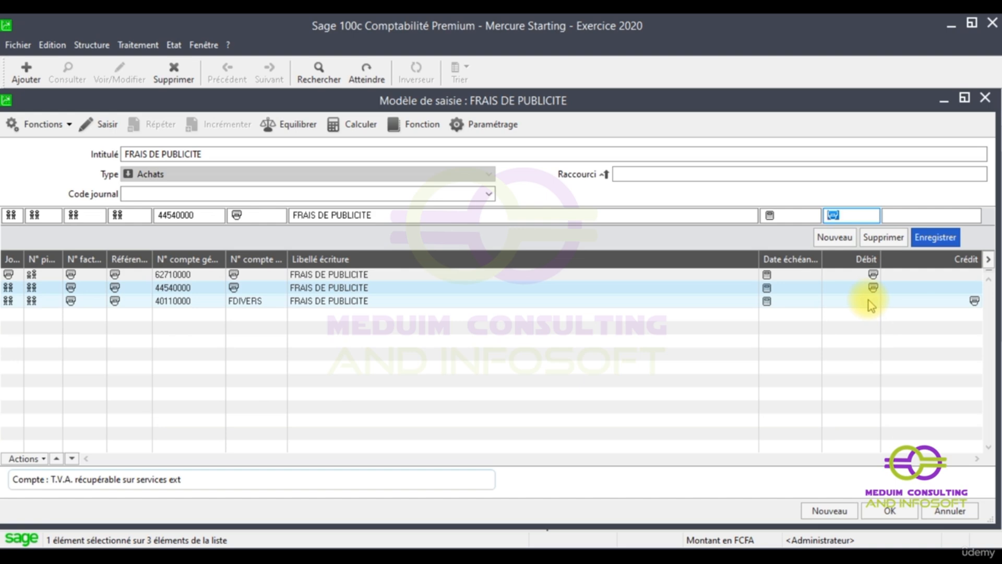
text(+)
key(BackSpace)
text(+)
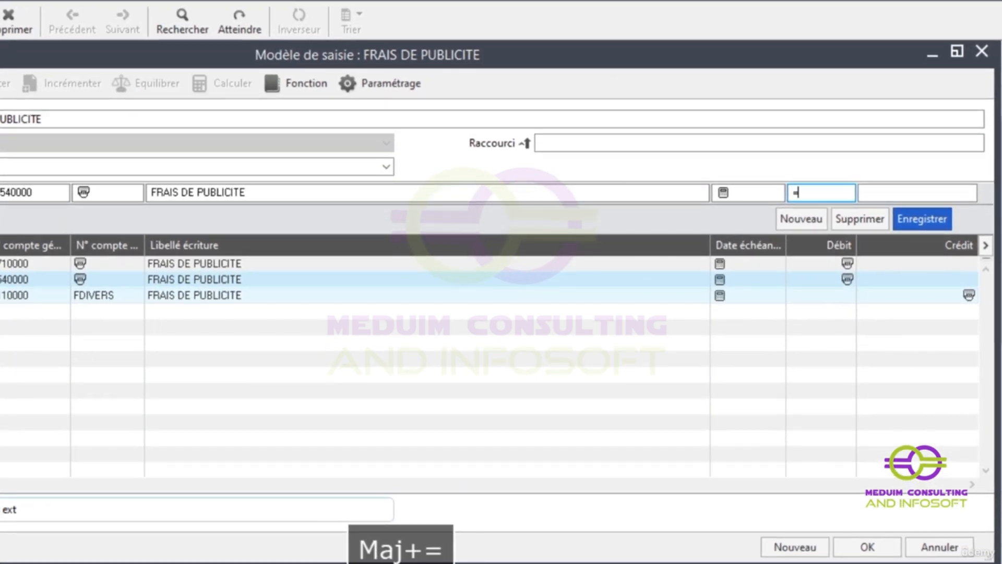
click(296, 89)
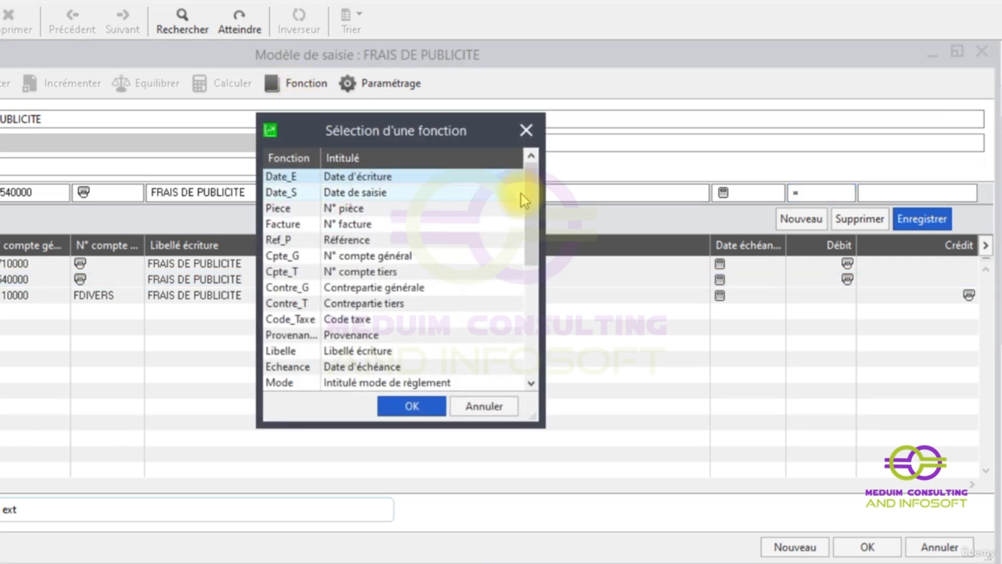
drag(532, 195, 549, 296)
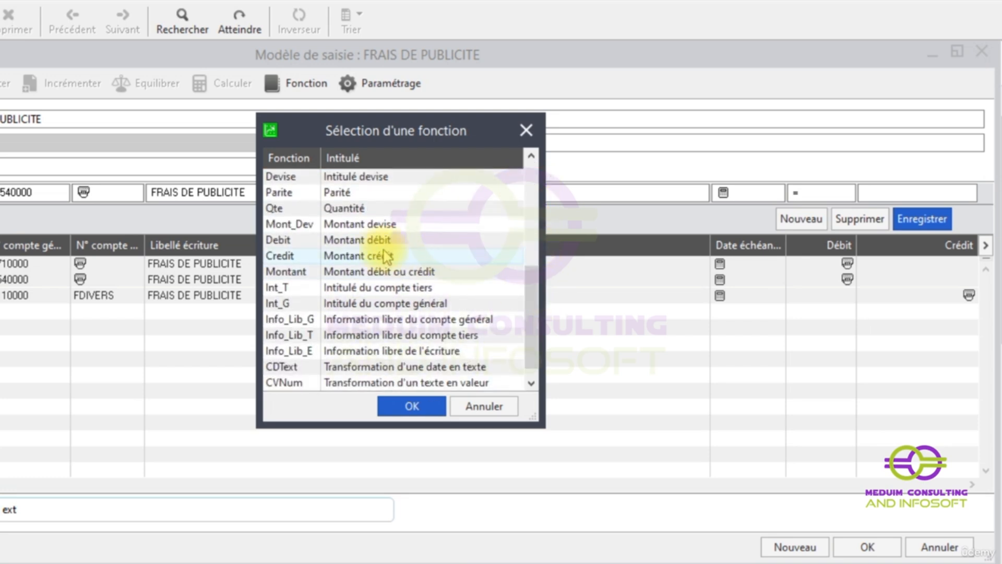
double_click(351, 241)
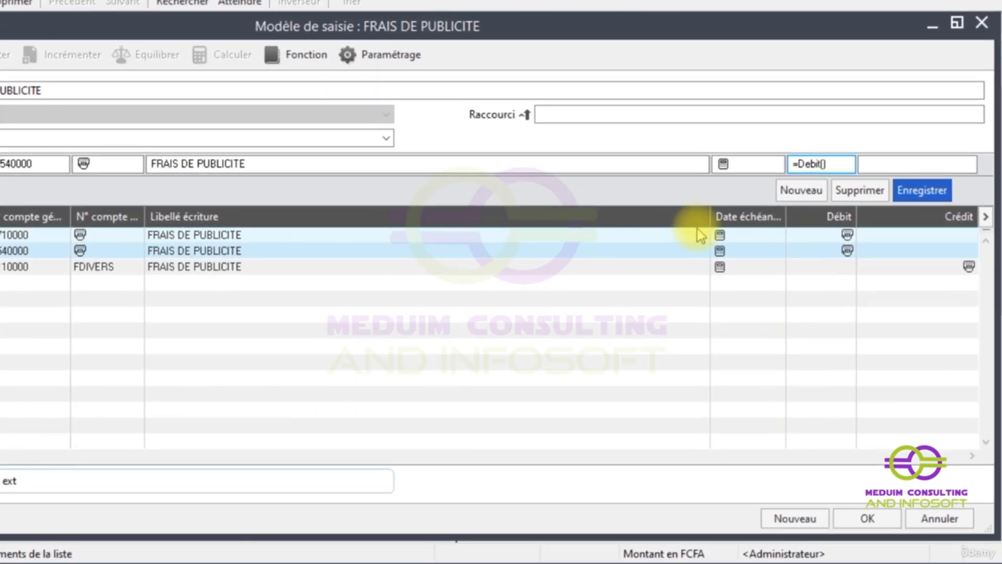
text(1)
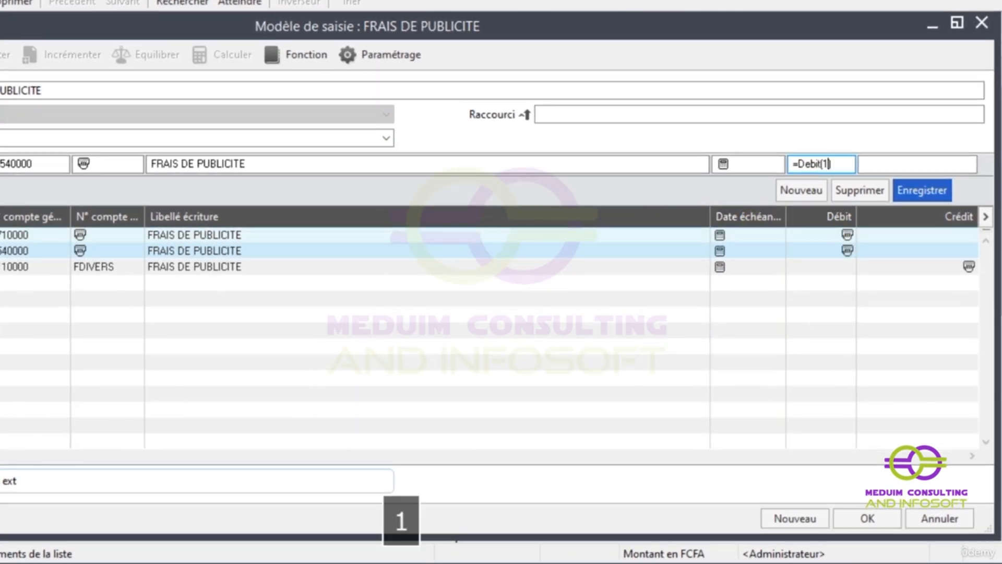
click(841, 164)
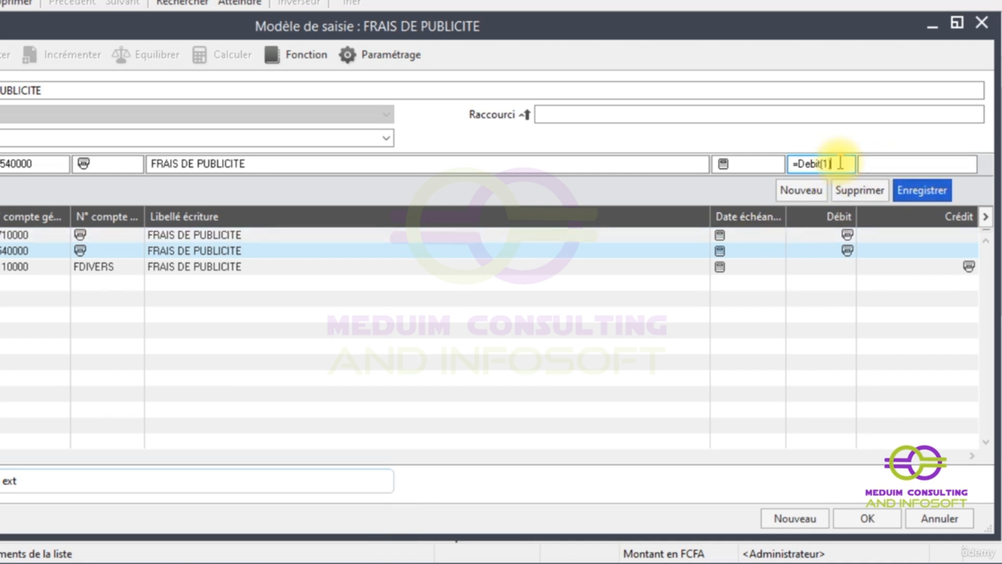
key(BackSpace)
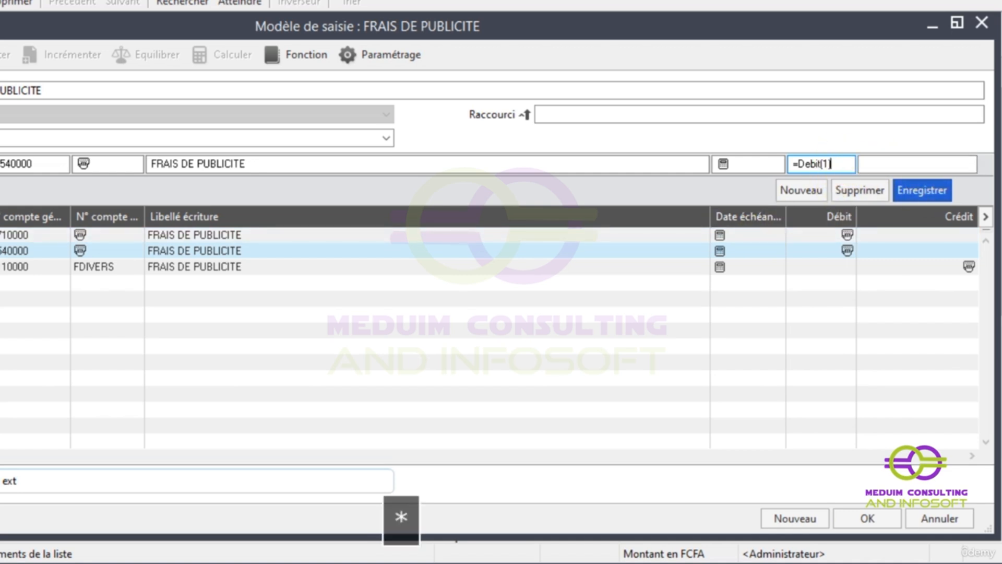
text()*0.1925)
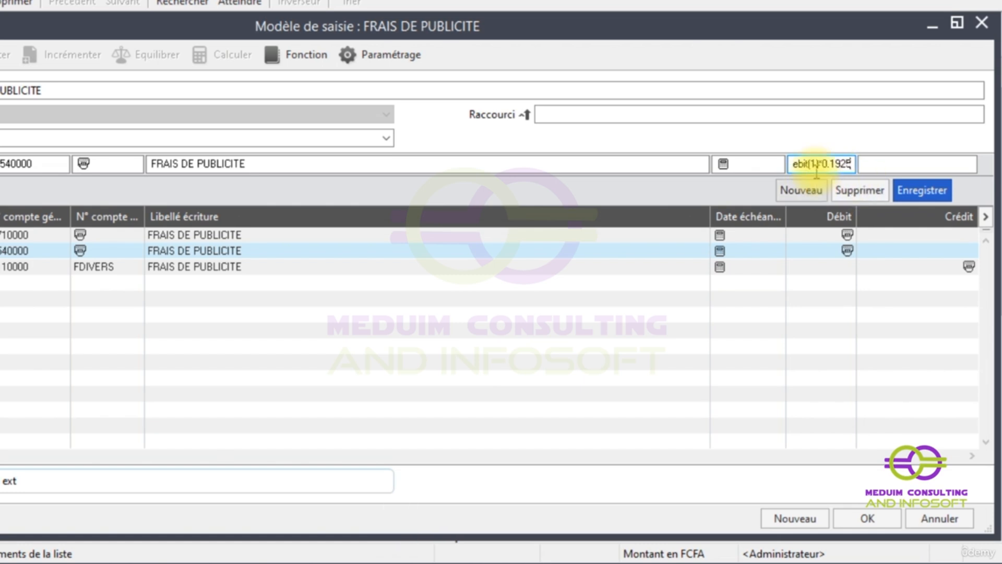
key(Return)
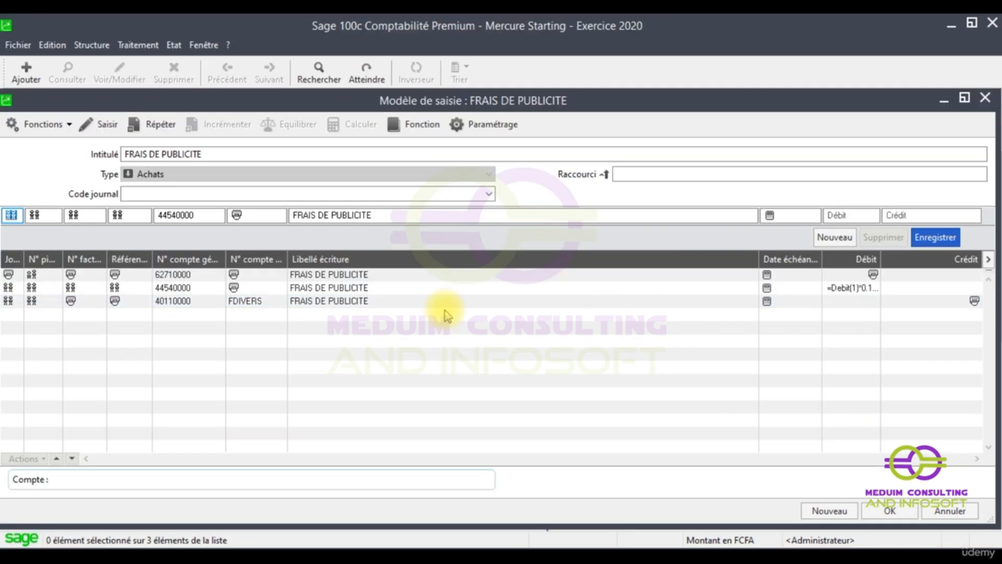
- On the 40110000 FDIVERS line, set N° facture and Référence to repeat and Crédit to balance the entry
click(159, 303)
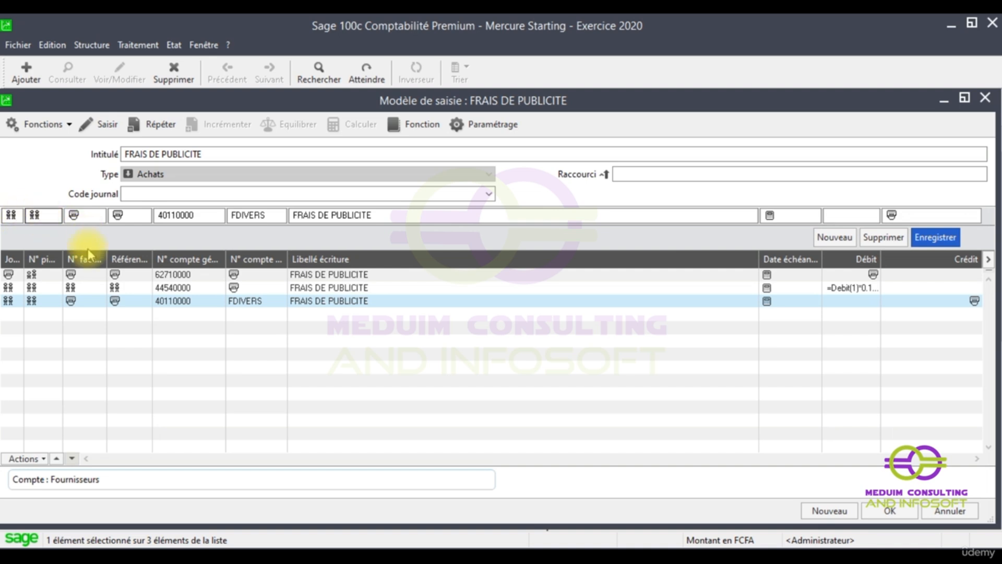
click(85, 214)
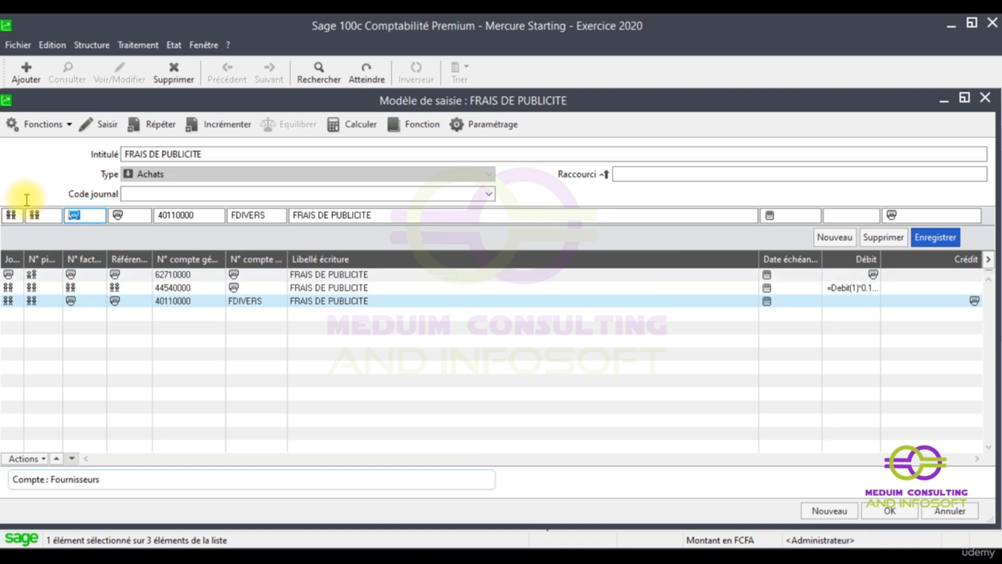
click(97, 124)
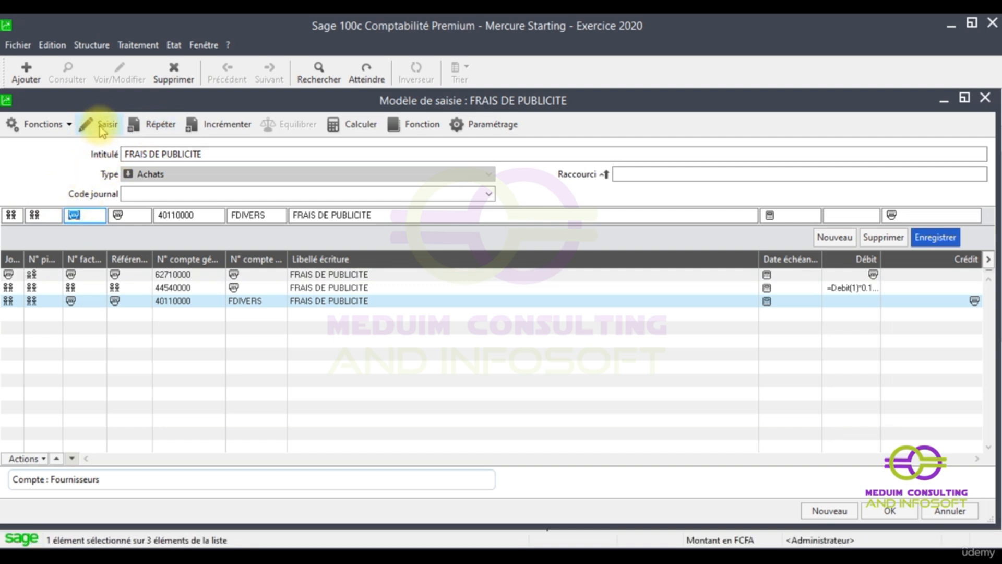
click(140, 131)
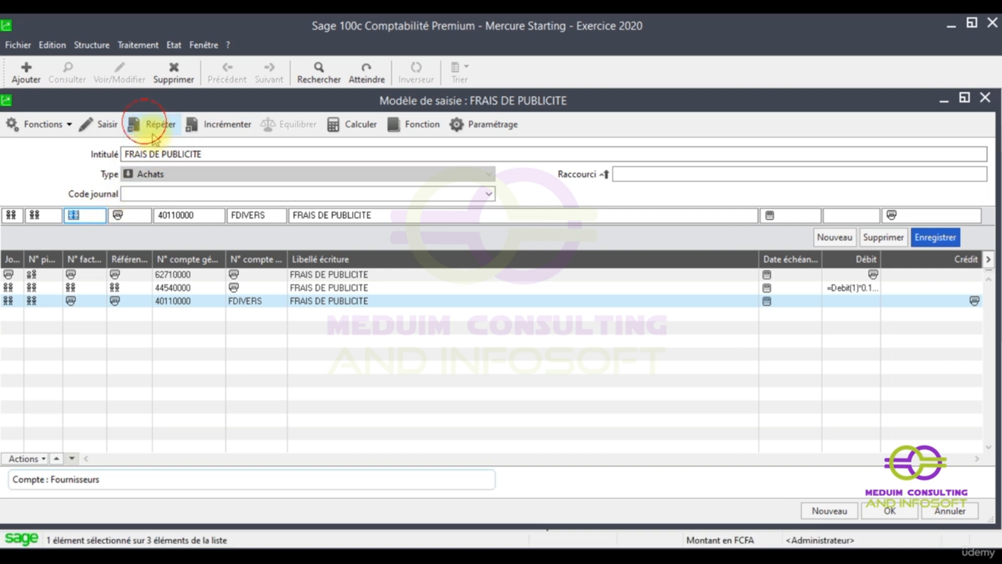
click(135, 215)
click(159, 124)
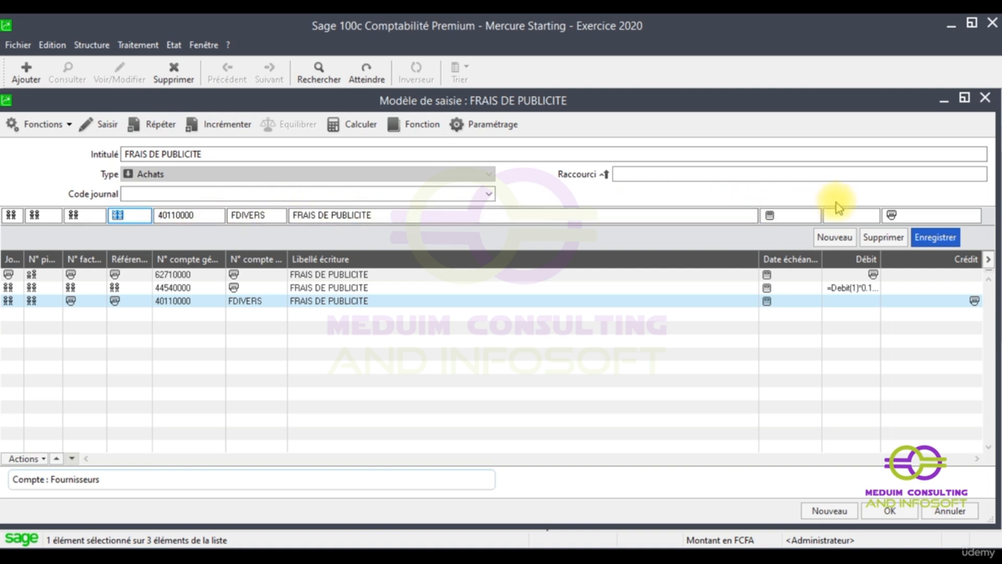
click(917, 213)
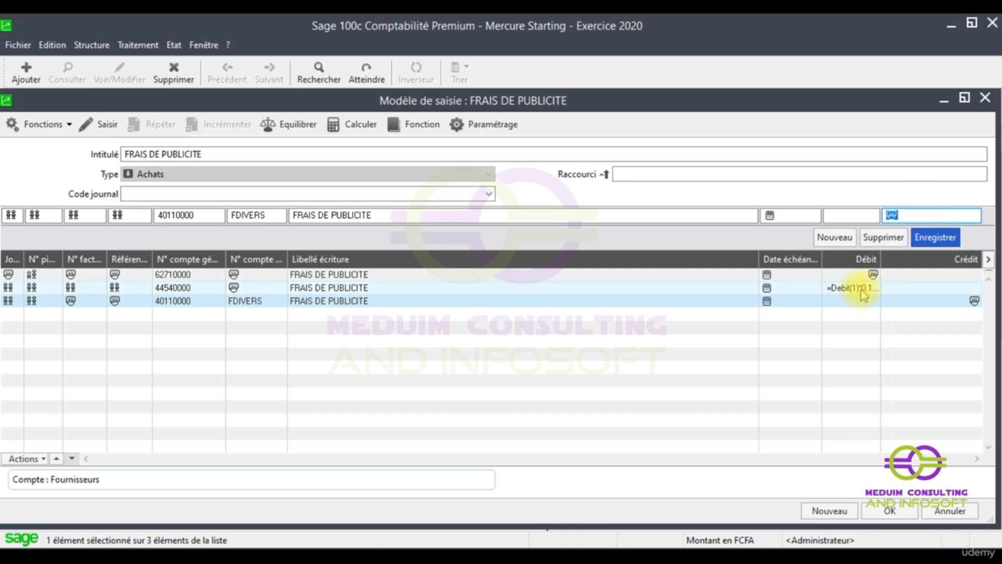
click(284, 133)
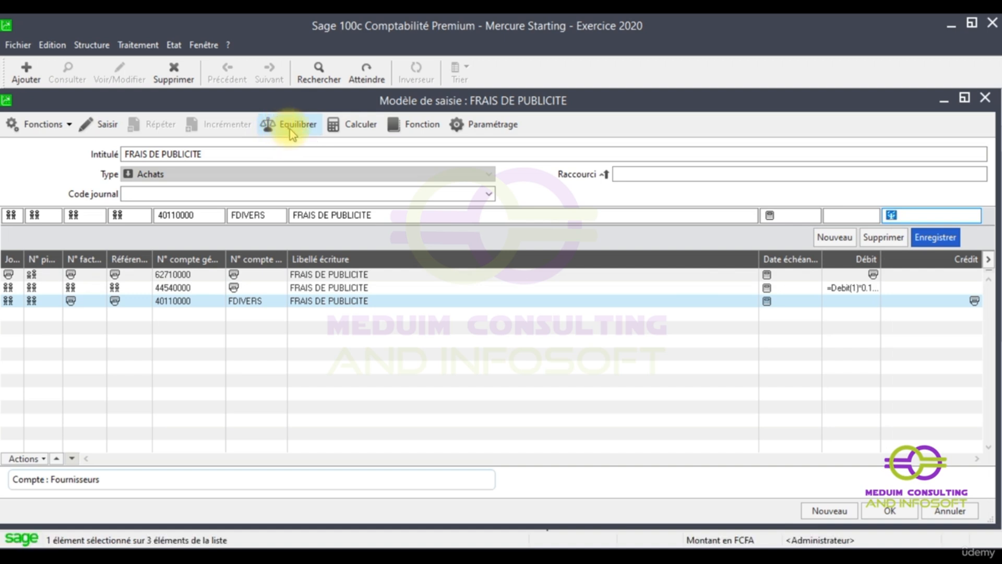
- Record the 40110000 FDIVERS line with its balancing credit and save the FRAIS DE PUBLICITE template
click(367, 139)
key(Return)
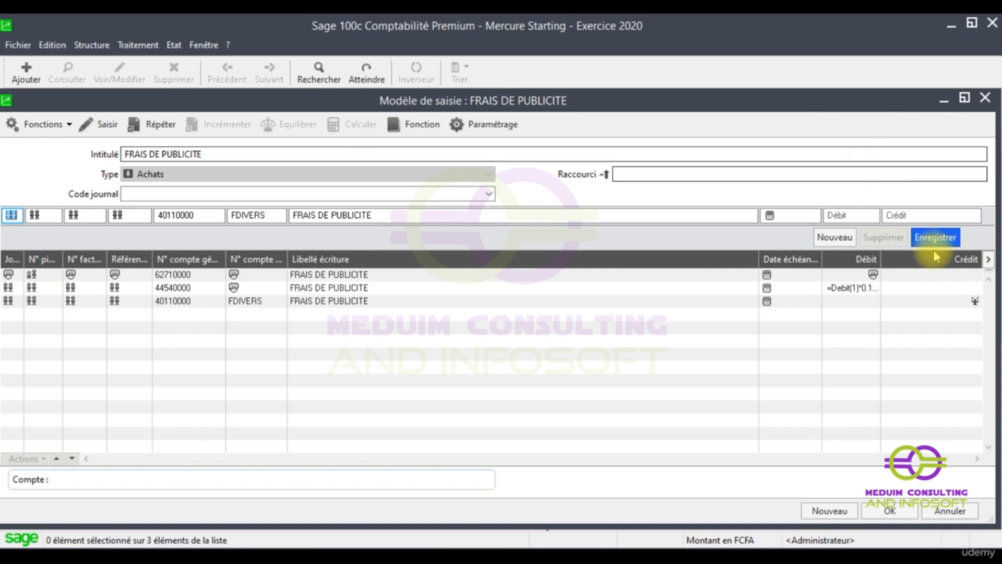
click(890, 511)
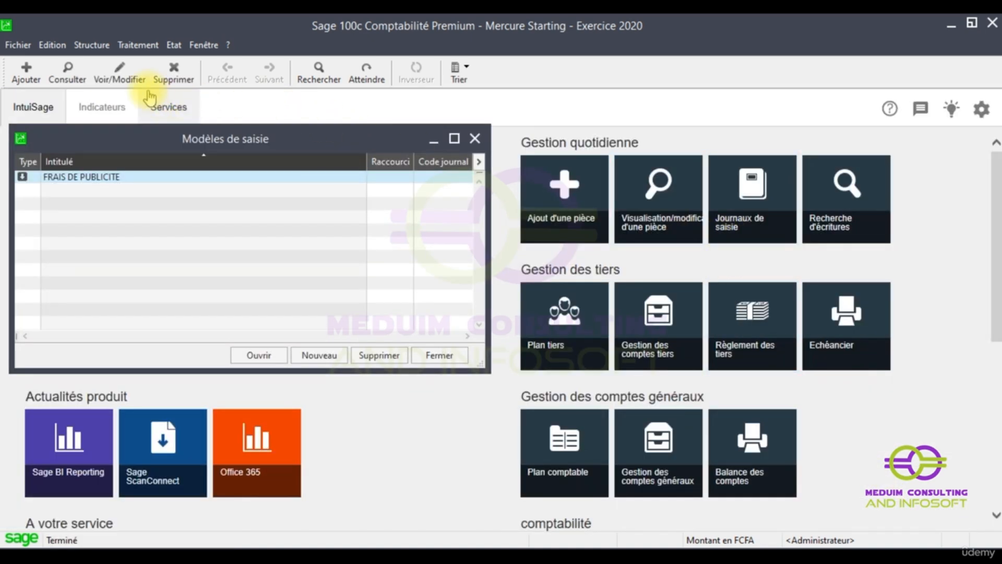
- Filter the entry journals to those not yet opened and open the Achat (ACH) journal for déc.20
click(138, 45)
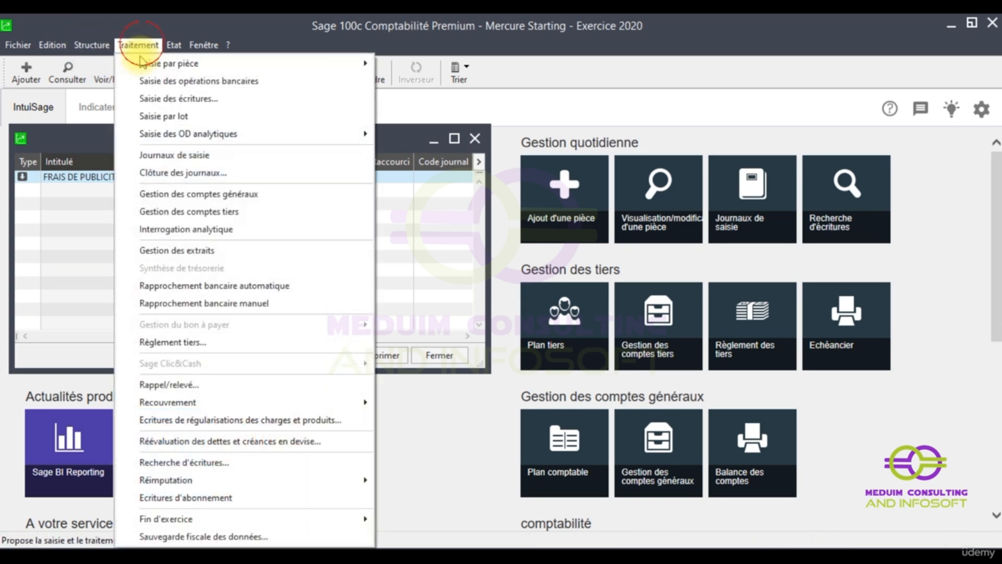
click(140, 46)
click(141, 46)
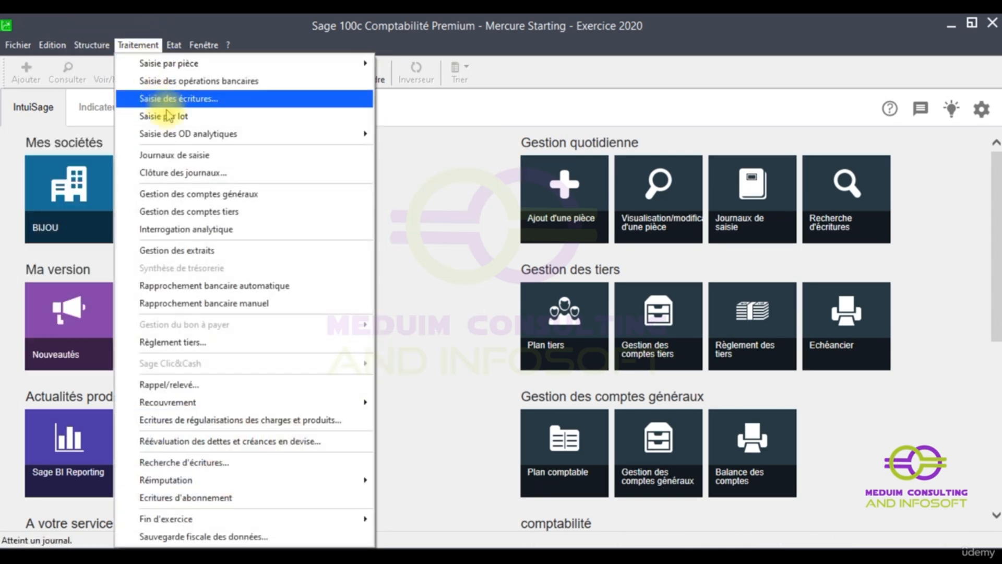
click(191, 158)
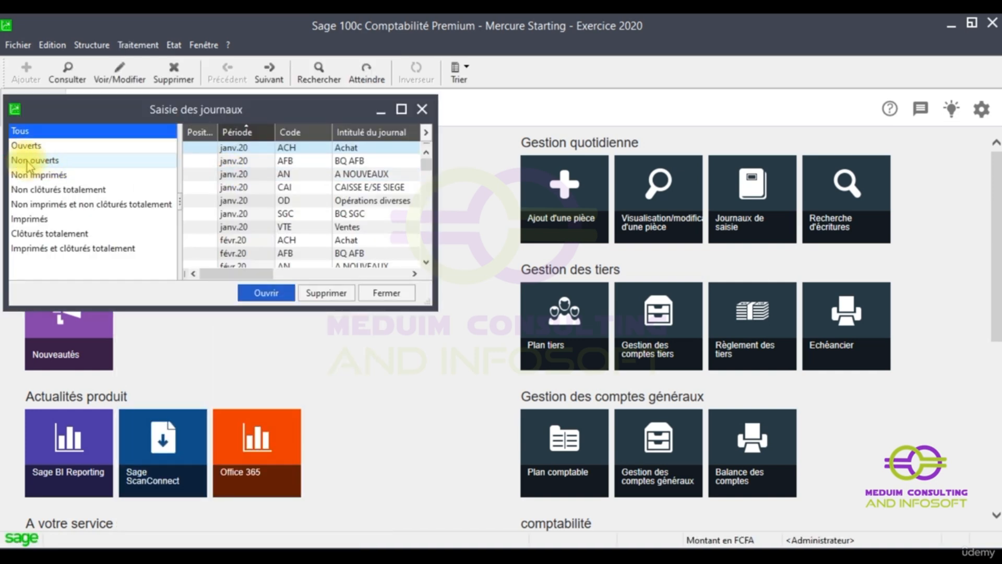
click(24, 161)
scroll(427, 235, down, 4)
scroll(426, 234, down, 15)
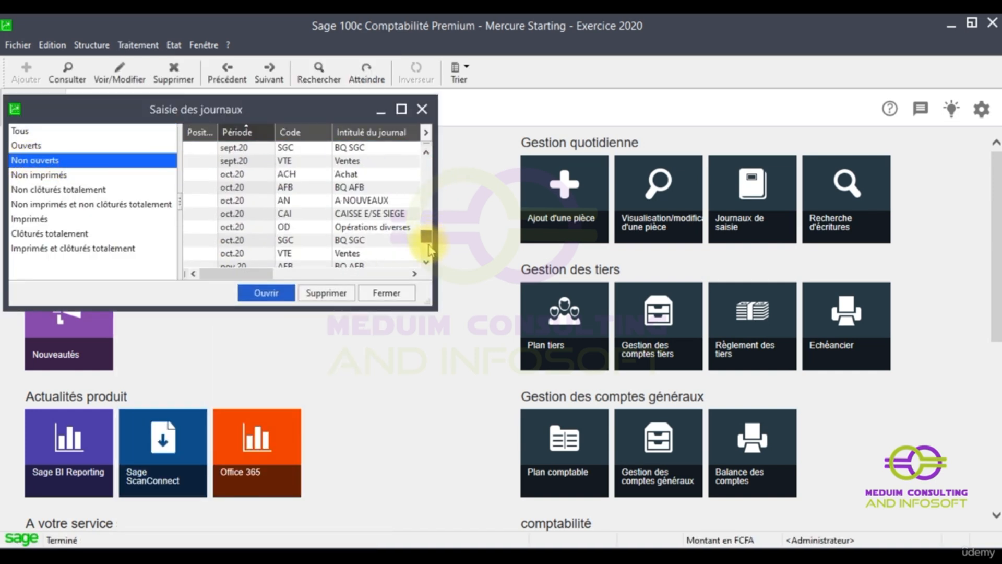
click(351, 226)
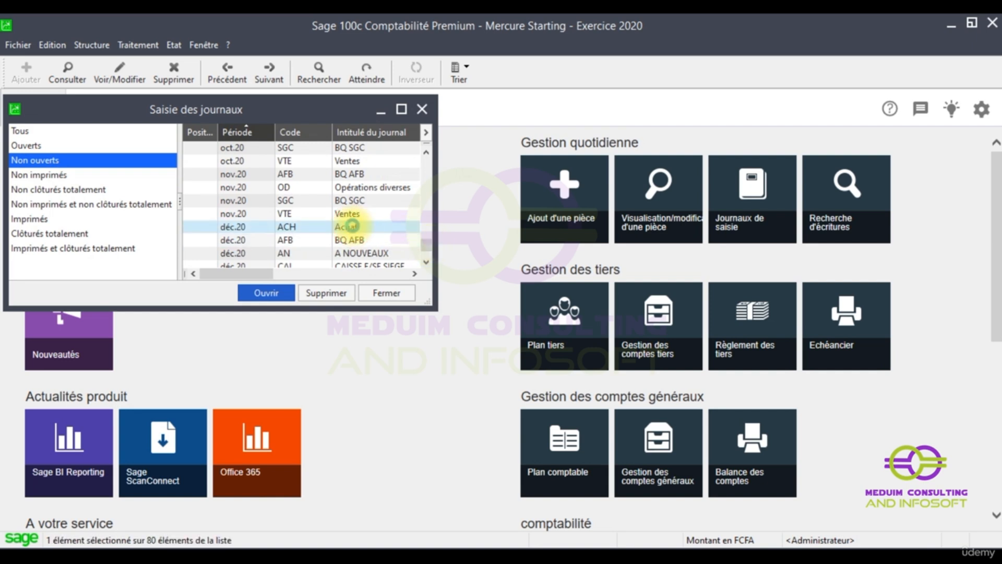
double_click(352, 225)
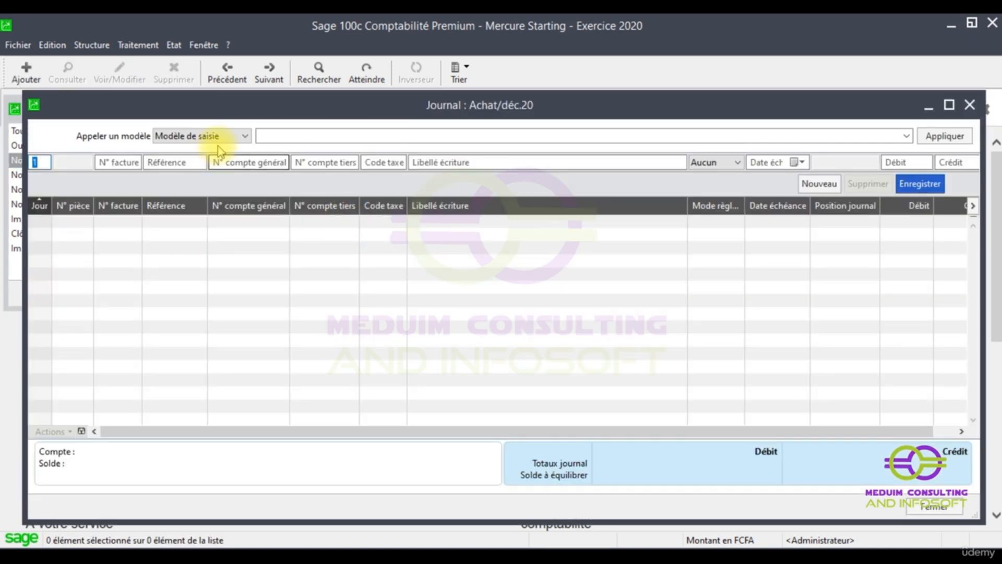
- Apply the FRAIS DE PUBLICITE entry template in the Achat journal
click(905, 135)
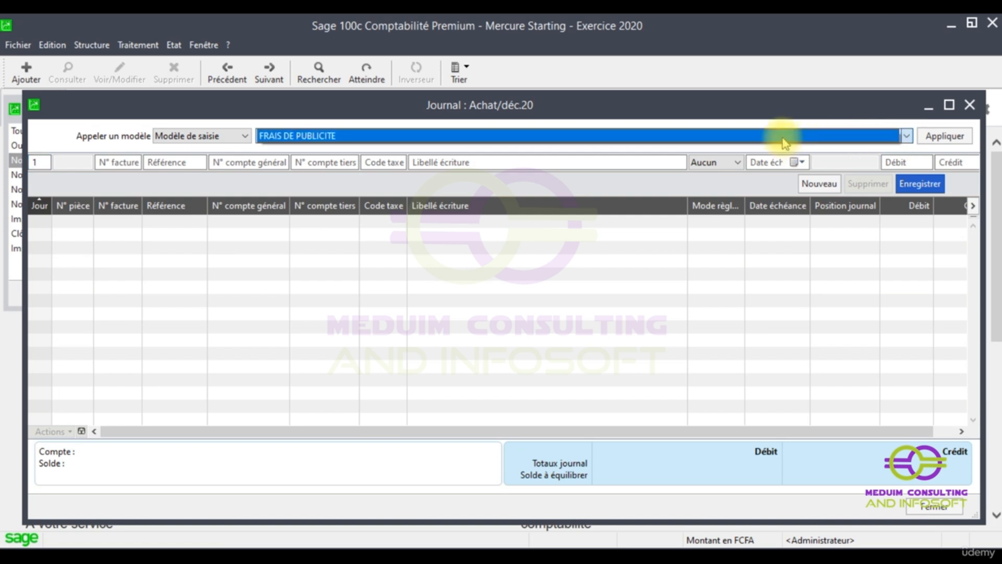
click(783, 135)
click(941, 136)
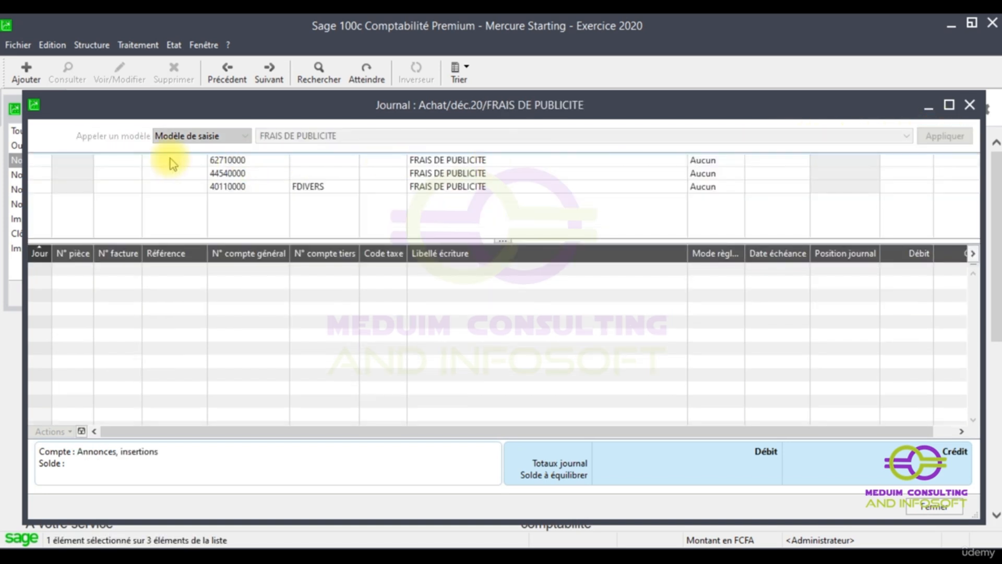
- On the 62710000 line, enter day 10, N° facture FA 1478 and Référence FDIVERS
text(10)
key(Tab)
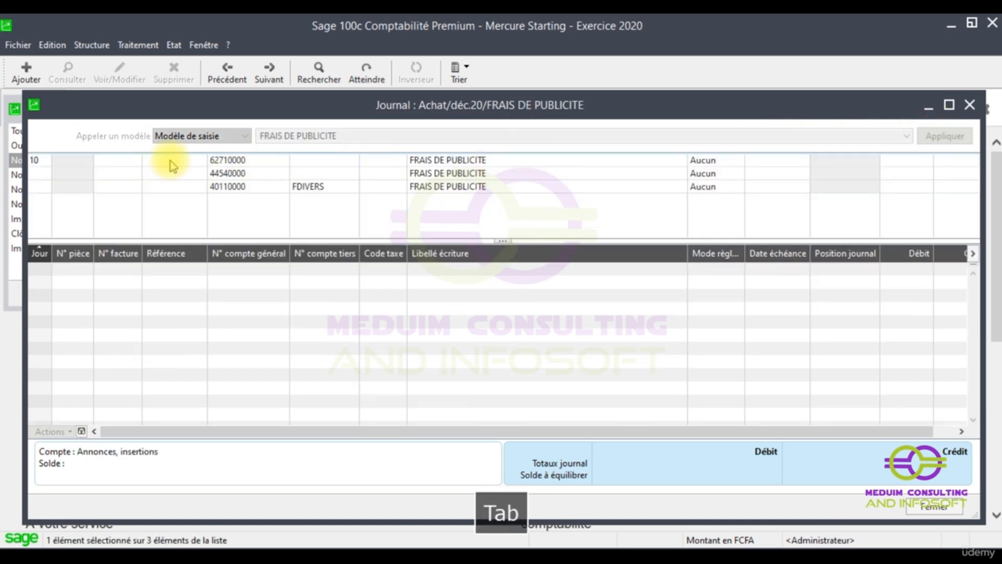
text(FA )
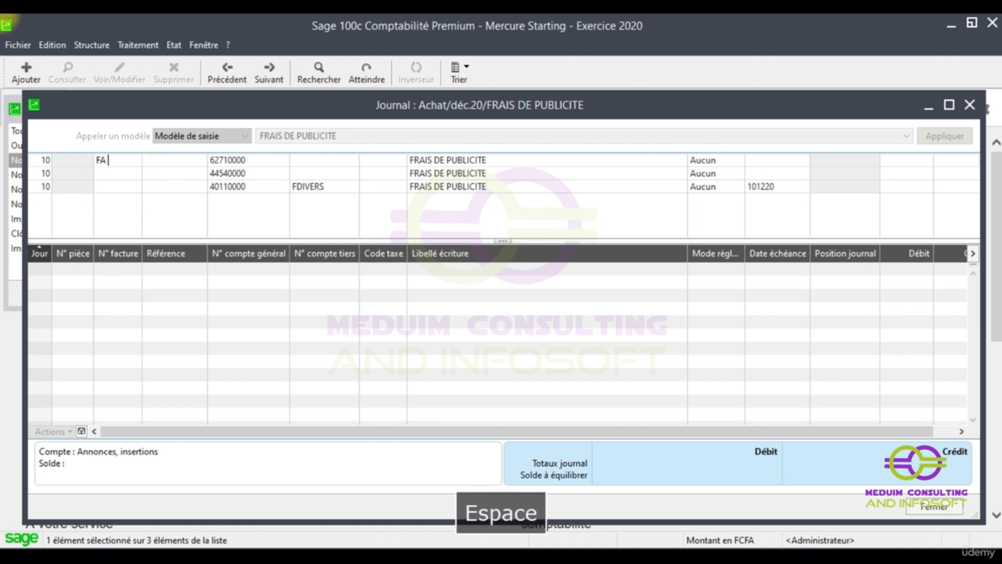
text(1478)
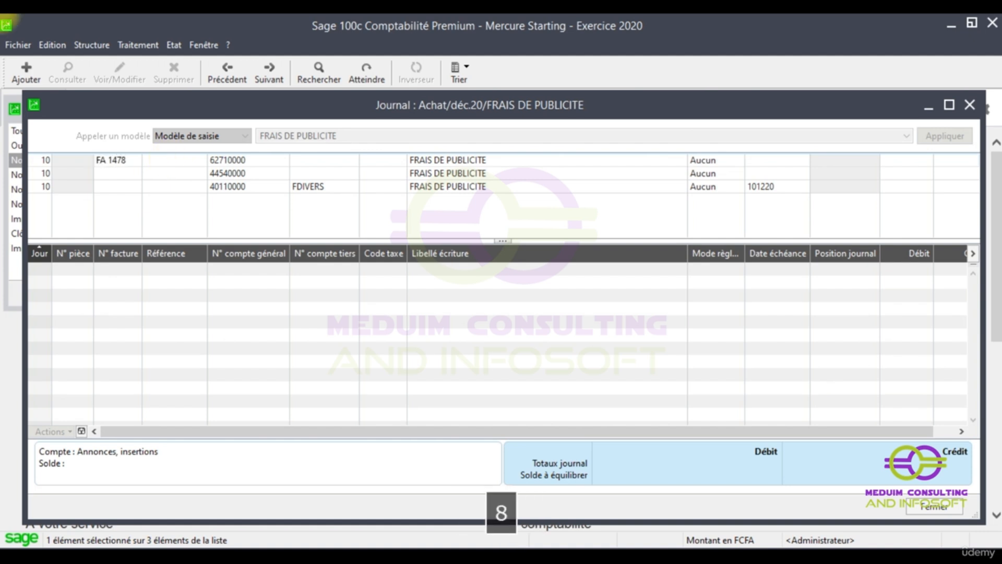
key(Tab)
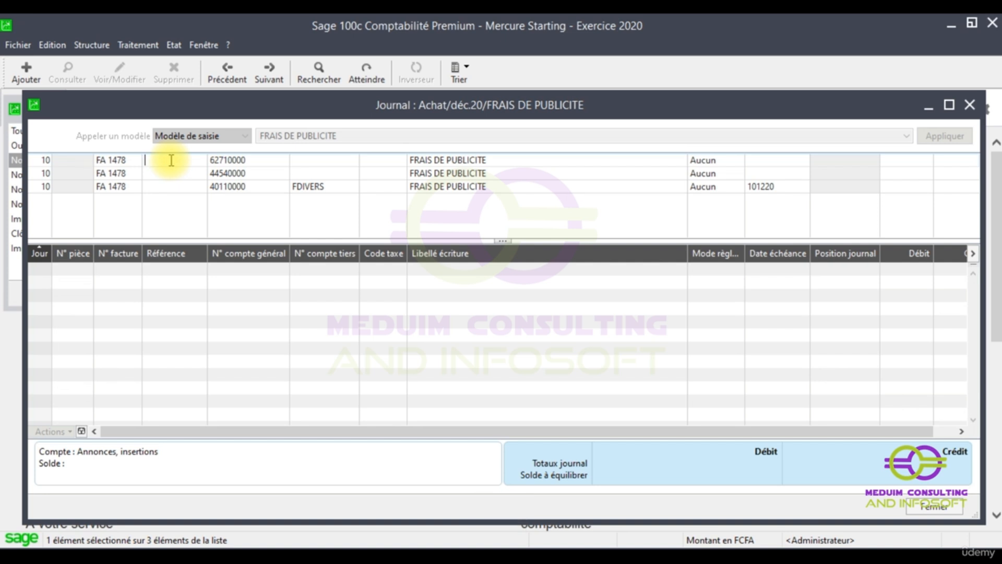
text(F)
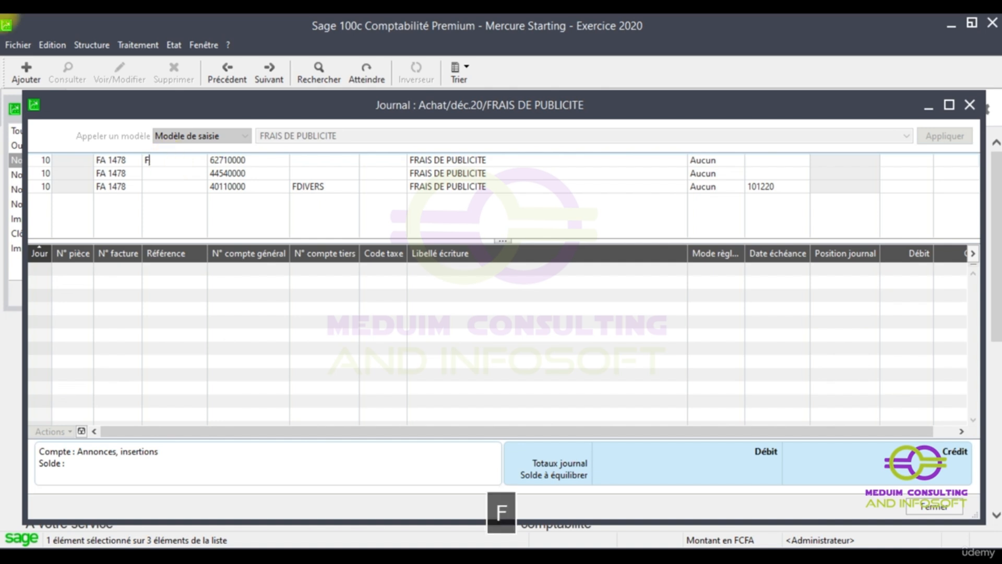
text(DIVERS)
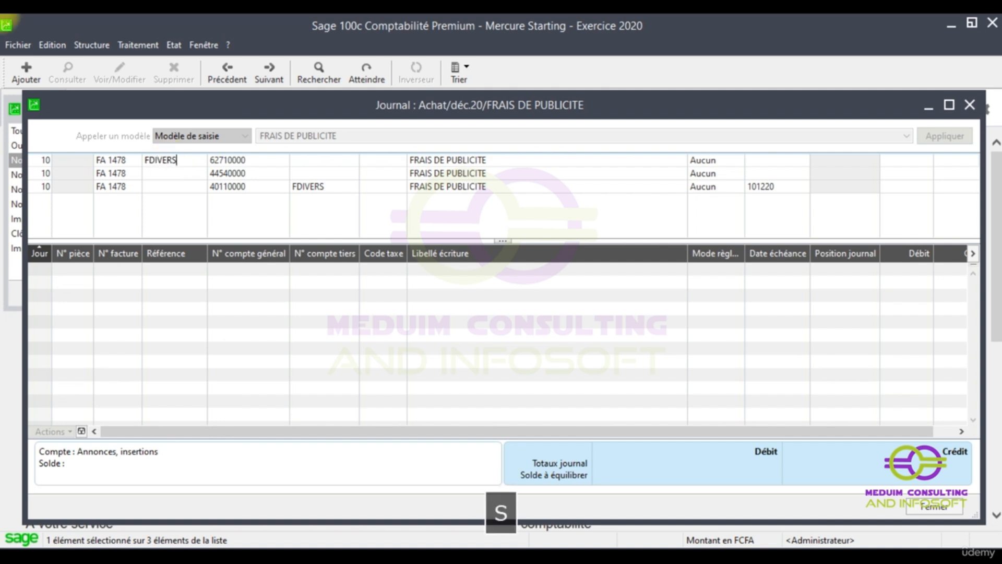
key(Tab)
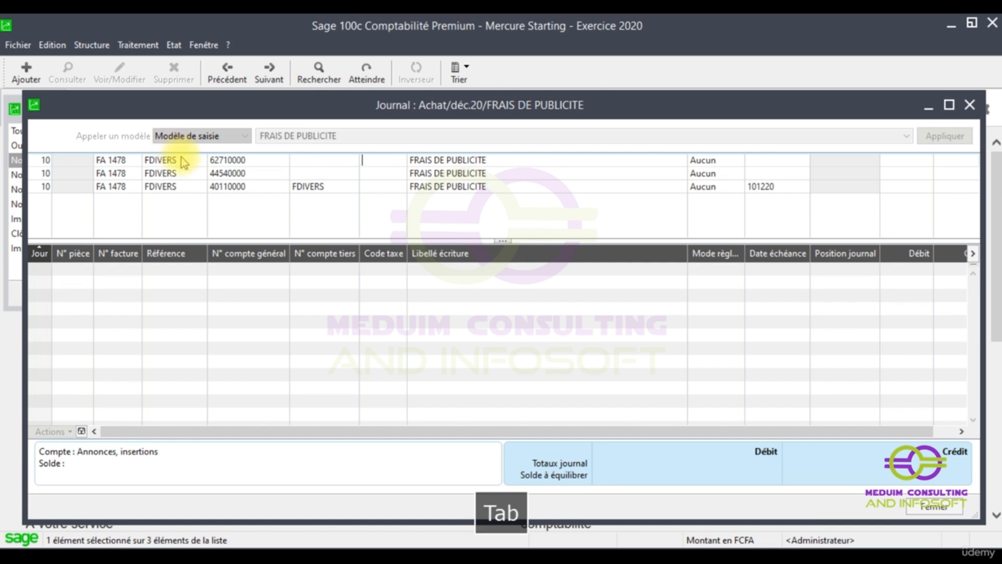
- Assign the tax code S1925, TVA DEDUCTIBLE/SERVICE EXTERIEUR, to the 62710000 line
key(F4)
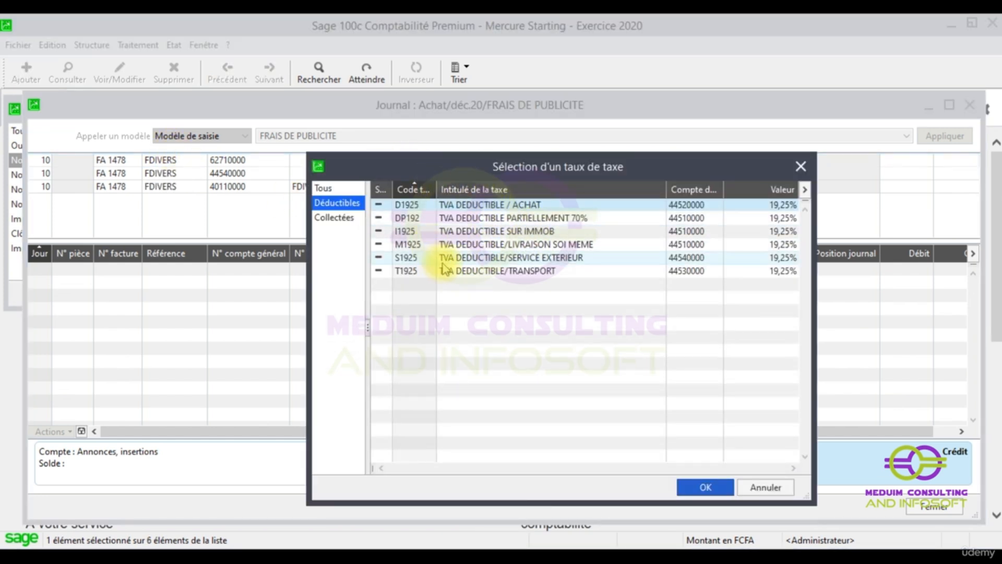
double_click(488, 259)
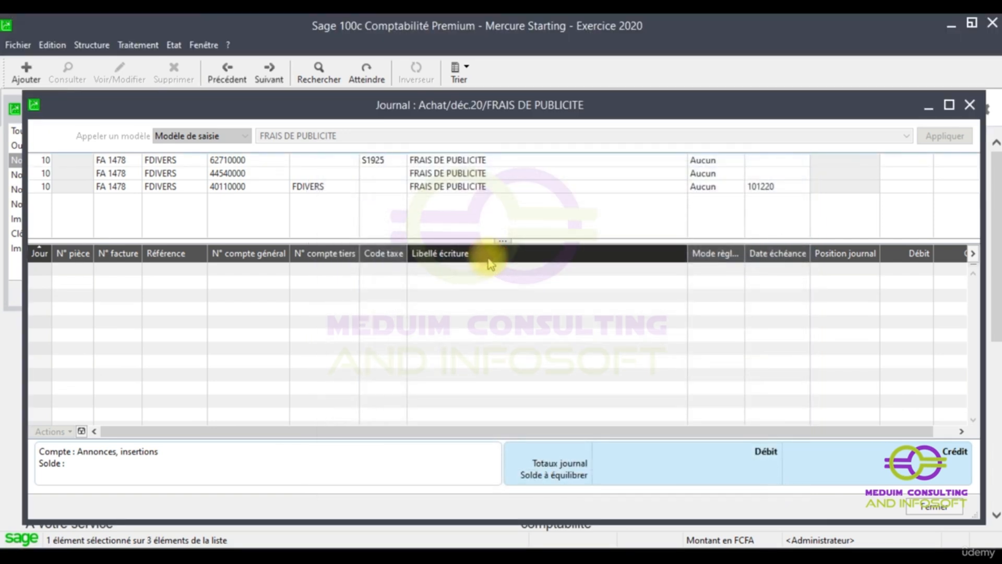
key(Tab)
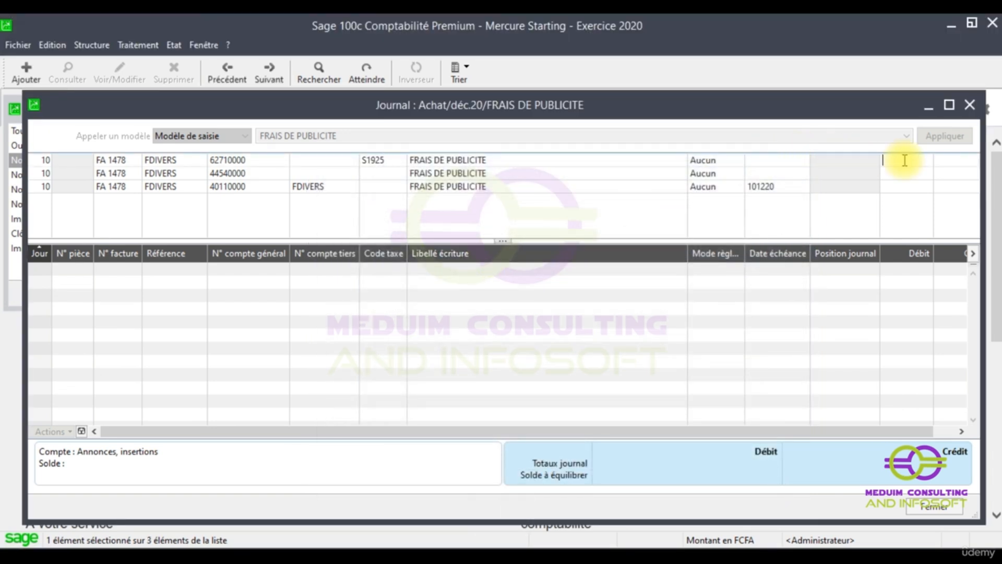
- Enter a Débit of 500000 on the 62710000 line and record the complete entry in the journal
text(5)
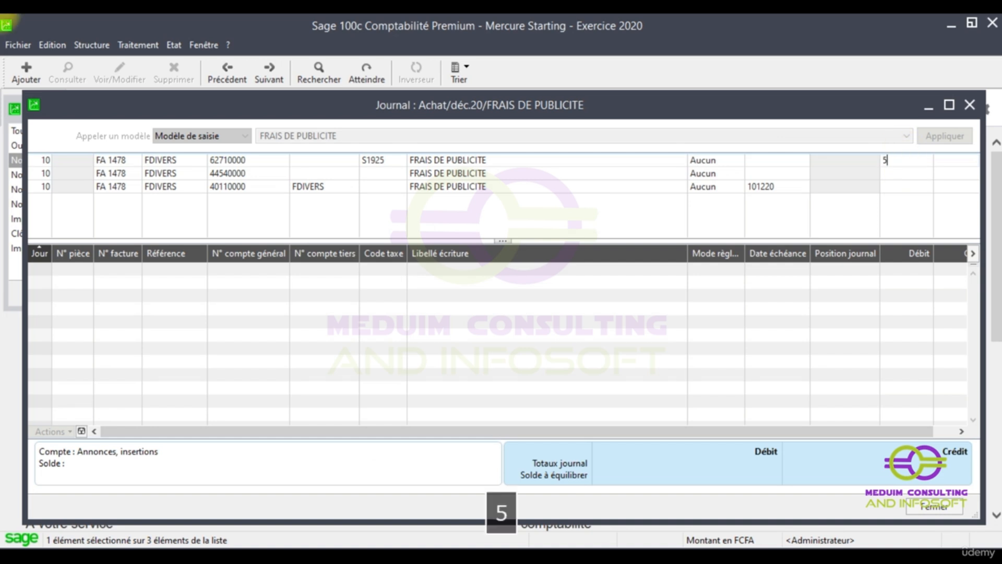
text(00000)
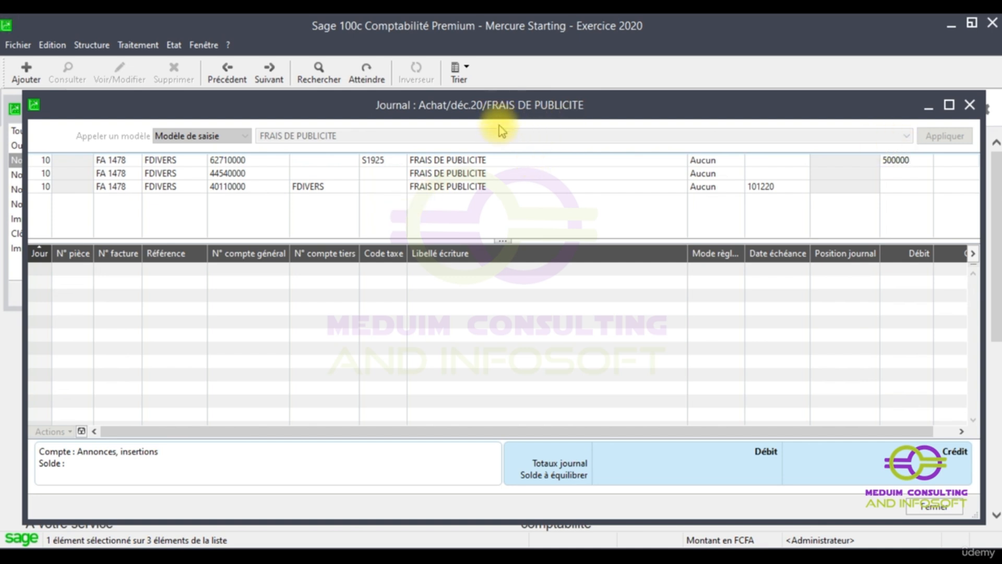
key(Tab)
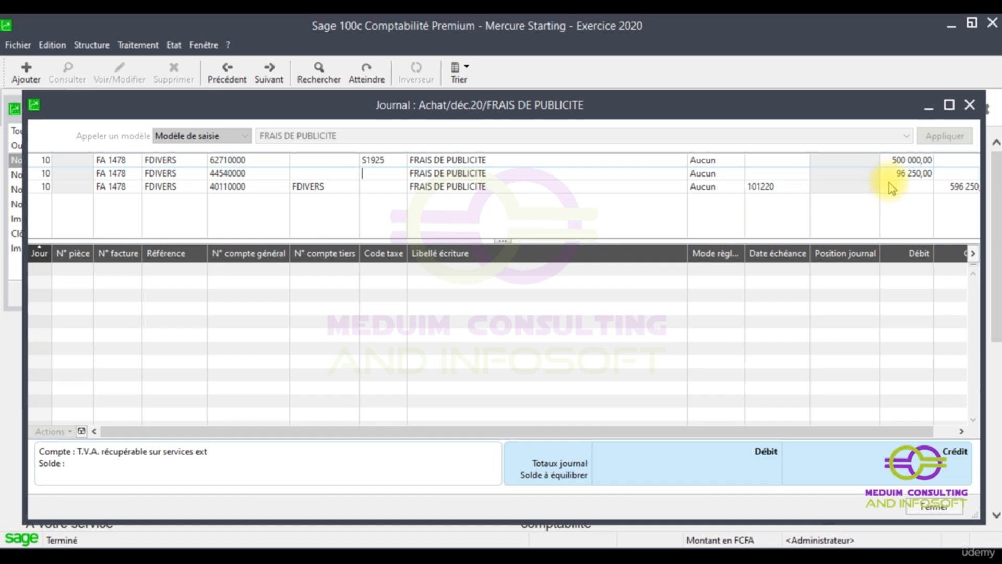
key(Return)
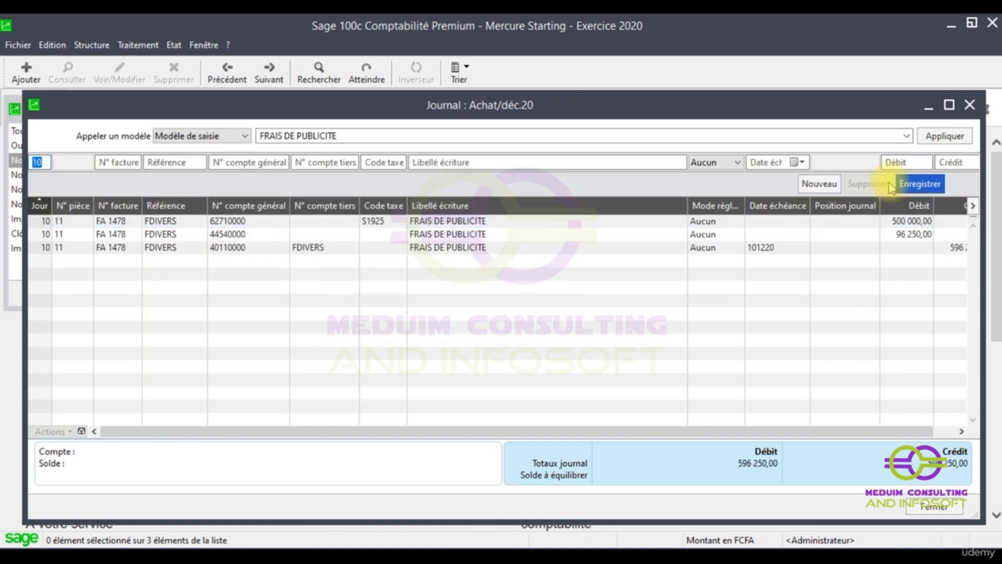
right_click(891, 188)
click(537, 290)
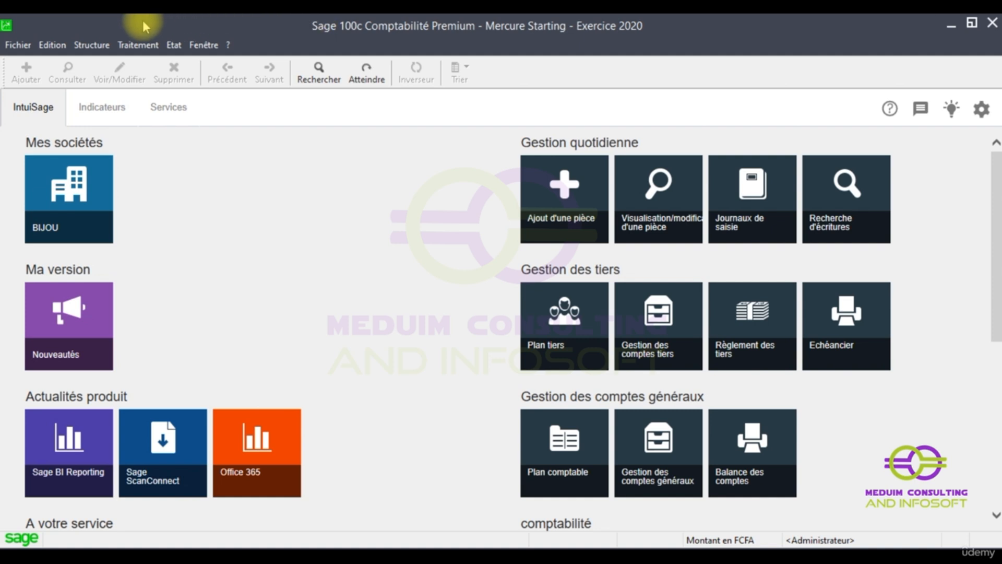
- Open the list of entry templates (Modèles de saisie) and start a new template
click(96, 46)
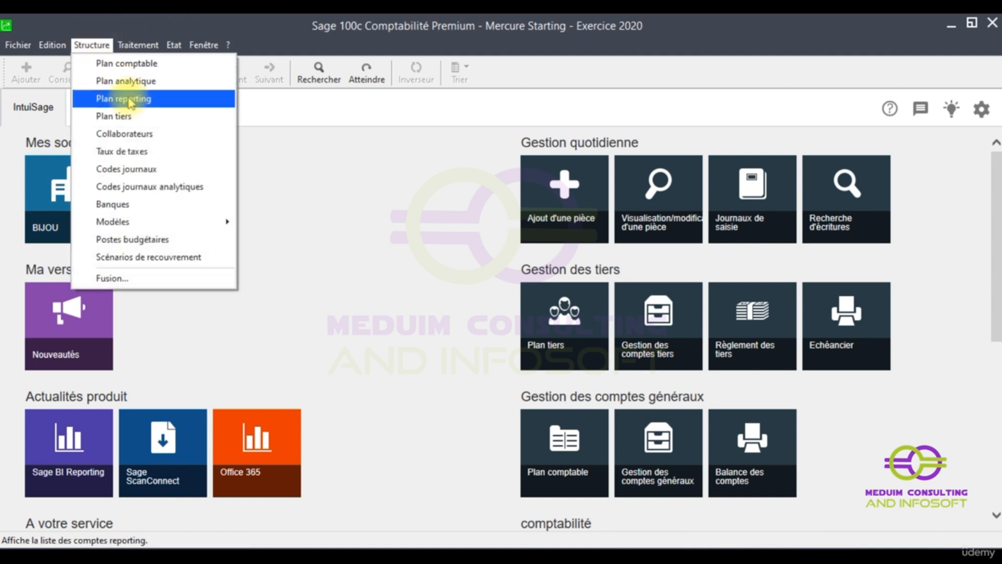
mouse_move(186, 223)
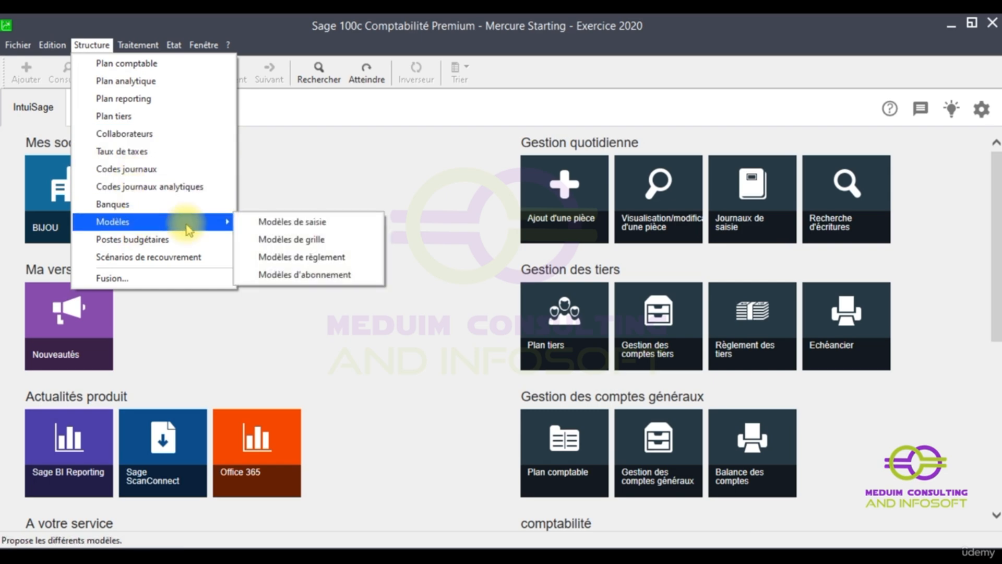
click(306, 224)
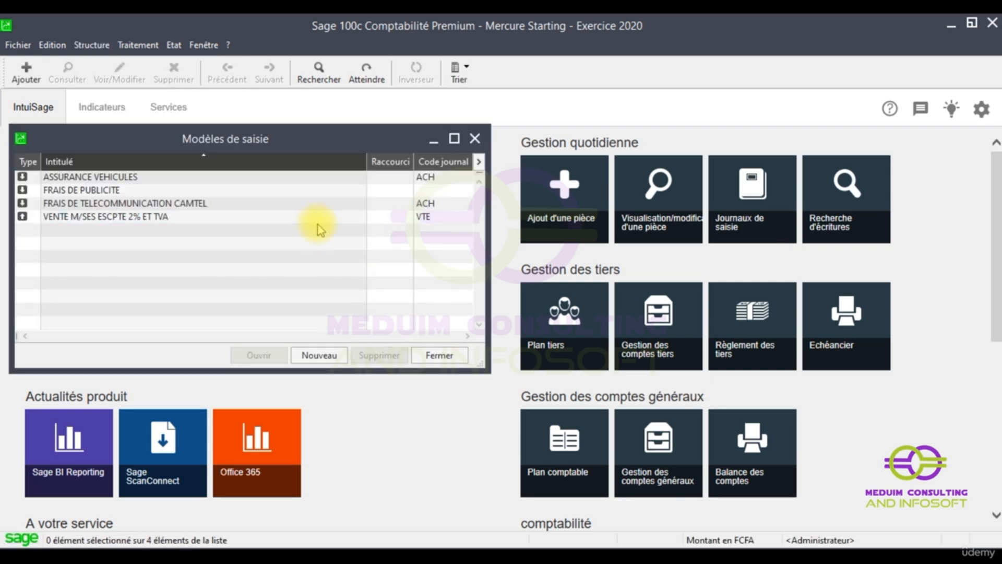
key(ctrl+j)
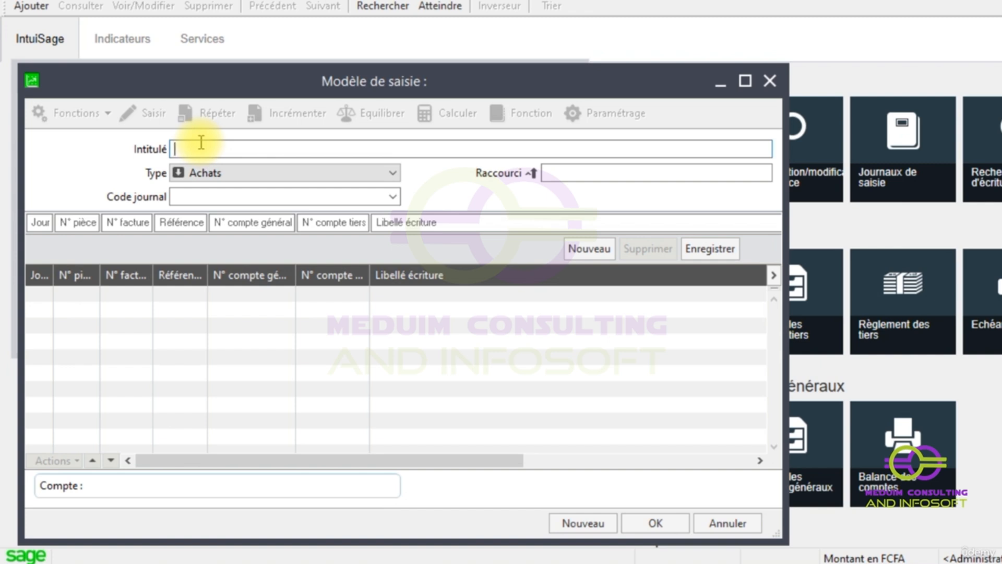
- Enter REGLEMENT F'SSEUR CHQ SGC as the title (Intitulé) of the new entry template
text(R)
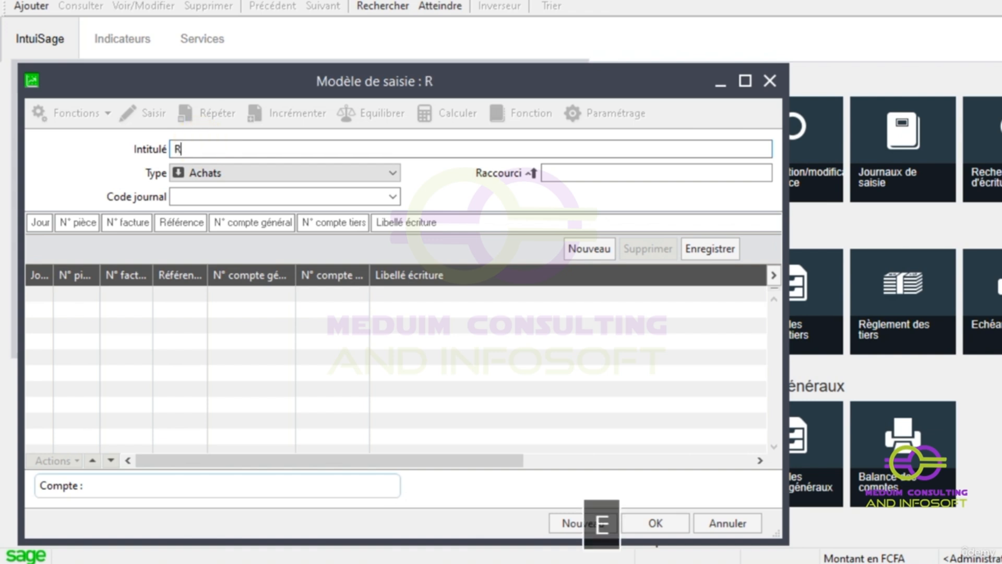
text(EG)
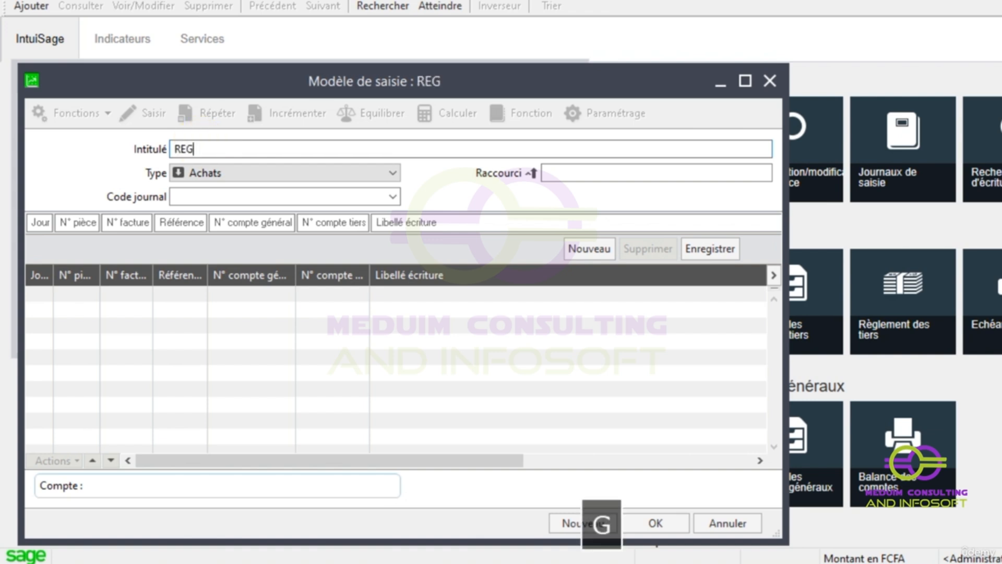
text(LEMENT )
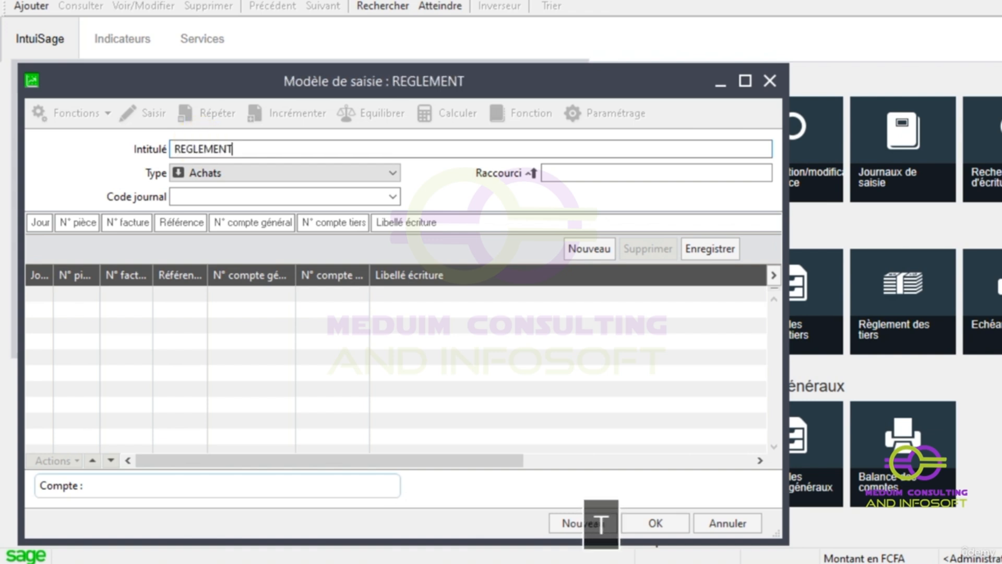
text(F'SSEUR CHQ)
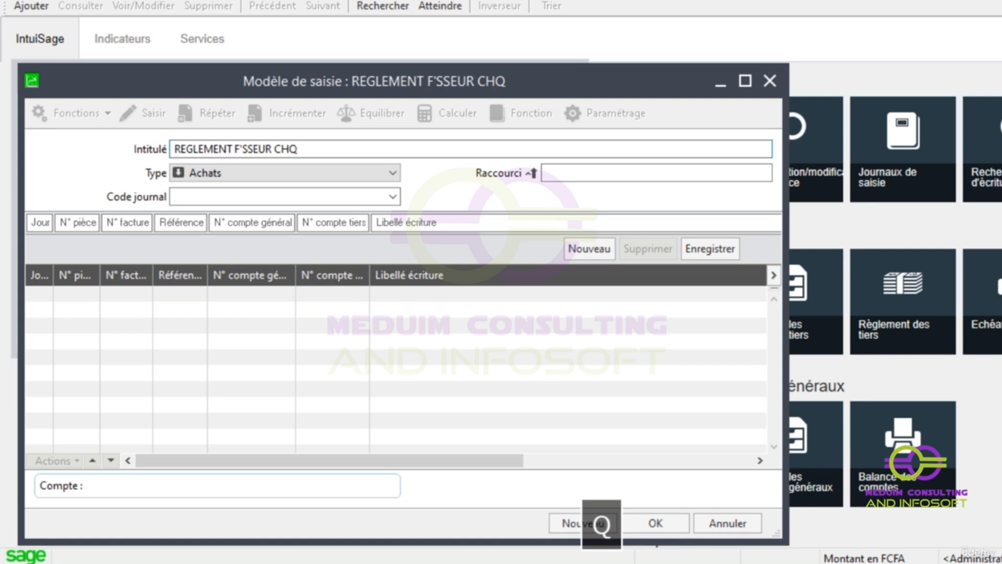
text( SGC)
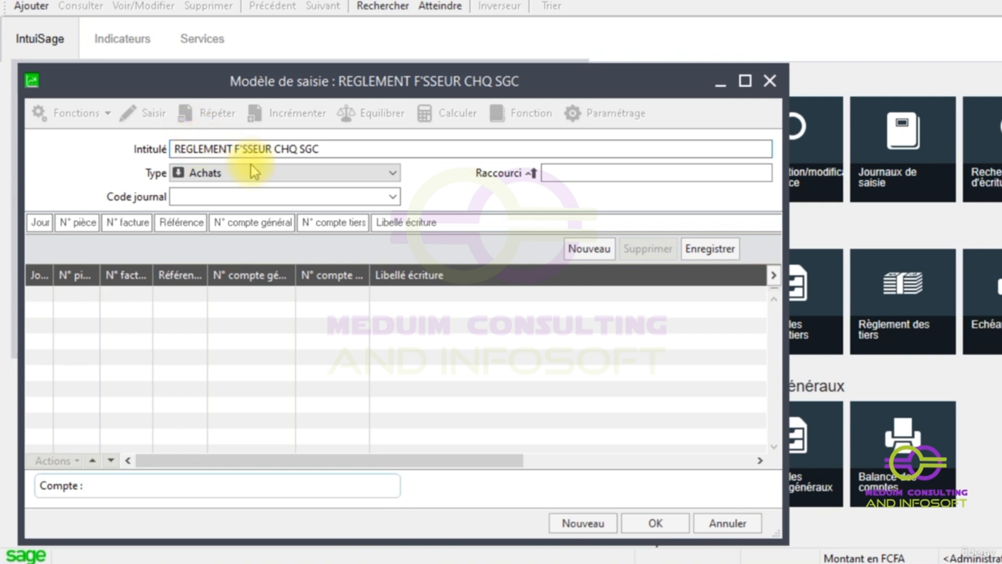
- Set the template's type to Trésorerie and its journal code to SGC
click(235, 175)
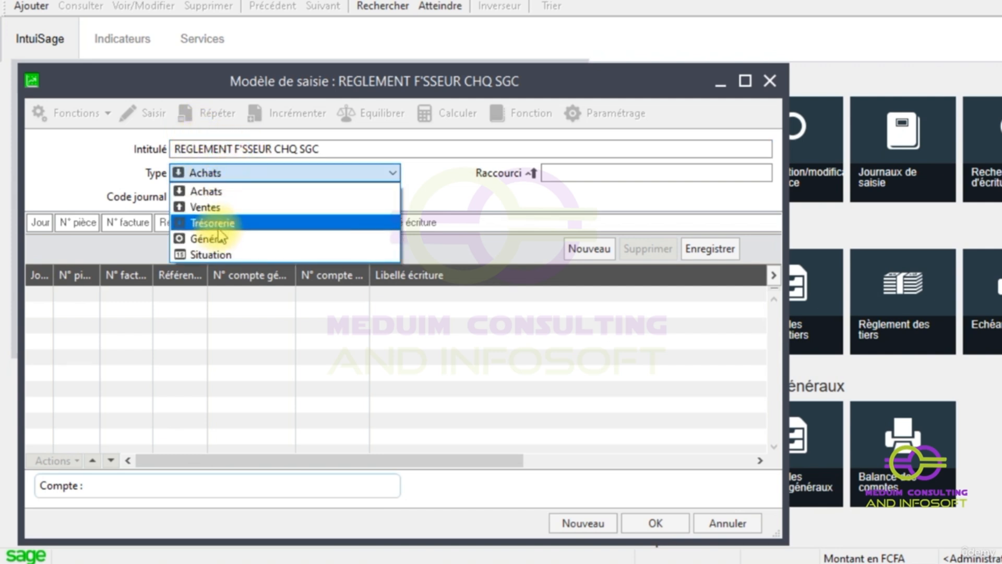
click(222, 224)
click(226, 195)
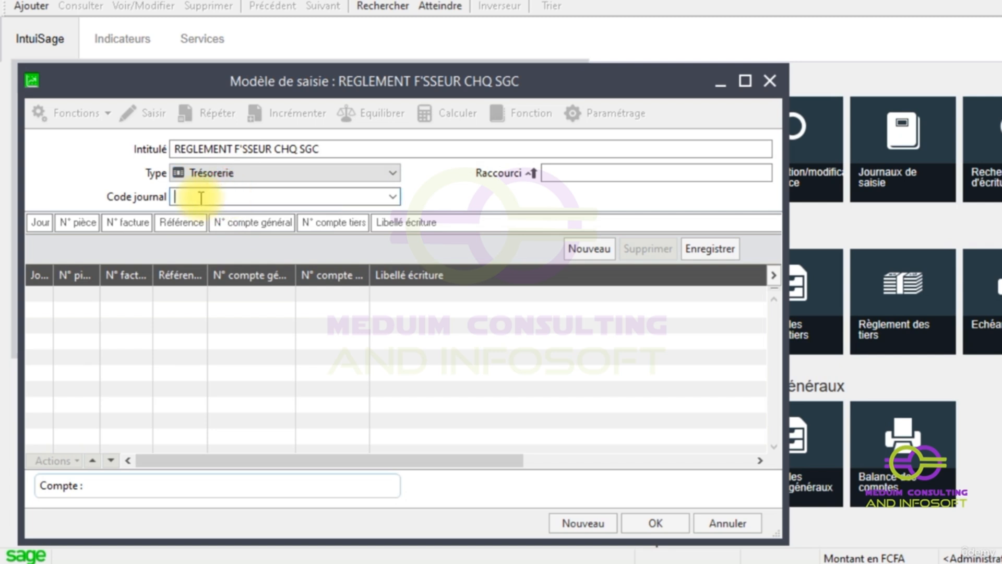
key(F4)
click(202, 224)
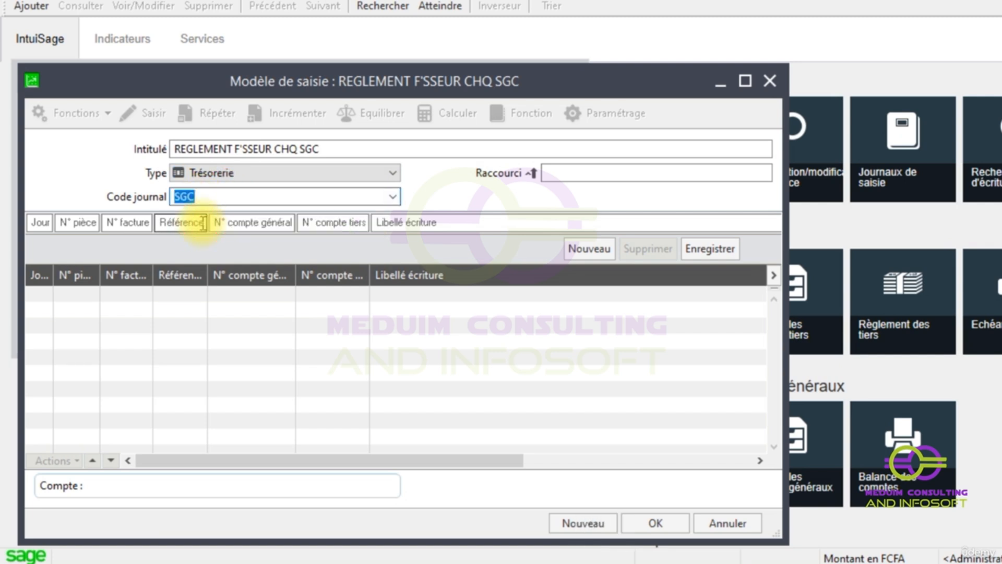
- Make Jour, N° facture and Référence manual-entry fields (Saisir) on the template line, with N° pièce set to Incrémenter
click(56, 231)
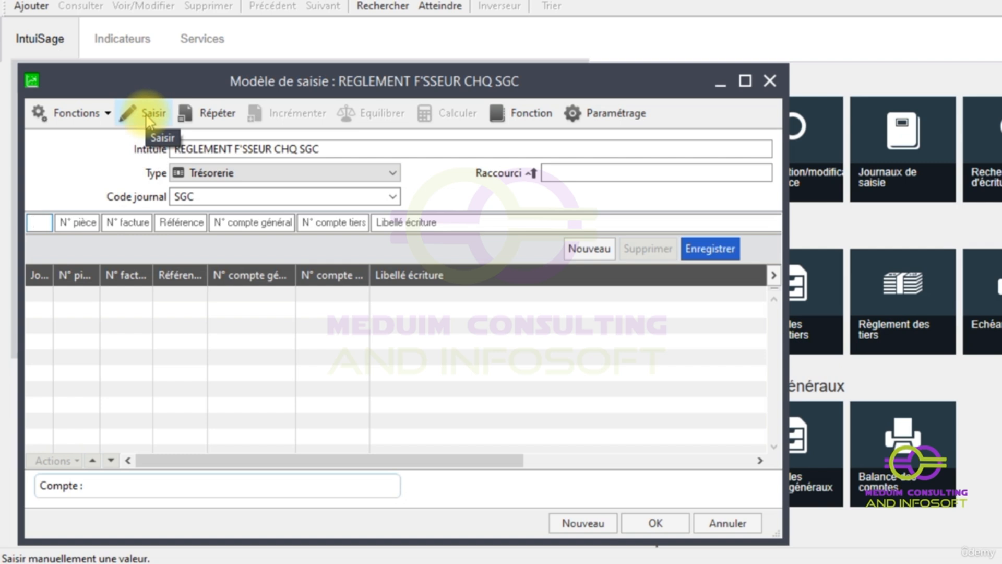
click(147, 118)
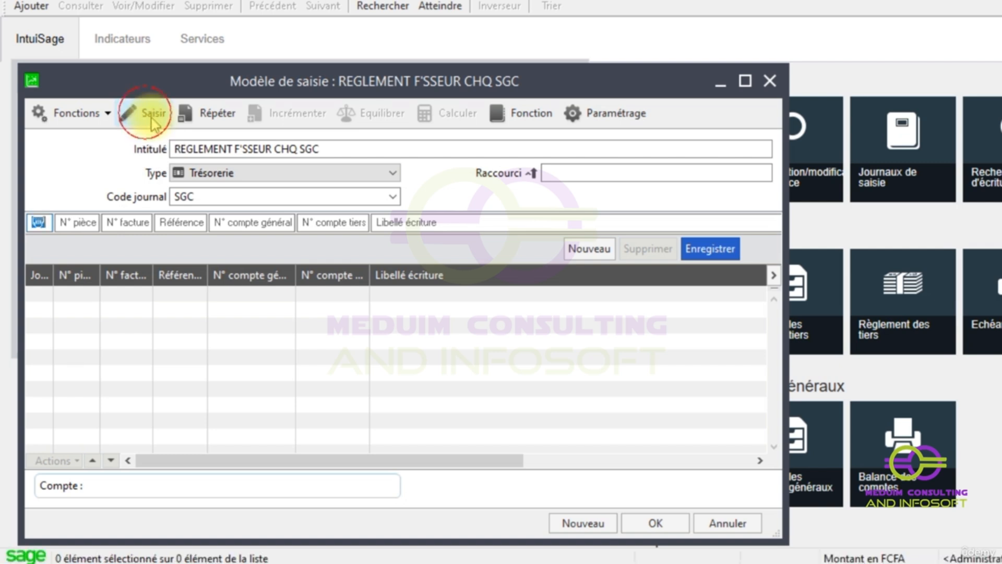
click(92, 222)
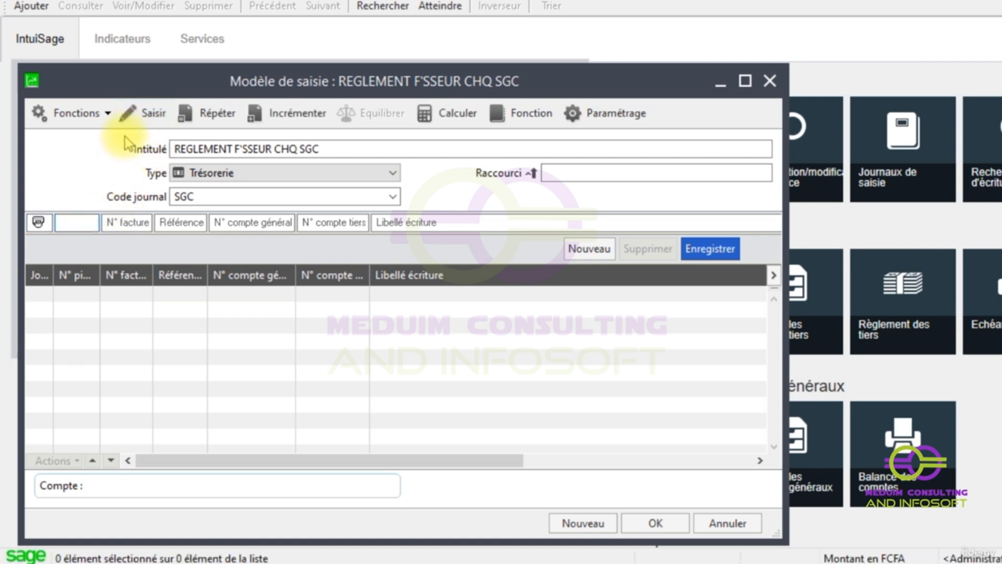
click(308, 109)
key(Tab)
key(Tab)
key(Tab)
key(Tab)
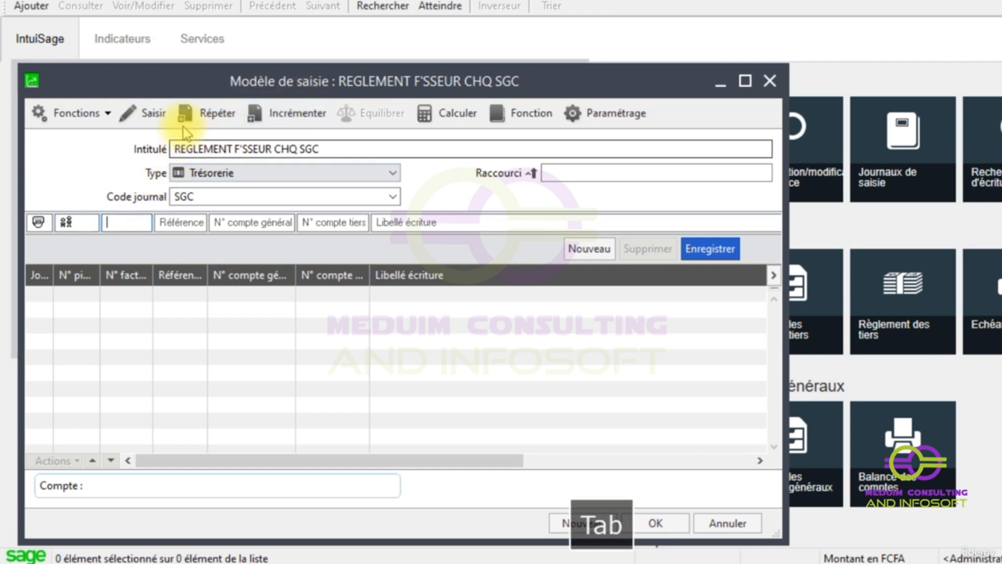
key(Tab)
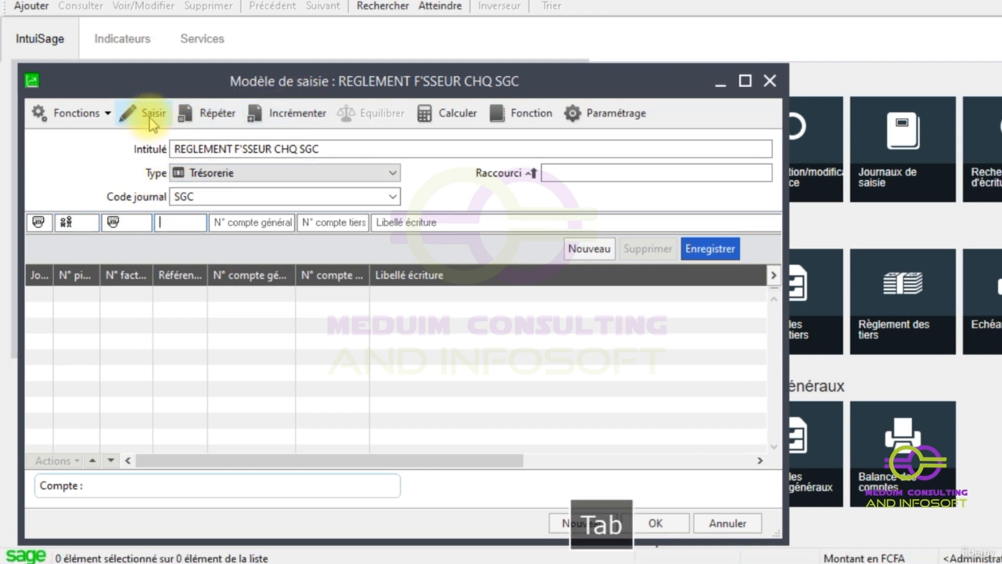
click(148, 120)
key(Tab)
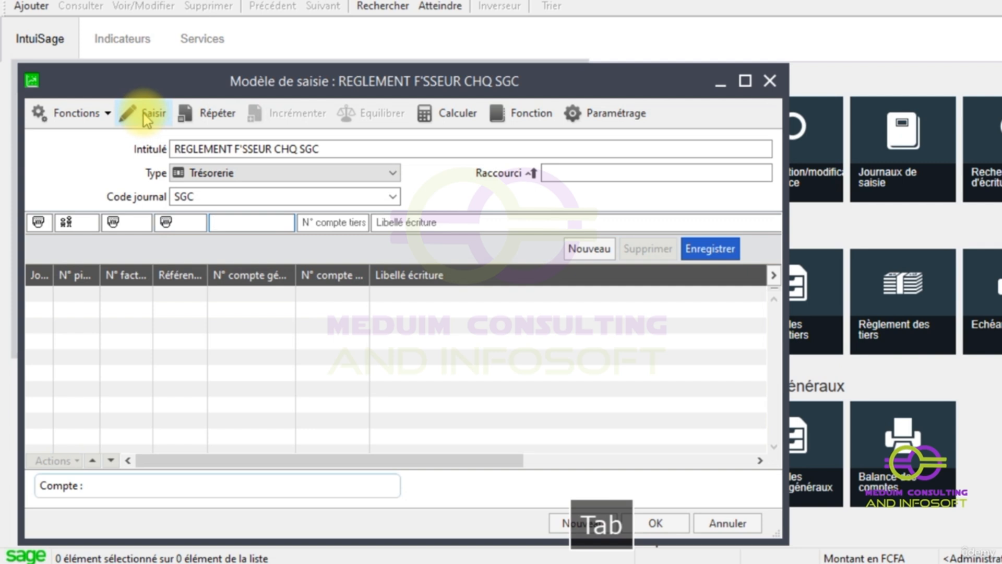
- Enter supplier account 40110000 as the general account and set N° compte tiers to manual entry
text(401)
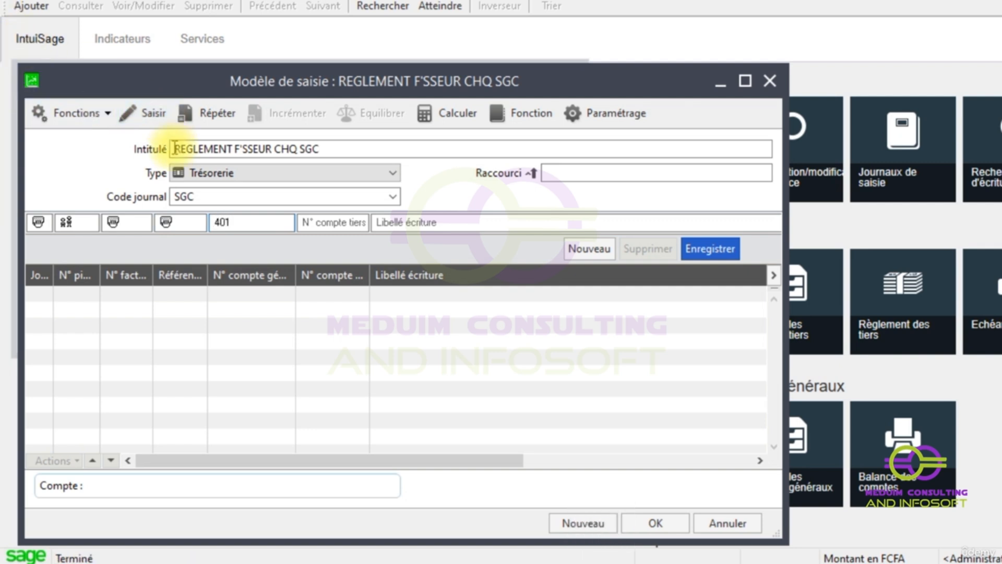
key(Tab)
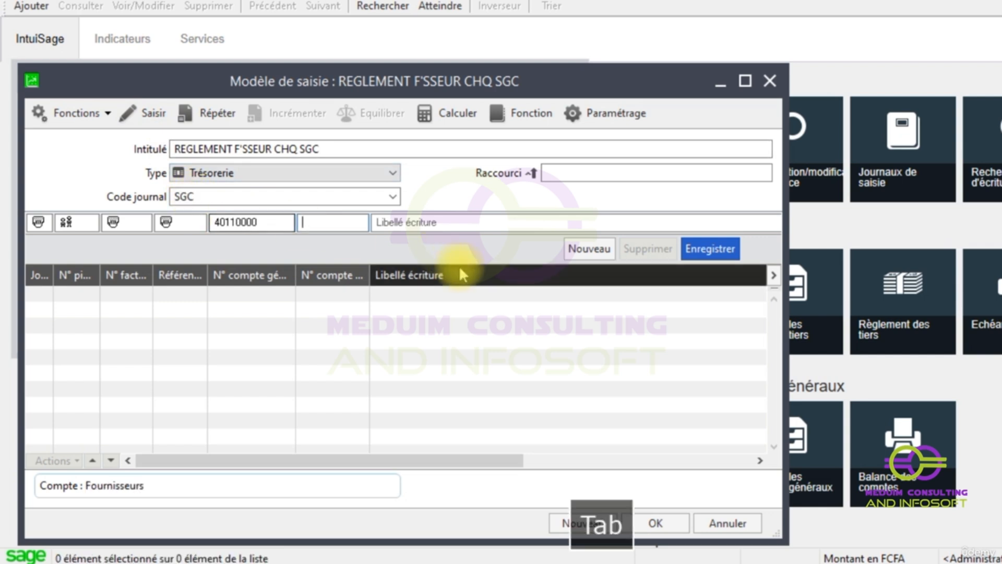
click(155, 124)
key(Tab)
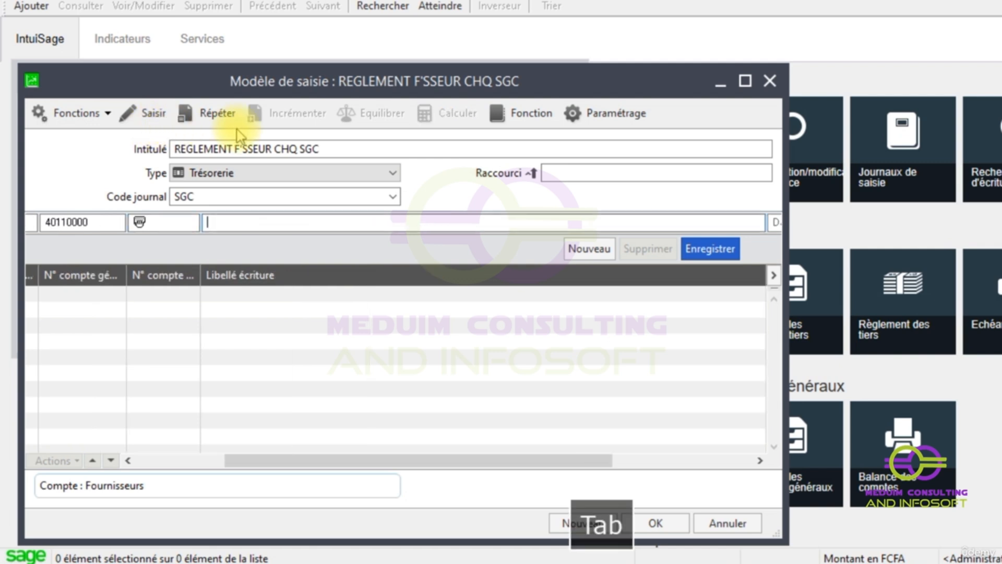
- Copy the template title REGLEMENT F'SSEUR CHQ SGC into the line's Libellé écriture
drag(336, 147, 145, 149)
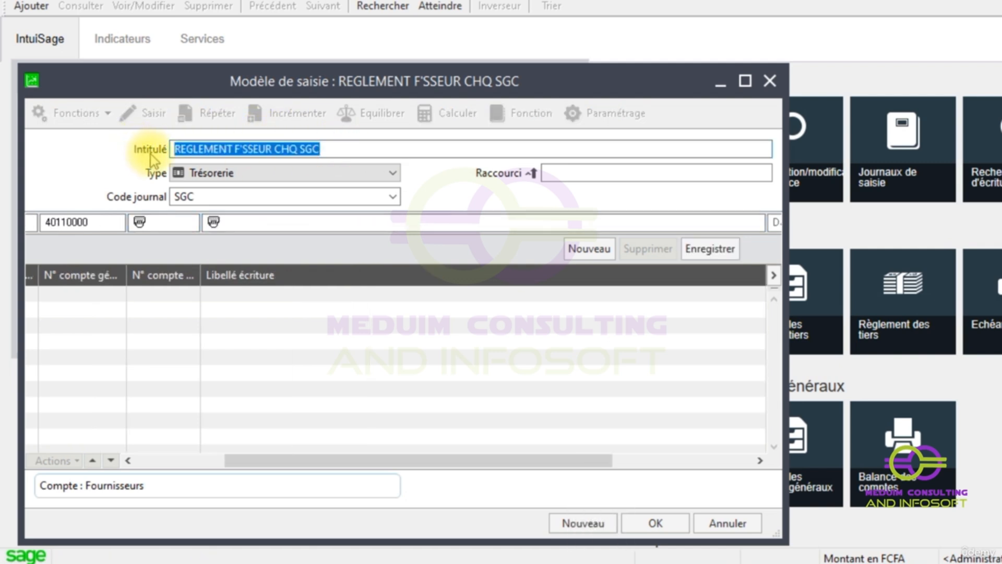
key(ctrl+c)
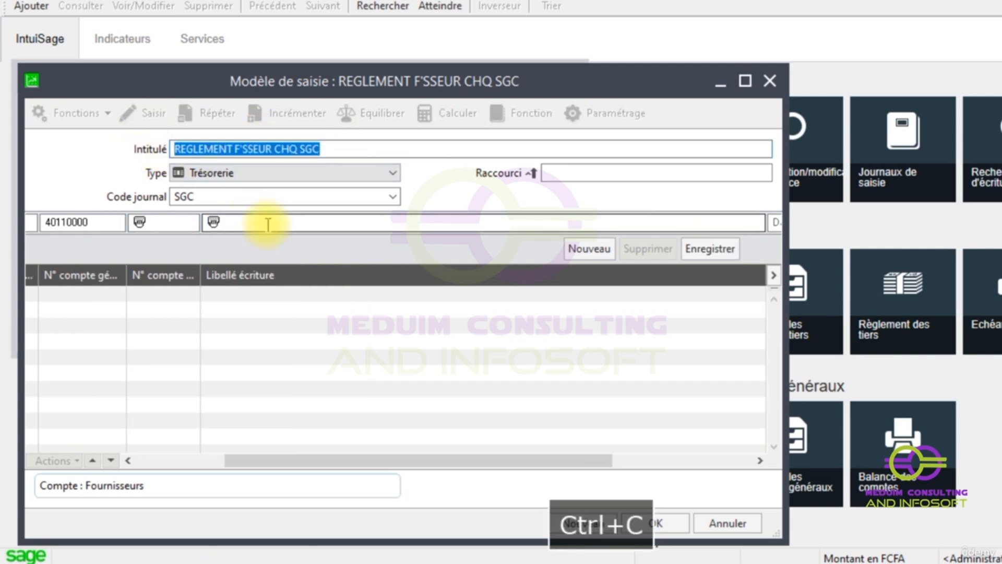
click(263, 221)
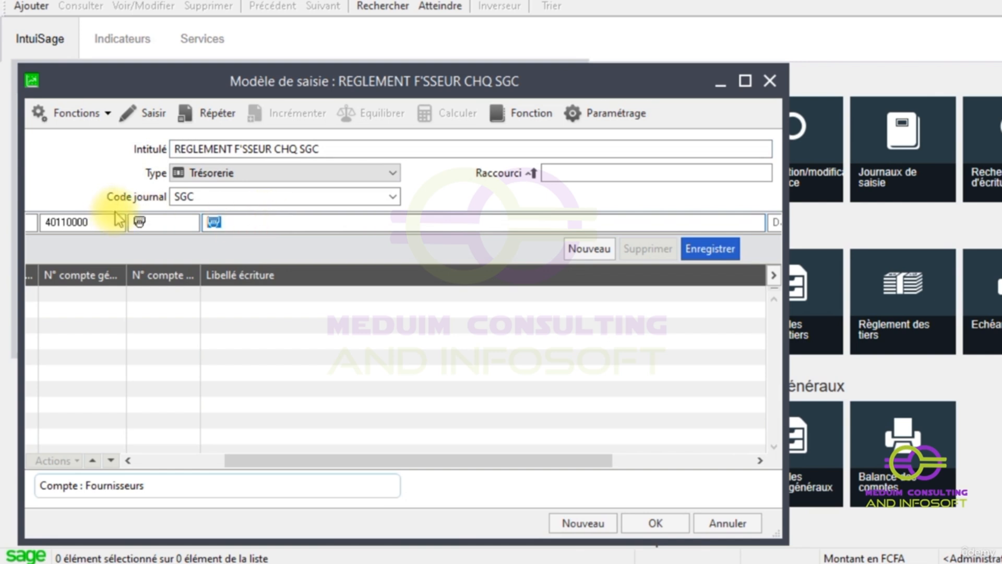
key(ctrl+v)
key(Tab)
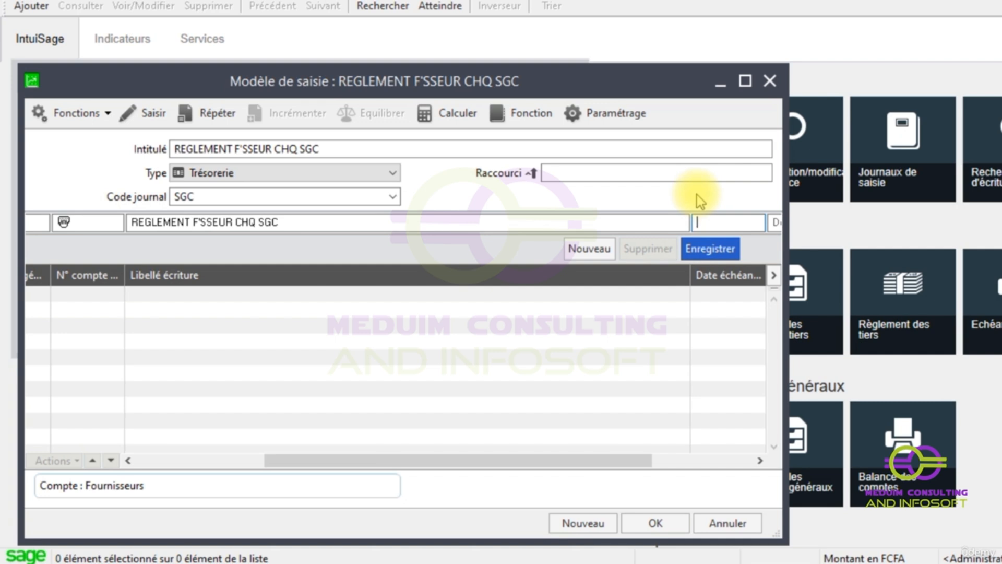
- Set Date échéance and Débit to manual entry, and save the line along with the template
click(157, 119)
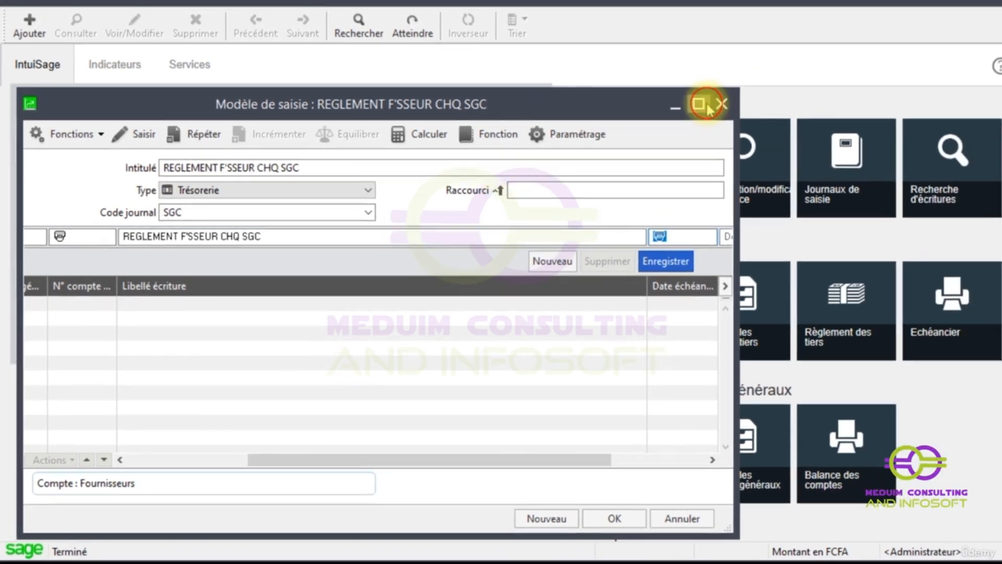
click(706, 106)
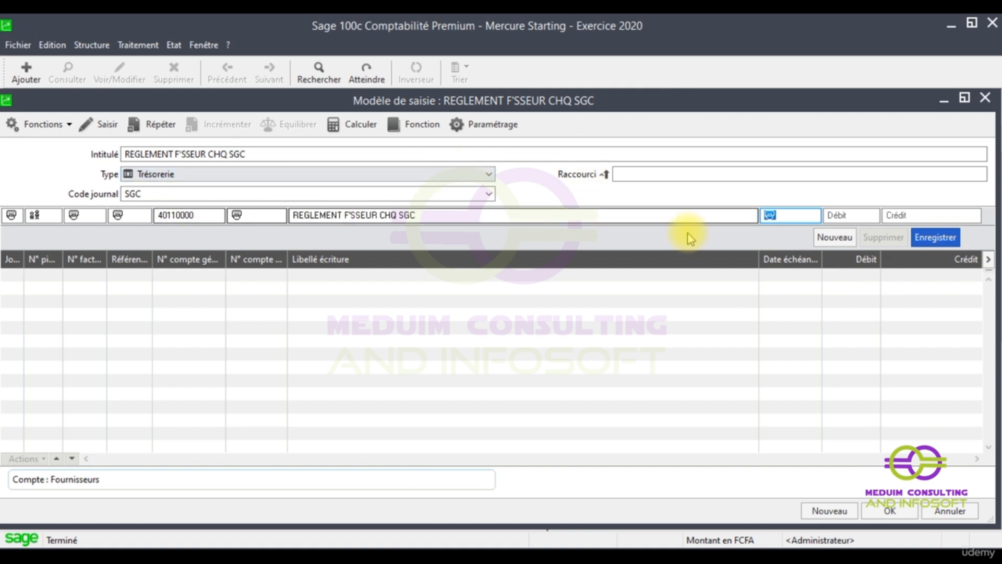
click(937, 238)
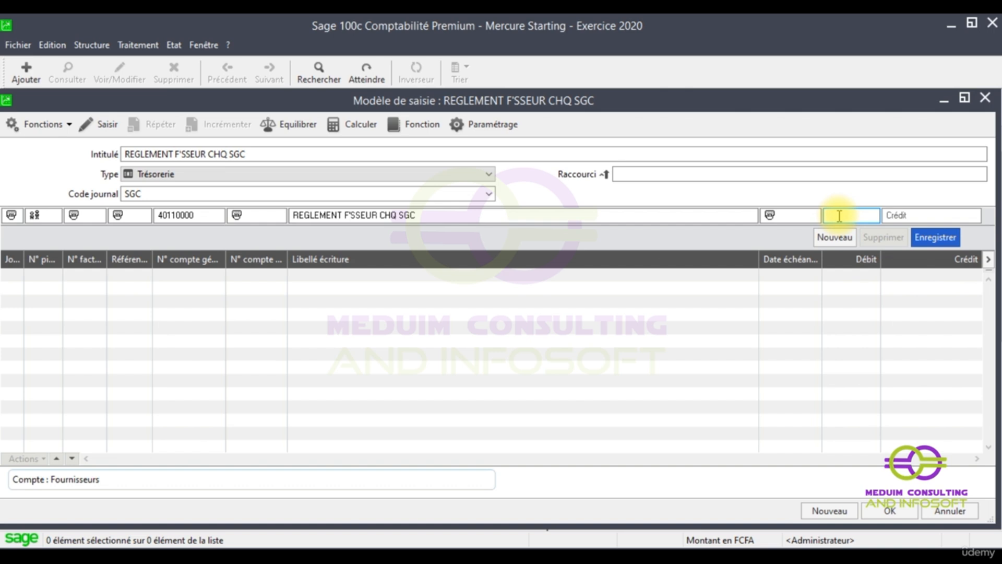
click(97, 125)
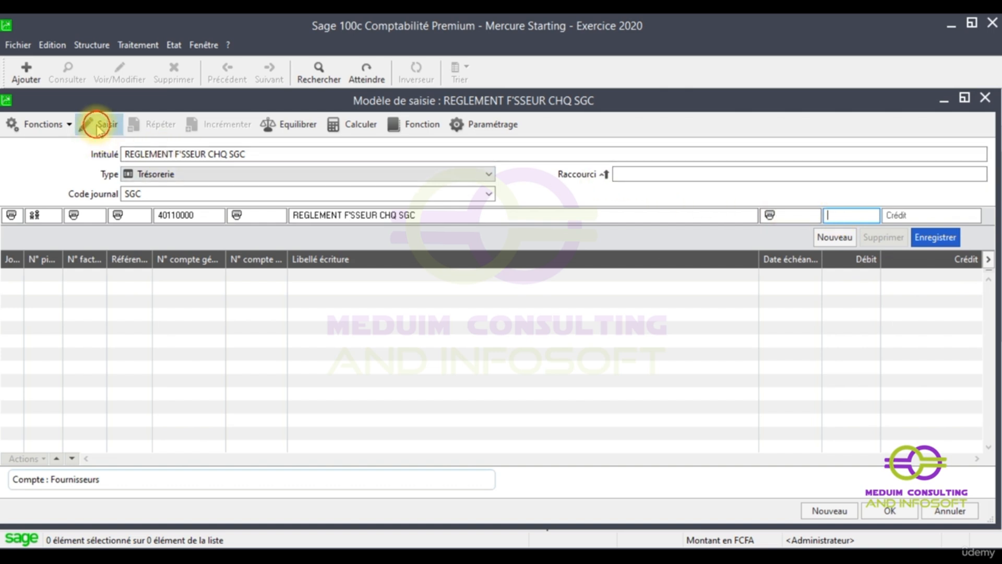
click(953, 239)
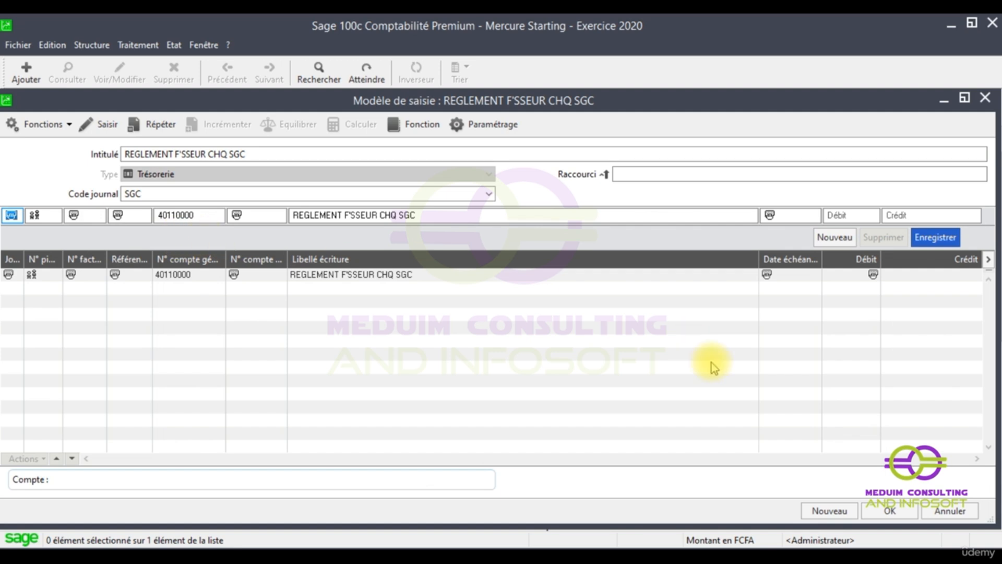
click(893, 509)
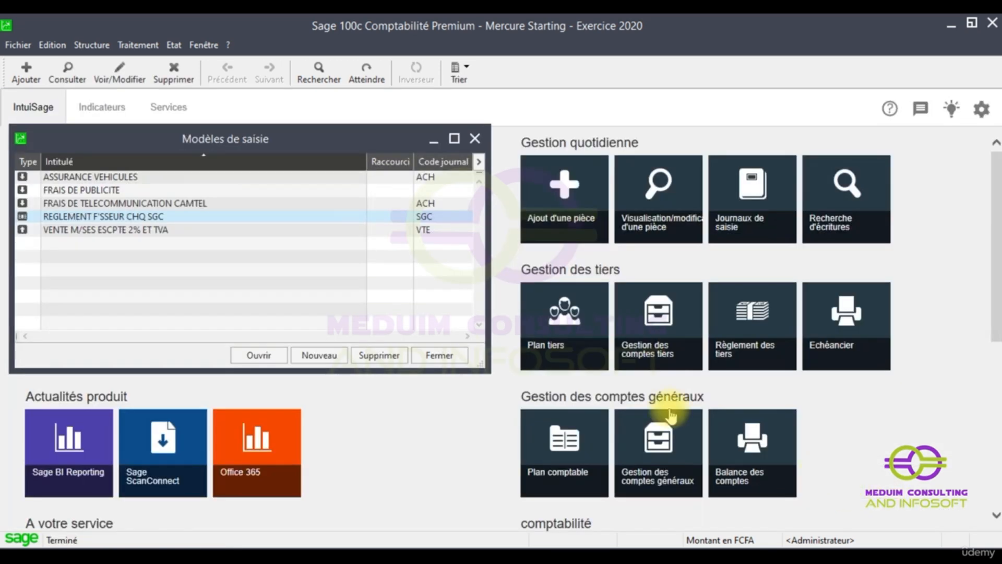
- Open the January 2020 BQ SGC journal from the unopened journals and maximize its window
click(137, 44)
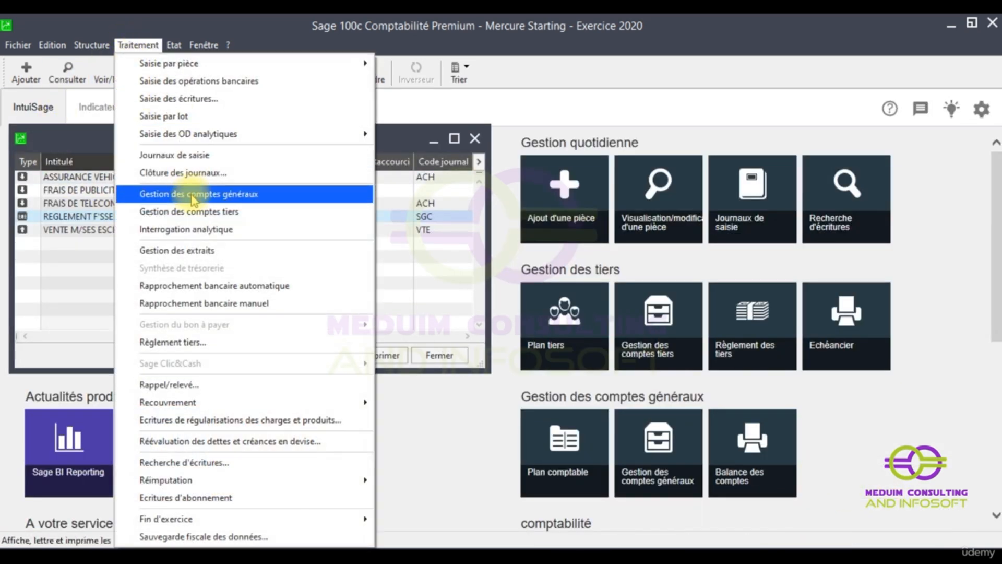
click(191, 155)
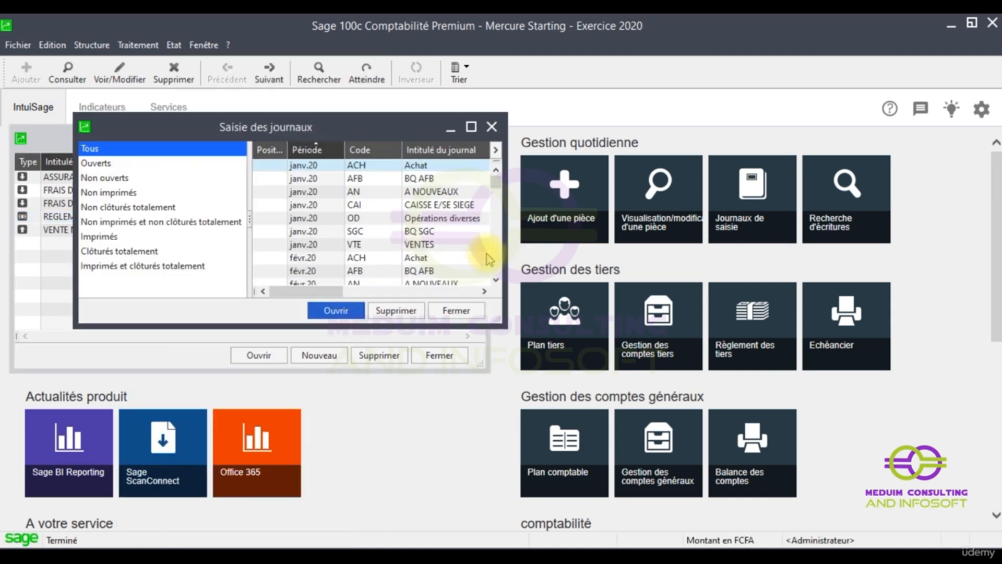
click(104, 165)
click(142, 178)
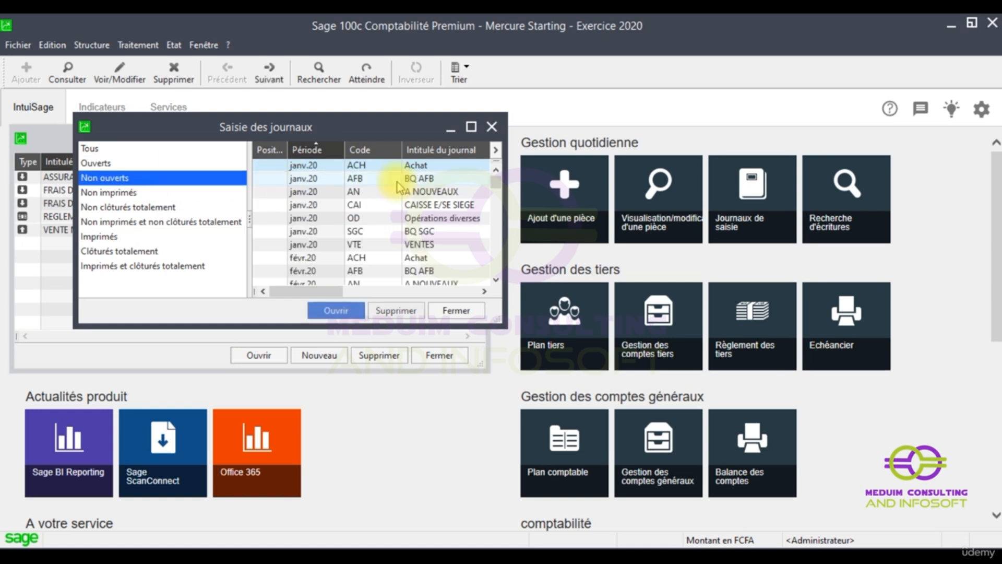
click(407, 231)
double_click(410, 230)
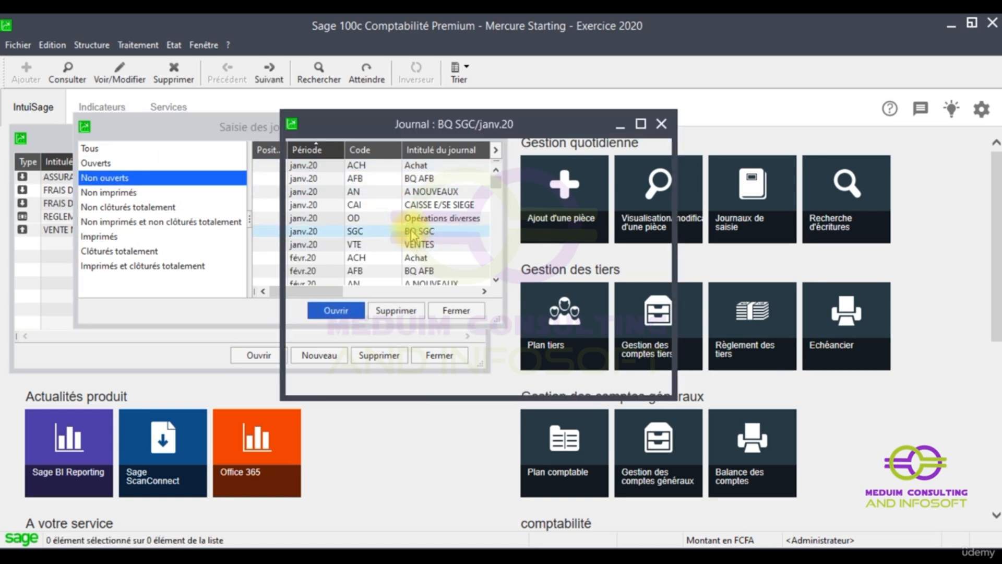
click(640, 124)
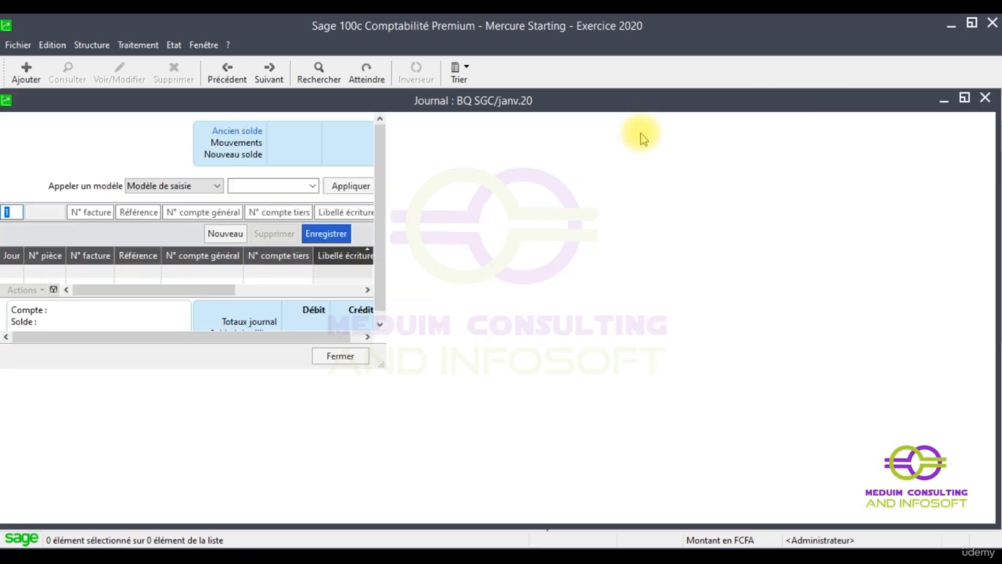
- Apply the REGLEMENT F'SSEUR CHQ SGC entry template to the journal
click(923, 186)
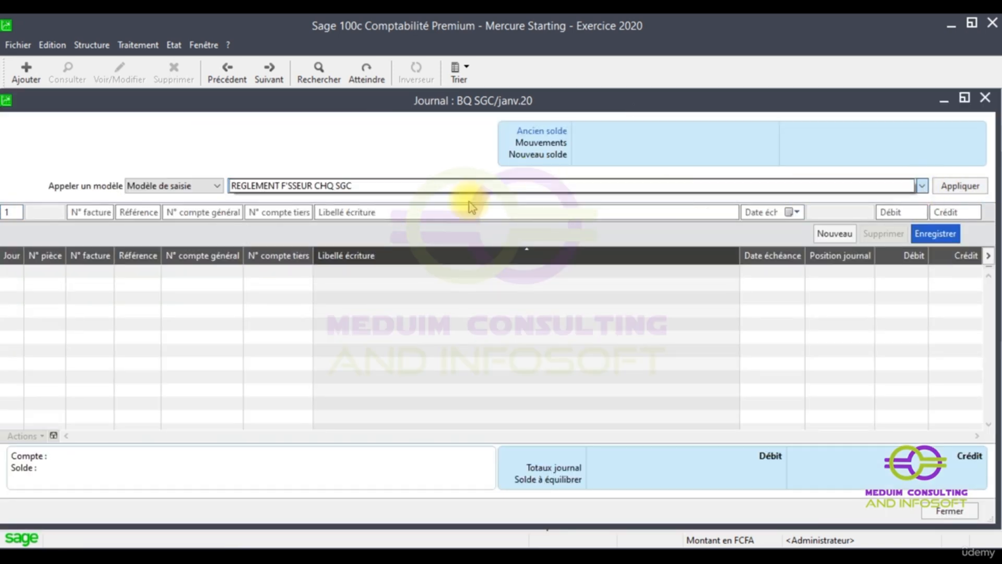
click(328, 189)
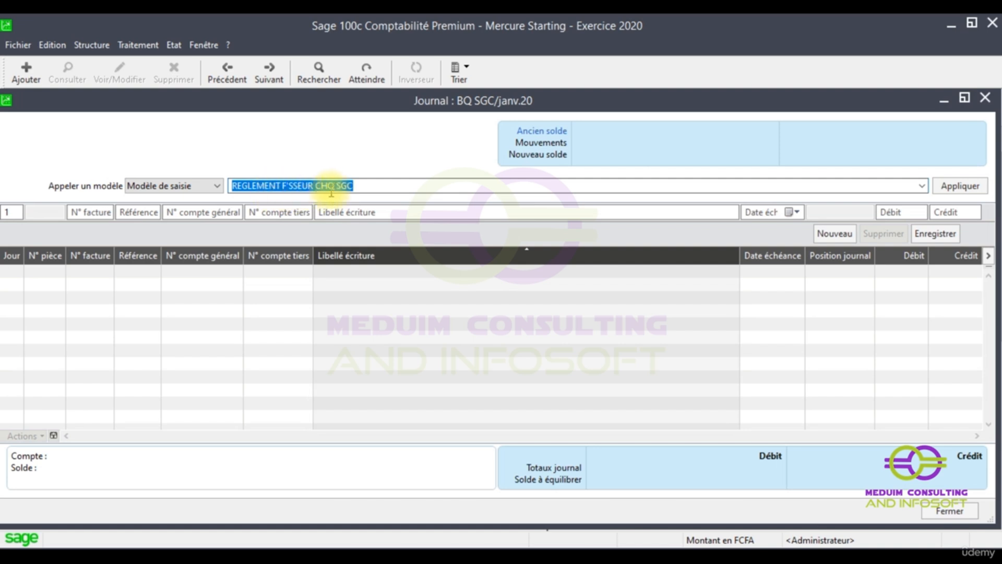
click(960, 186)
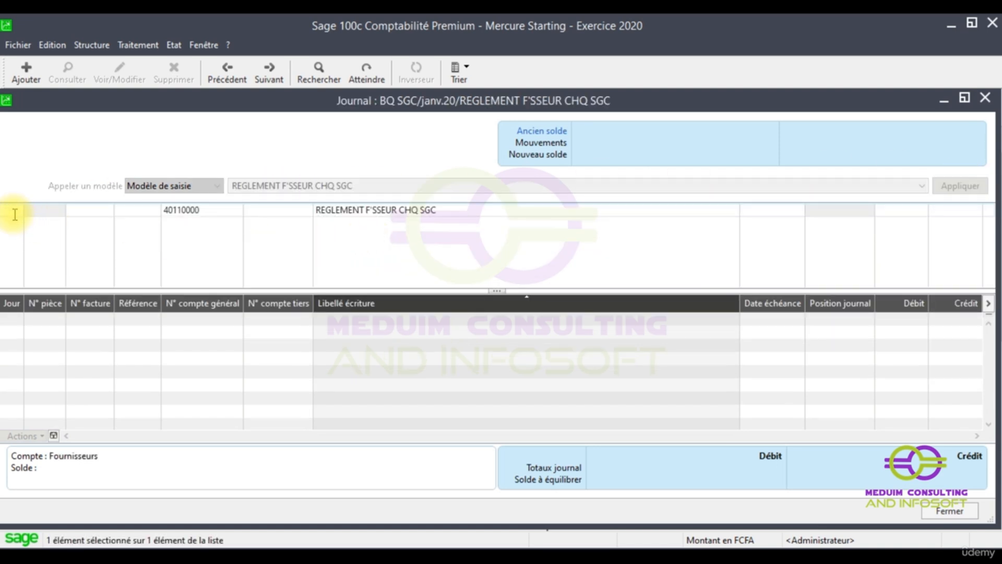
- Fill in the journal line with Jour 5, N° facture BQ SGC and Référence VERGAS, keeping the general account 40110000
text(5)
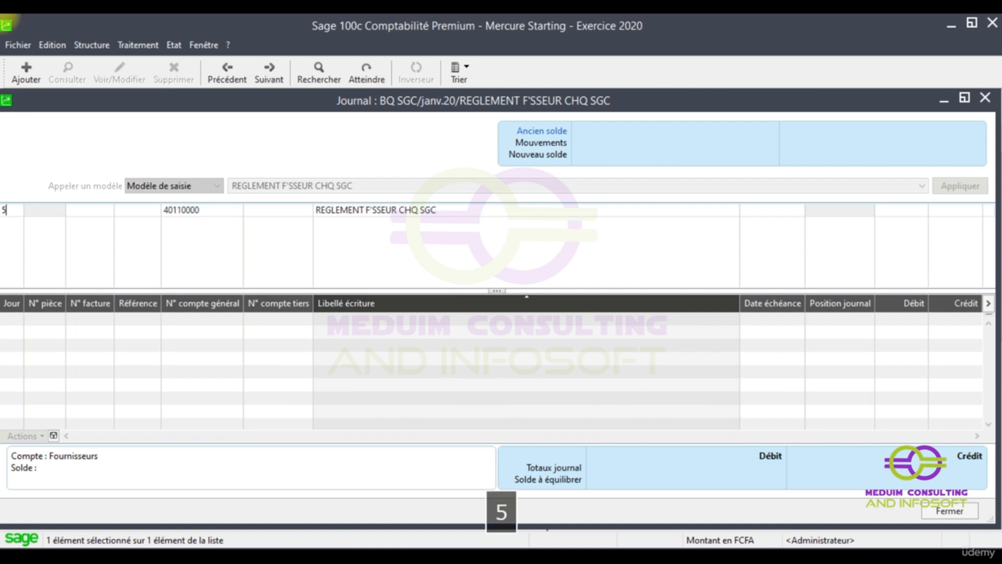
key(Tab)
text(P)
key(BackSpace)
text(BQ SGC)
key(Tab)
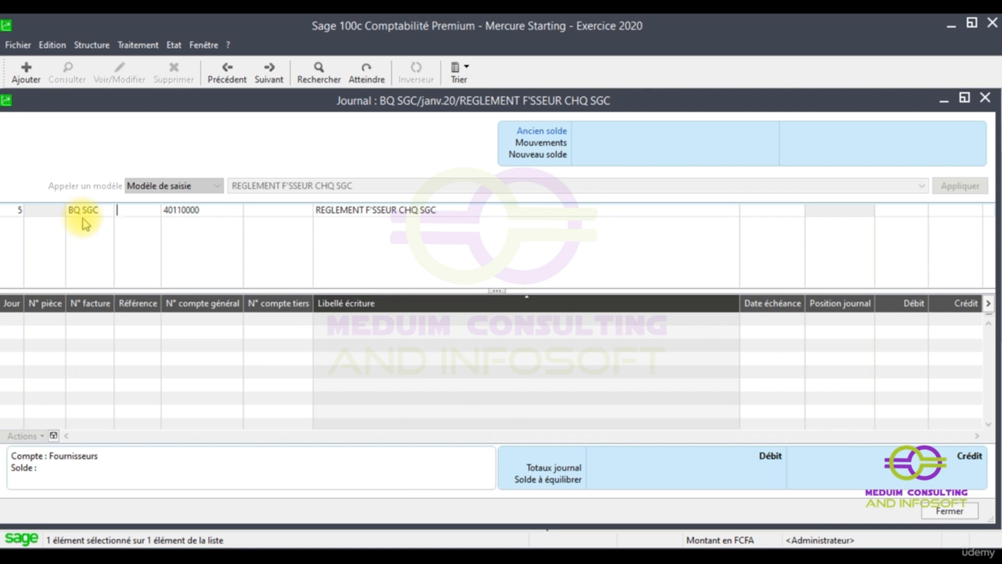
text(VERGAS)
key(Tab)
key(Tab)
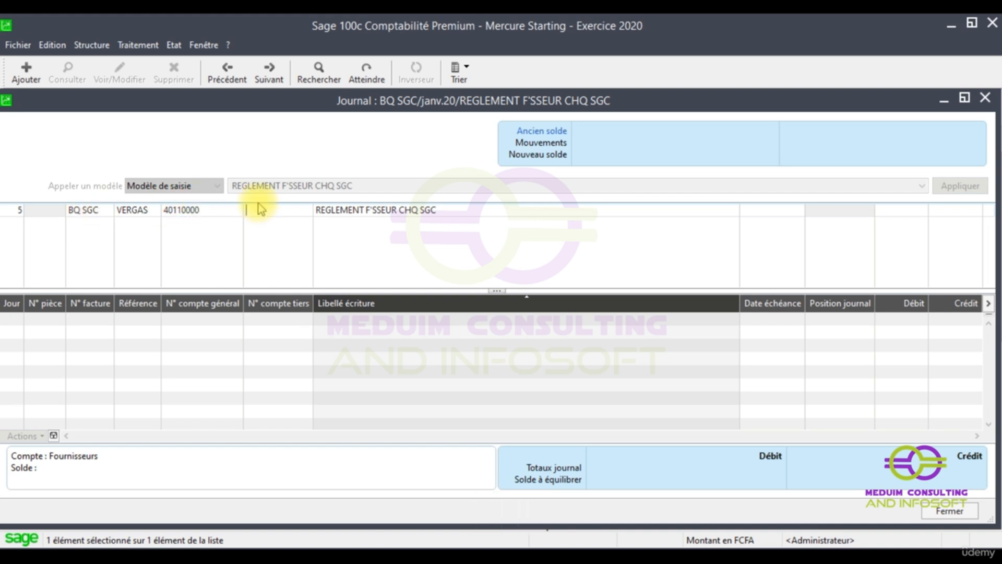
- Choose the supplier VERG as the line's third-party account, enter a debit of 500000 and validate the line
key(F4)
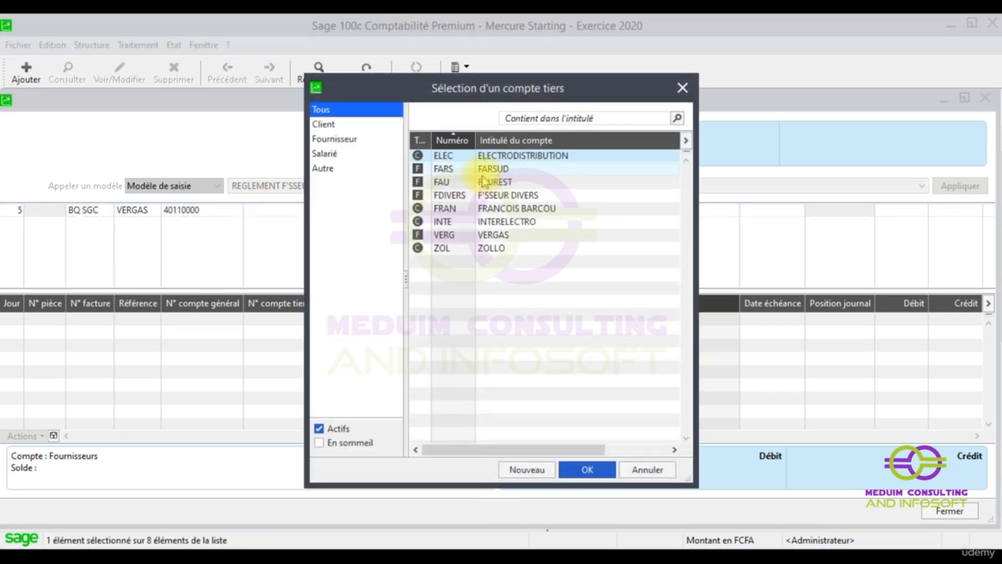
click(330, 138)
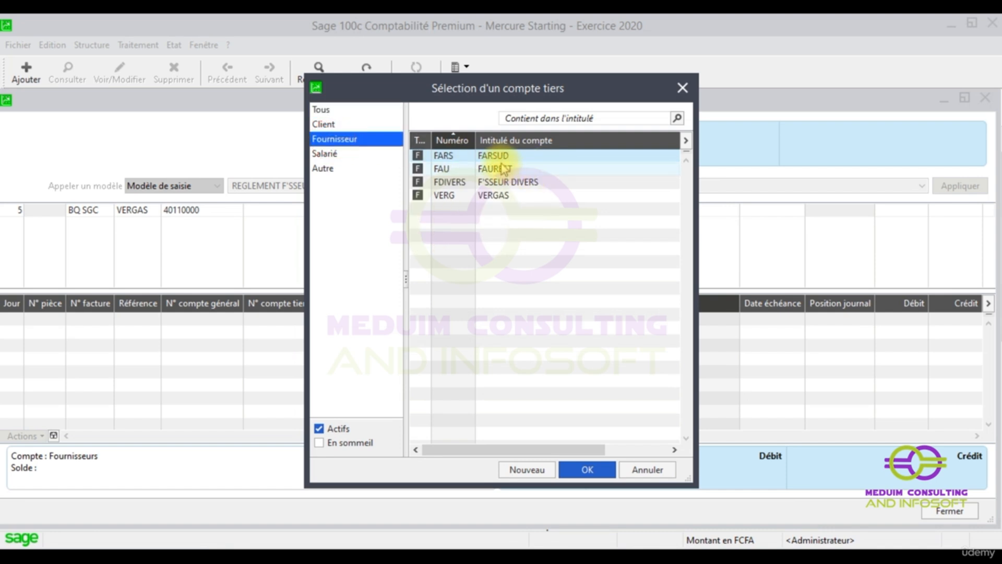
double_click(498, 195)
click(906, 210)
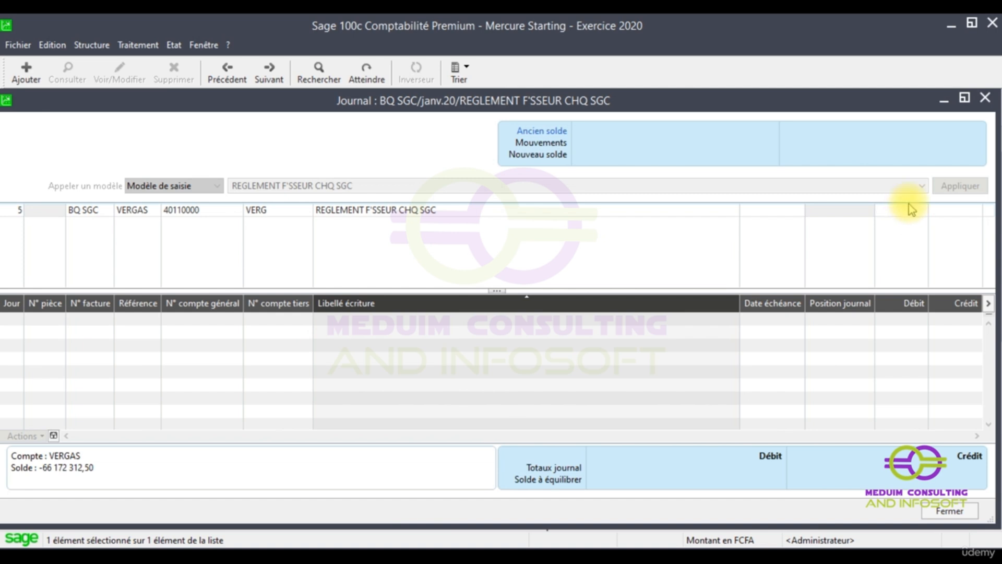
text(500000)
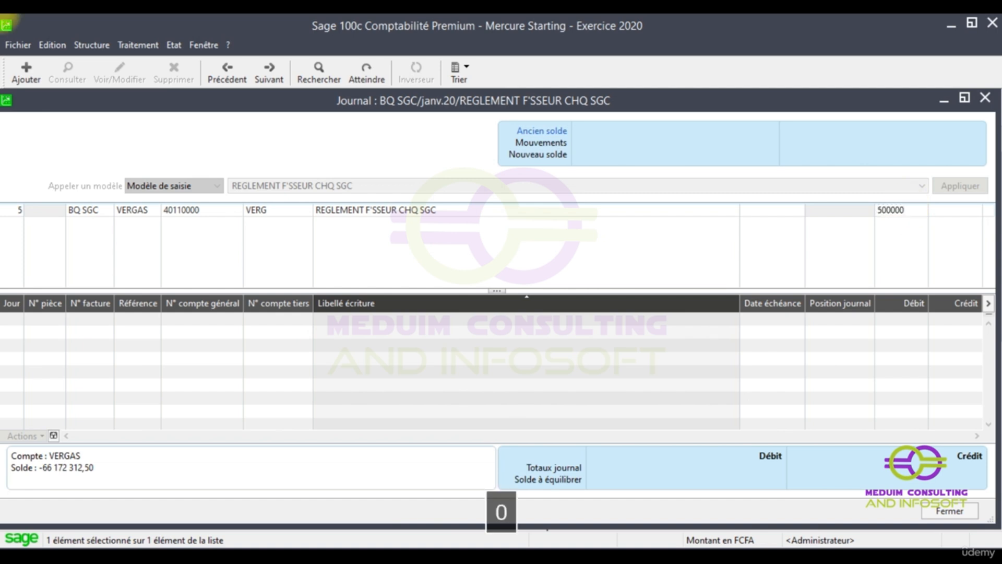
key(Return)
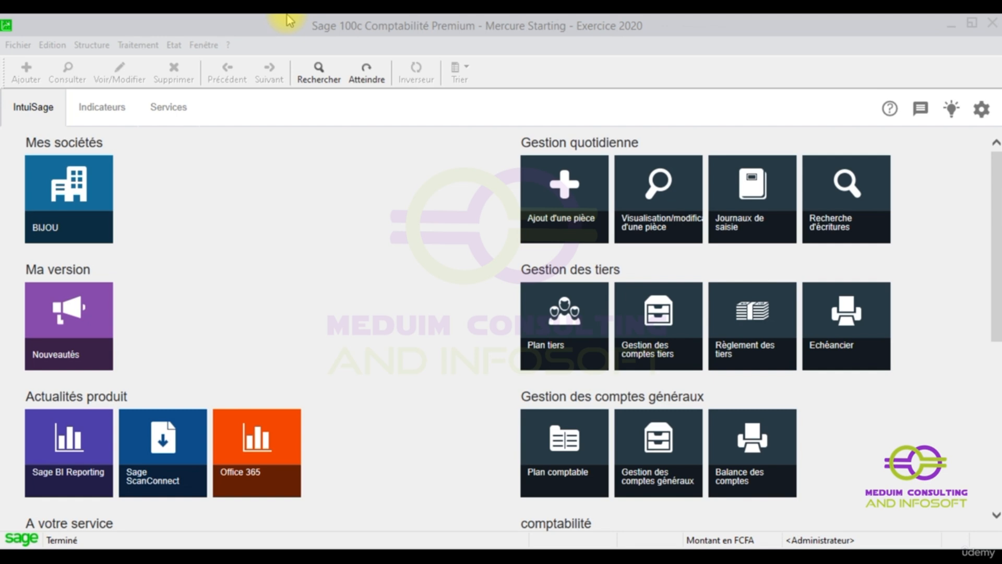
- Open the list of subscription templates (Modèles d'abonnement)
click(286, 21)
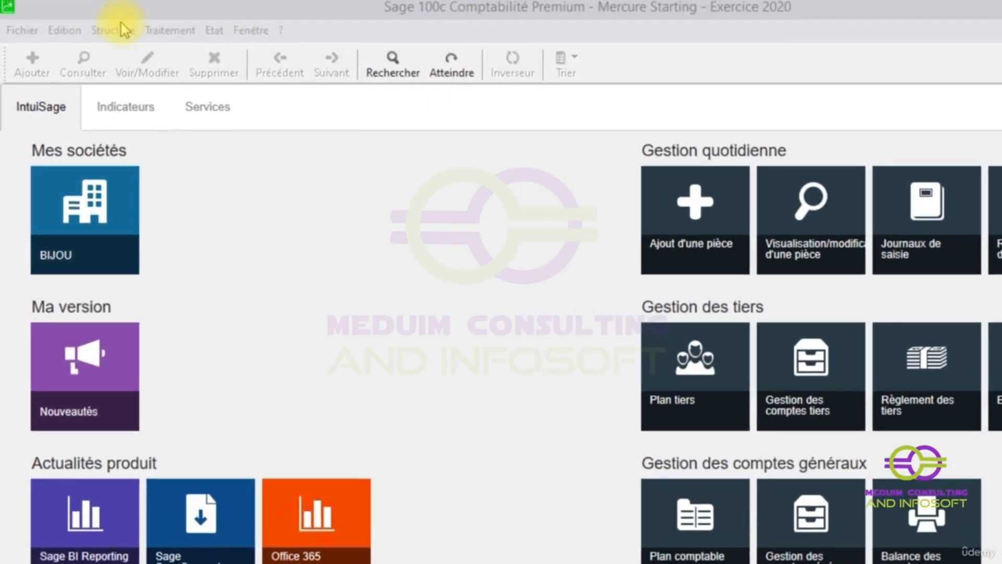
click(115, 30)
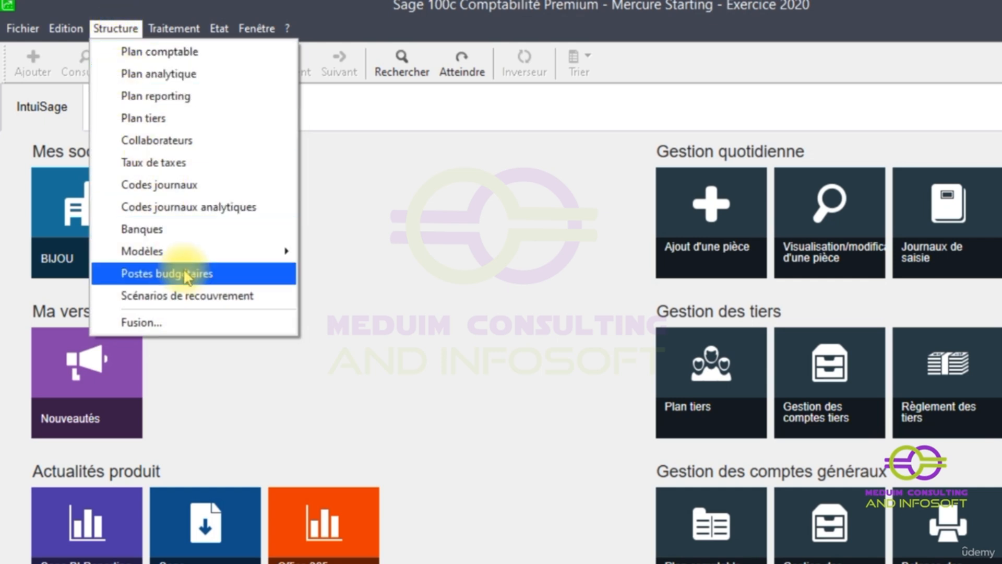
mouse_move(183, 258)
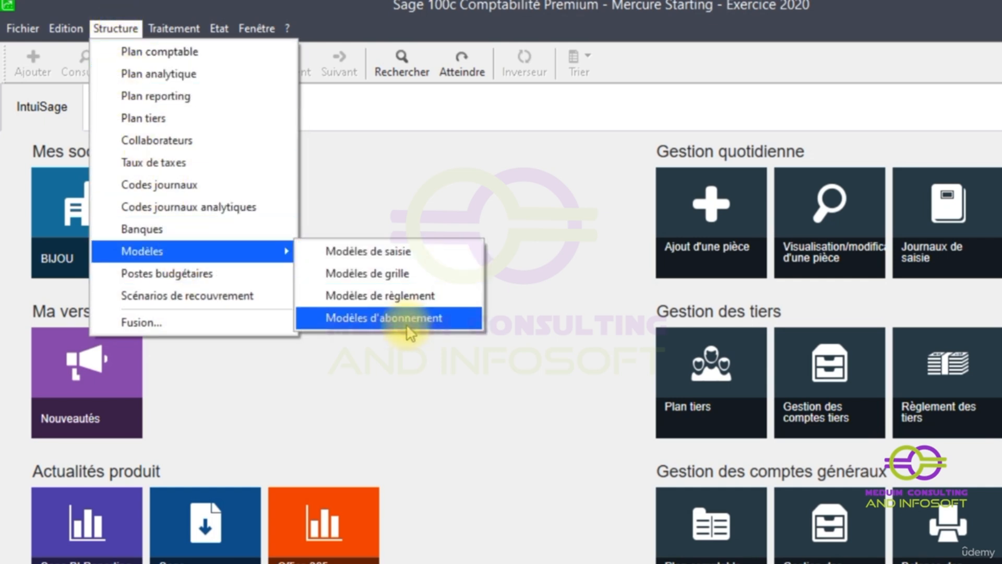
click(391, 313)
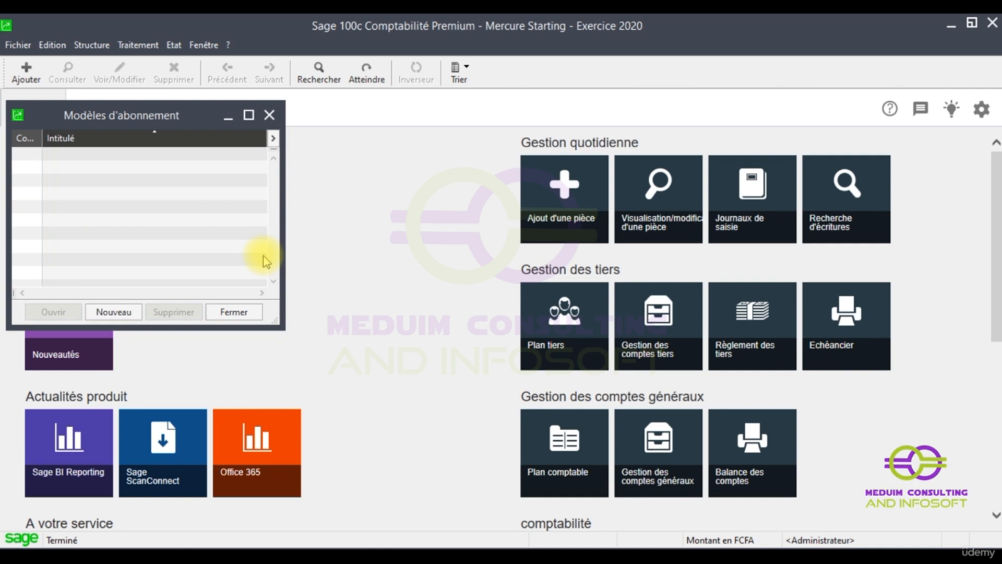
- Examine the existing ASSURANCE VEHICULES entry template among the Modèles de saisie, and close it along with the list
click(91, 45)
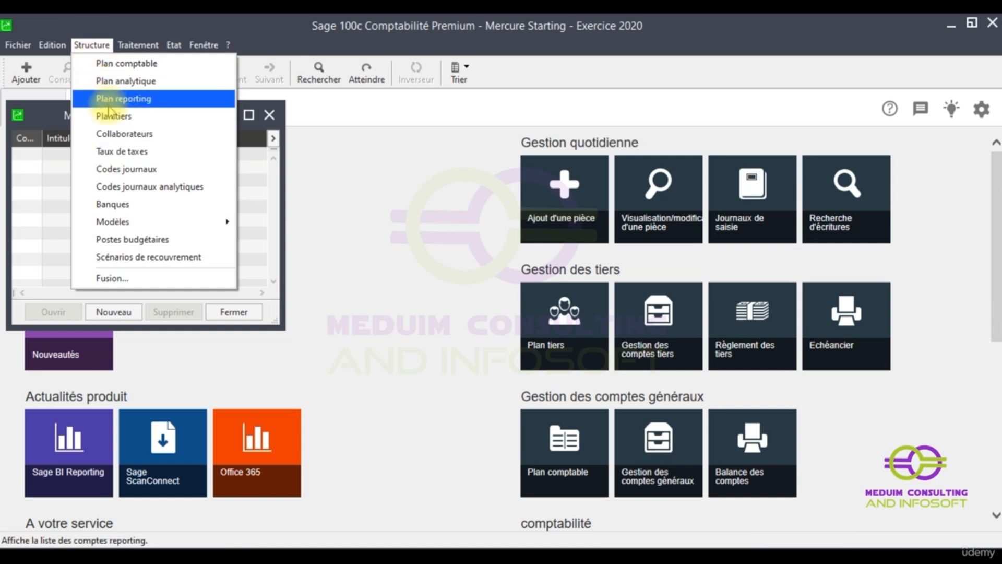
mouse_move(139, 221)
click(322, 224)
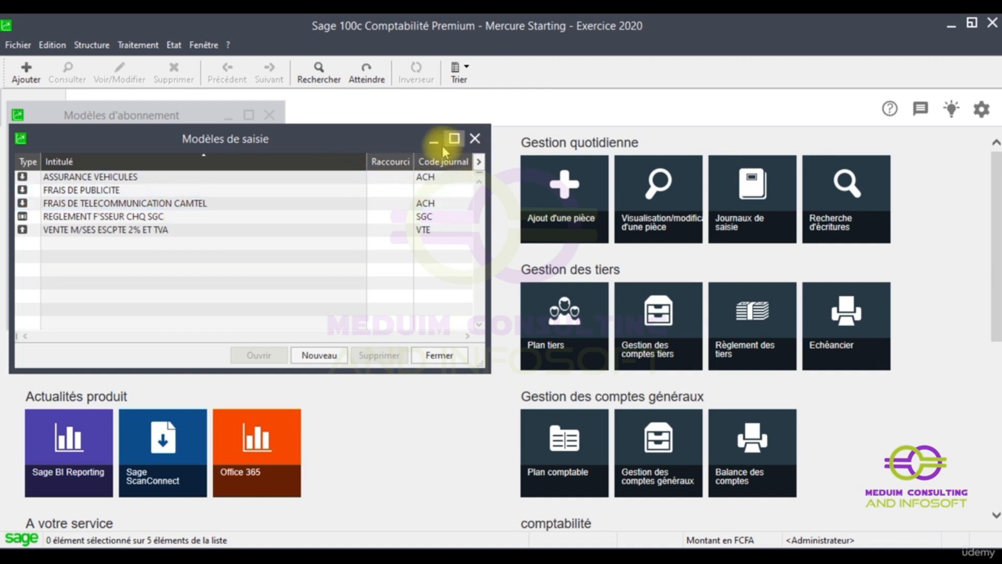
click(81, 177)
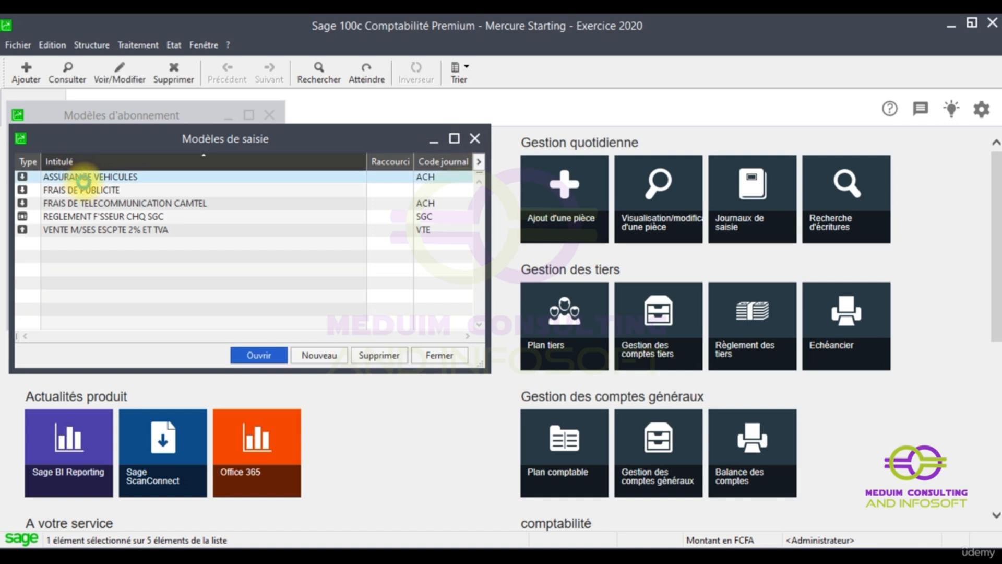
double_click(81, 180)
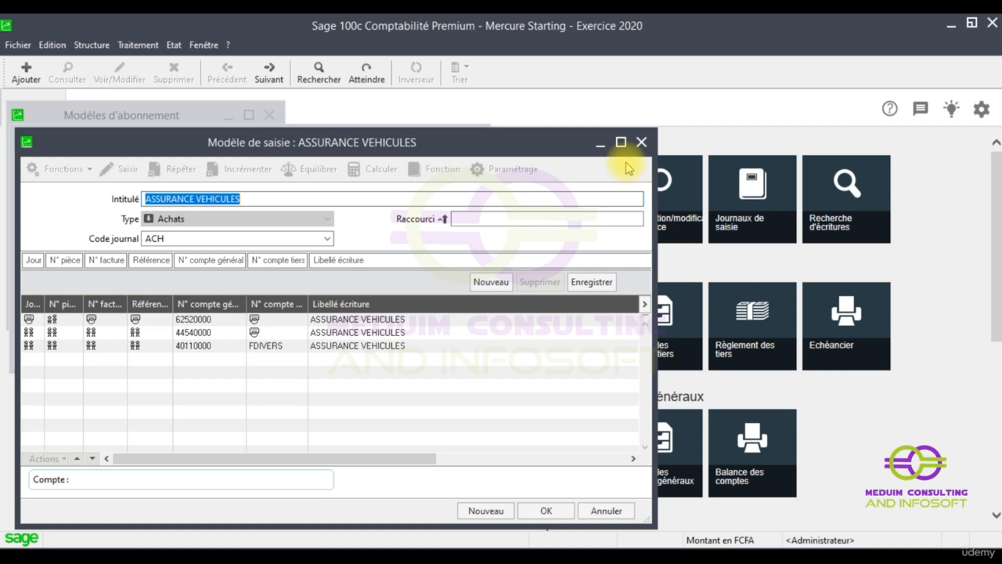
click(641, 142)
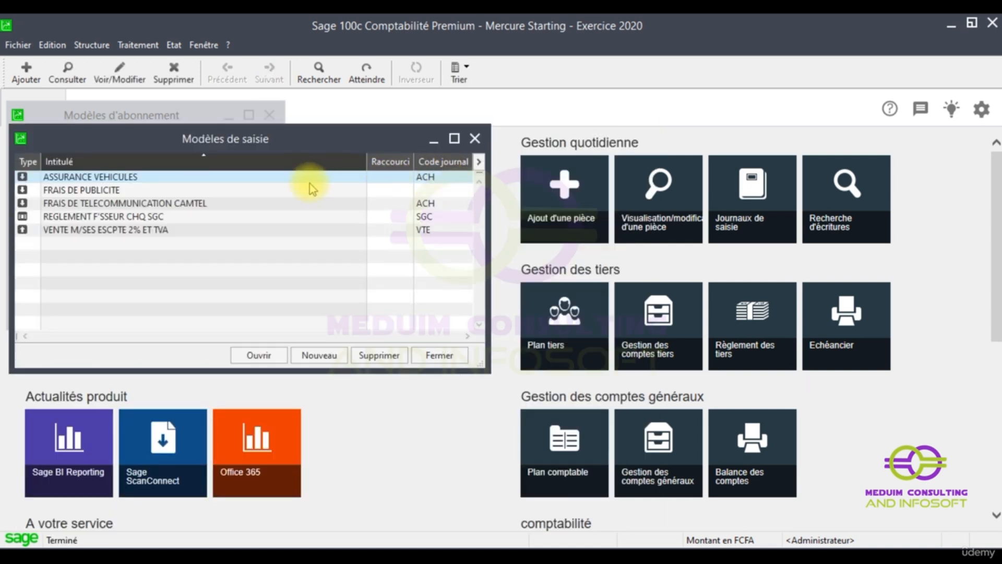
click(476, 138)
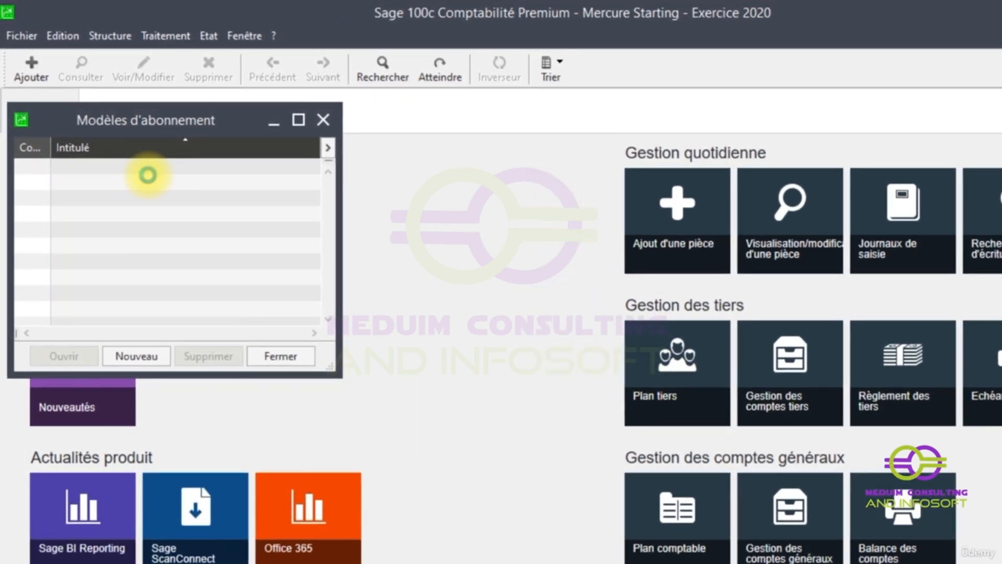
- Create a subscription template titled ASSURANCE VEHICULES with journal code ACH
double_click(147, 175)
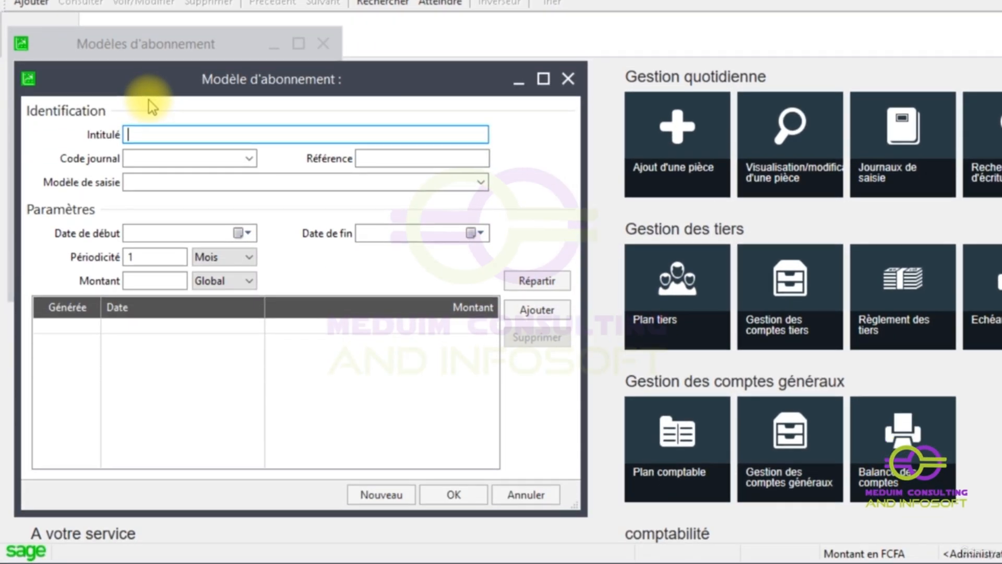
text(ASSURANCE )
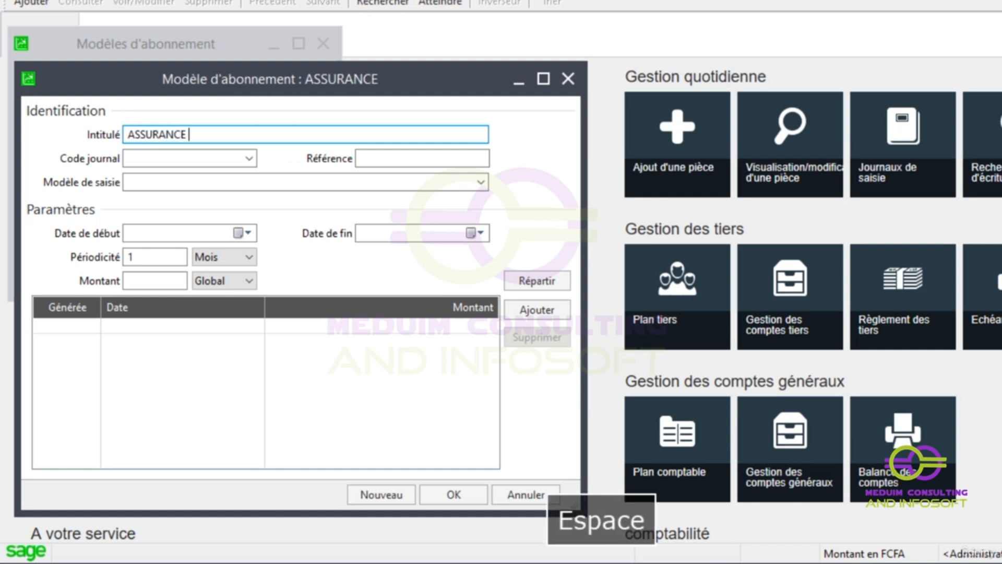
text(VEHICULES)
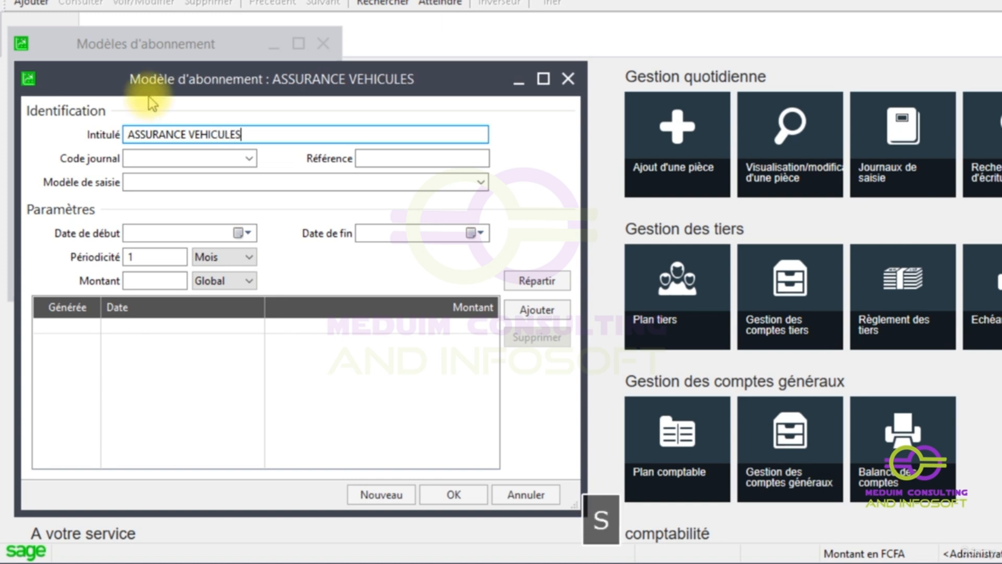
click(250, 159)
click(257, 157)
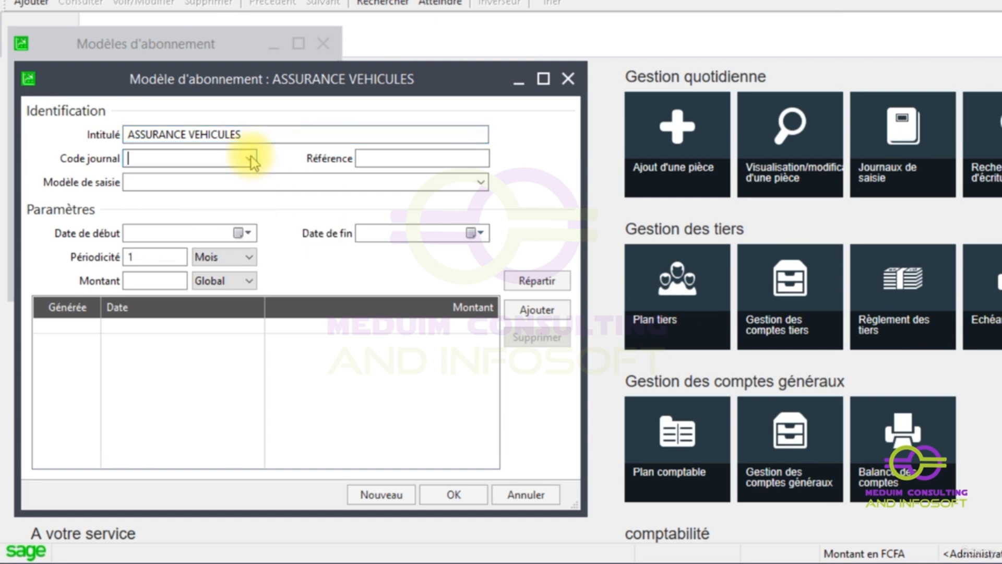
- Copy the subscription's title into its Référence and link it to the ASSURANCE VEHICULES entry template
click(377, 159)
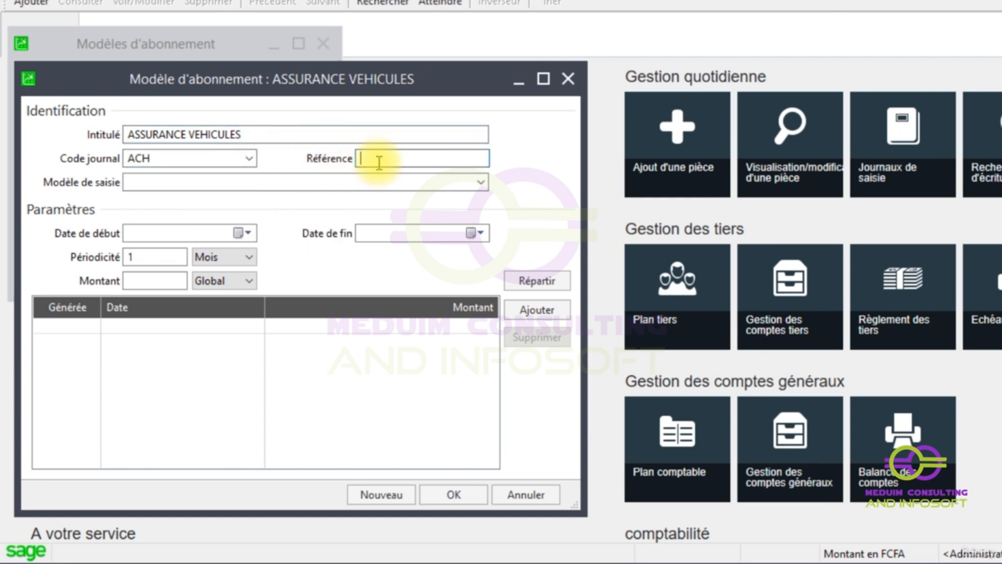
click(291, 132)
key(ctrl+c)
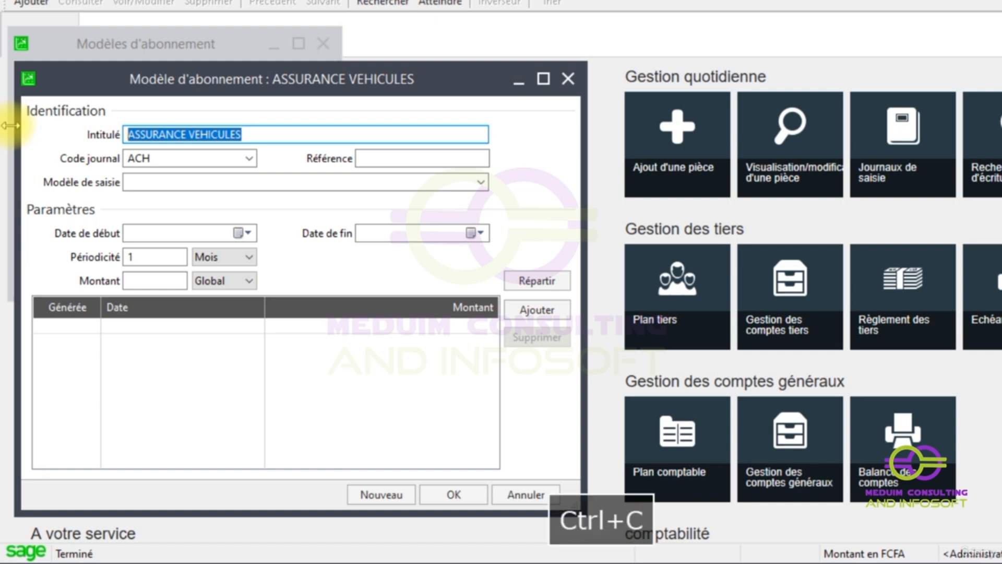
click(387, 158)
key(ctrl+v)
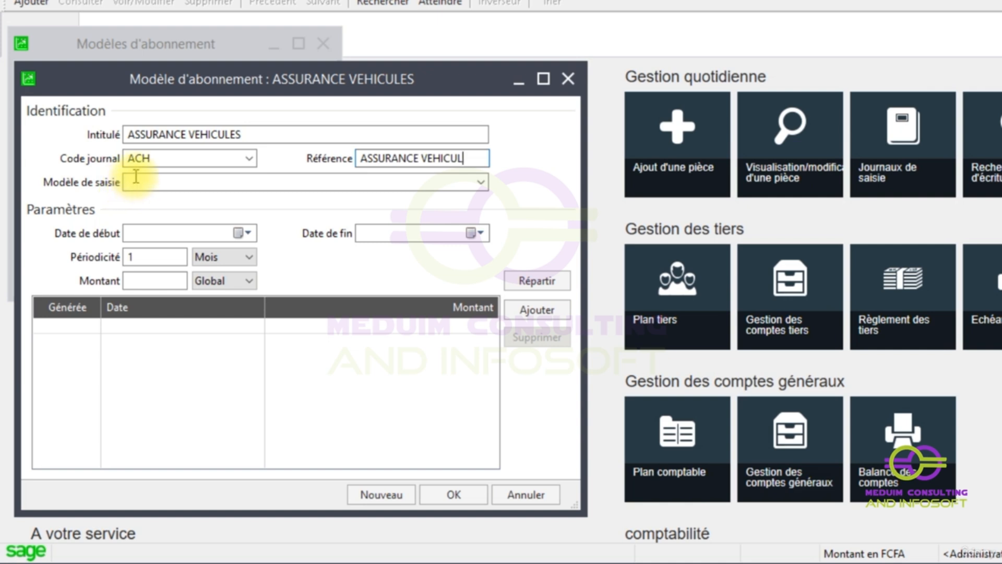
click(480, 182)
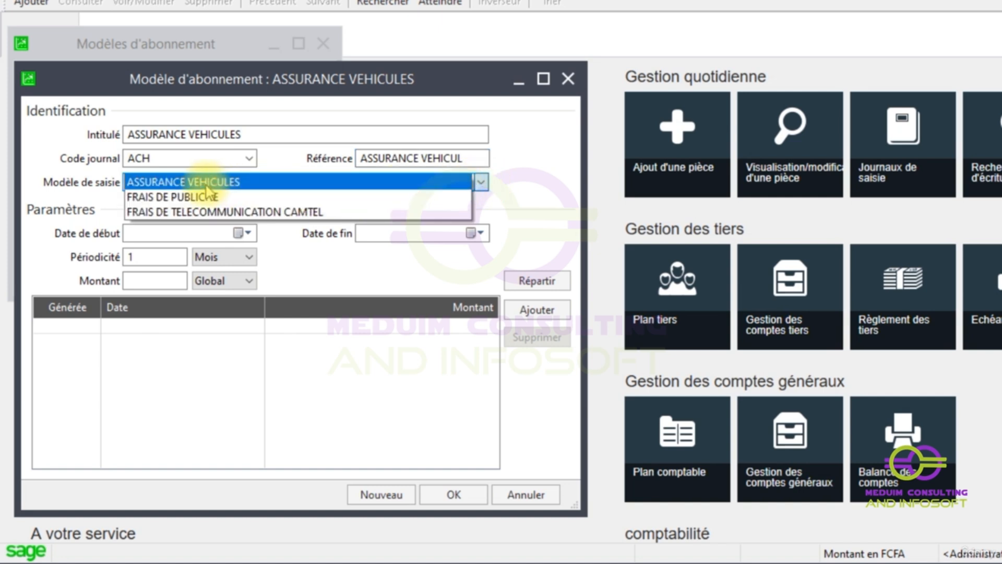
click(184, 182)
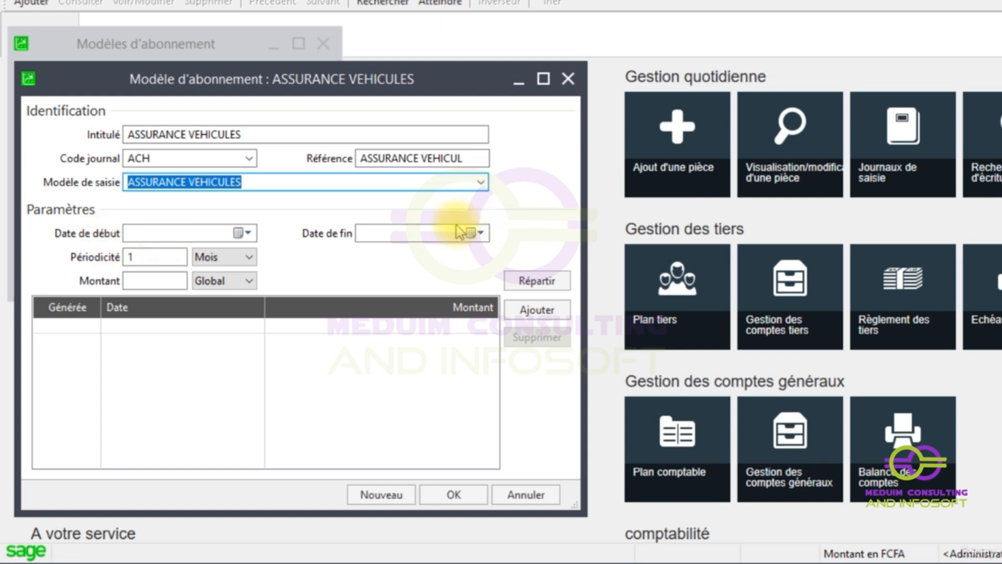
- Set the subscription's start date to 010120 and its end date to 311220
click(248, 233)
click(204, 257)
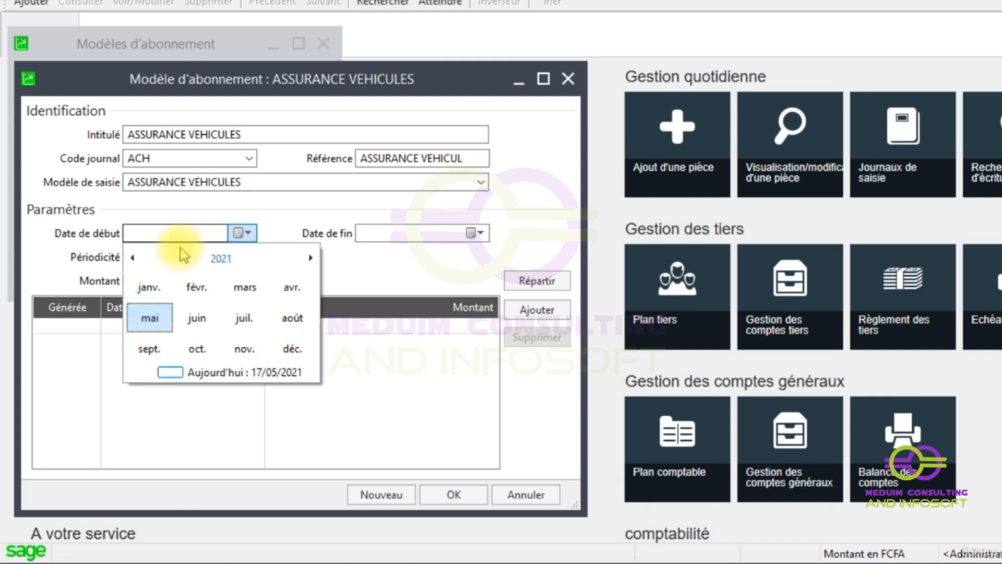
click(133, 258)
click(134, 258)
click(310, 258)
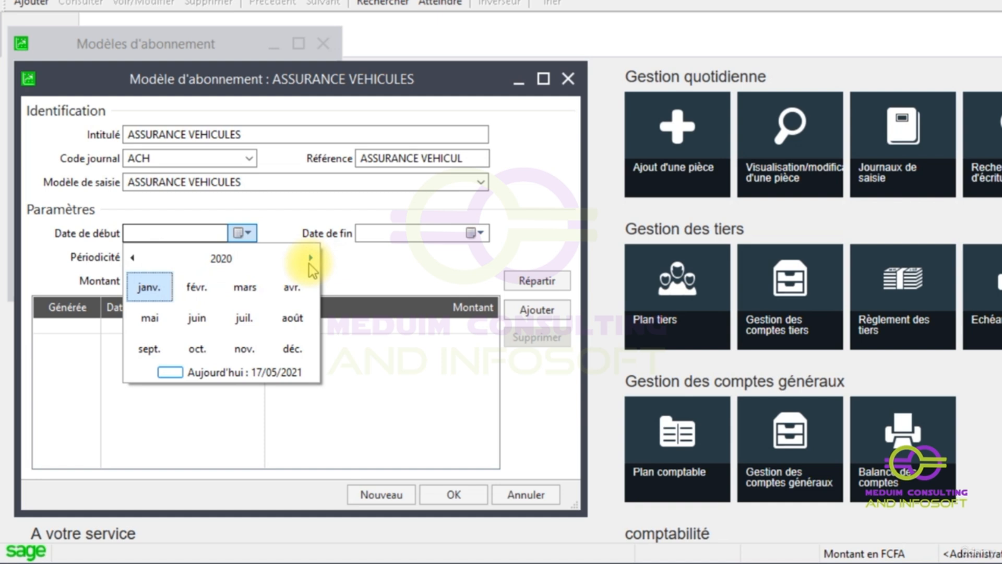
click(139, 287)
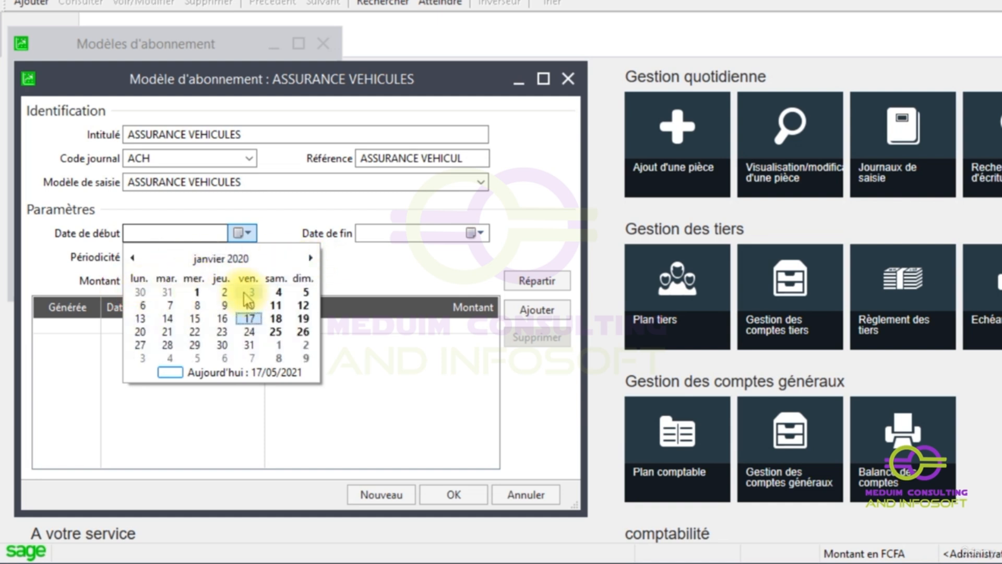
click(196, 291)
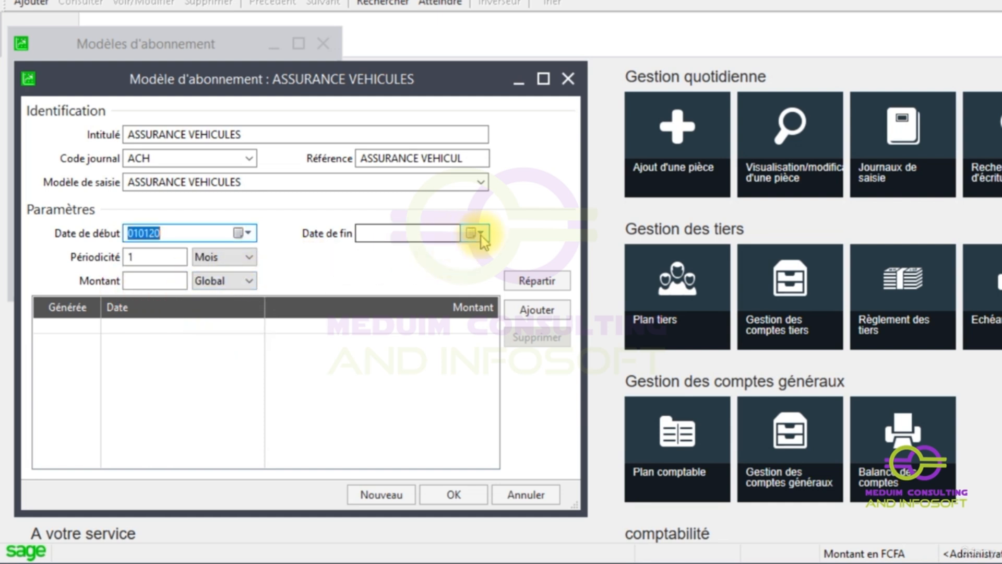
click(389, 234)
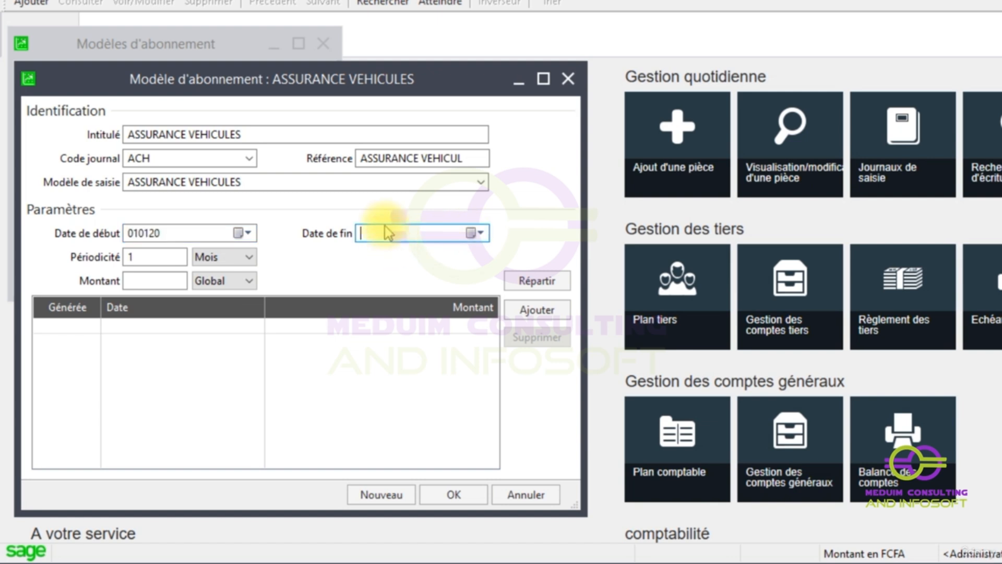
text(311220)
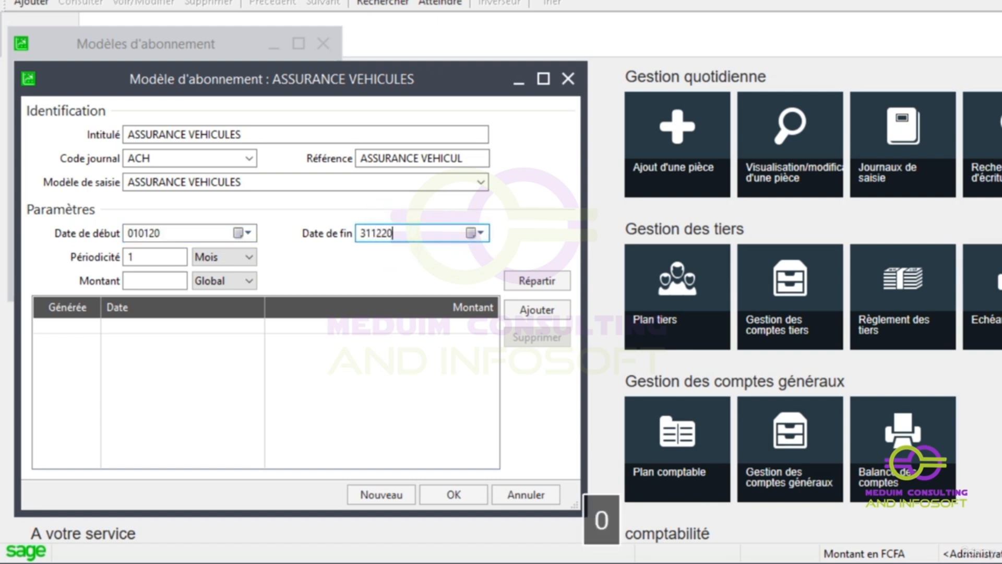
- Keep the subscription's periodicity at 1 Mois and its amount basis at Global
click(140, 259)
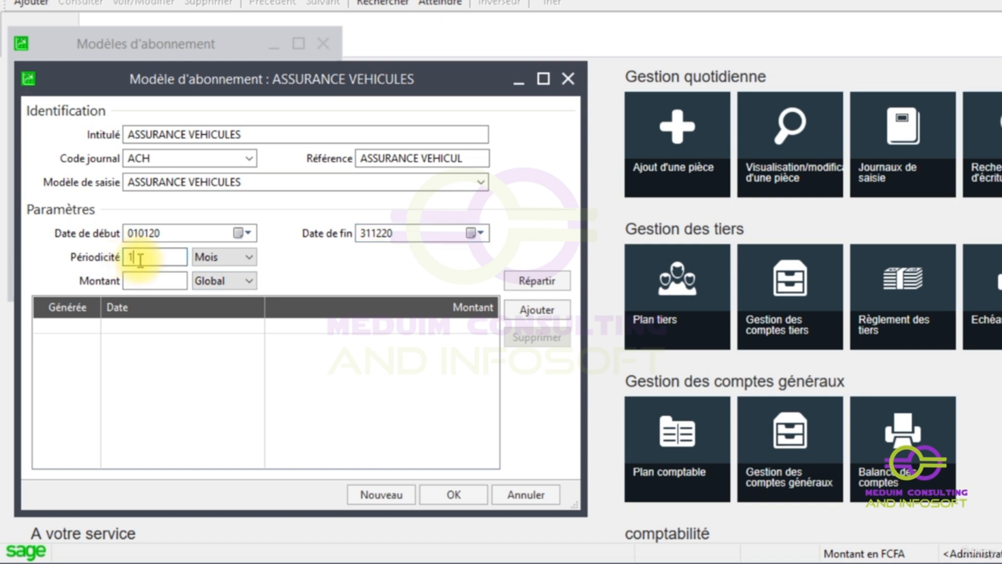
click(250, 257)
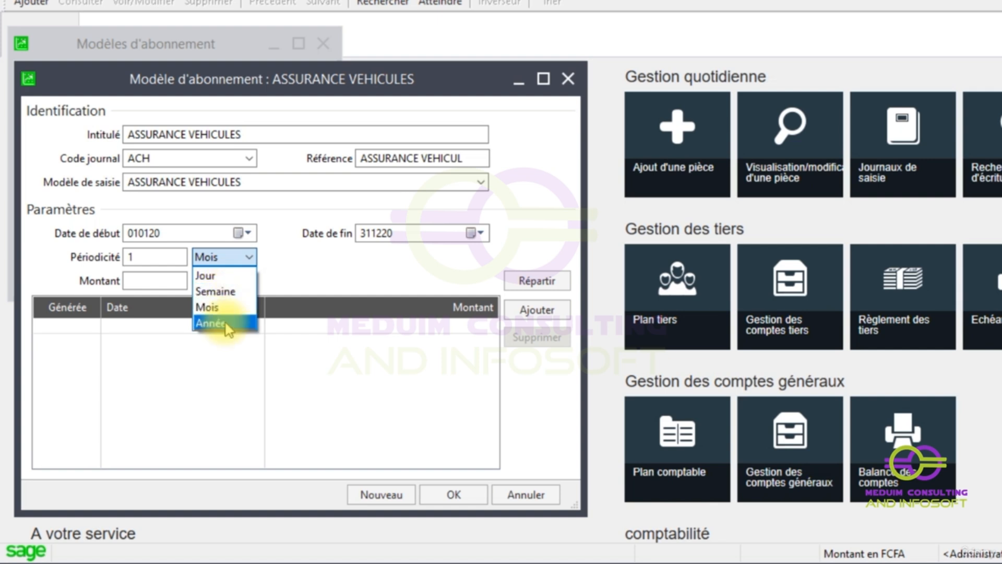
click(220, 309)
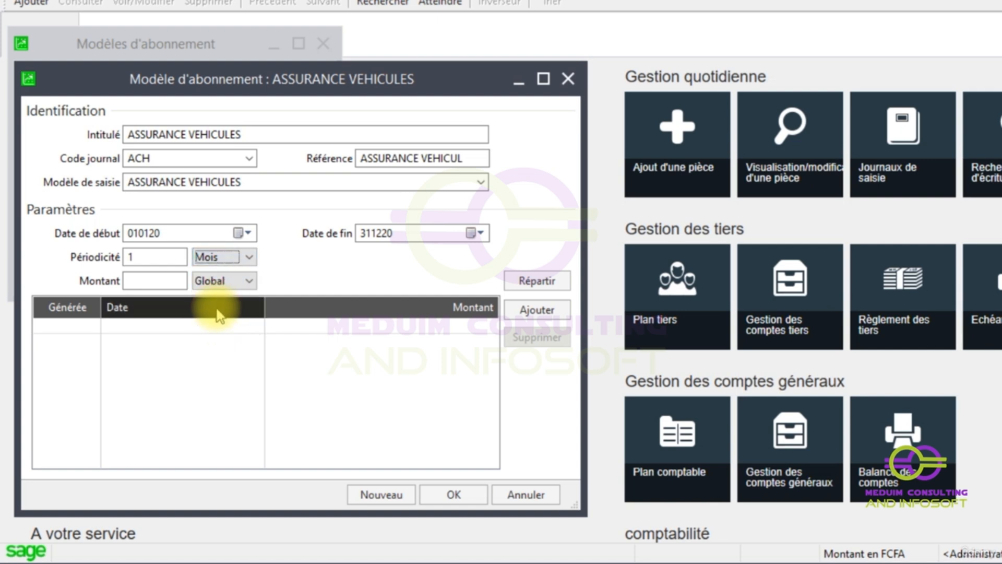
click(249, 279)
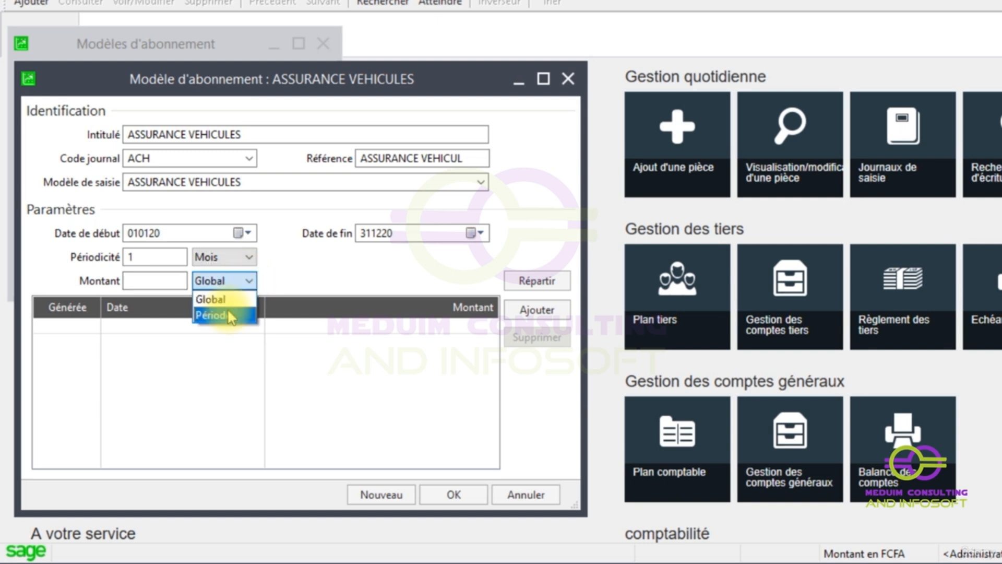
click(260, 277)
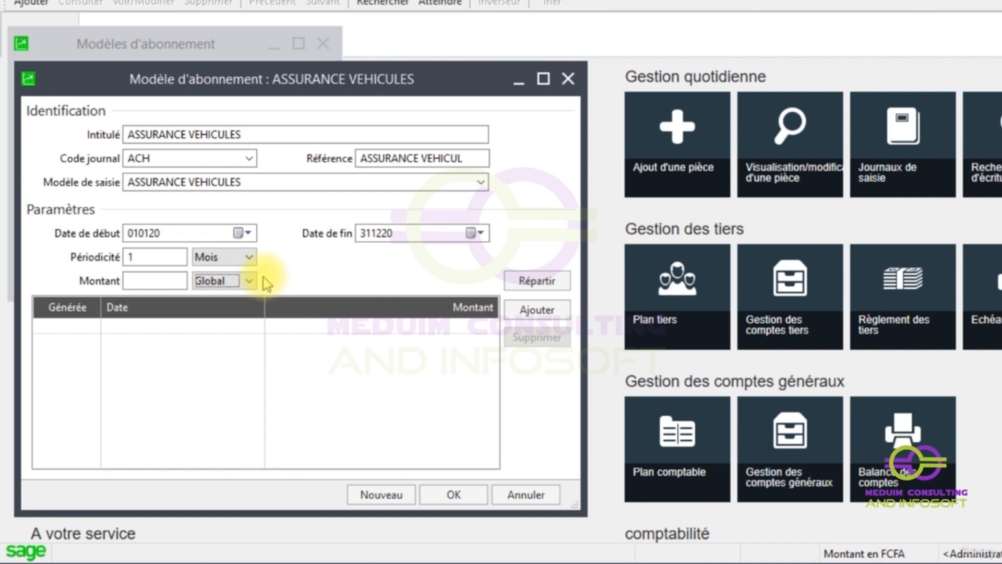
- Set the subscription's global amount to 1200000
click(155, 281)
text(12100)
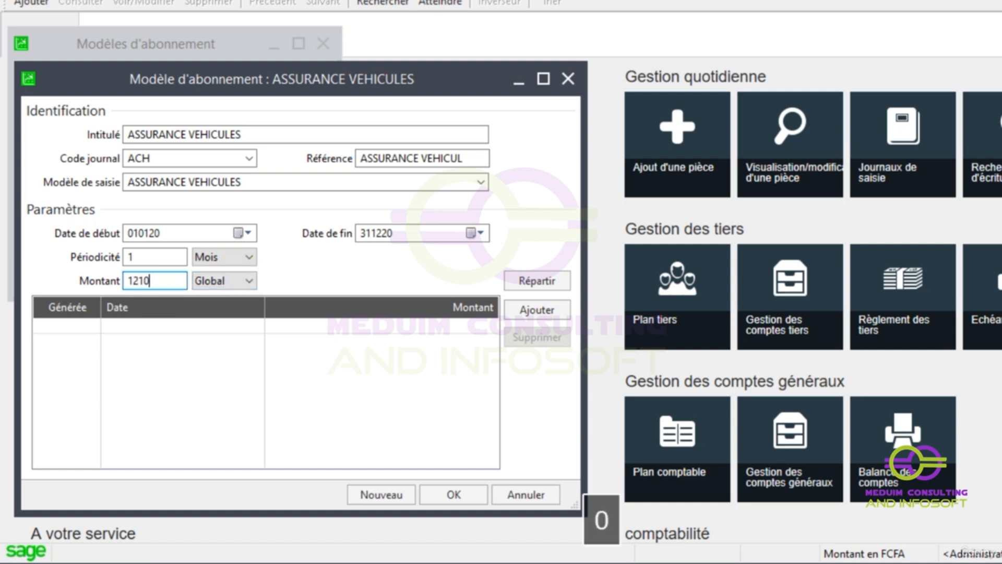
key(BackSpace)
key(BackSpace)
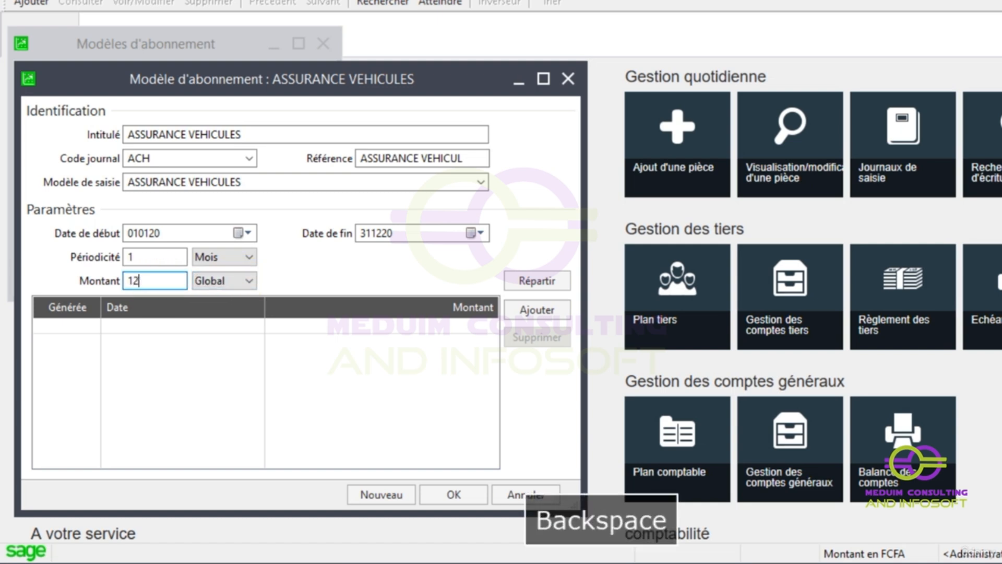
text(000000)
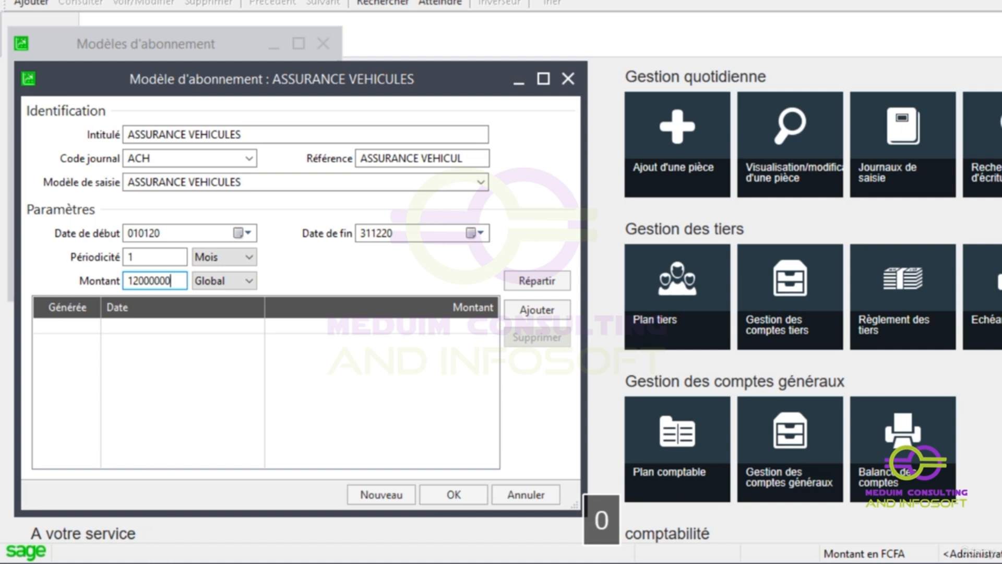
key(BackSpace)
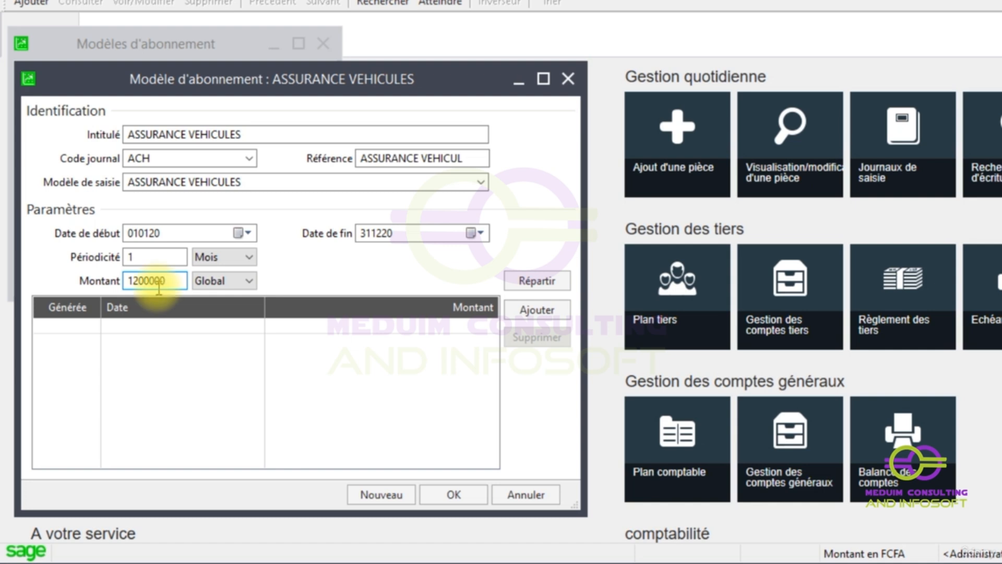
- Distribute the subscription amount over its periods, accept generating the template, and review the resulting monthly lines
click(551, 284)
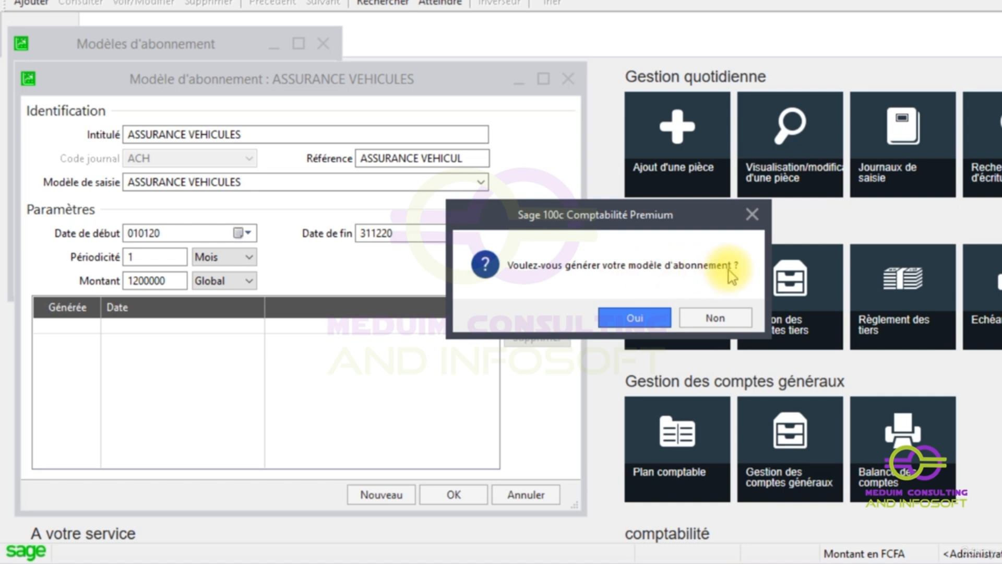
click(635, 318)
drag(487, 334, 492, 441)
click(491, 437)
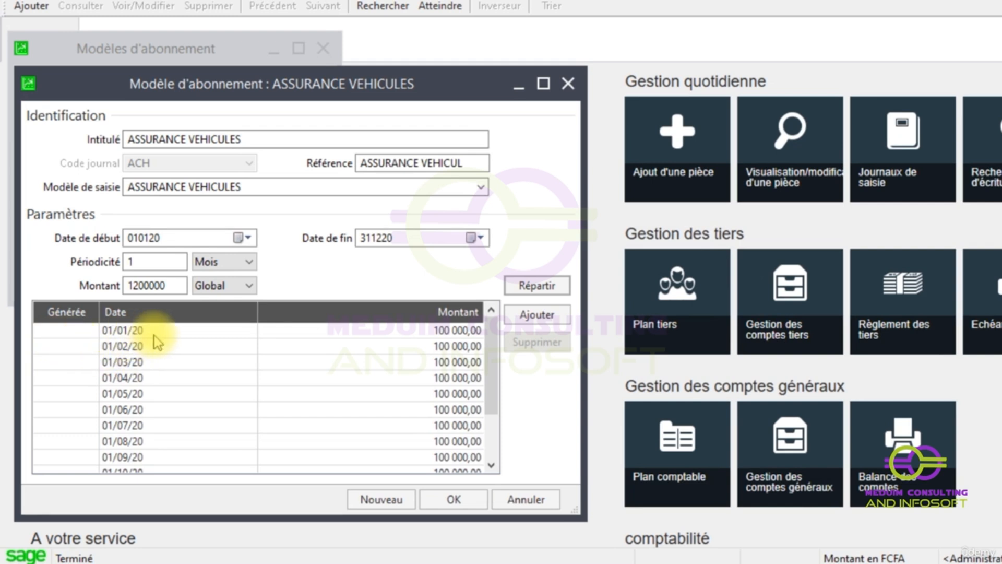
scroll(134, 430, down, 2)
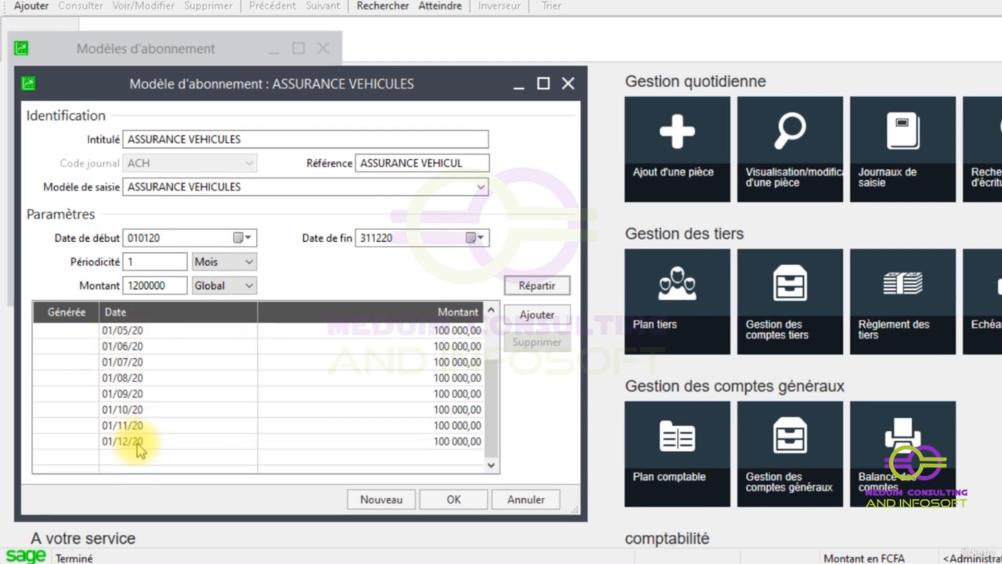
drag(494, 425, 491, 347)
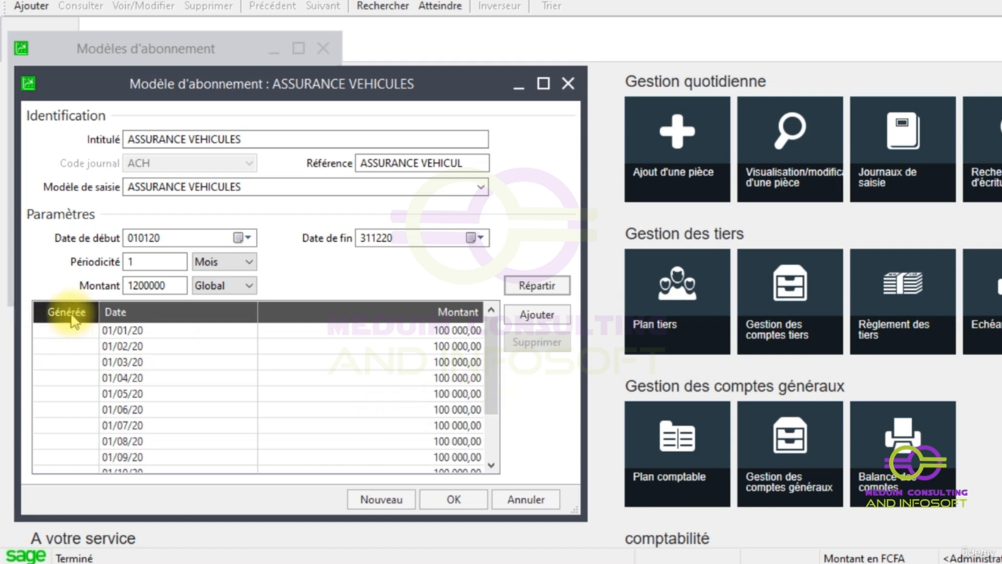
- Try marking the 01/01/20 instalment as Générée, and clear that mark again
click(66, 331)
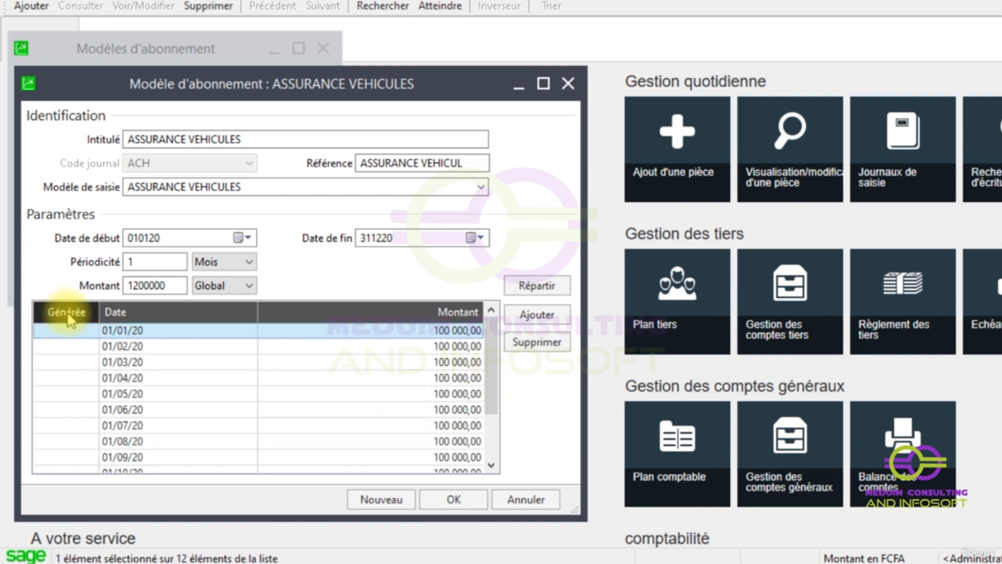
click(66, 330)
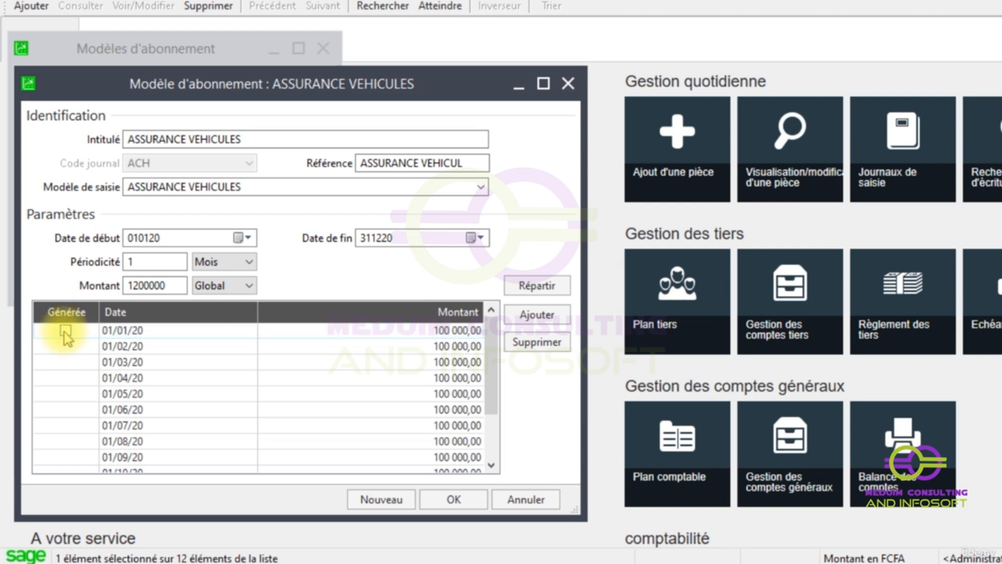
click(65, 331)
click(65, 330)
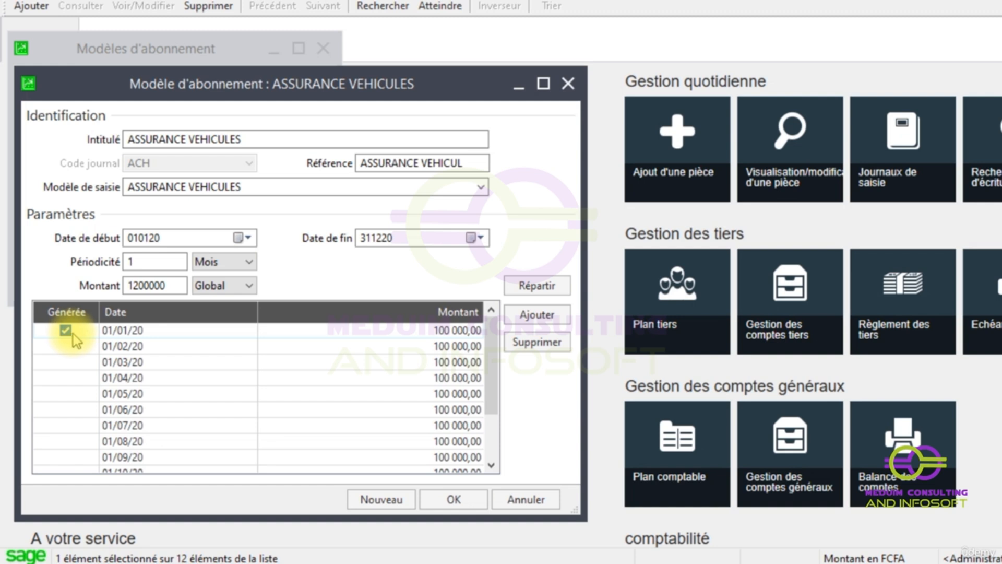
click(65, 330)
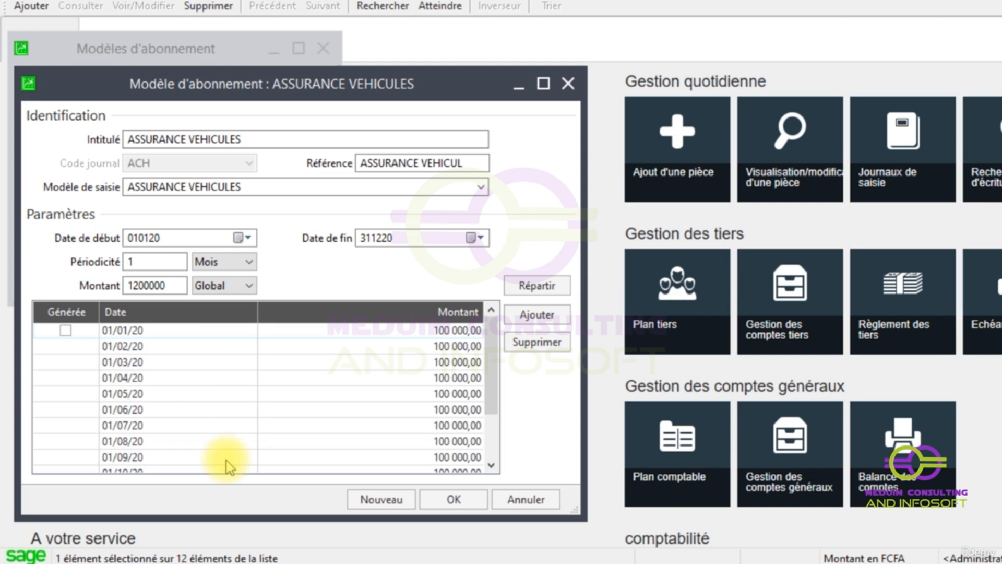
- Try adding an extra instalment line at the end of the monthly schedule, and cancel it
drag(495, 369, 499, 422)
click(183, 458)
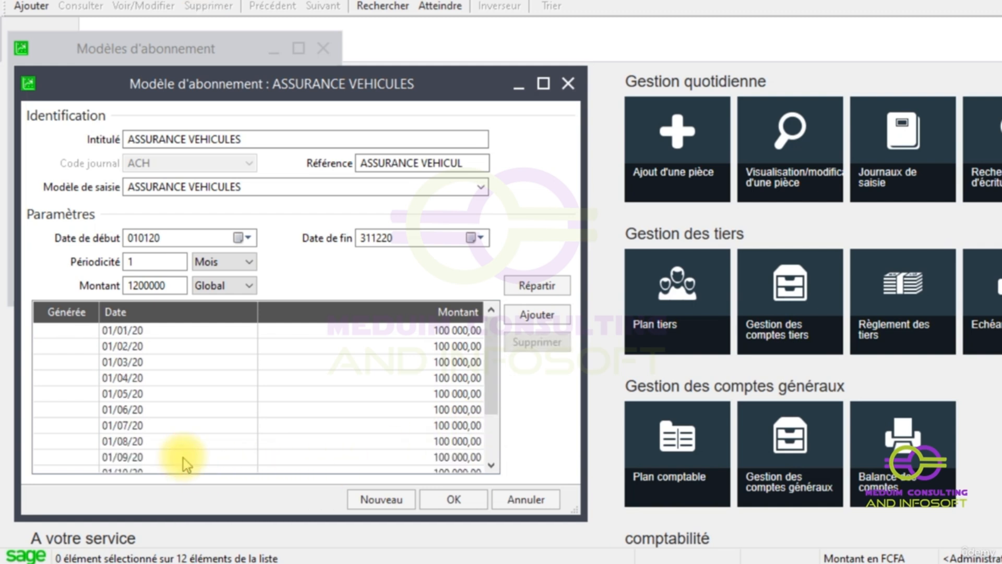
click(541, 314)
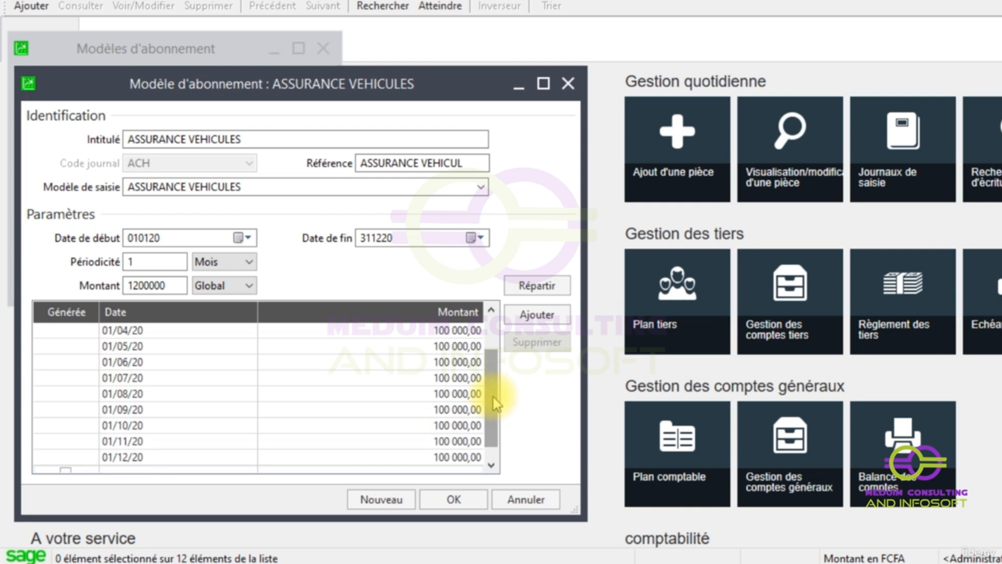
drag(496, 398, 498, 453)
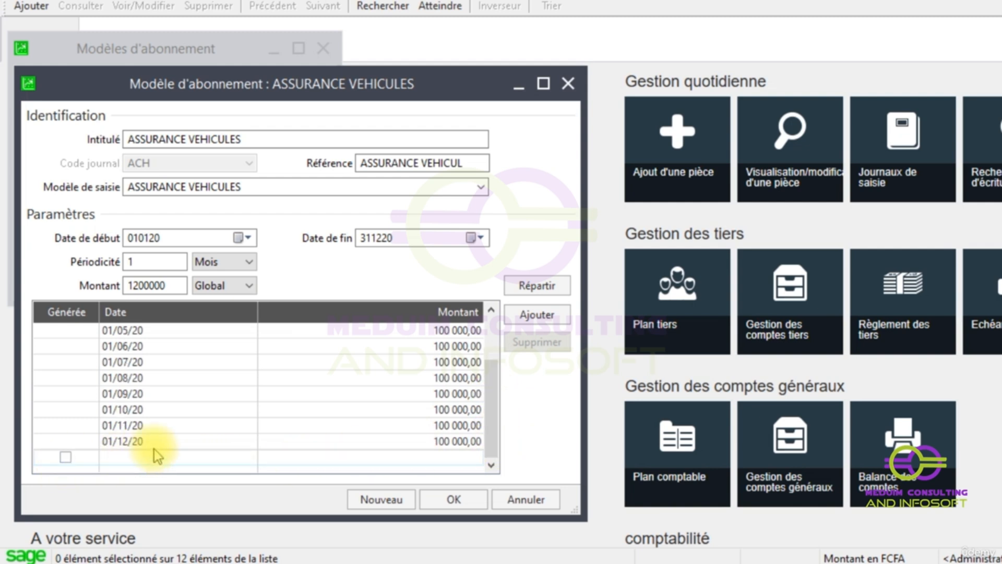
key(Escape)
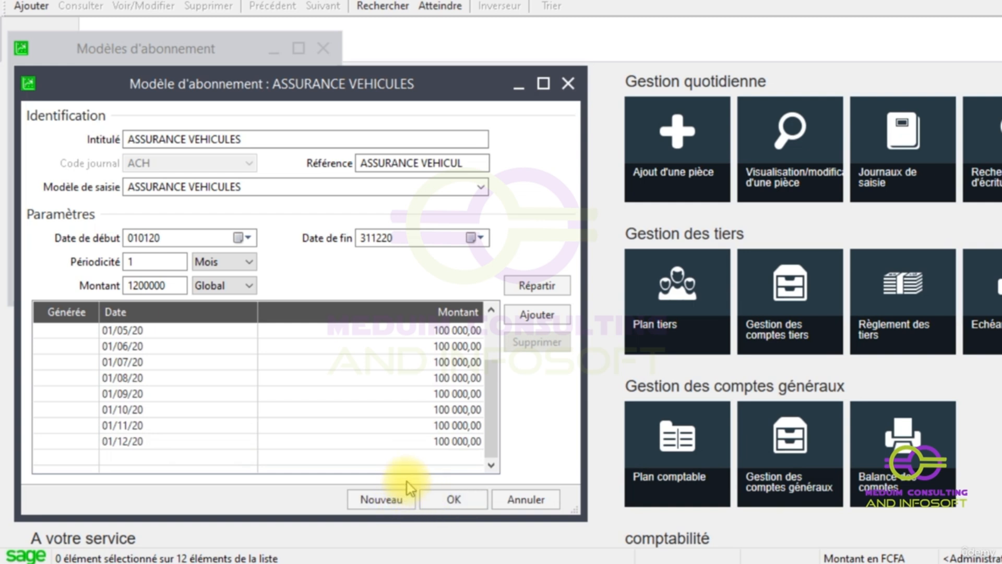
- Save the ASSURANCE VEHICULES subscription template and close the list of subscription templates
click(454, 498)
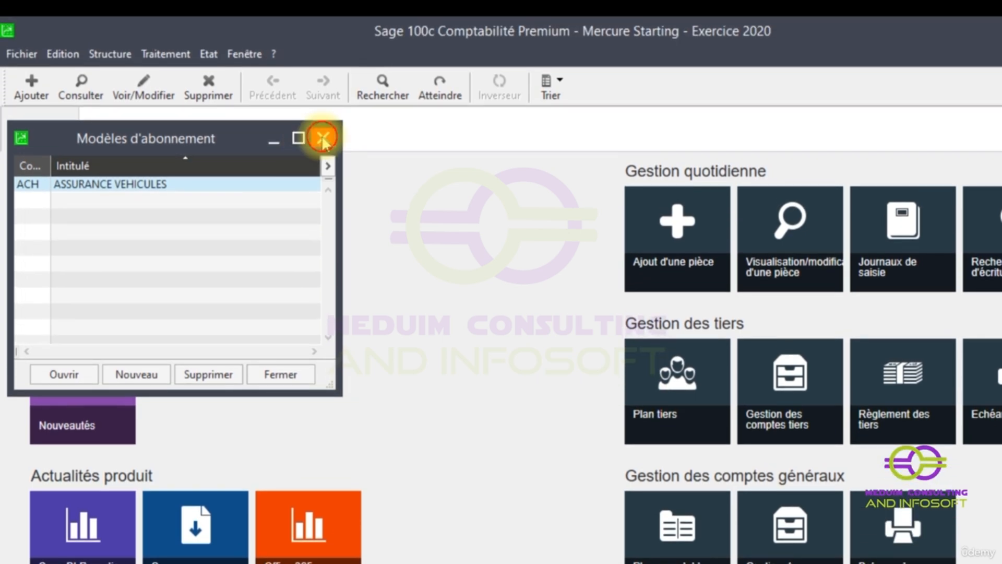
click(321, 138)
- Open the subscription entry processing (Ecritures d'abonnement), try the Trésorerie journal type, and set it back to Tous
click(165, 53)
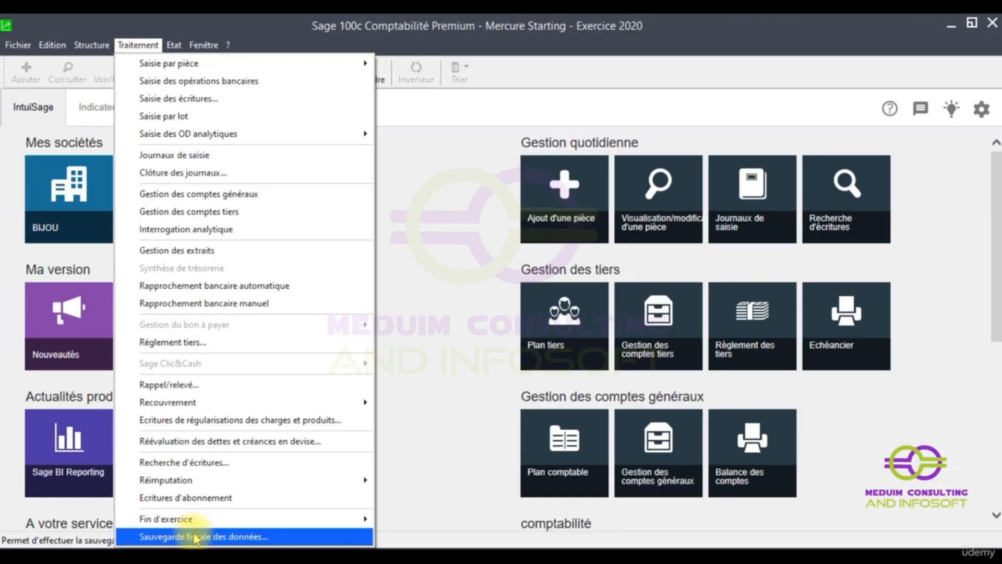
click(198, 499)
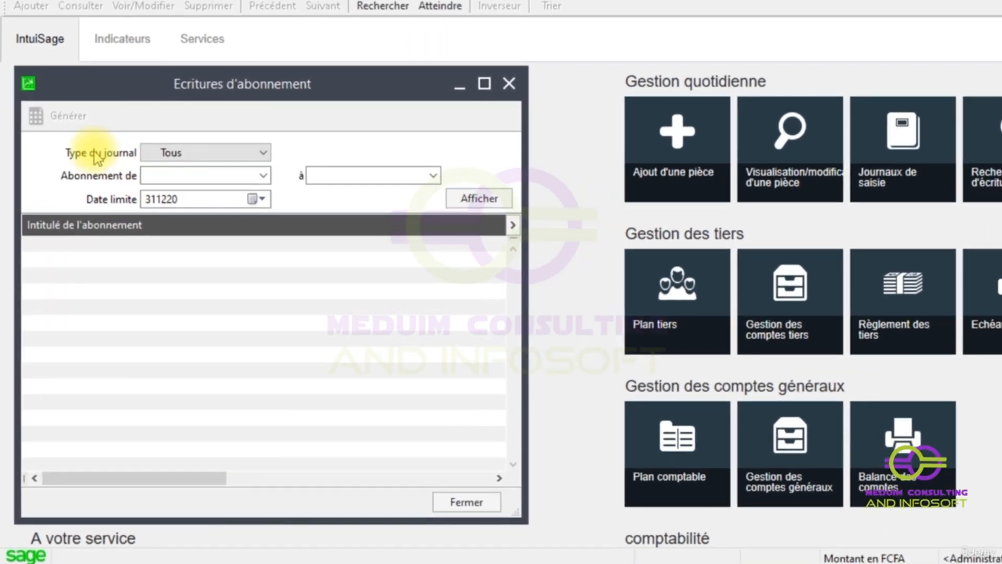
click(252, 155)
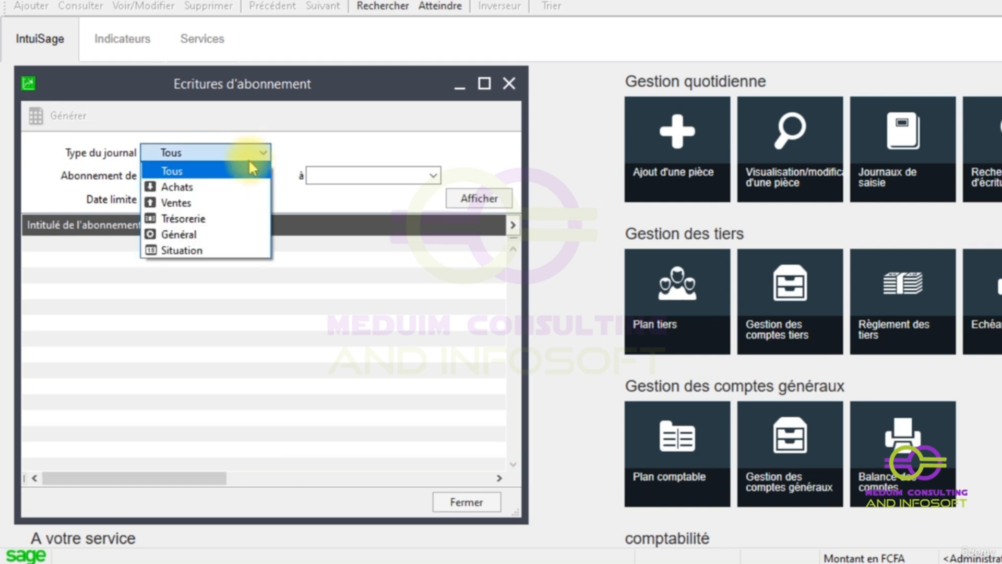
click(183, 217)
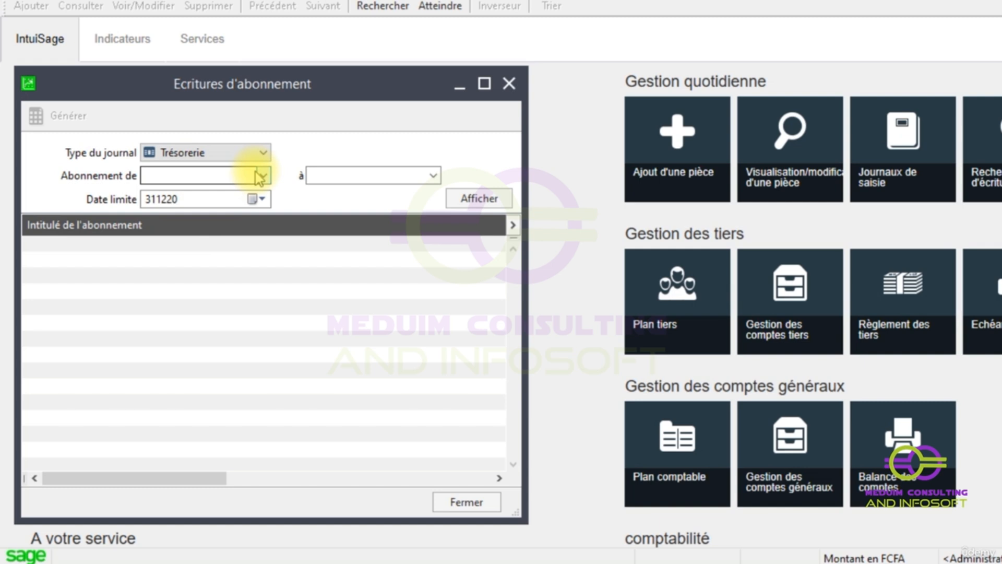
click(261, 151)
click(197, 168)
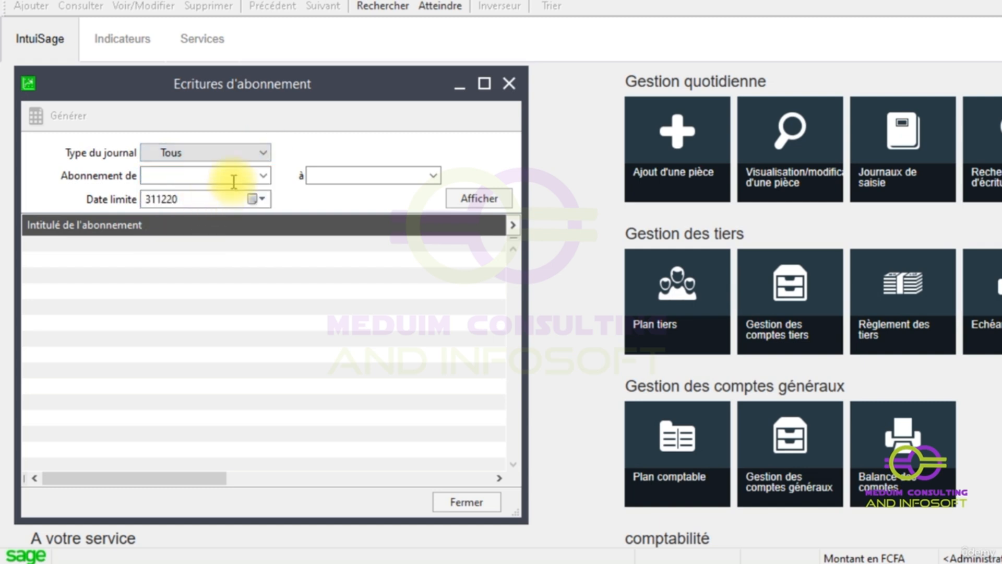
- Limit the subscription range to ASSURANCE VEHICULES as both its first and last subscription
click(263, 176)
click(267, 178)
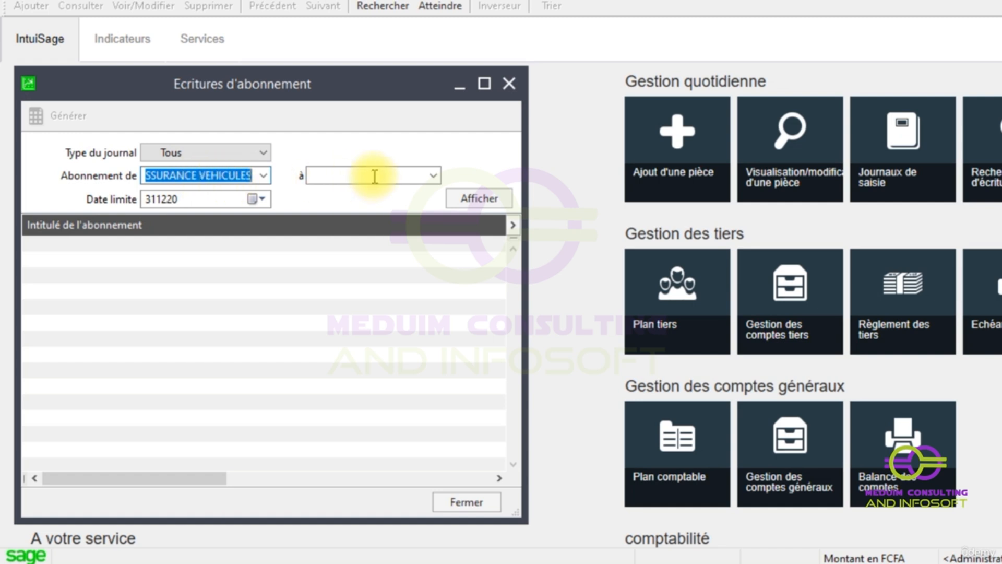
click(409, 175)
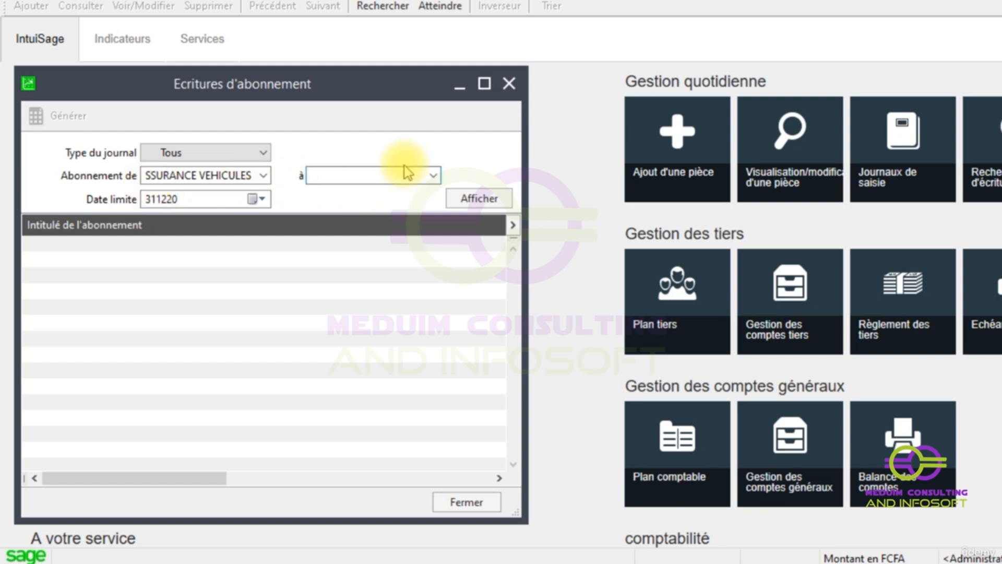
click(361, 181)
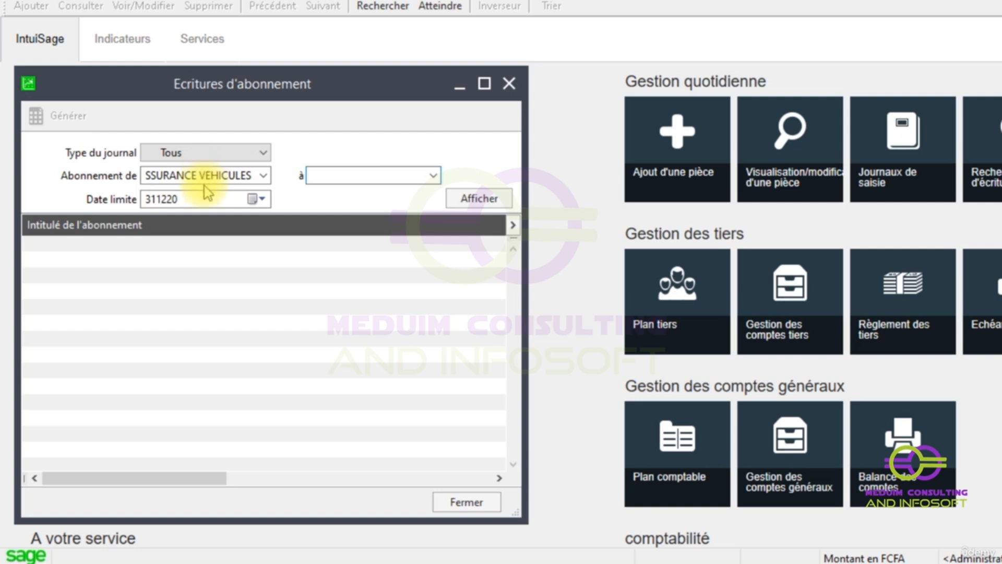
click(431, 179)
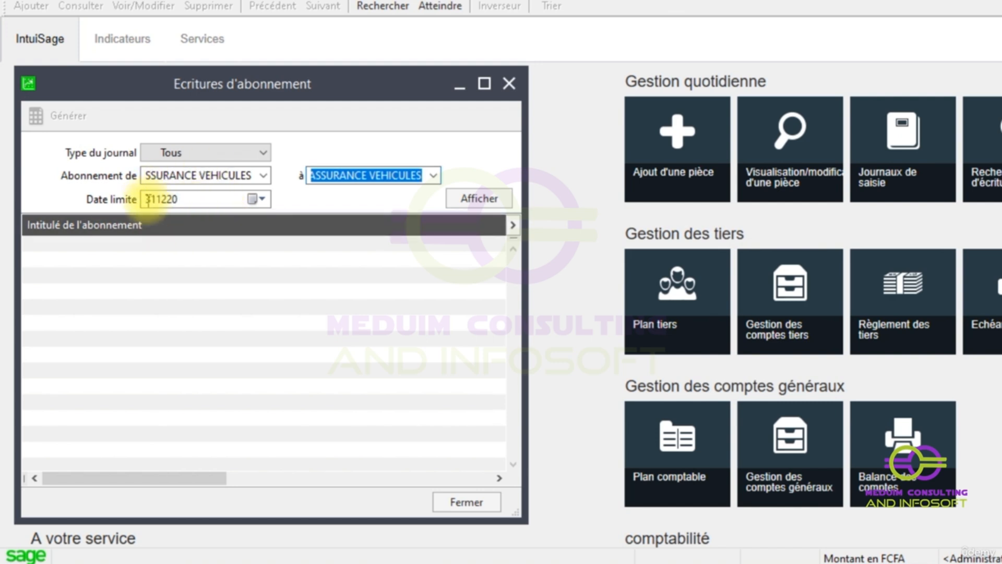
- Set the subscription entries' cut-off date (Date limite) to 31 March 2020
click(257, 198)
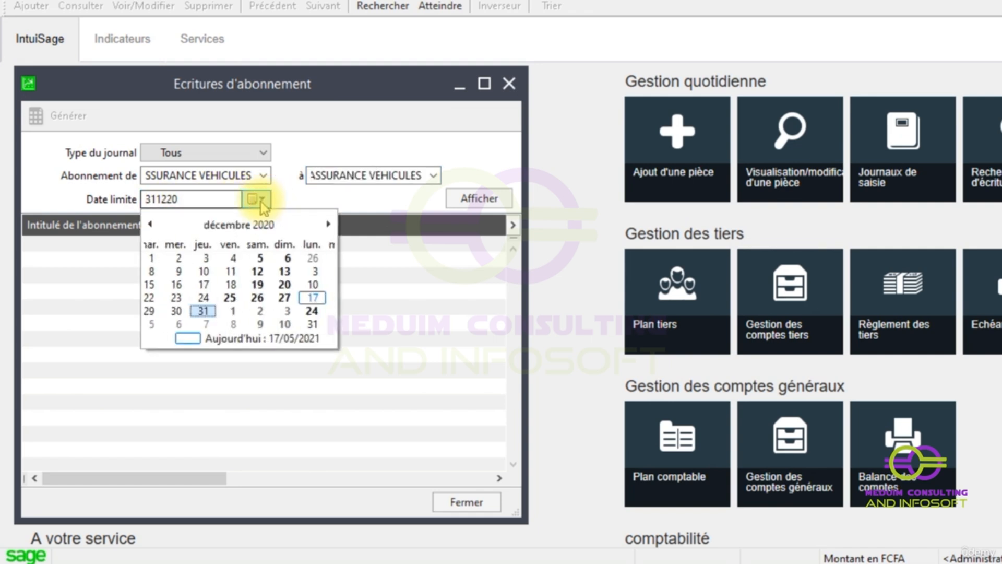
click(238, 224)
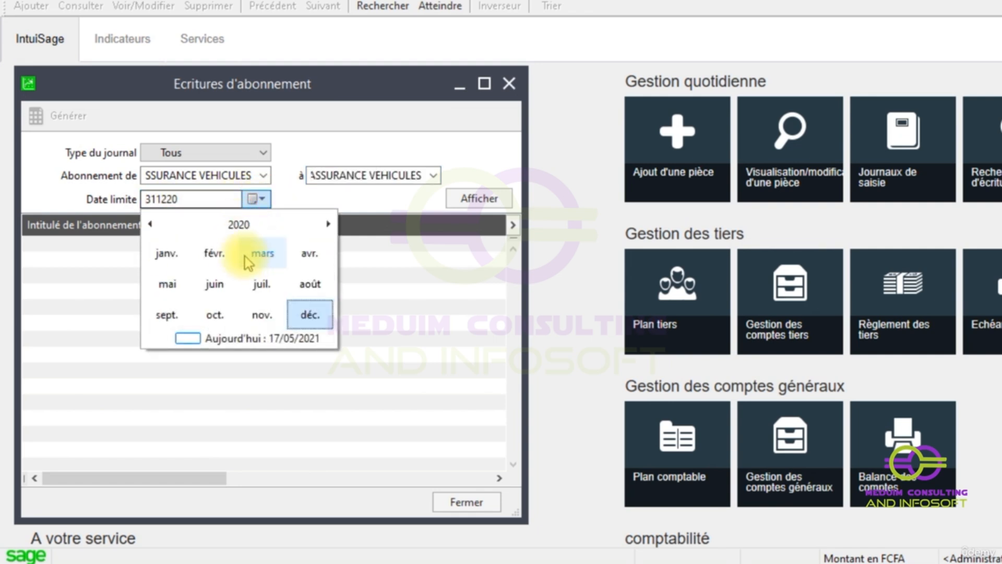
click(260, 255)
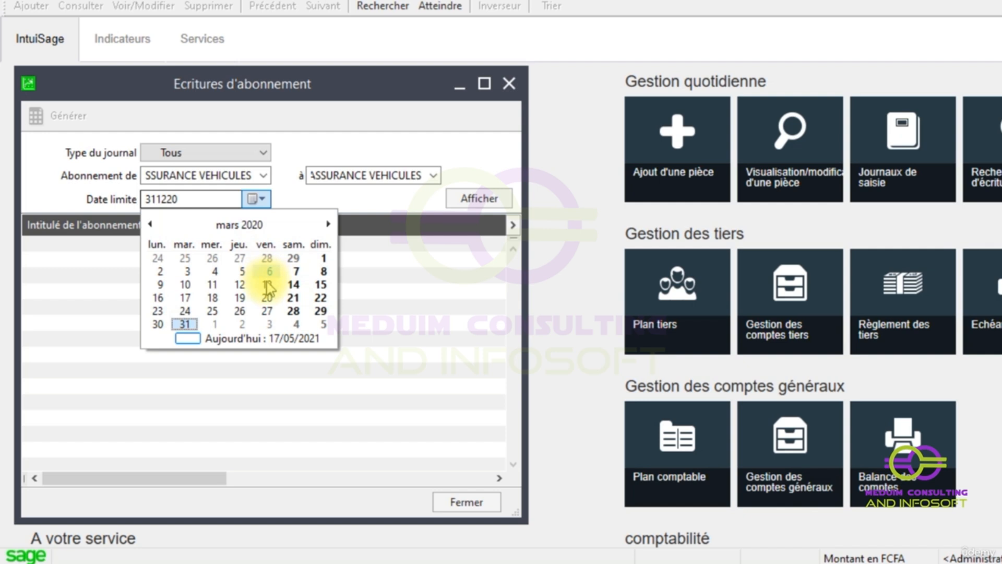
click(186, 324)
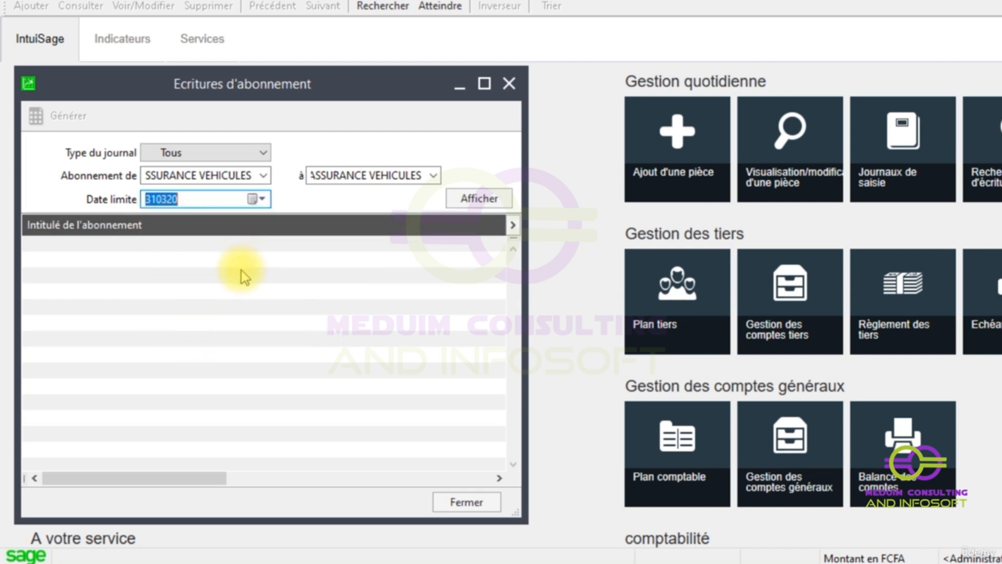
- Display the ASSURANCE VEHICULES subscription entries and check their dates, amounts and generation marks
click(476, 199)
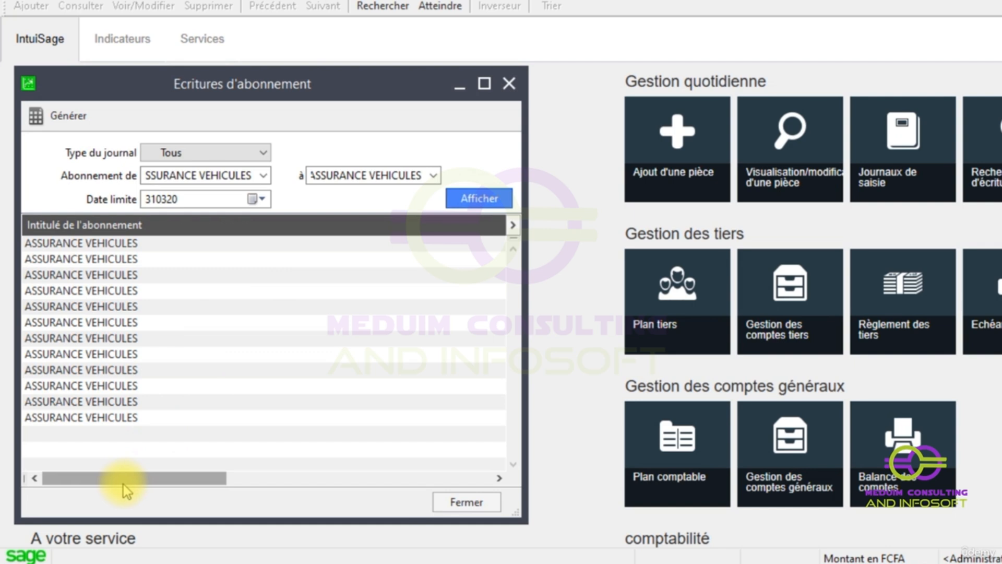
drag(118, 481, 414, 468)
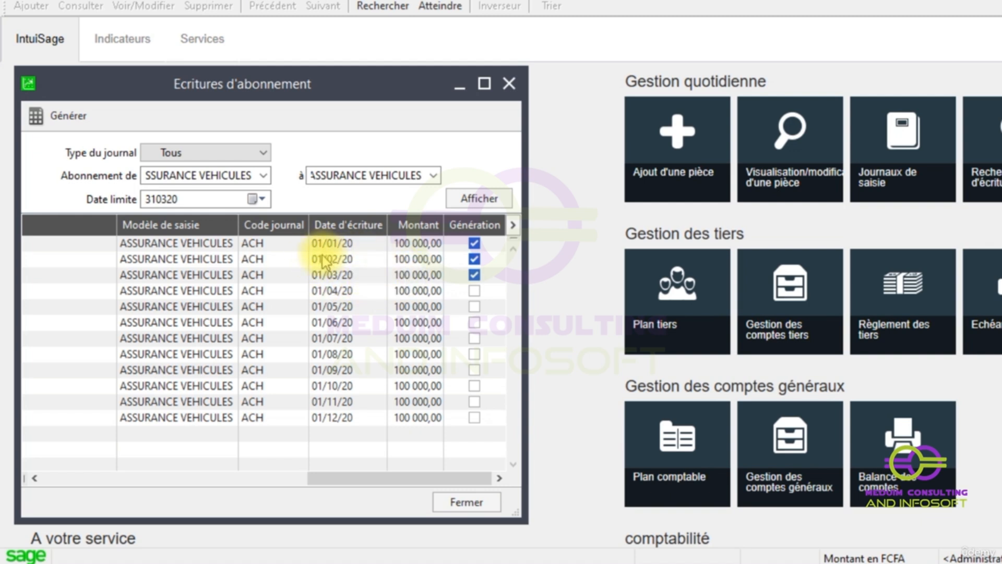
right_click(144, 120)
click(187, 130)
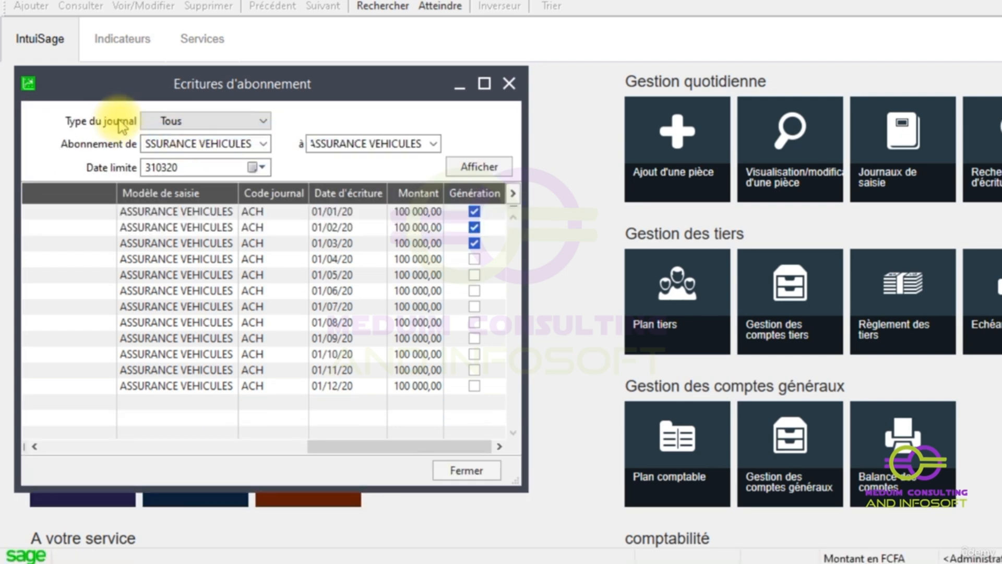
right_click(78, 118)
click(84, 121)
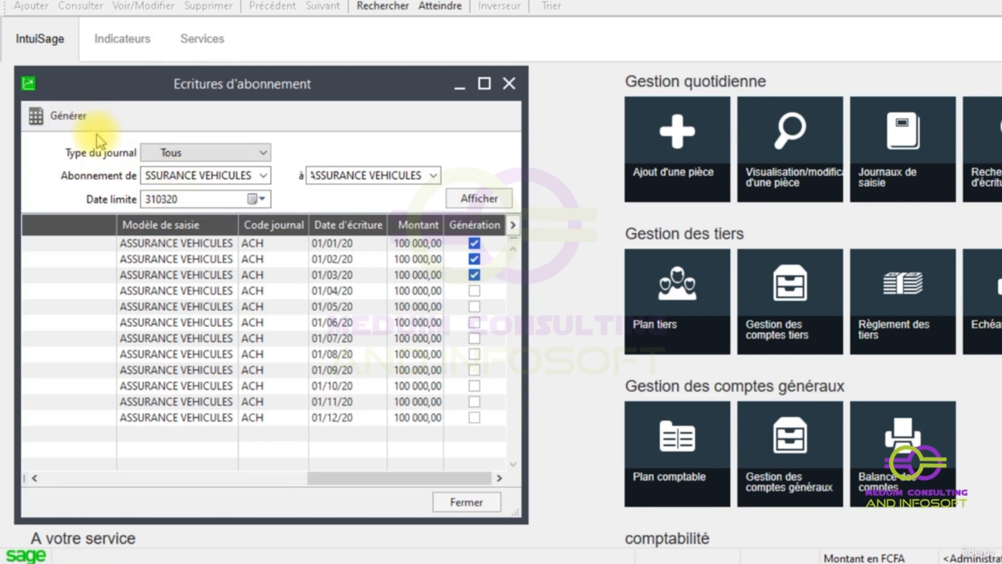
- Generate the ticked ASSURANCE VEHICULES entries dated 01/01/20, 01/02/20 and 01/03/20, and close the subscription entry processing
click(473, 290)
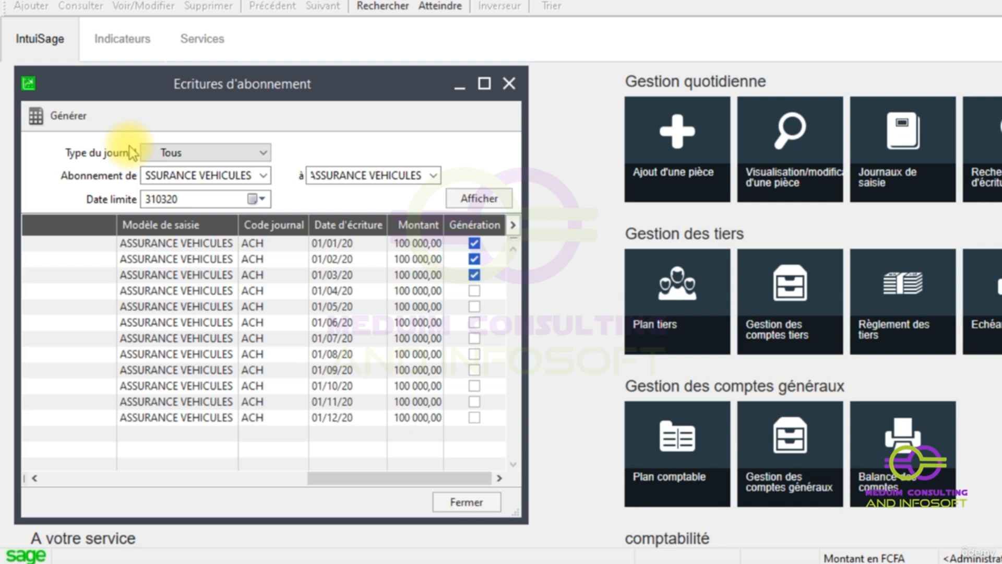
click(76, 116)
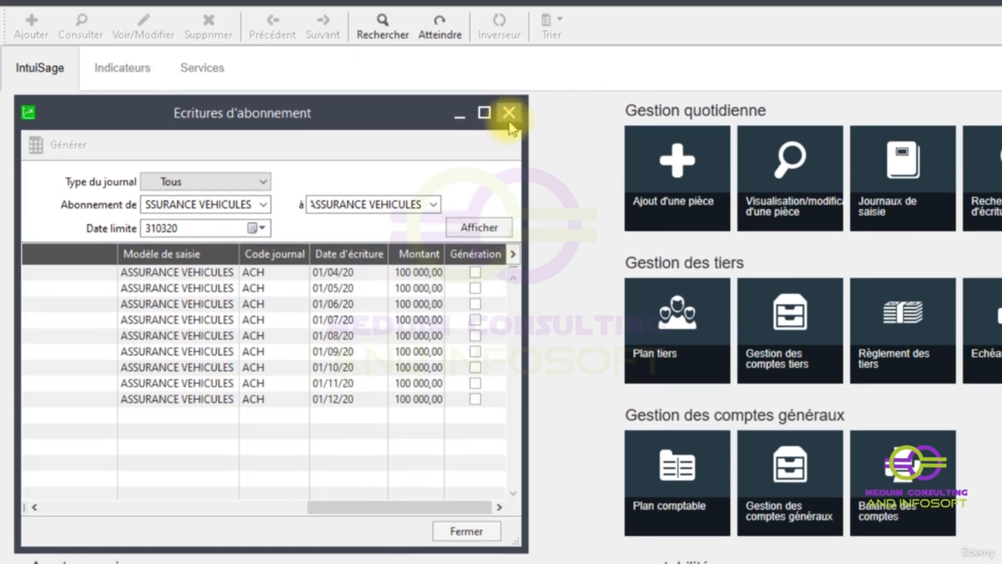
click(509, 113)
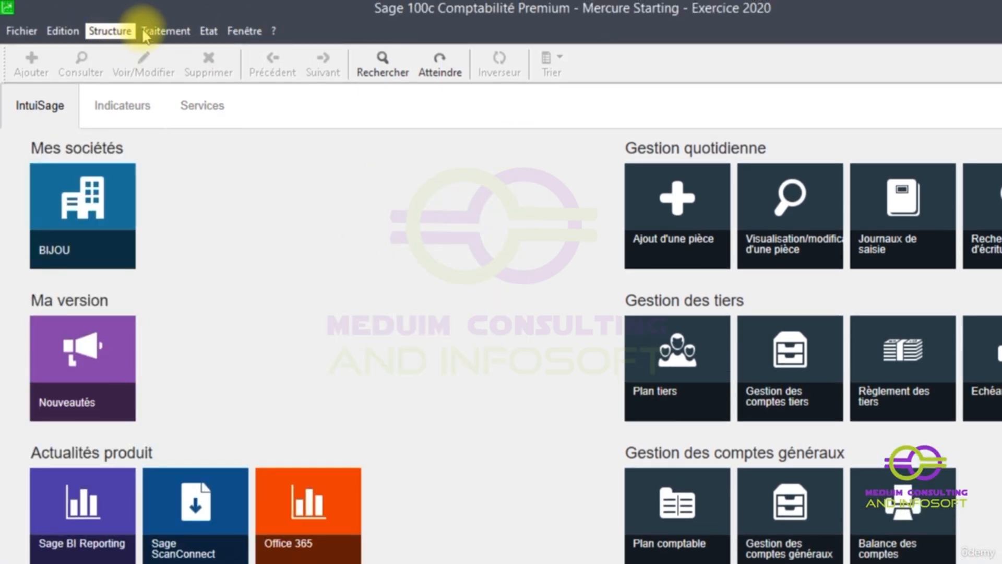
- Open the entry journals (Journaux de saisie), list only the open ones (Ouverts), and review the January 2020 Achat journal
click(166, 31)
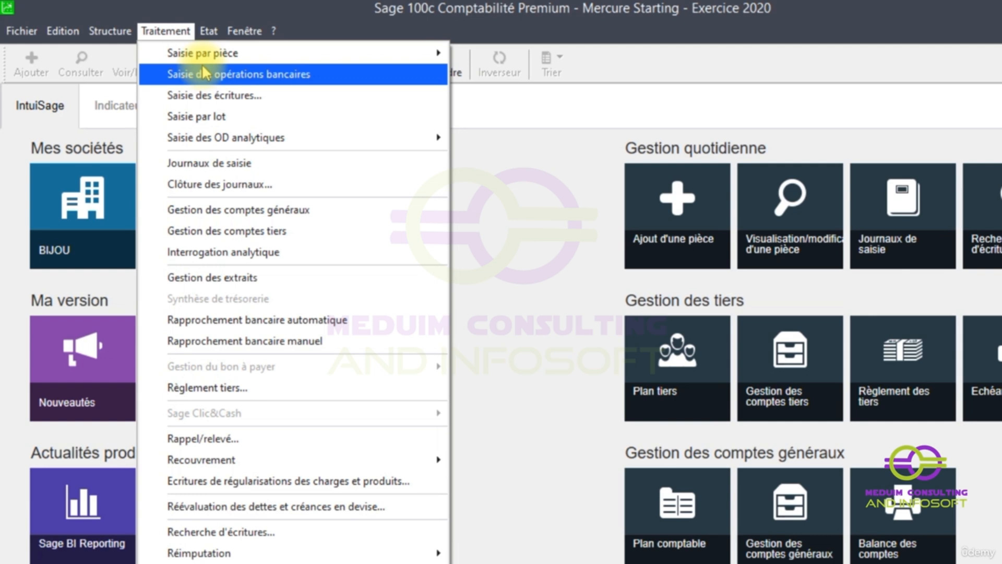
click(235, 164)
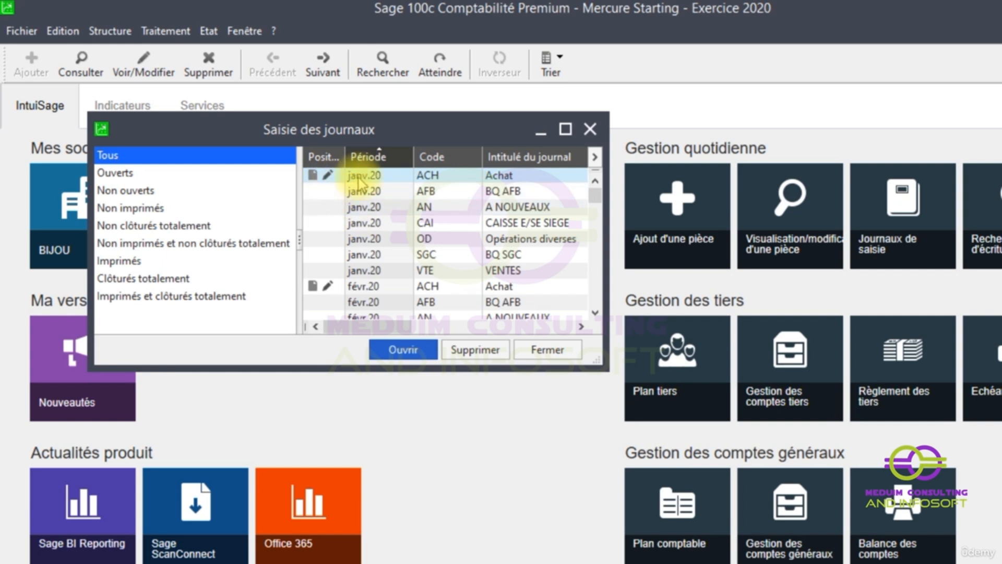
click(124, 174)
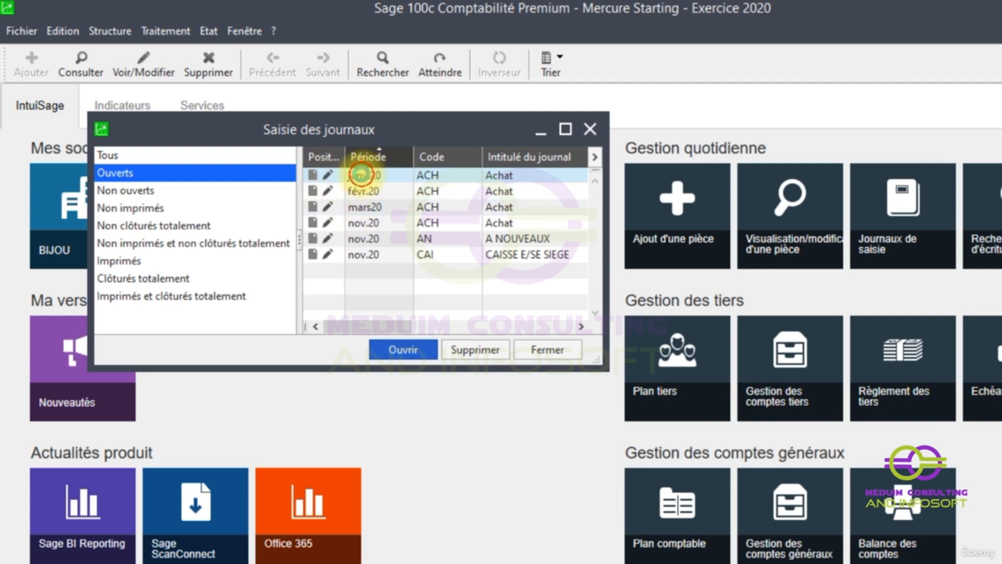
key(Return)
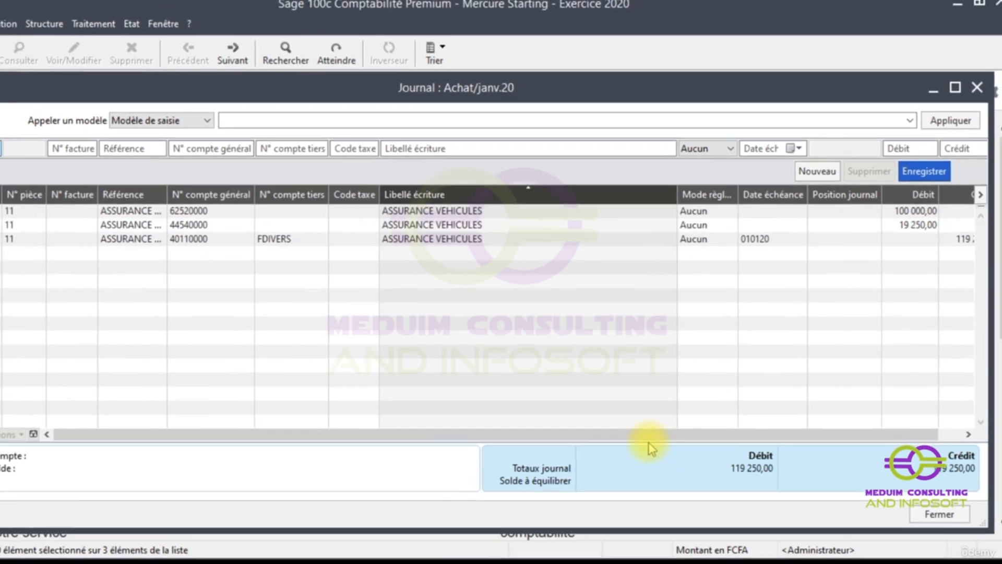
drag(642, 437, 809, 426)
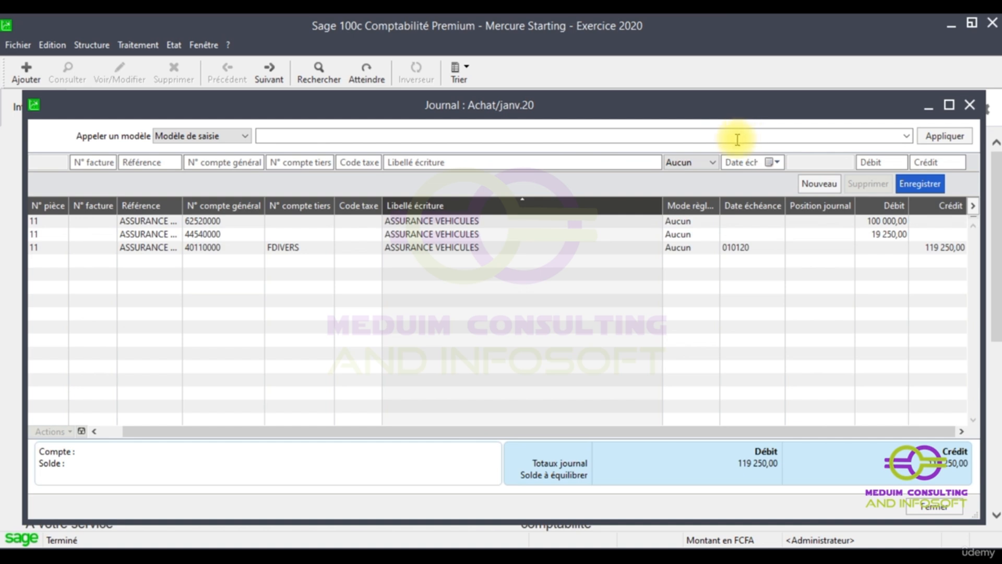
click(969, 104)
- Review the generated entries in the February and March 2020 Achat journals, closing each journal after viewing
click(317, 180)
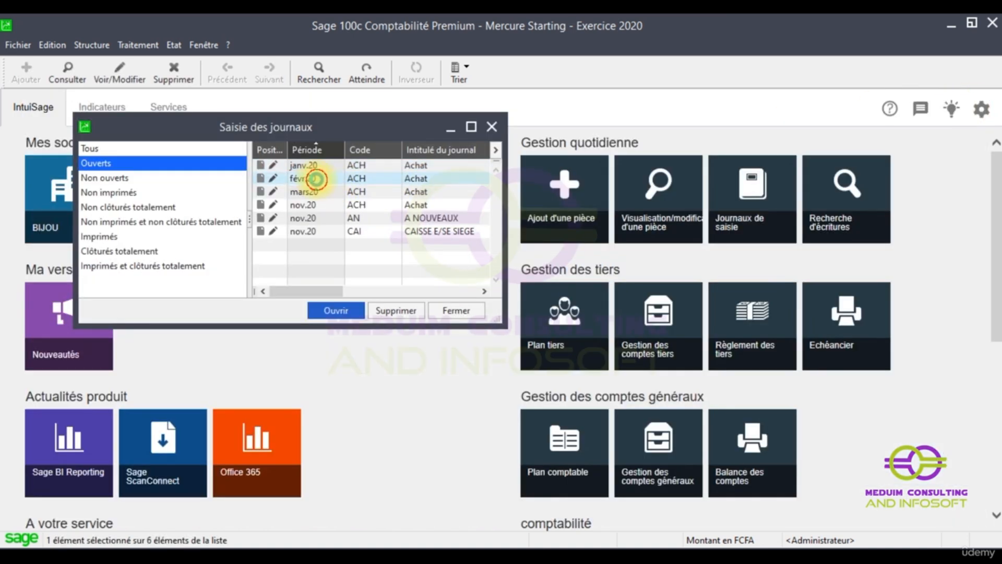
double_click(322, 172)
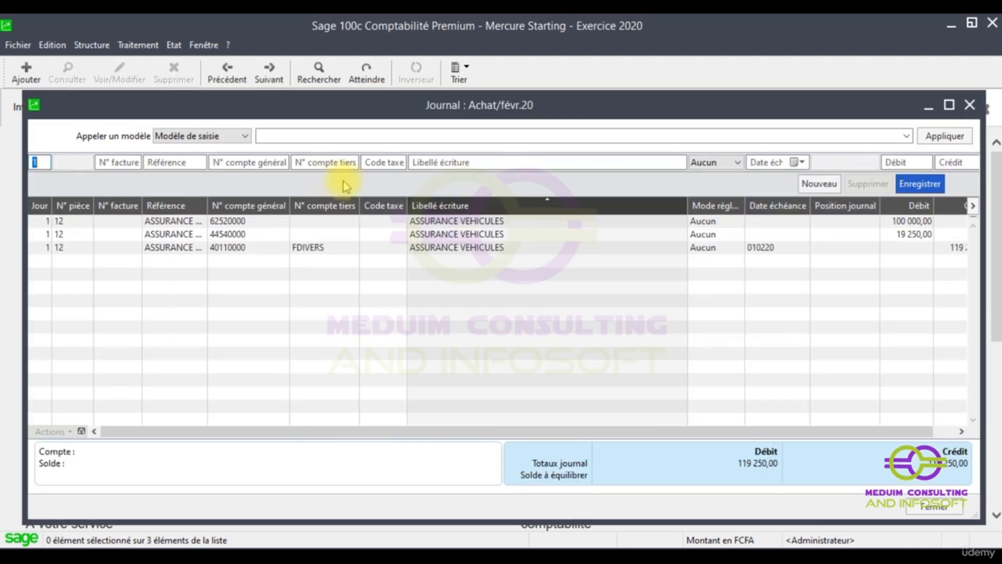
click(971, 108)
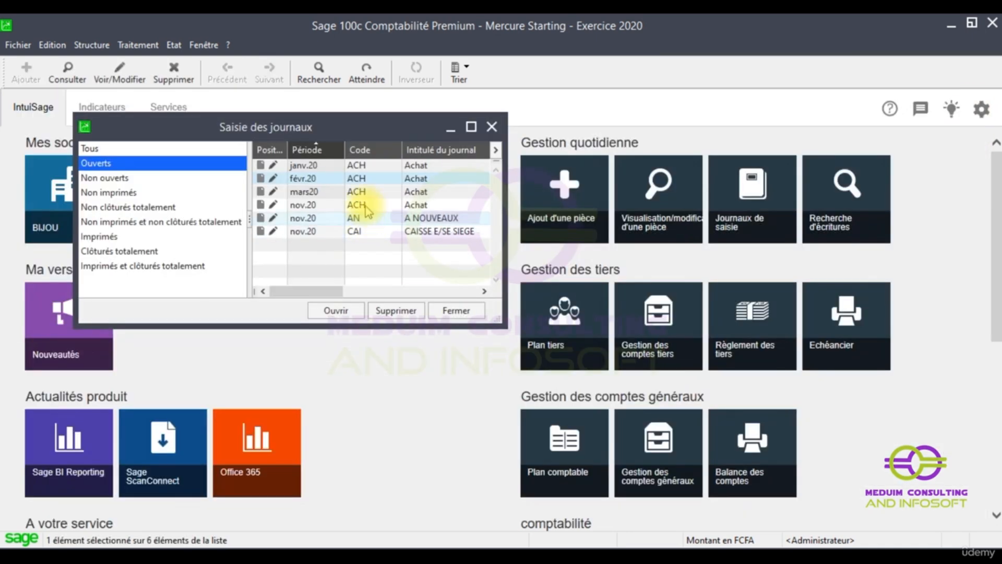
click(359, 192)
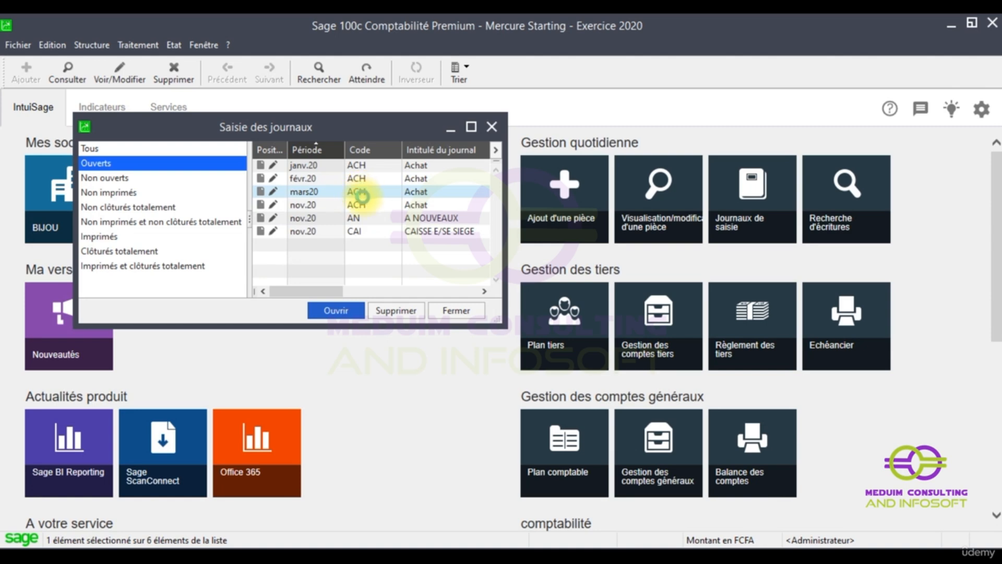
double_click(362, 197)
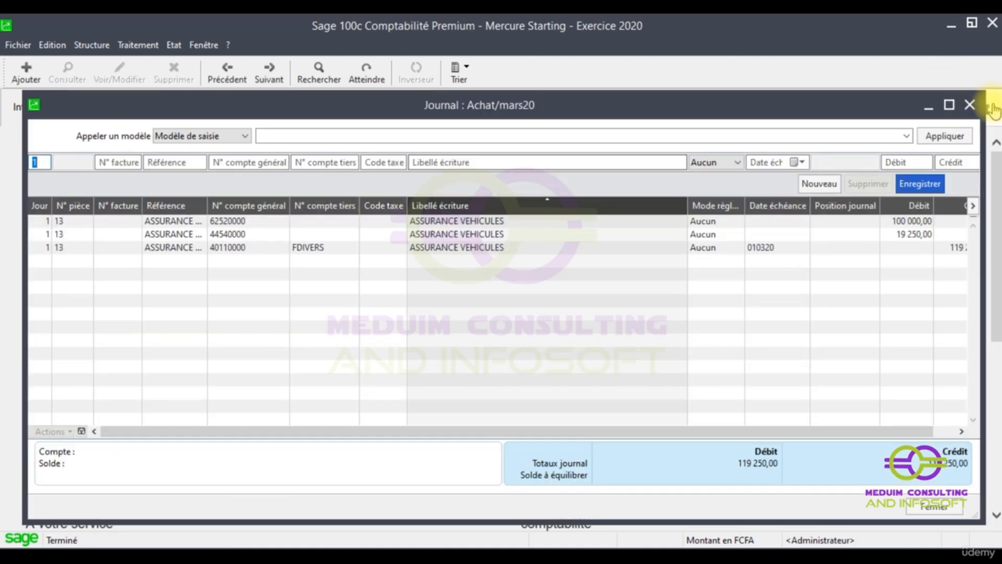
click(969, 105)
- Delete the January, February and March 2020 ACH journals and close the journal list
click(287, 167)
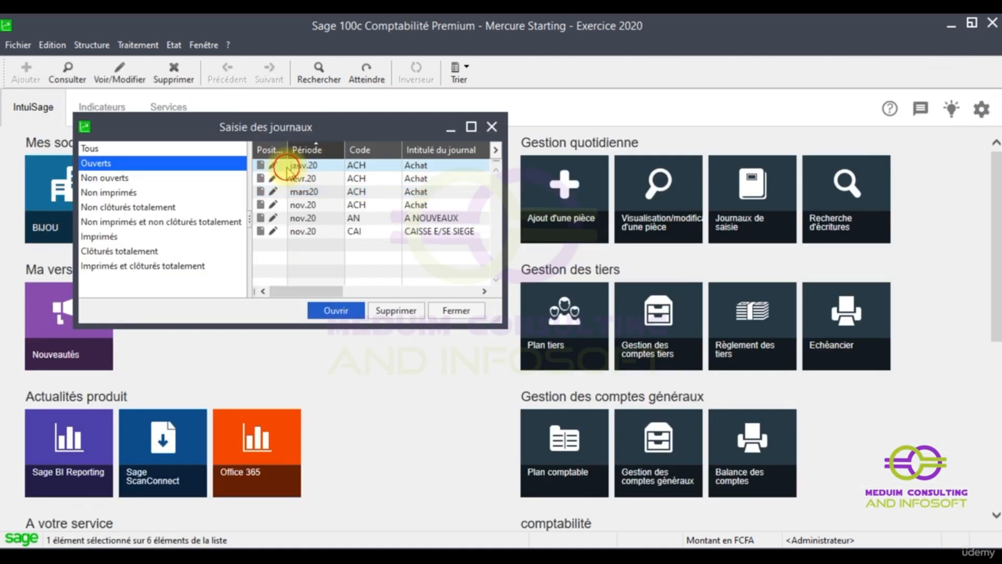
shift+click(302, 192)
click(400, 310)
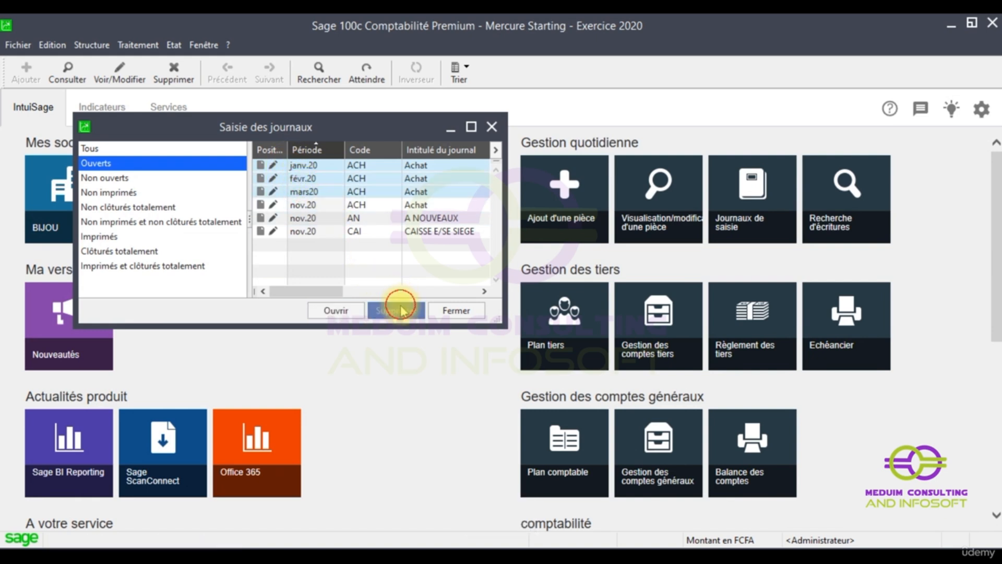
click(455, 342)
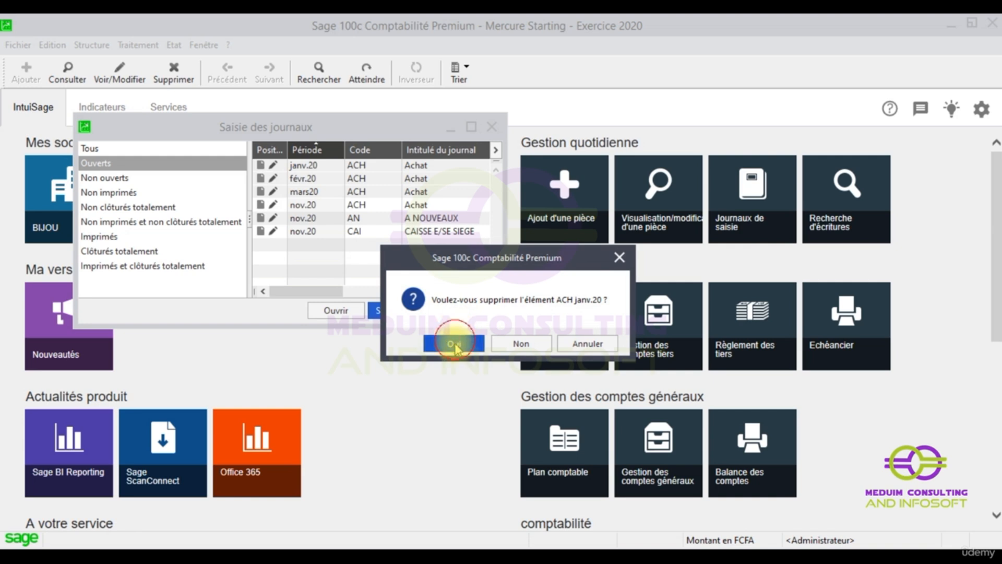
click(455, 343)
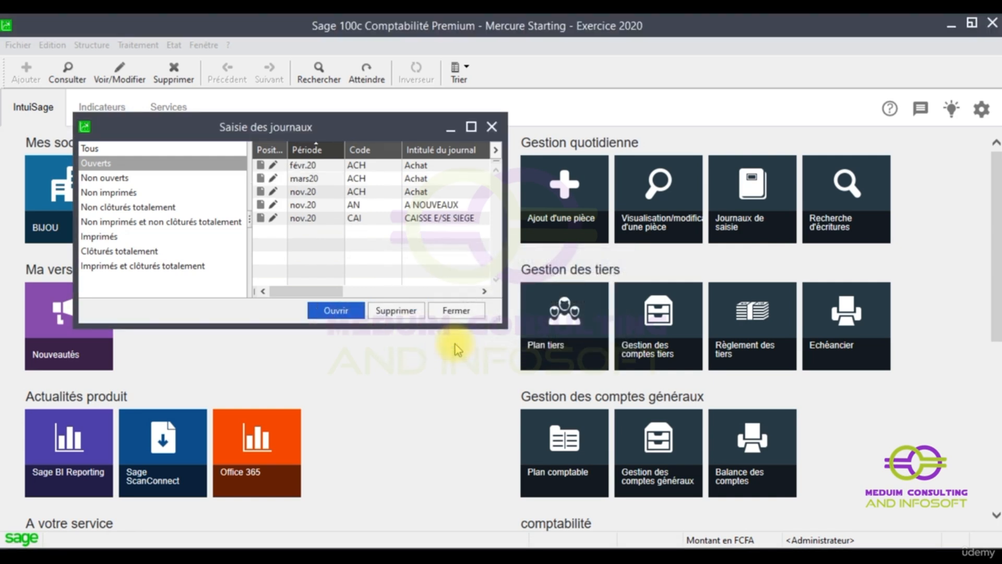
click(455, 342)
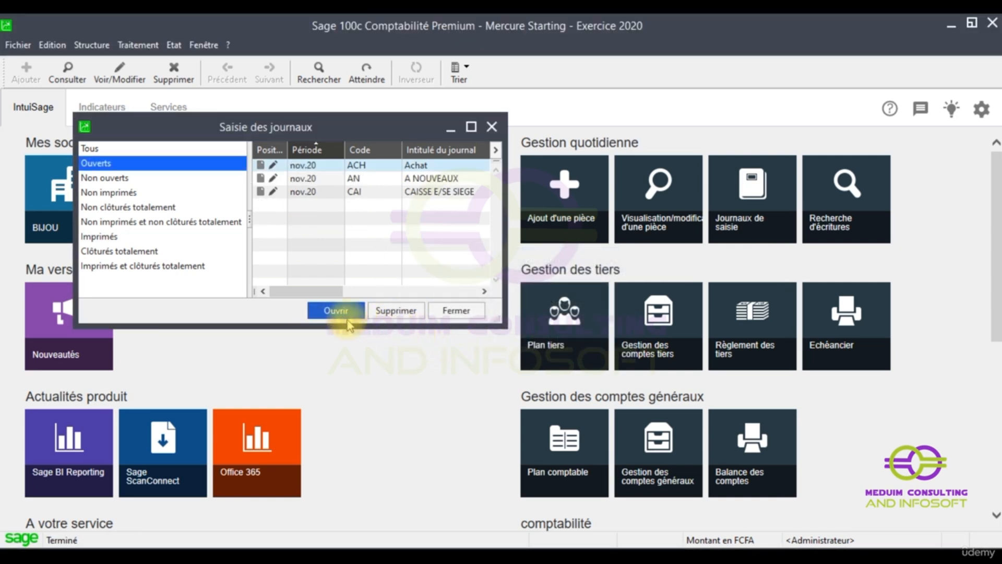
click(492, 127)
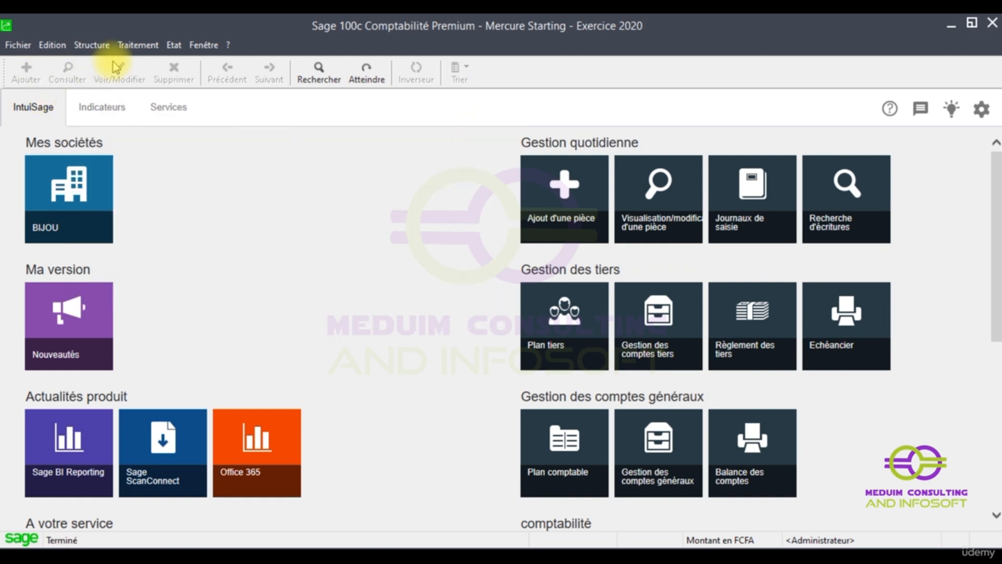
- Open the ASSURANCE VEHICULES template from the list of subscription templates (Modèles d'abonnement)
click(92, 44)
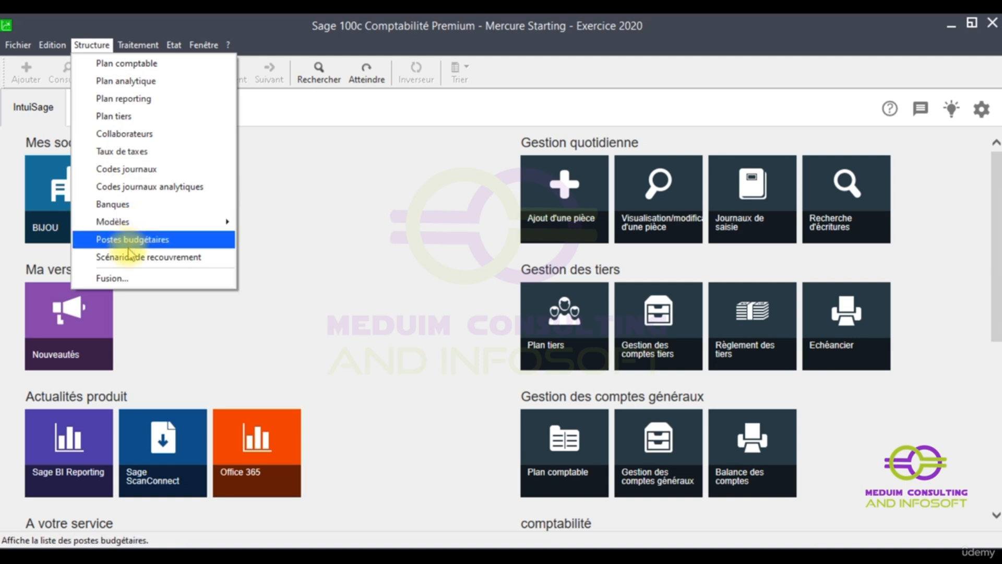
mouse_move(130, 222)
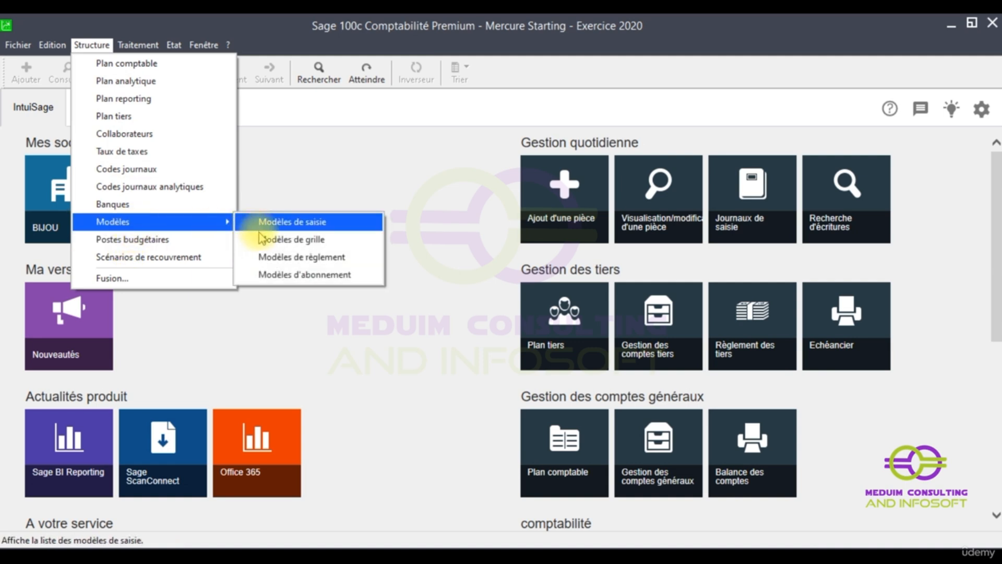
click(268, 272)
click(96, 153)
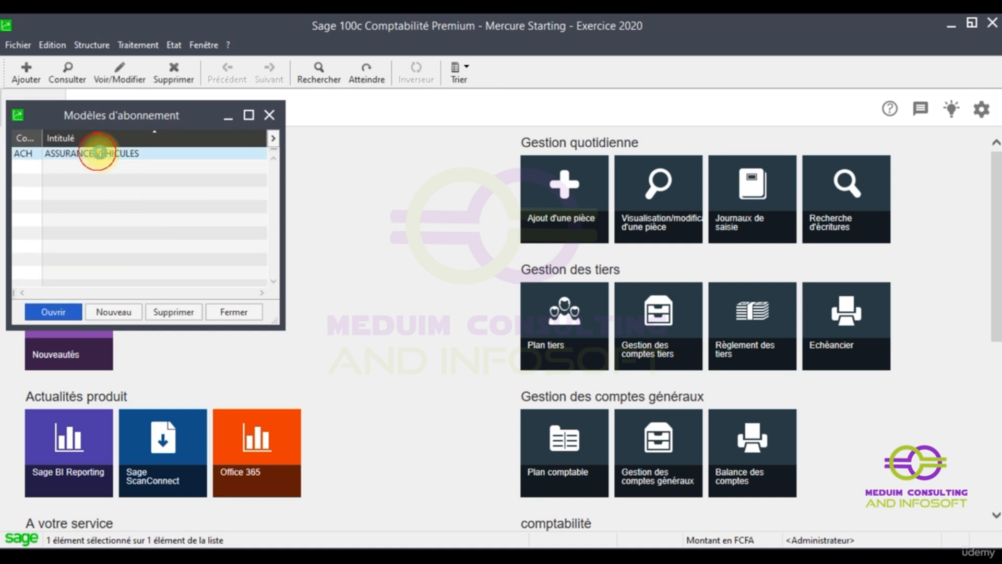
double_click(126, 207)
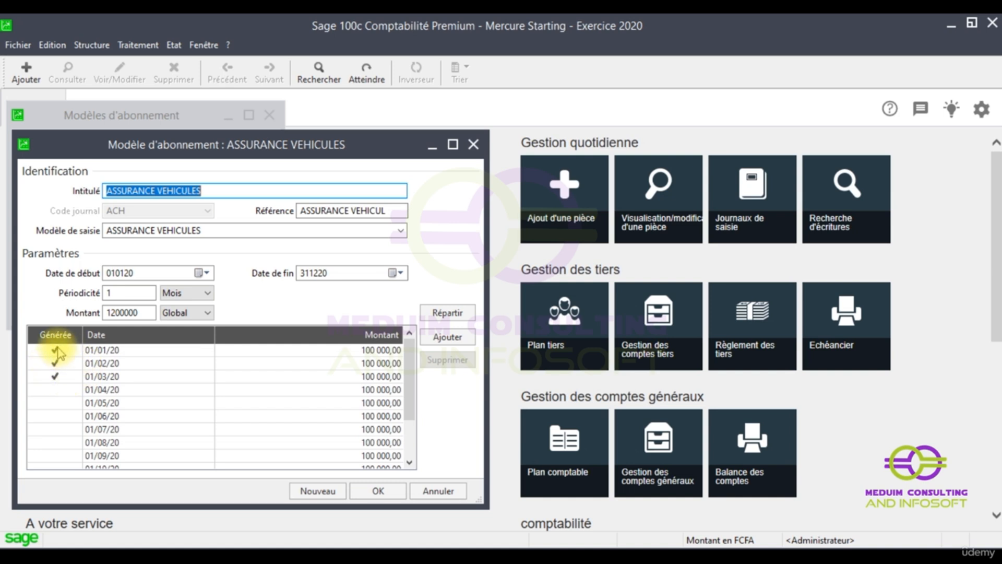
- Mark the instalments of 01/04/20, 01/05/20 and 01/06/20 as generated (Générée) and save the template
click(55, 375)
click(55, 389)
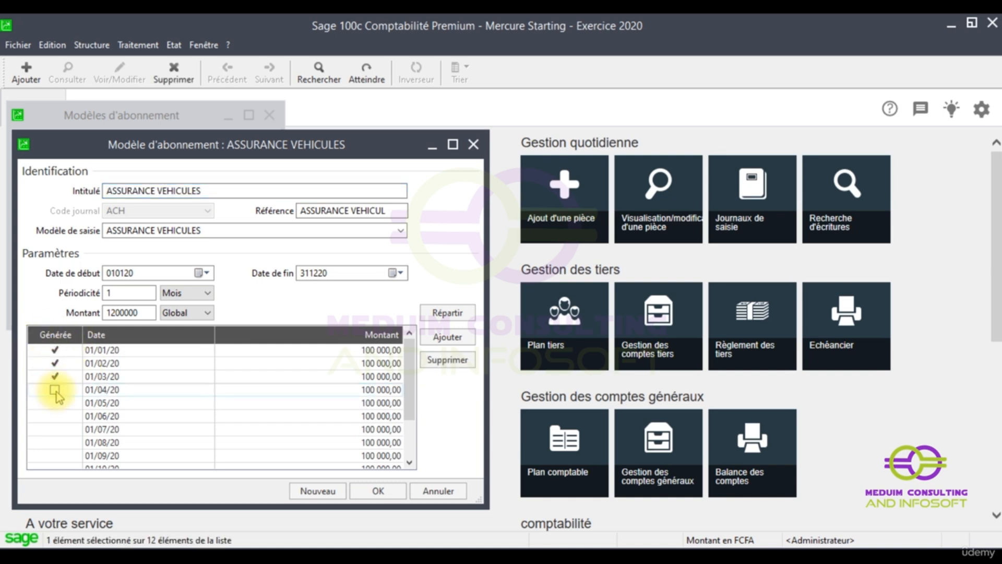
click(51, 403)
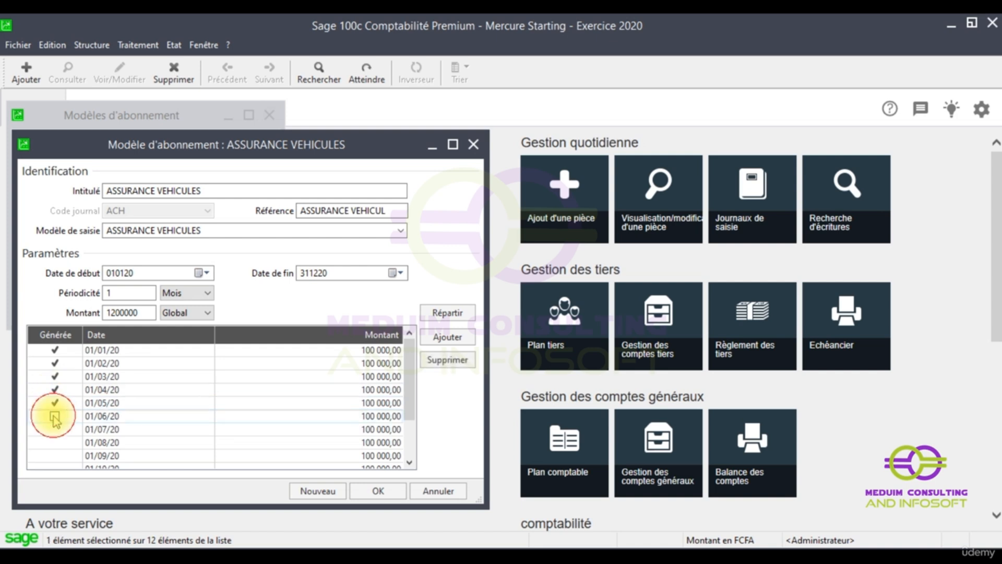
click(55, 416)
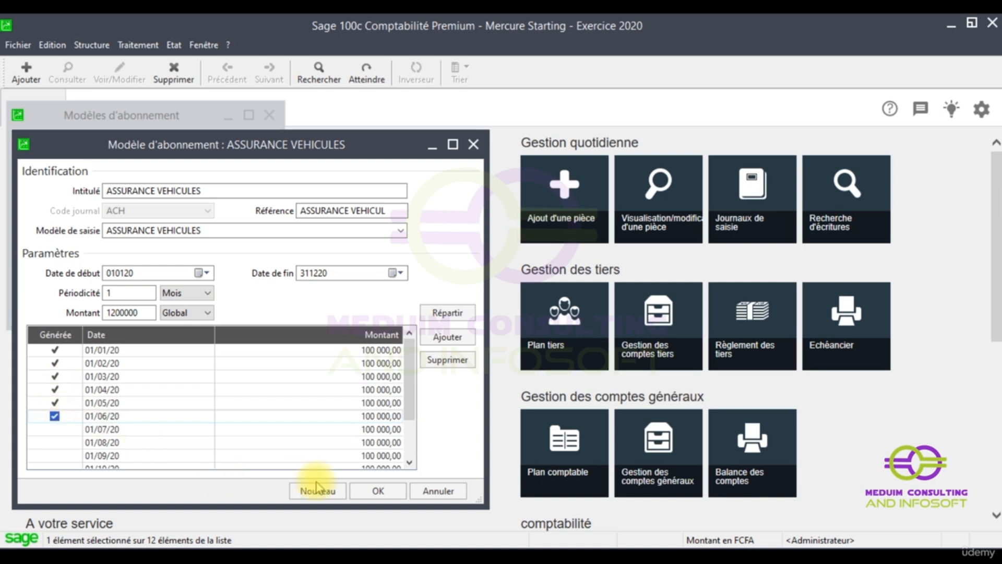
click(378, 492)
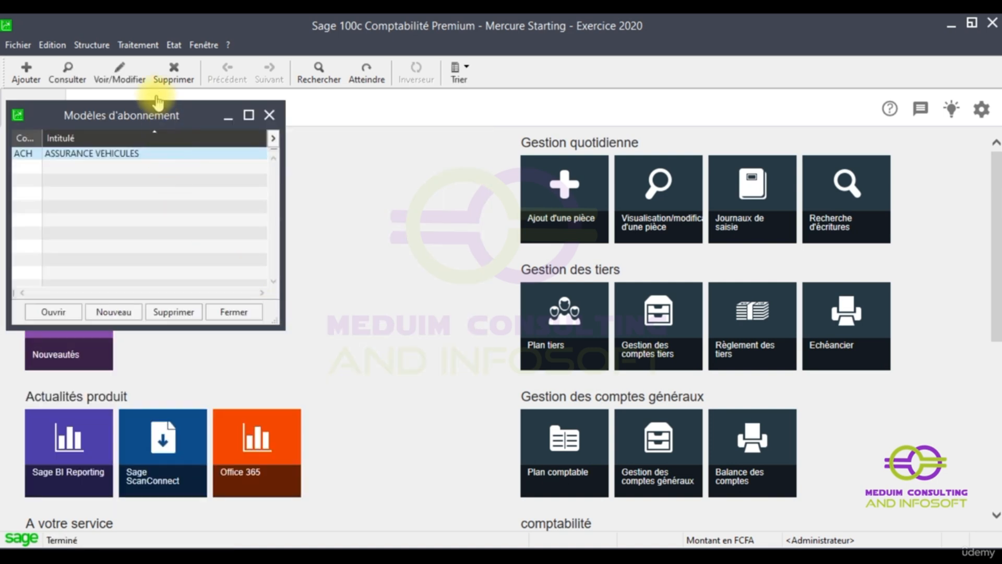
- Open the subscription entry processing (Ecritures d'abonnement) with ASSURANCE VEHICULES as both its first and last subscription
click(138, 45)
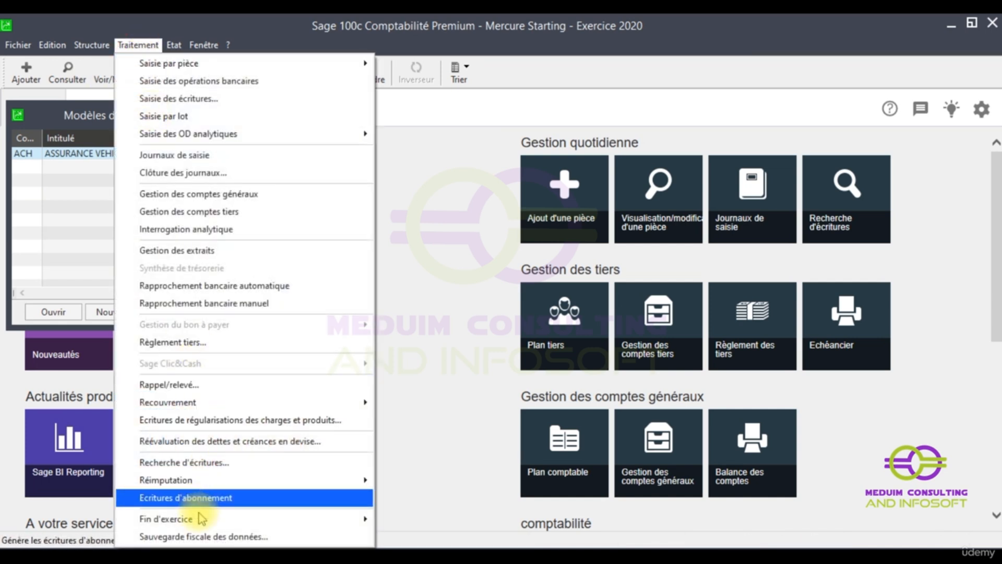
click(199, 495)
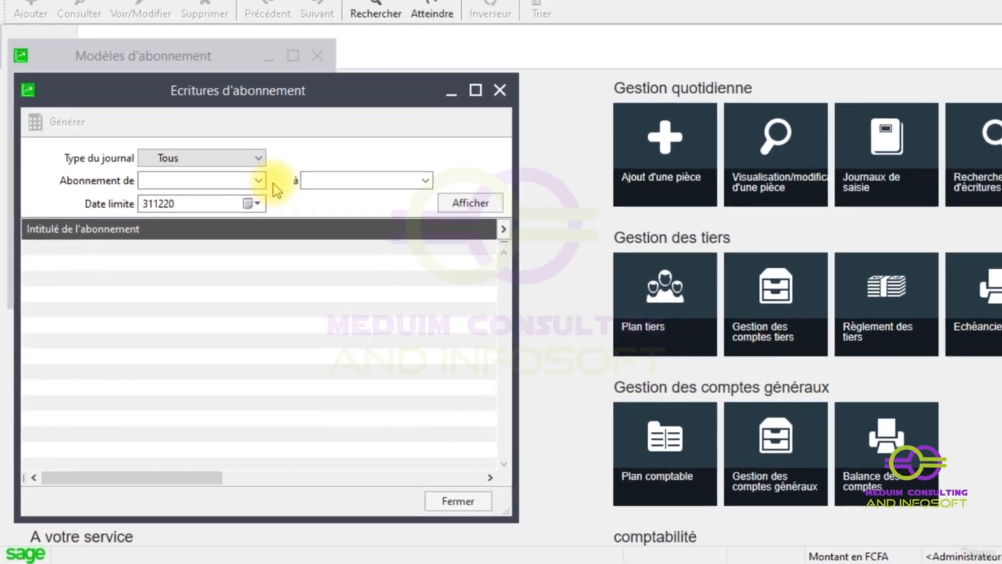
click(259, 180)
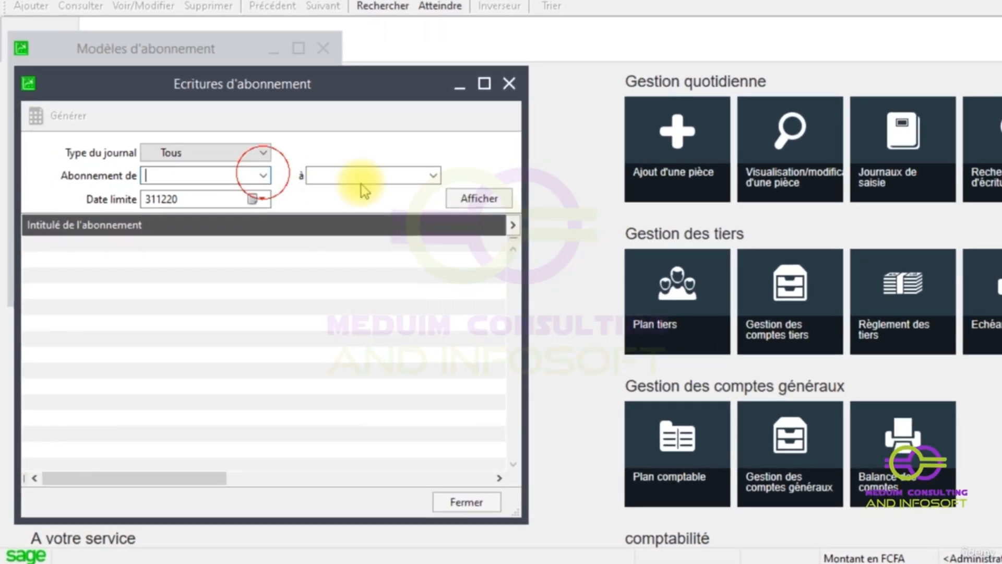
click(426, 180)
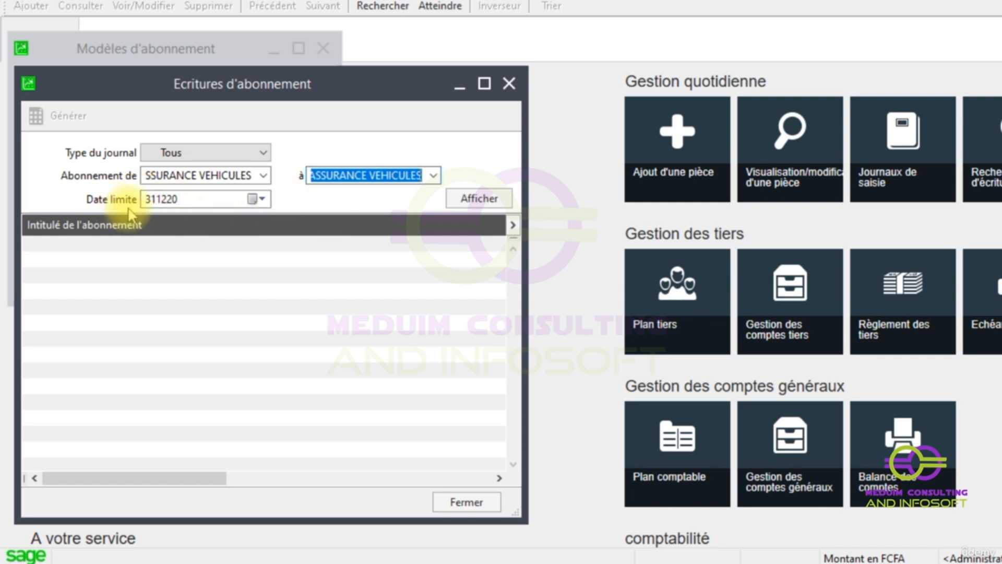
- Display the ASSURANCE VEHICULES subscription entries up to the 31/12/20 limit and review their dates, amounts and generation marks
click(480, 200)
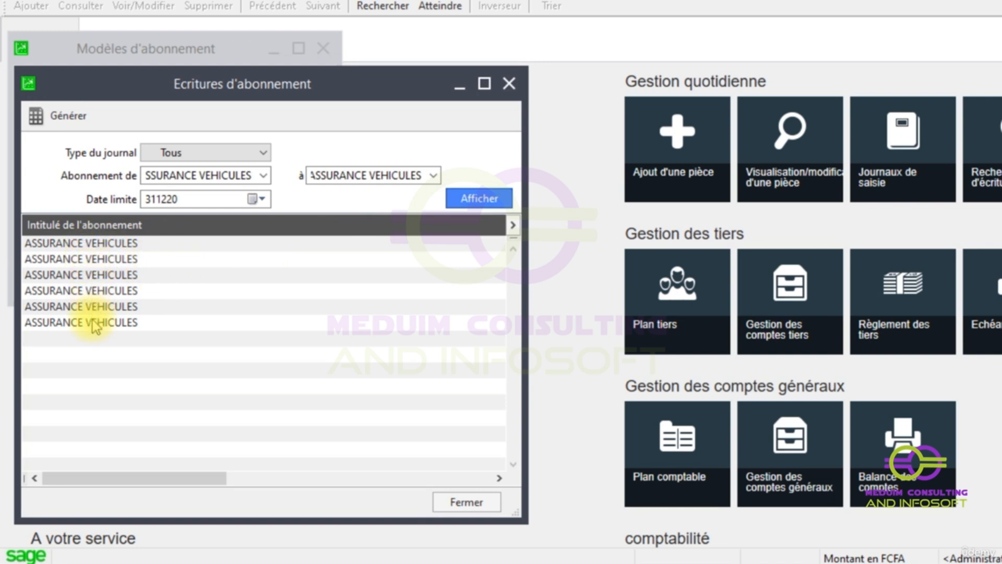
drag(110, 477, 380, 479)
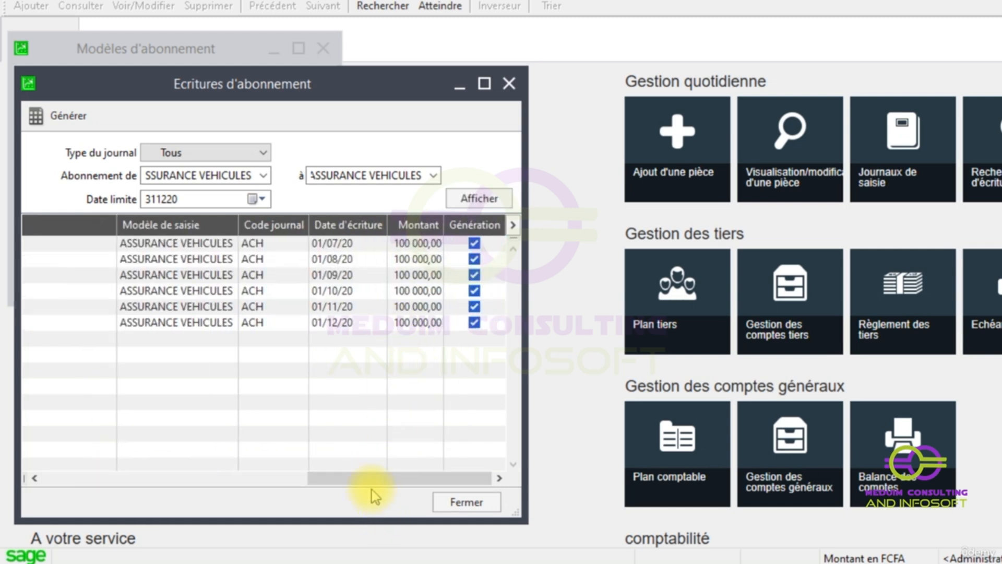
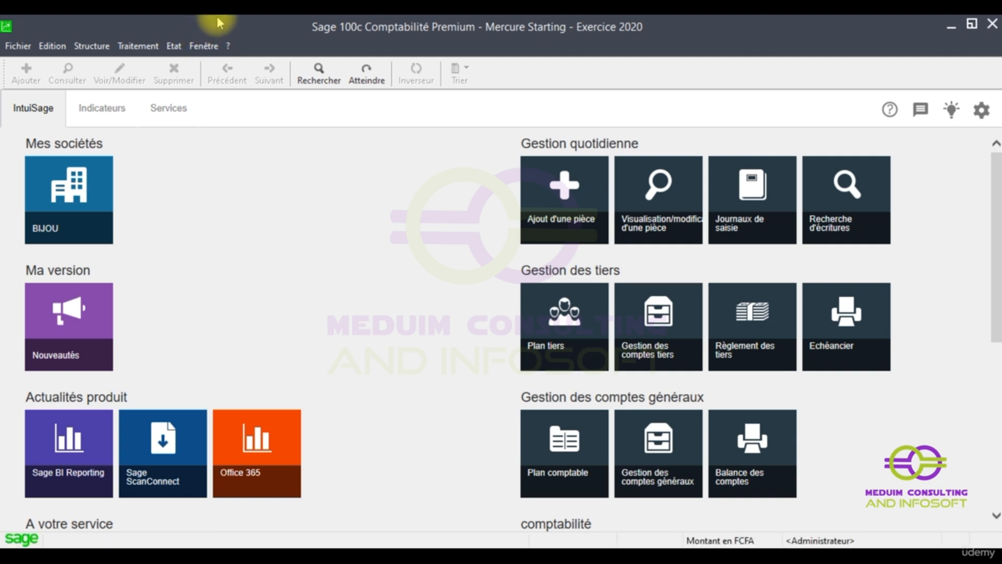
- Open the entry search (Recherche d'écritures) and view its extended criteria (Avec des critères étendus) before returning to Rapide simplifié
click(148, 46)
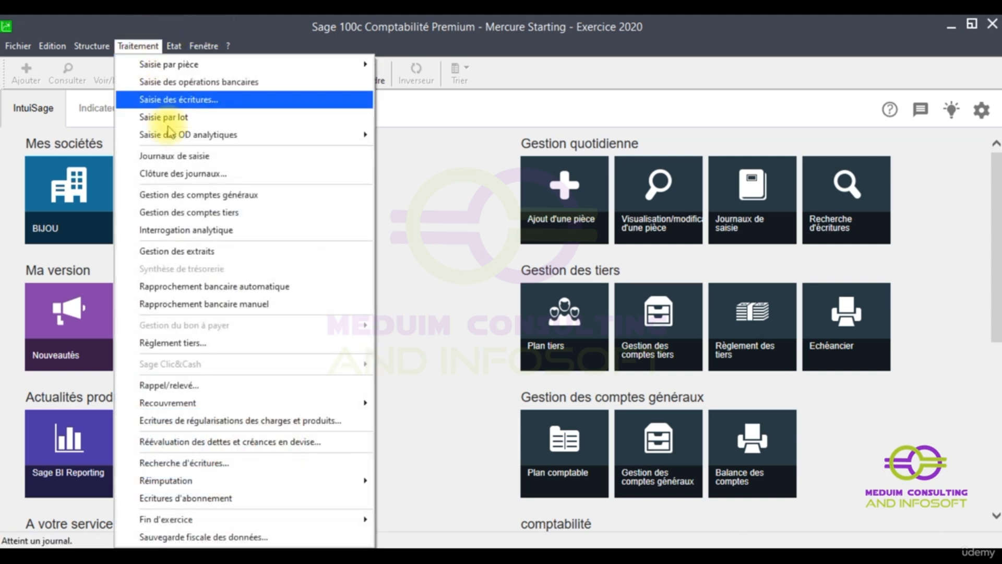
click(188, 463)
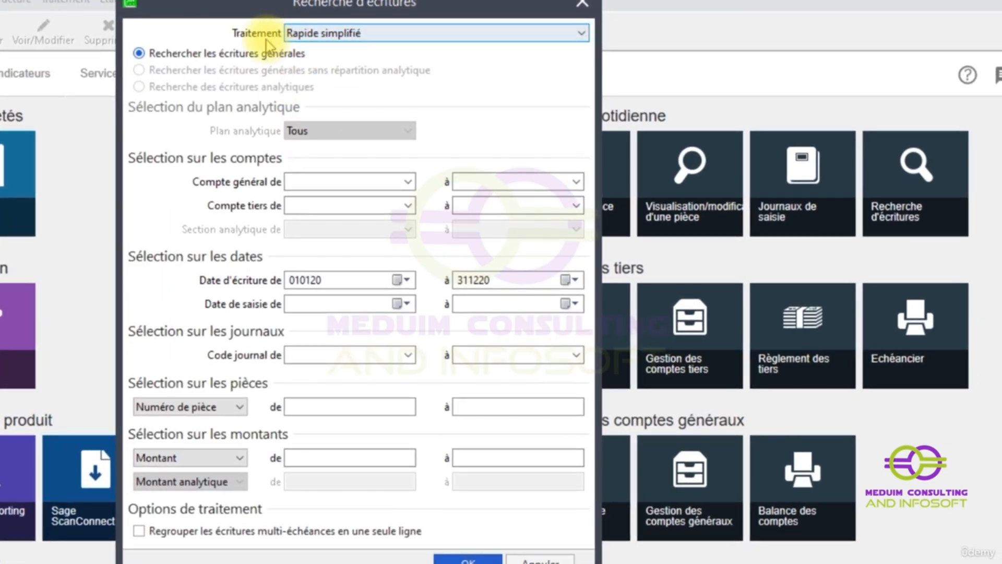
click(352, 38)
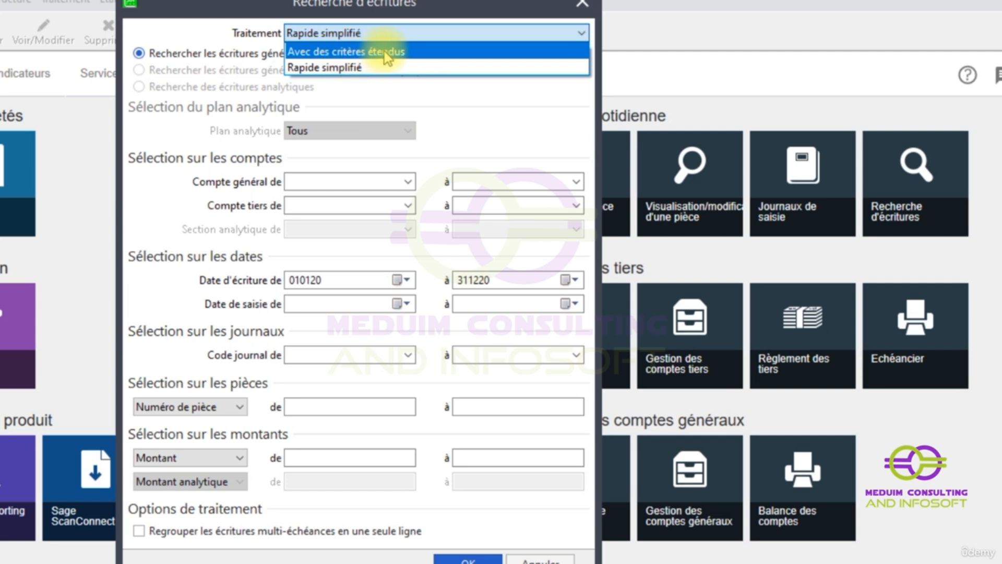
click(325, 52)
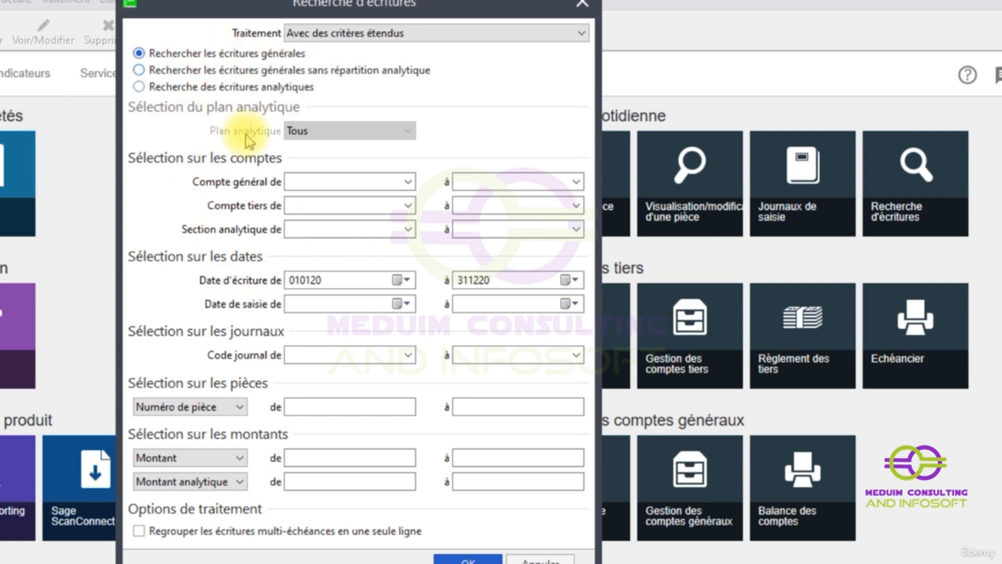
click(336, 35)
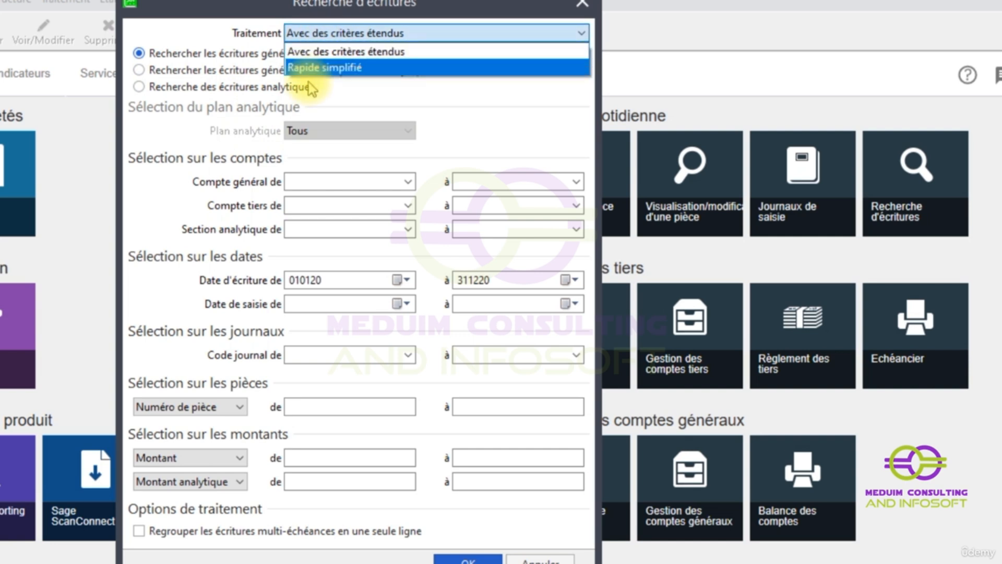
click(325, 68)
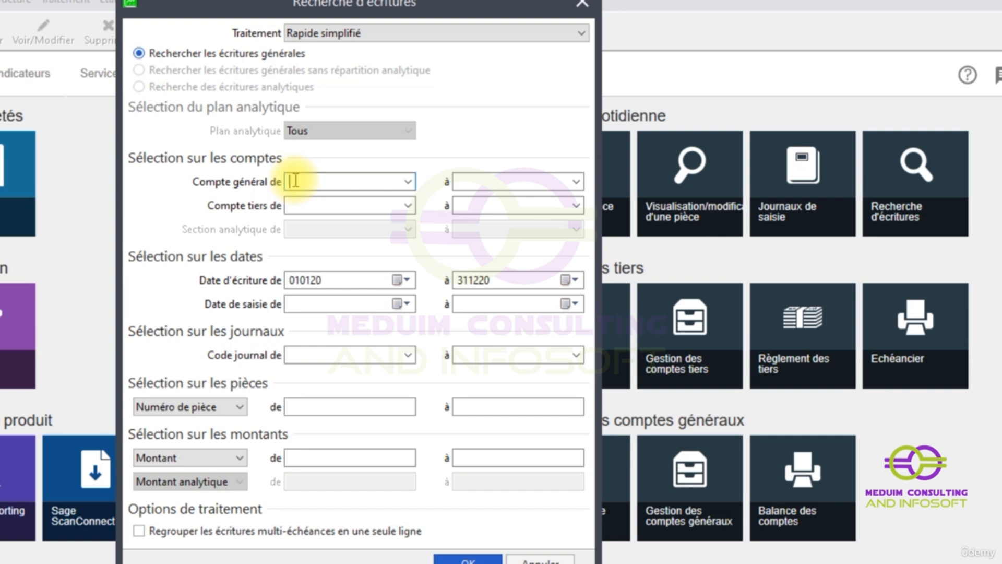
- Search the entries of general account 6271, using it as both ends of the range, and view their amounts
text(6271)
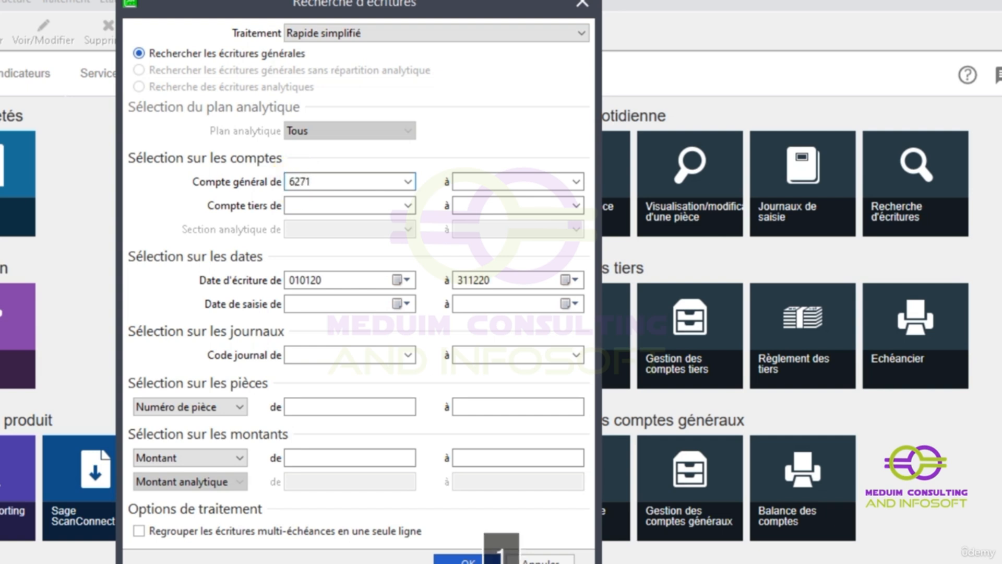
key(Tab)
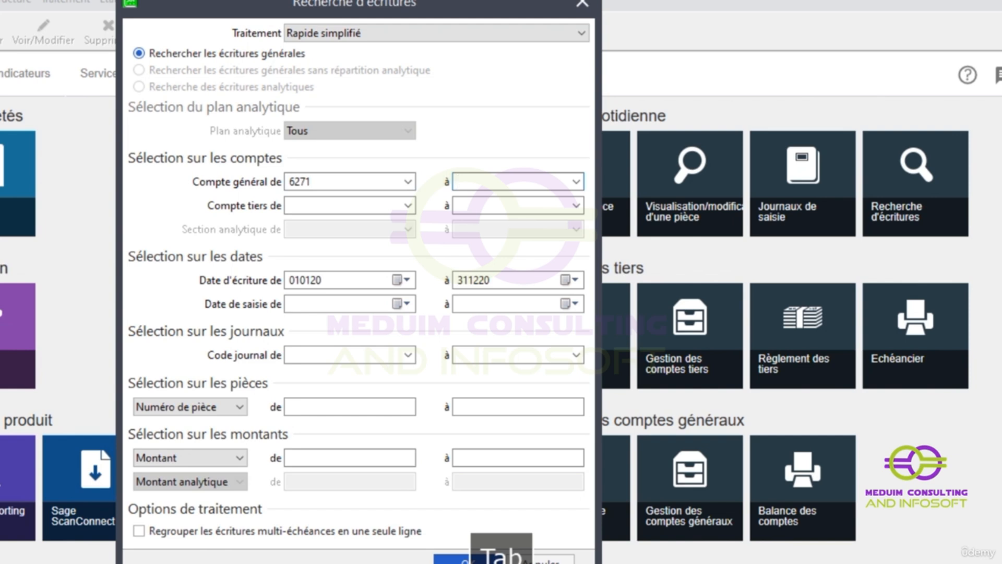
text(6271)
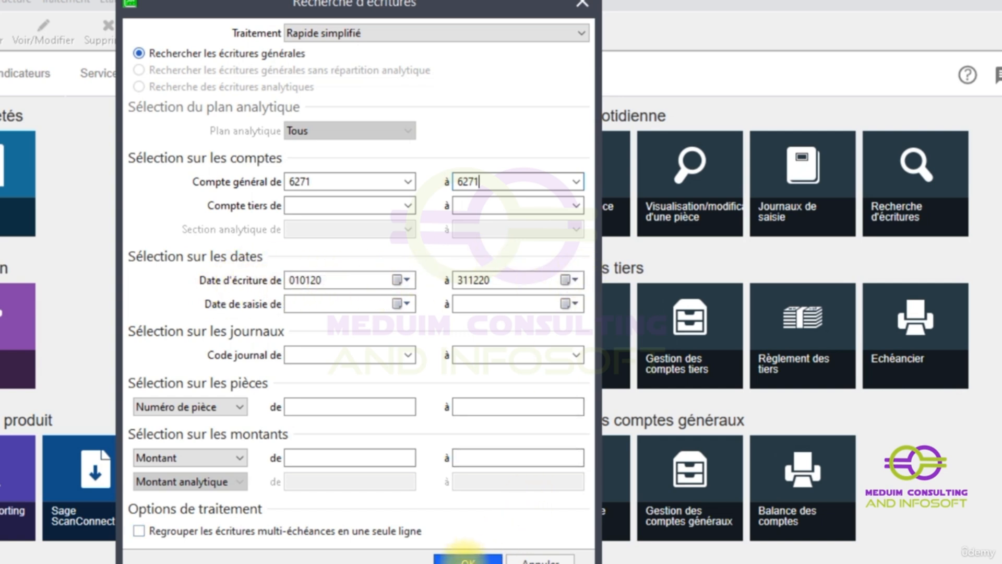
click(466, 557)
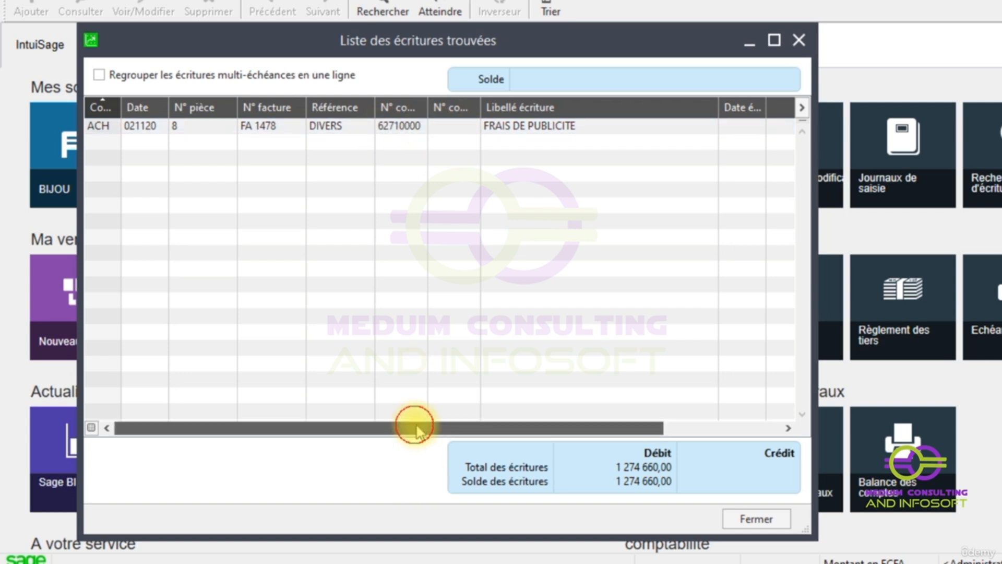
drag(414, 428, 666, 409)
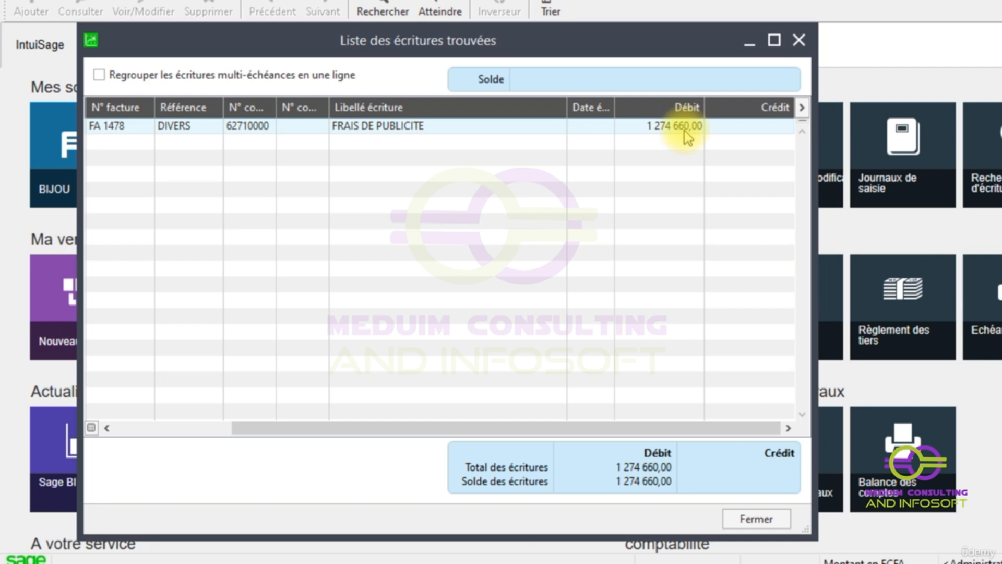
- Open the FRAIS DE PUBLICITE entry in its journal, examine its three lines with their amounts, and close the journal and results
click(401, 128)
double_click(398, 125)
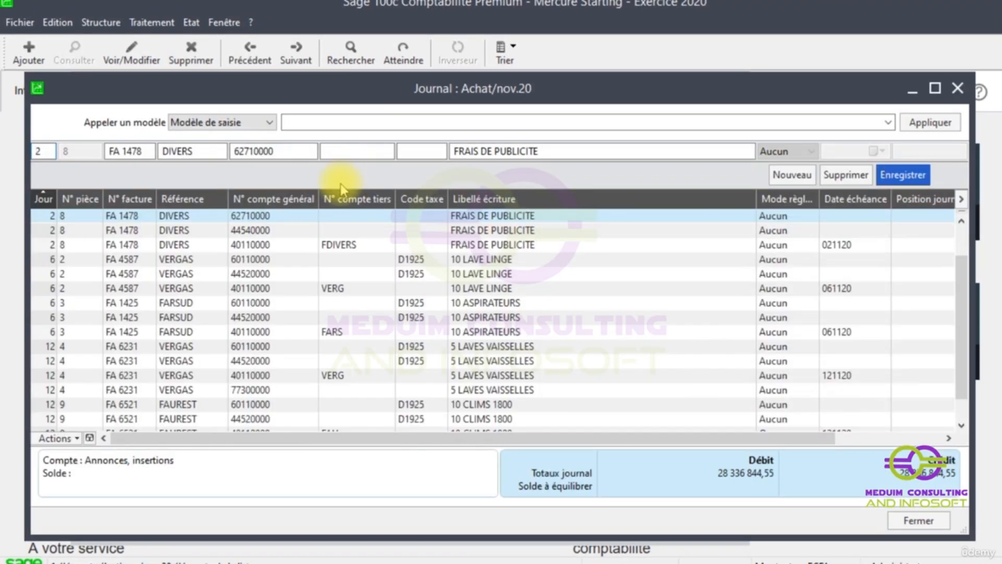
shift+click(249, 247)
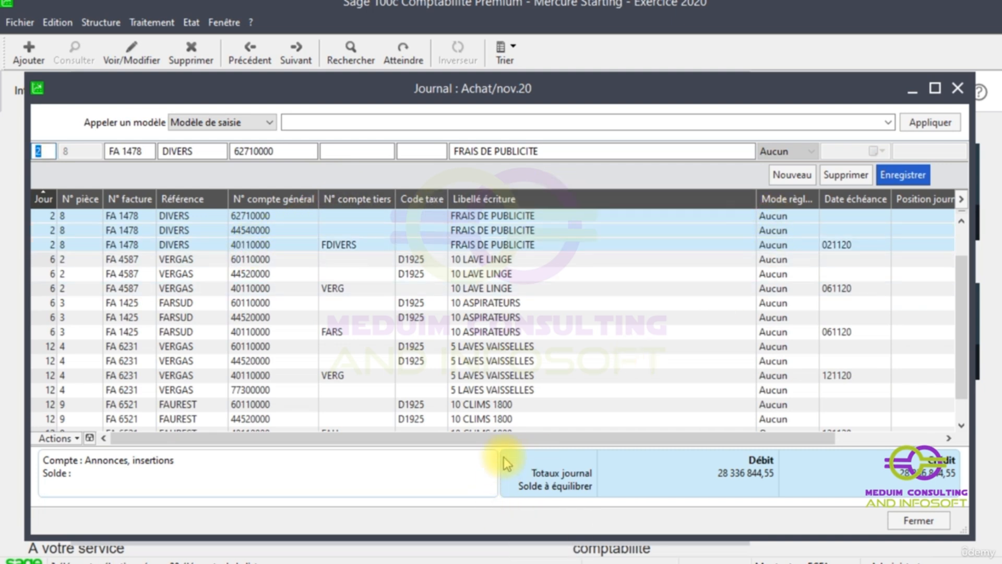
drag(493, 437, 877, 436)
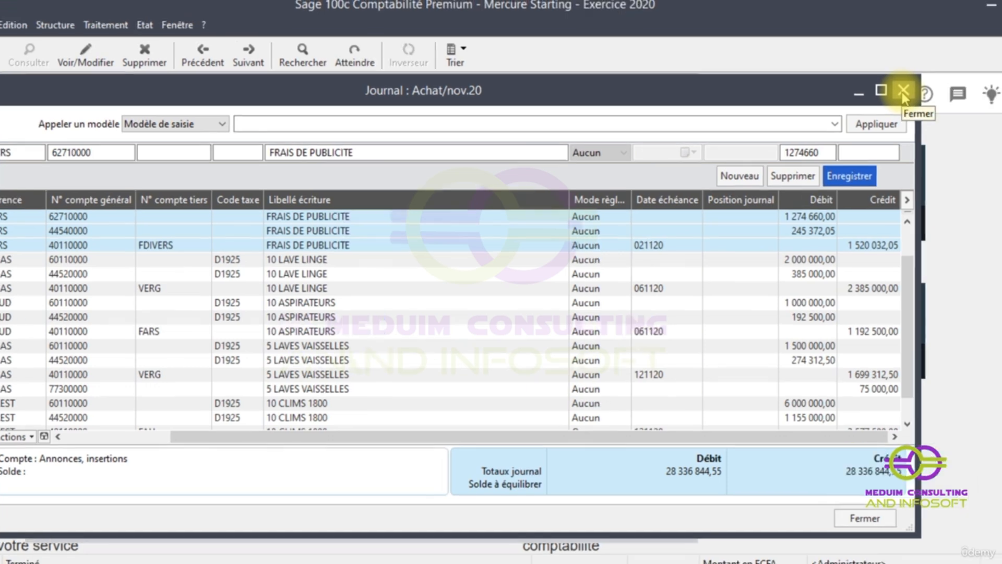
click(957, 90)
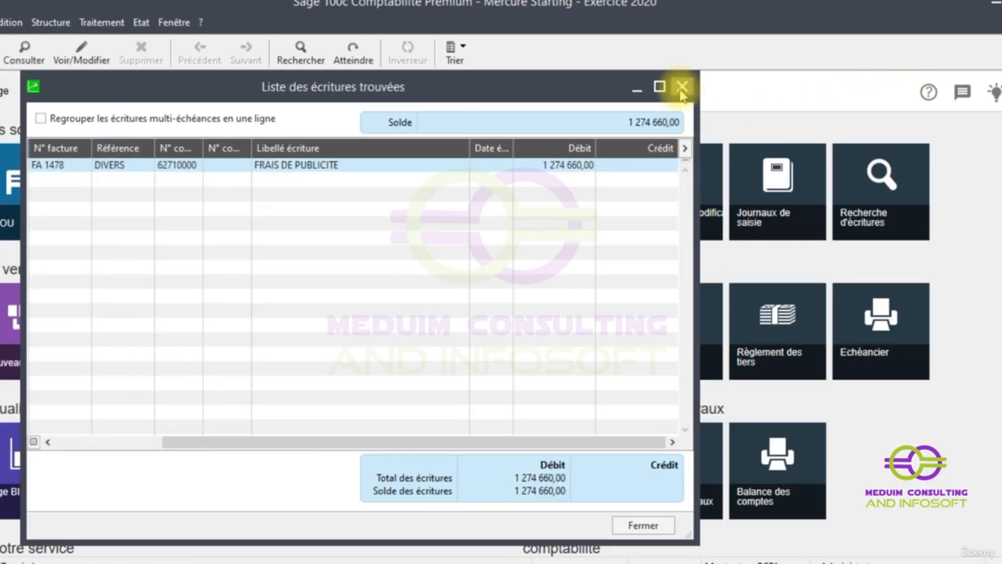
click(683, 99)
- Search the entries with an amount from 14310000 to 14310000 using a new entry search, and view the result's amount columns
click(102, 22)
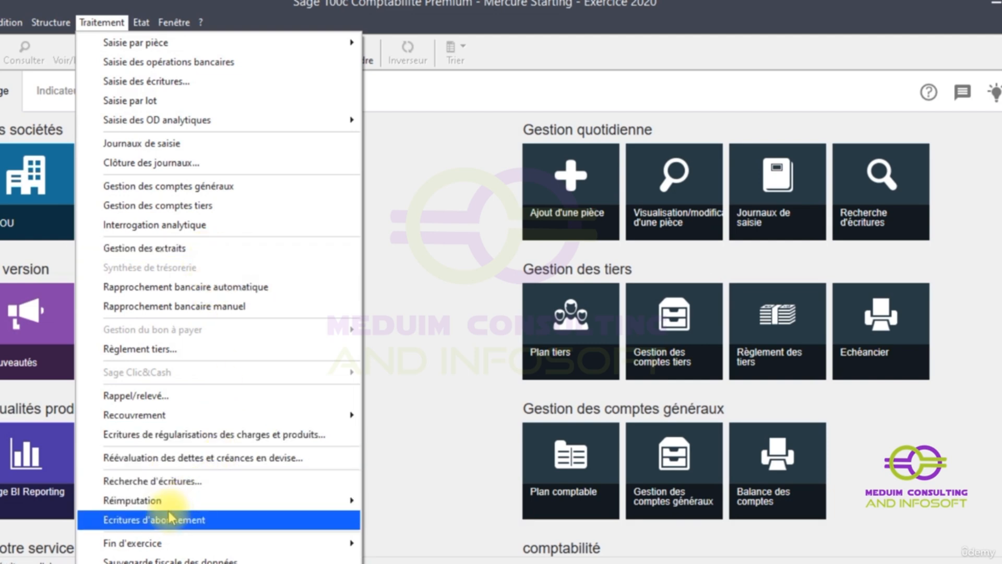
click(163, 487)
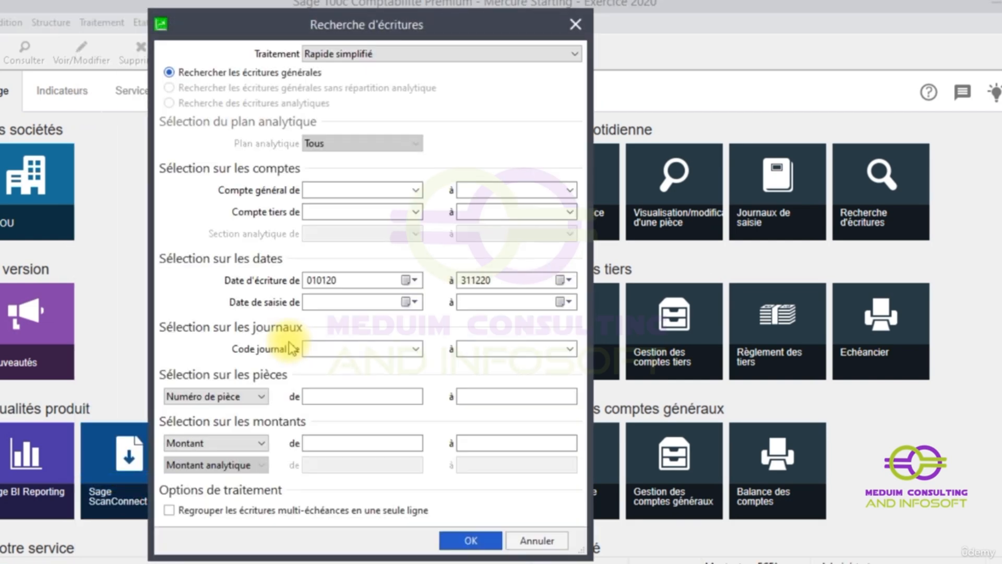
click(319, 441)
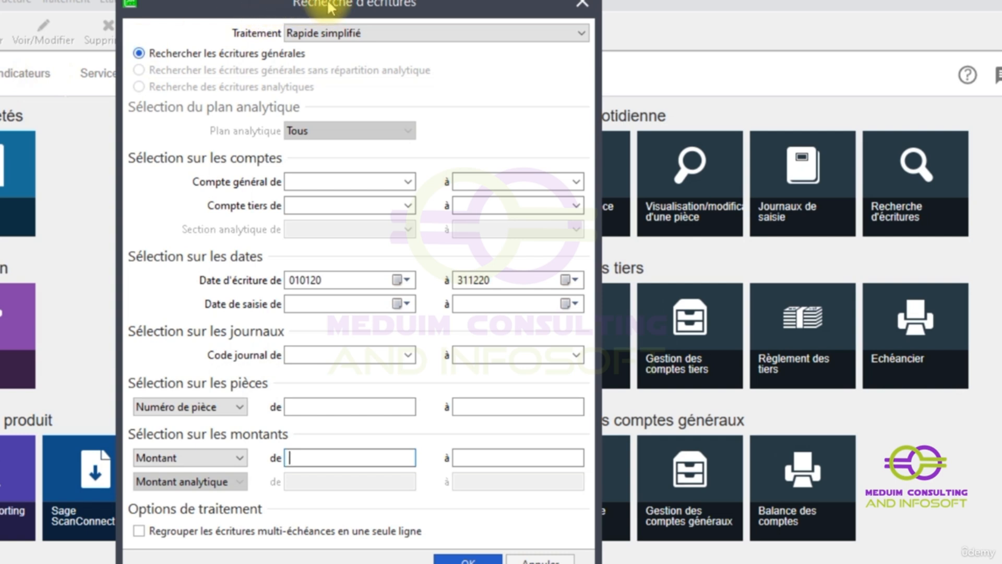
click(298, 457)
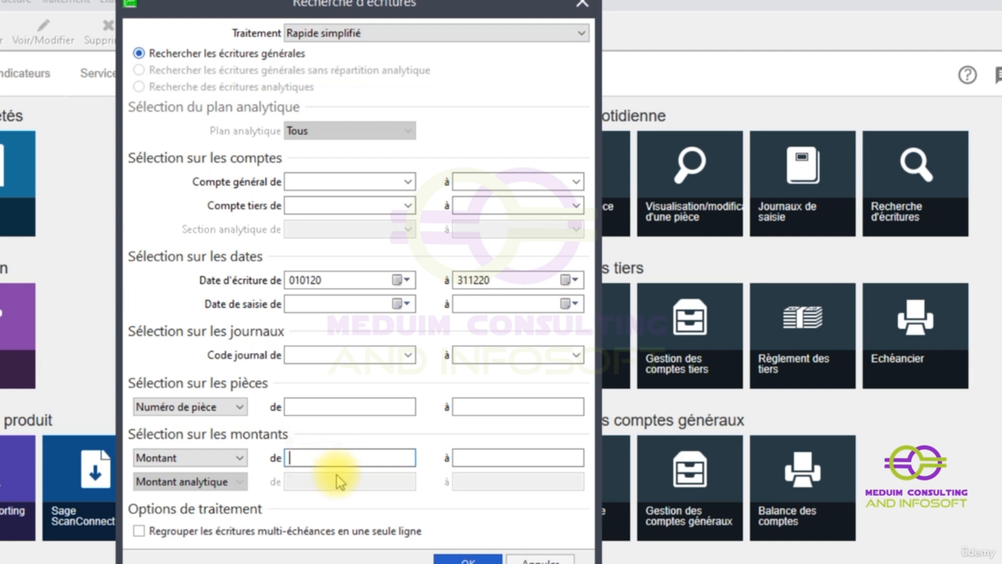
text(14310000)
key(Tab)
text(14)
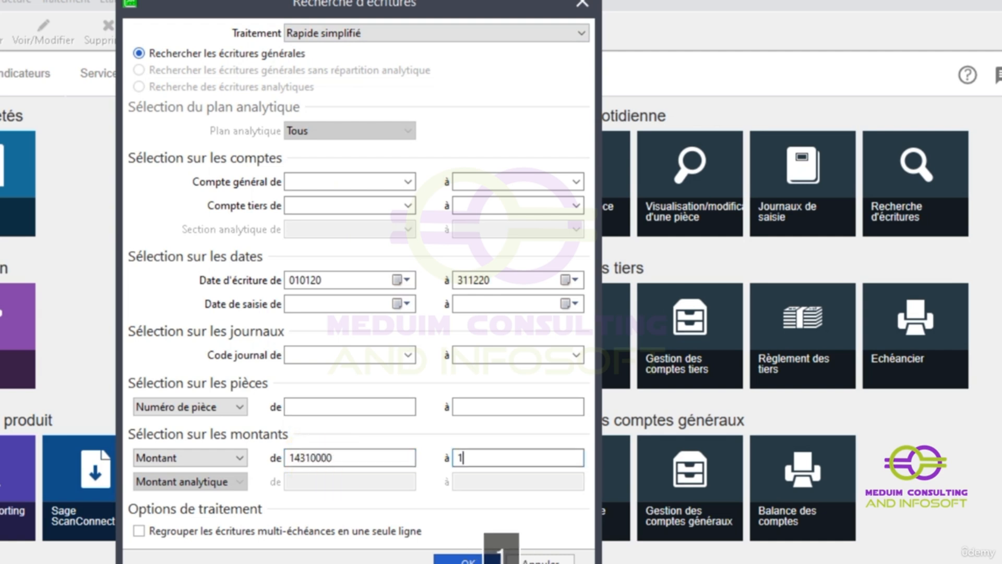
text(310000)
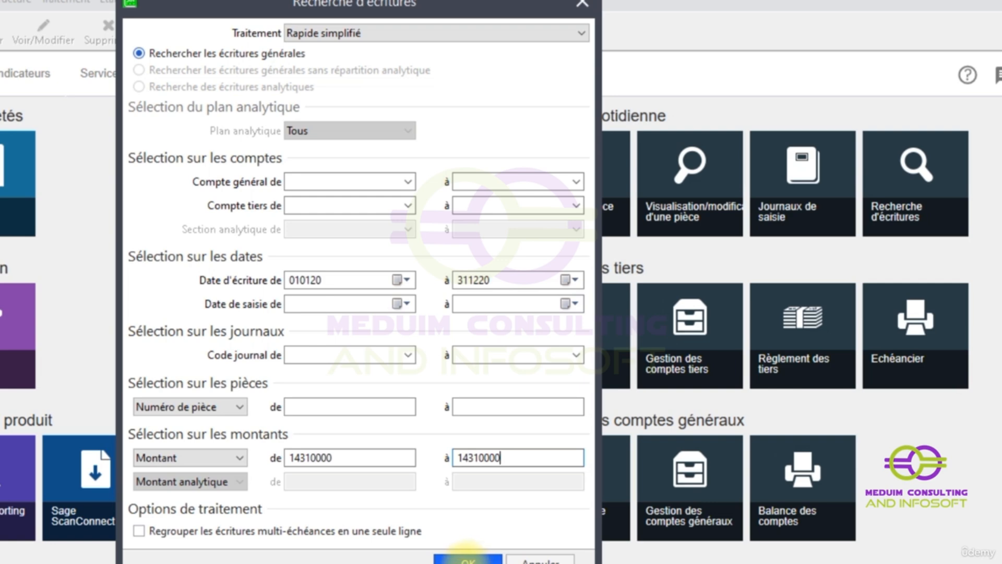
click(468, 557)
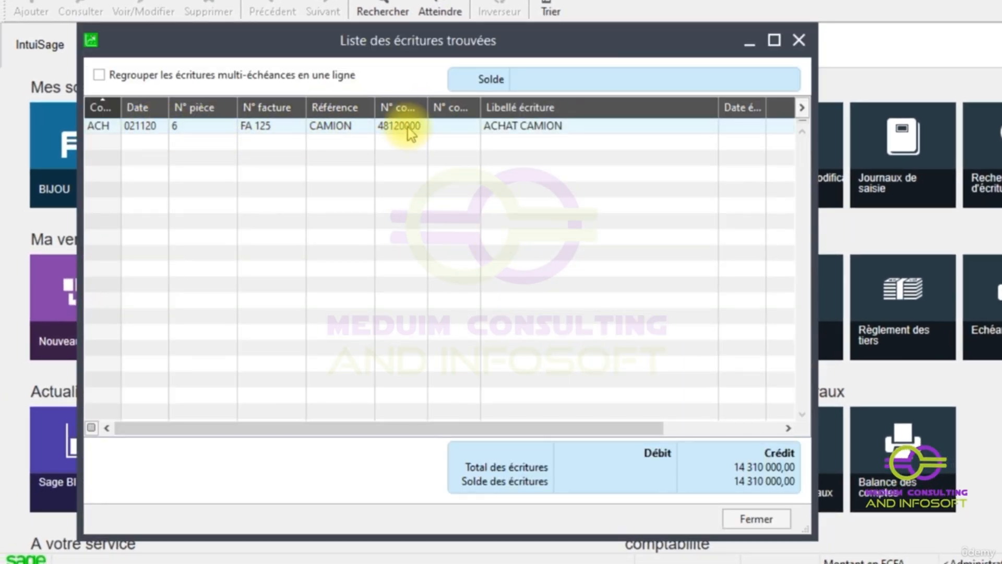
drag(330, 426, 564, 397)
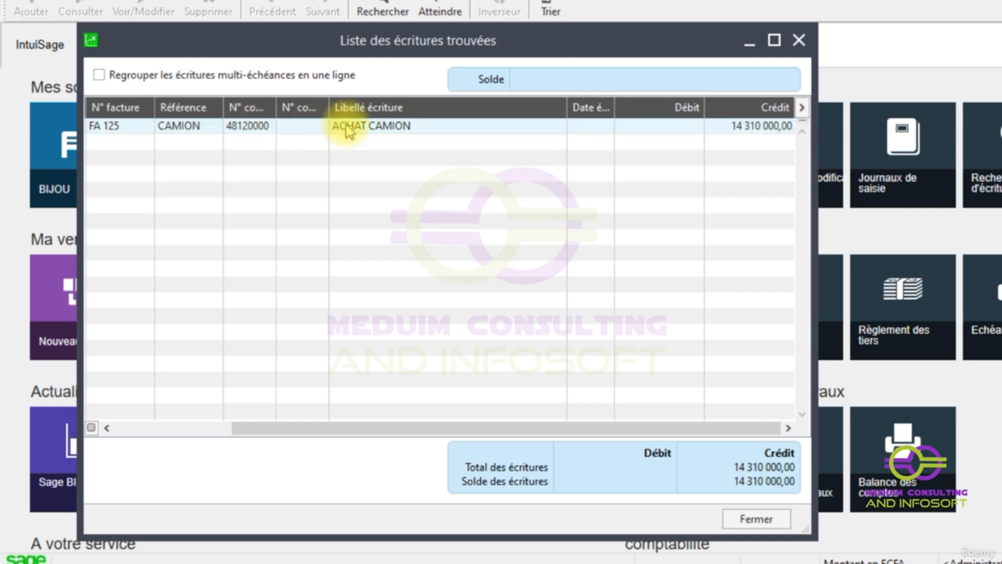
- Open the ACHAT CAMION entry in its purchase journal and examine the three lines of piece 6 with their amounts
click(364, 126)
double_click(364, 126)
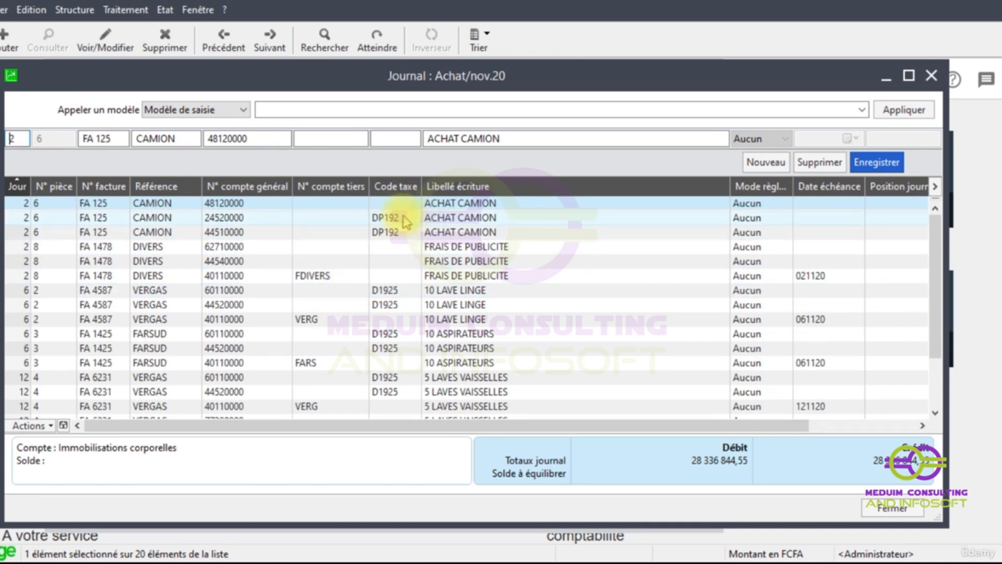
shift+click(437, 232)
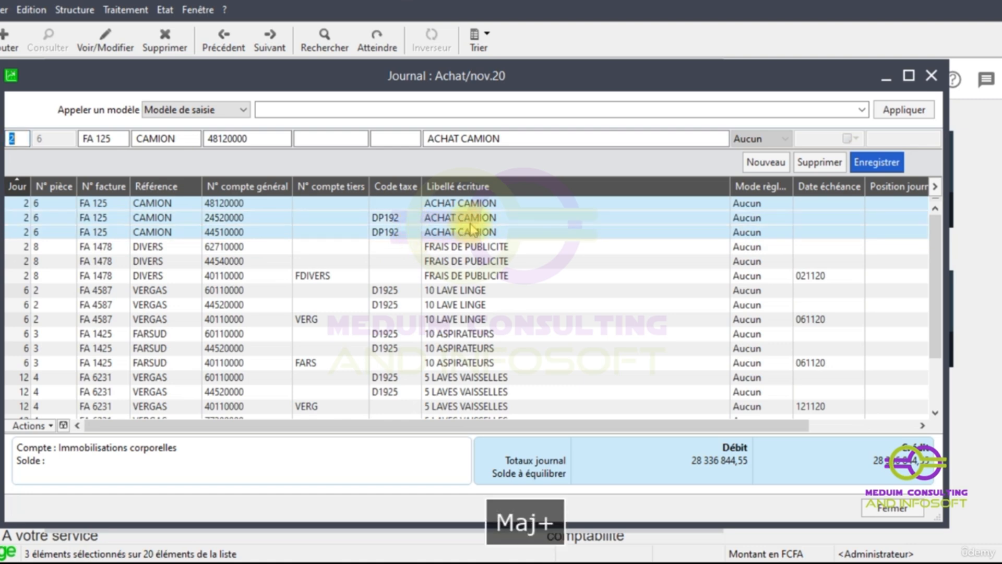
drag(465, 424, 850, 407)
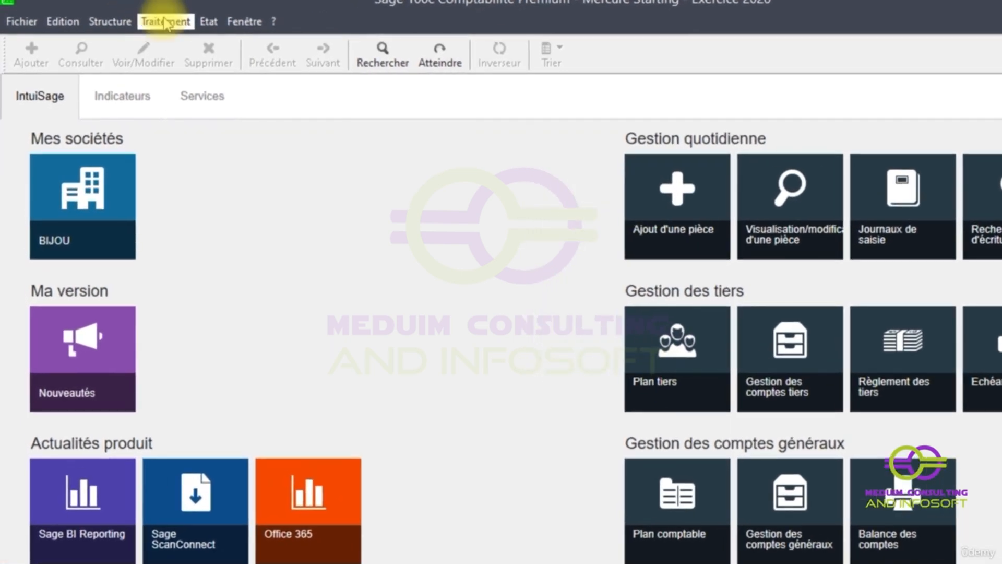
- Start a reallocation of general entries for 010120 to 311220, with 62710000 Annonces, insertions as the source general account
click(139, 46)
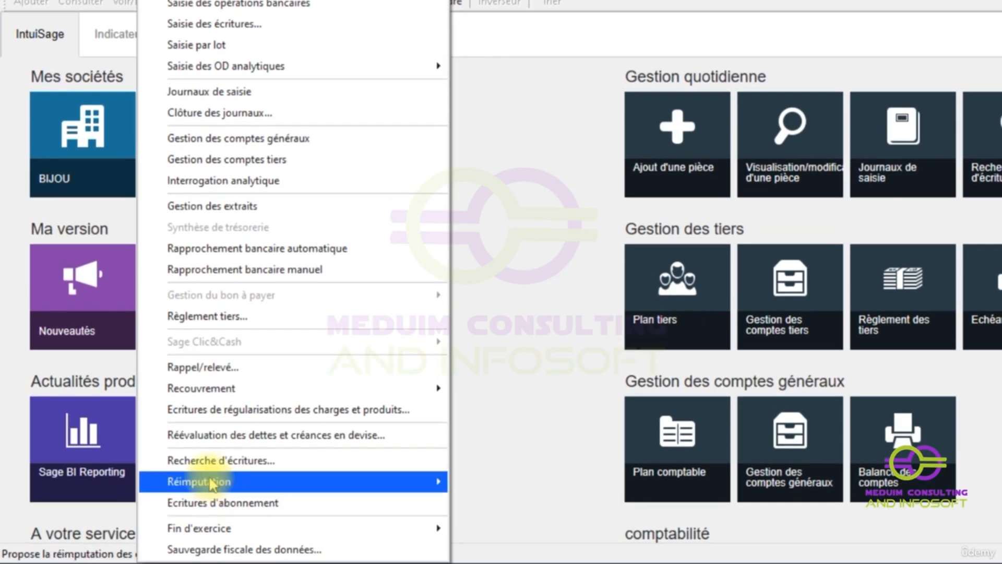
mouse_move(213, 537)
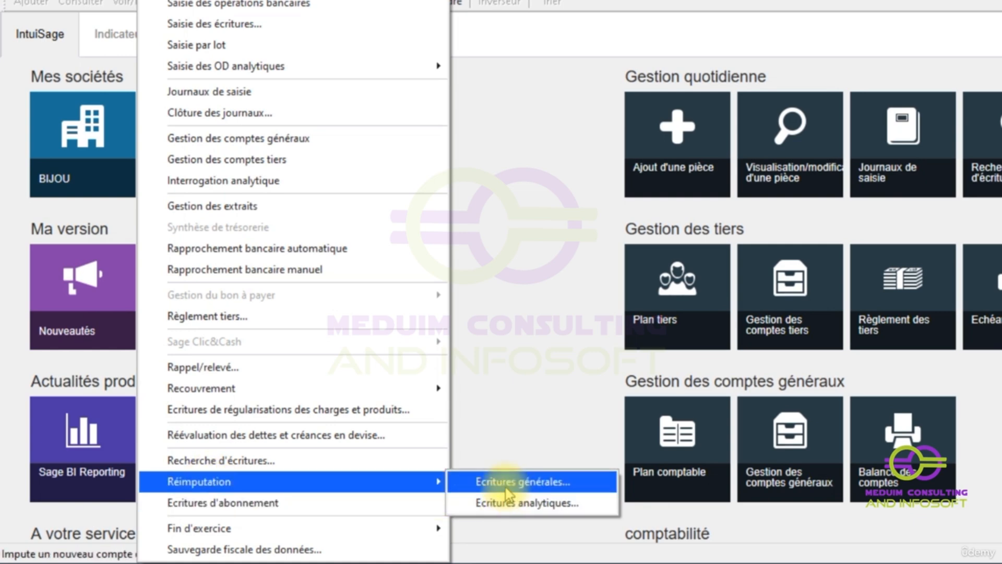
click(521, 482)
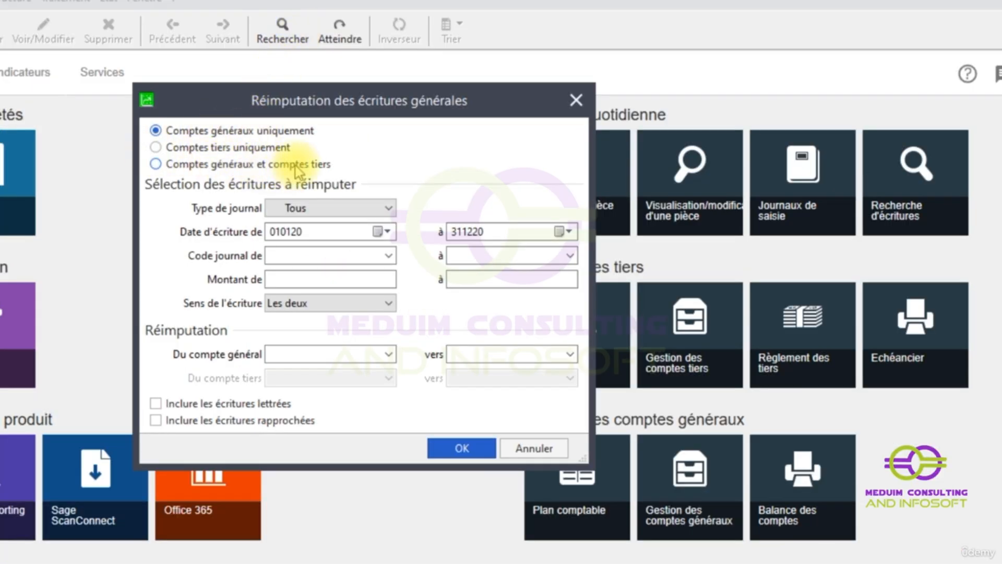
click(292, 356)
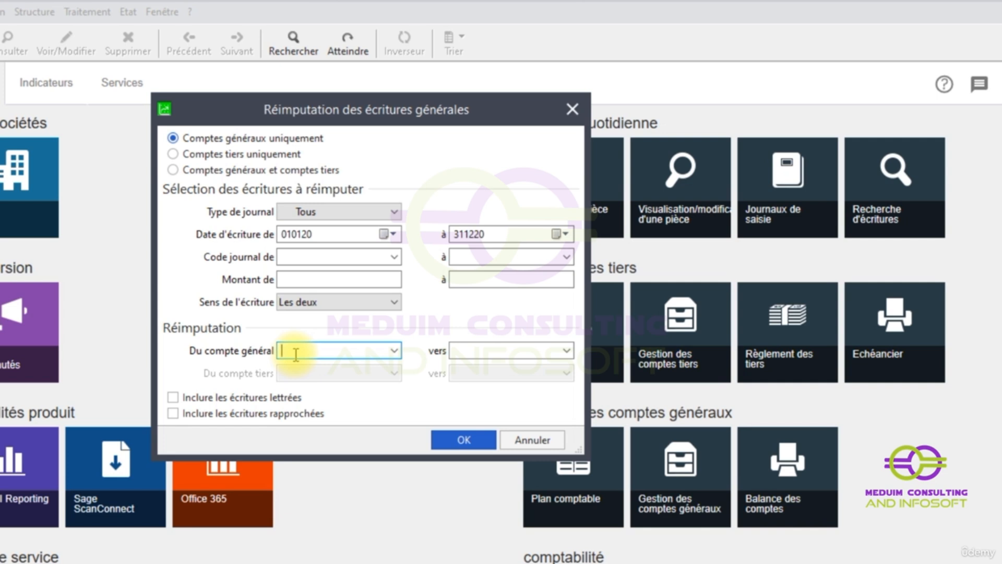
text(627)
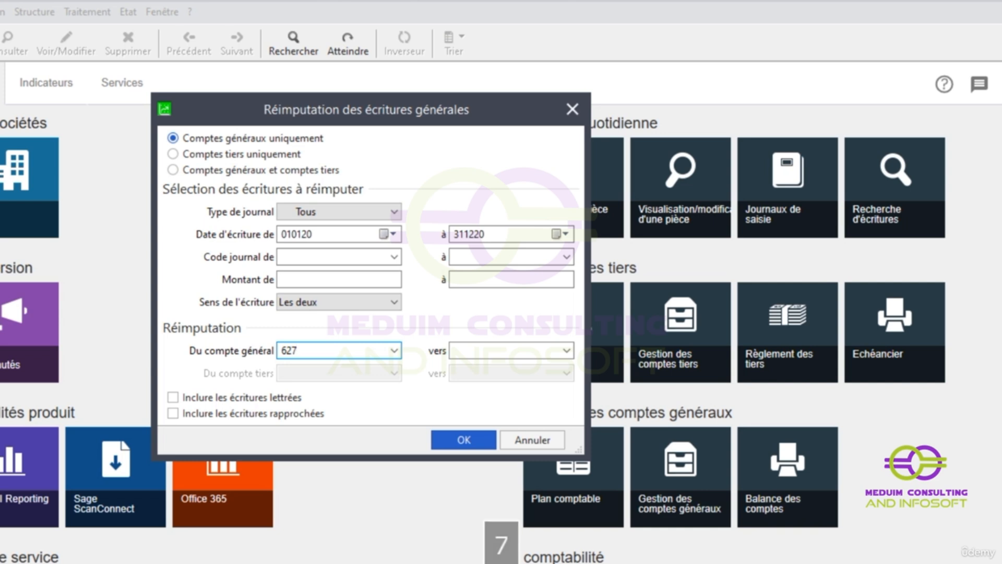
key(F4)
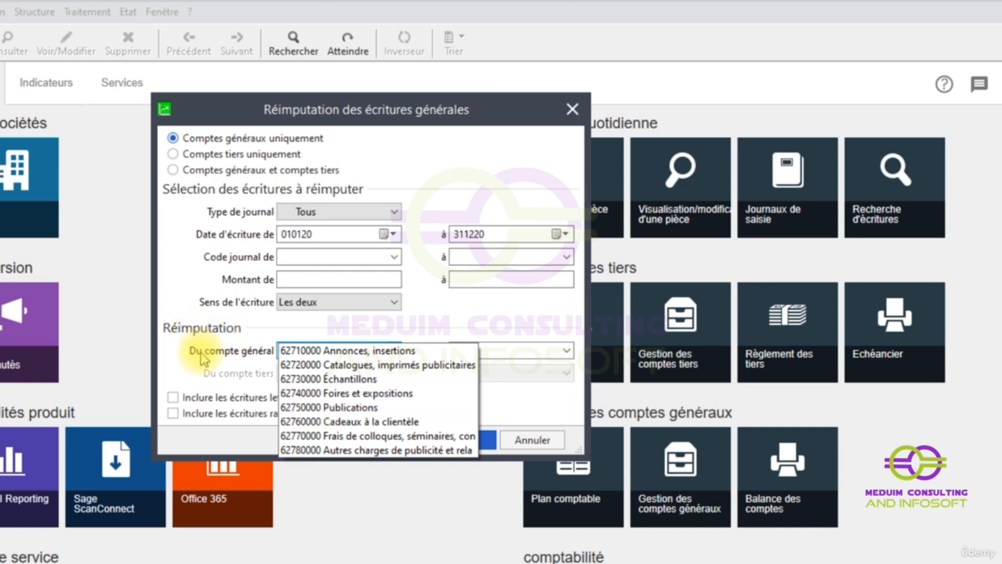
click(345, 349)
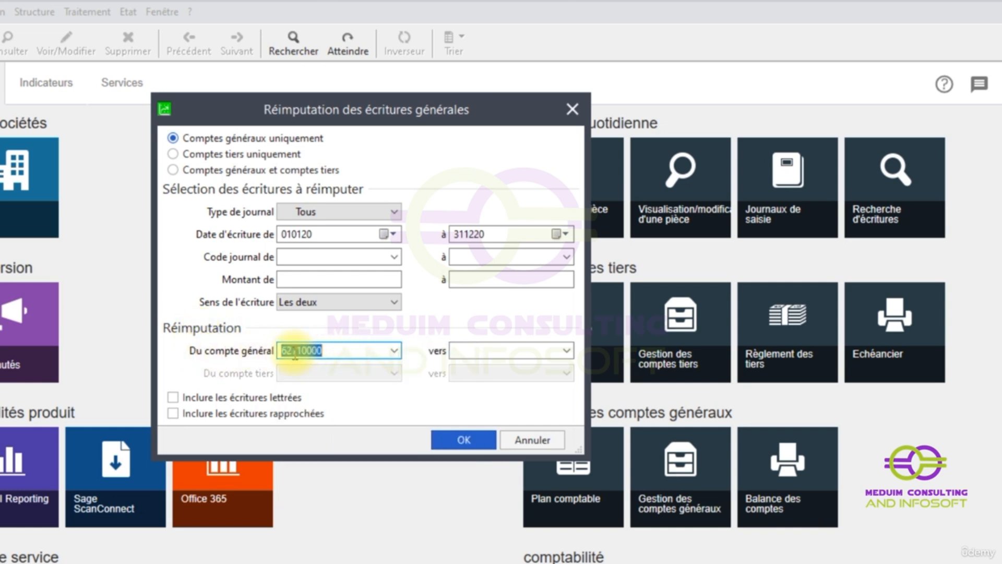
- Set the destination general account to 62750000 Publications and run the reallocation
click(483, 349)
key(F4)
text(62)
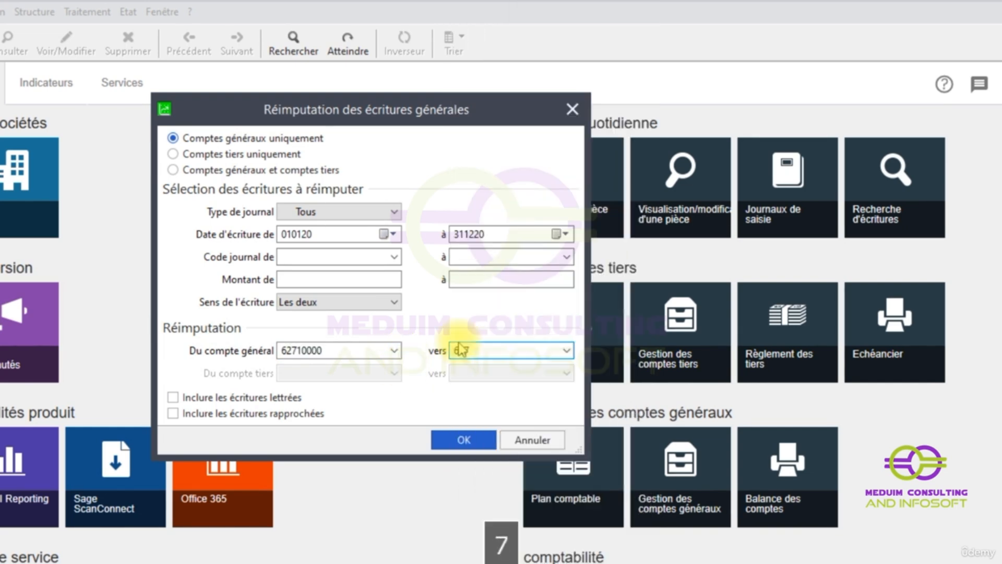
key(F4)
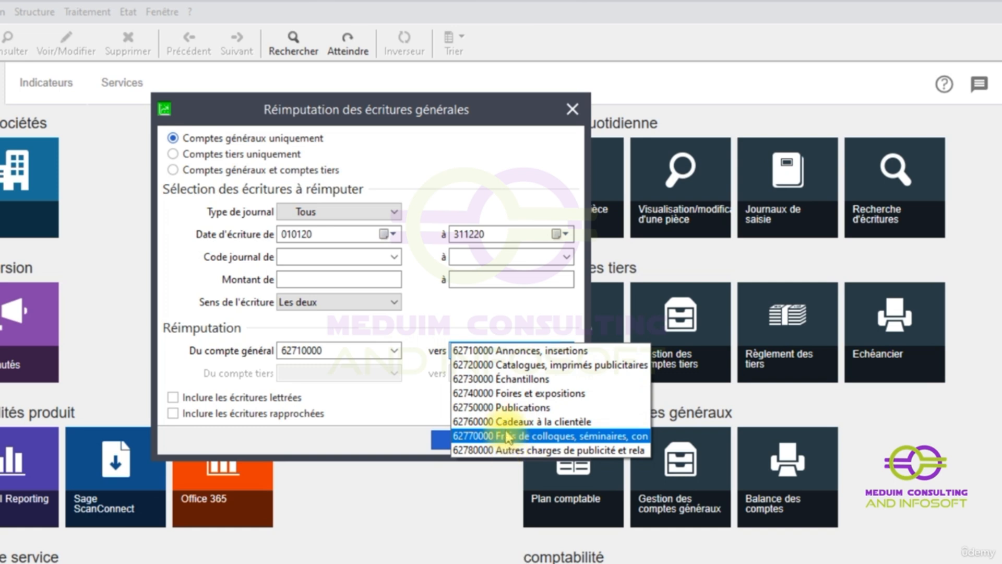
click(497, 408)
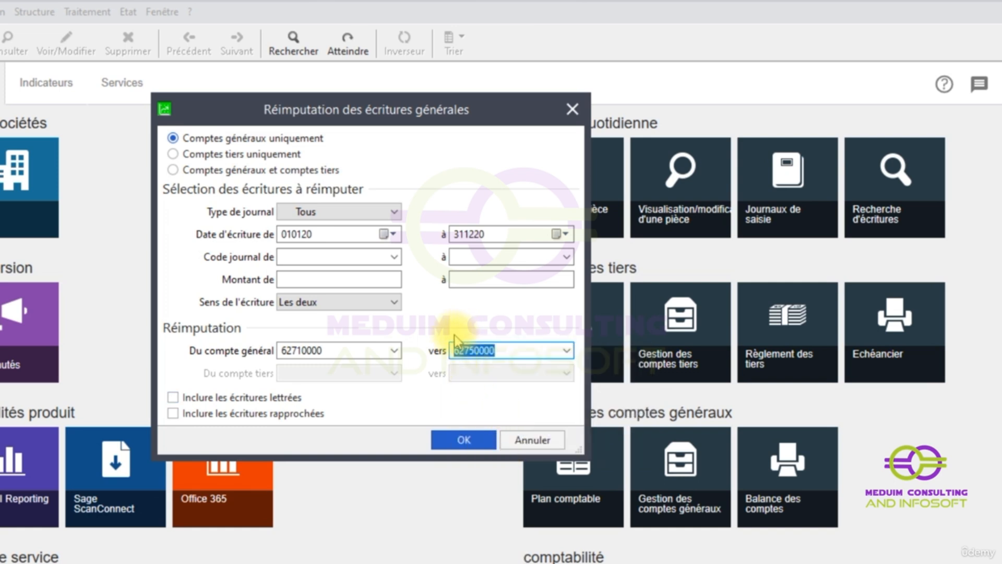
click(451, 442)
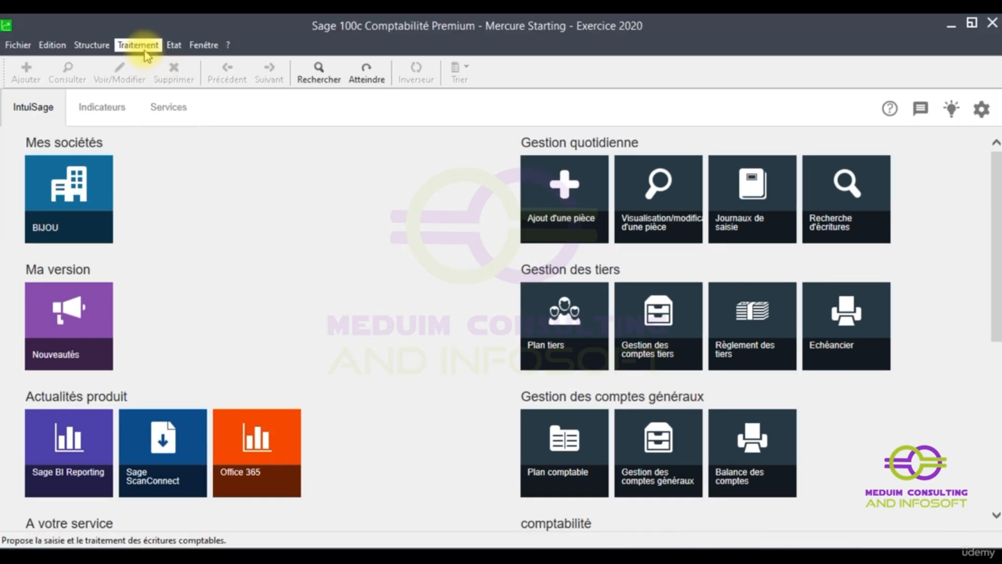
- Check the entries of account 62710000 Annonces, insertions in the general accounts management, and close its query window
click(87, 11)
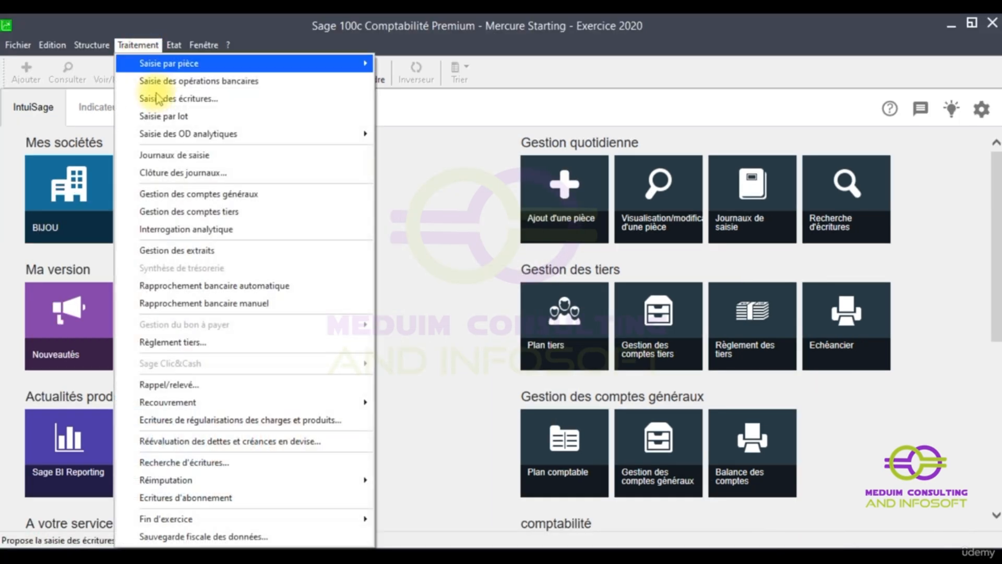
click(211, 194)
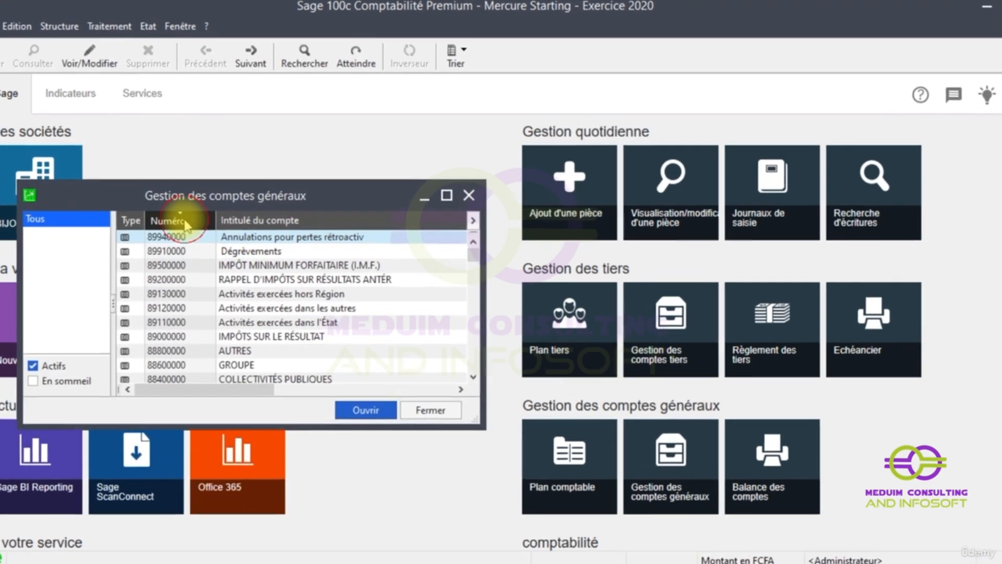
click(217, 223)
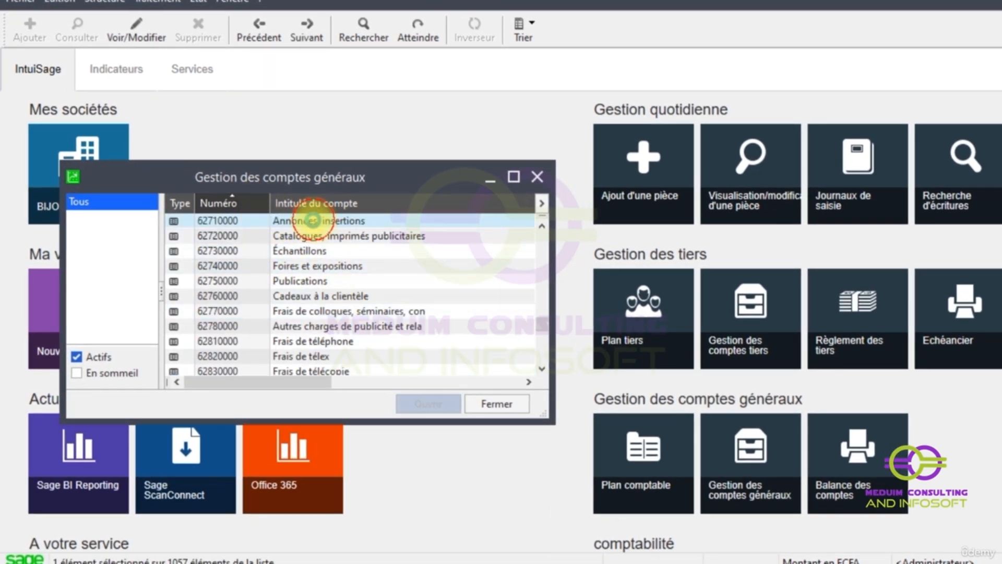
click(318, 225)
double_click(318, 225)
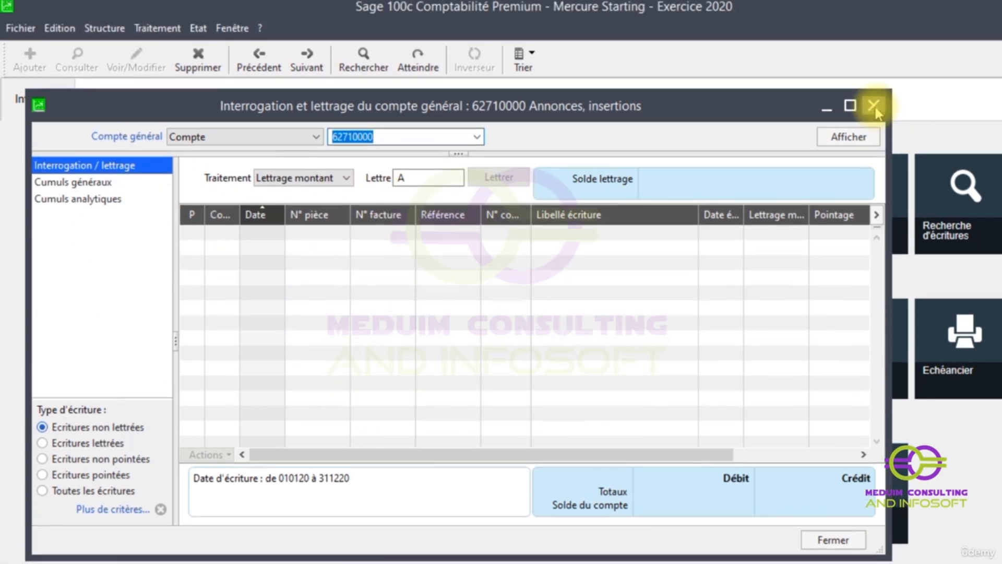
click(874, 107)
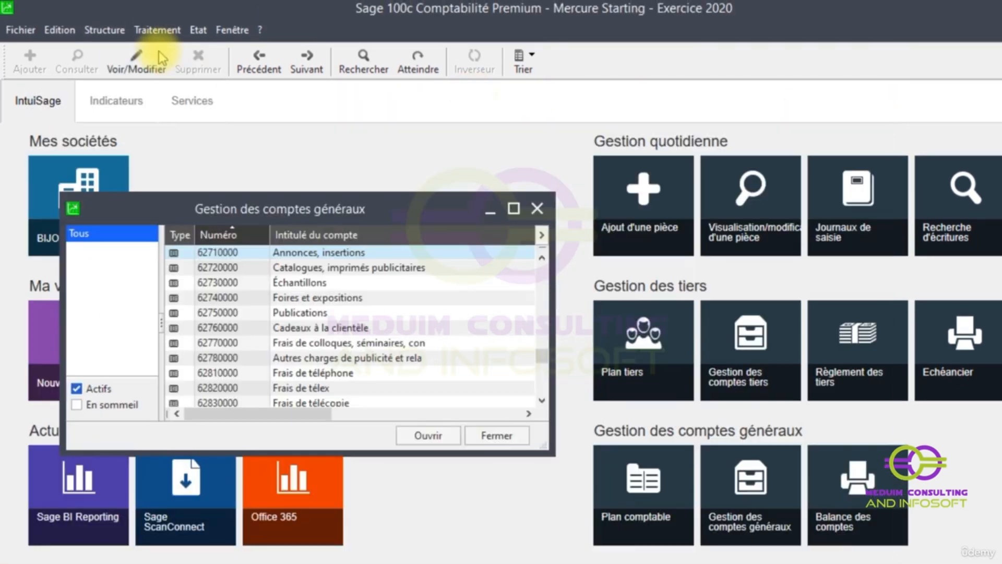
- Open the November 2020 Achat journal, examine the account on the FRAIS DE PUBLICITE lines of piece 8, and close all windows
click(140, 32)
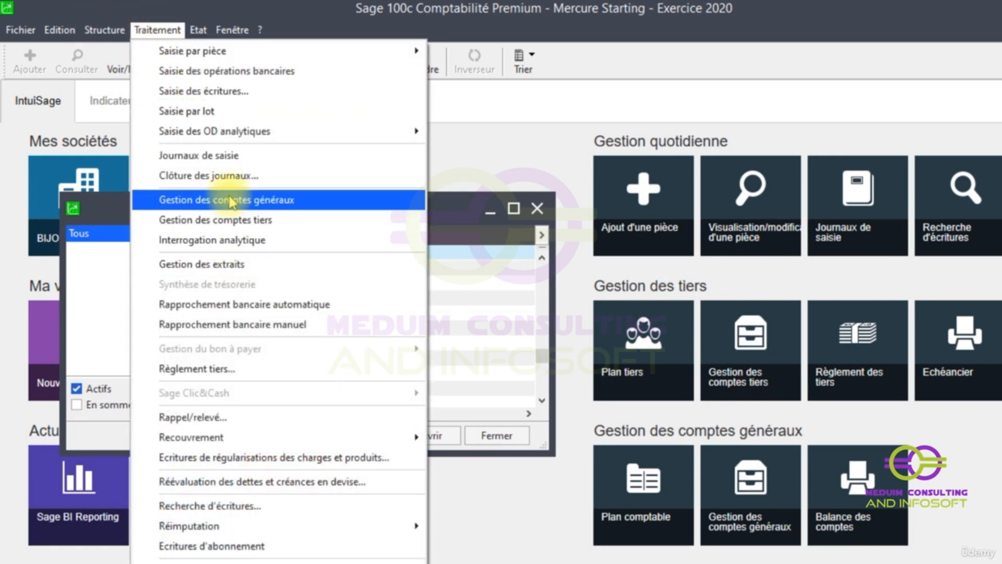
click(219, 156)
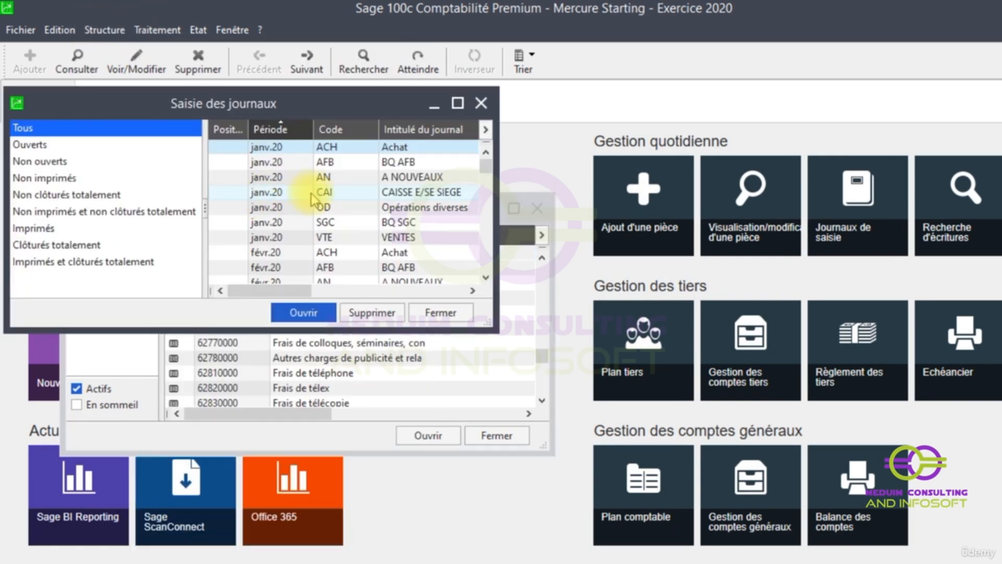
click(52, 145)
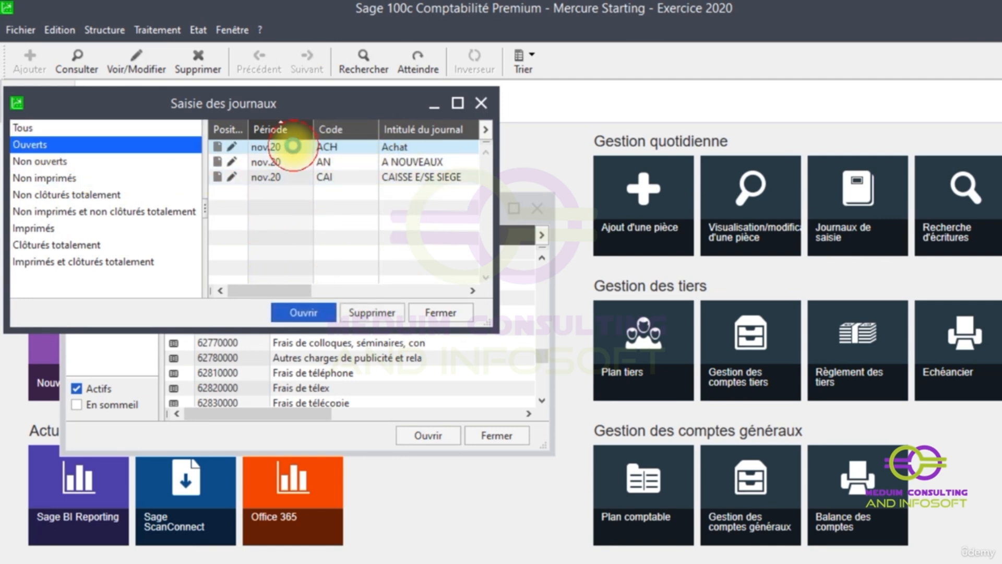
double_click(294, 147)
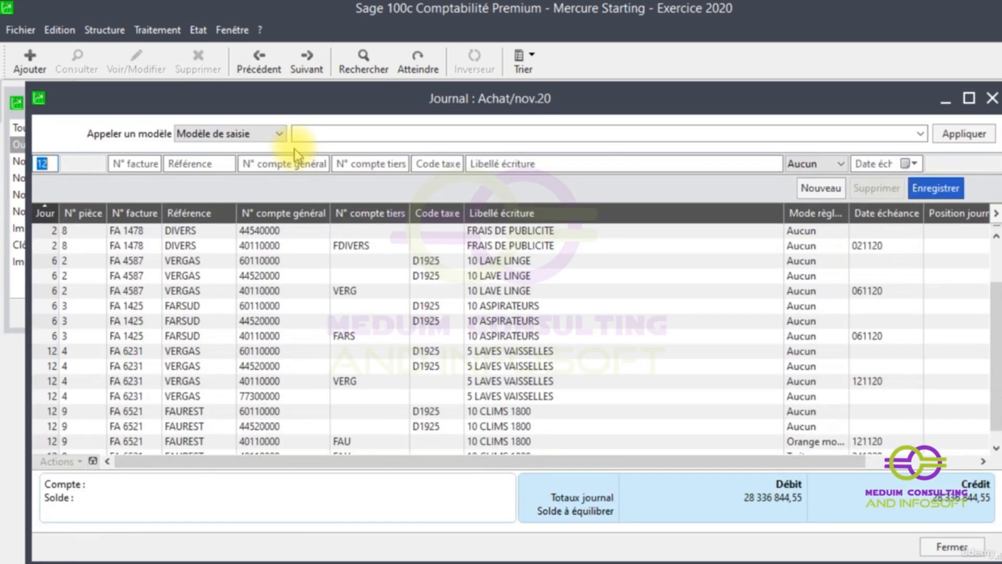
scroll(422, 266, up, 3)
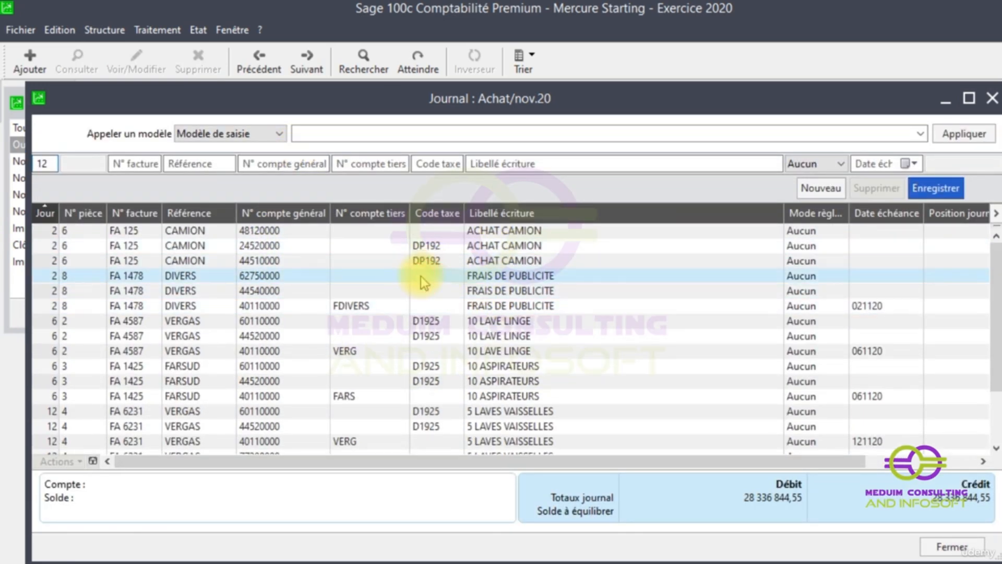
click(421, 276)
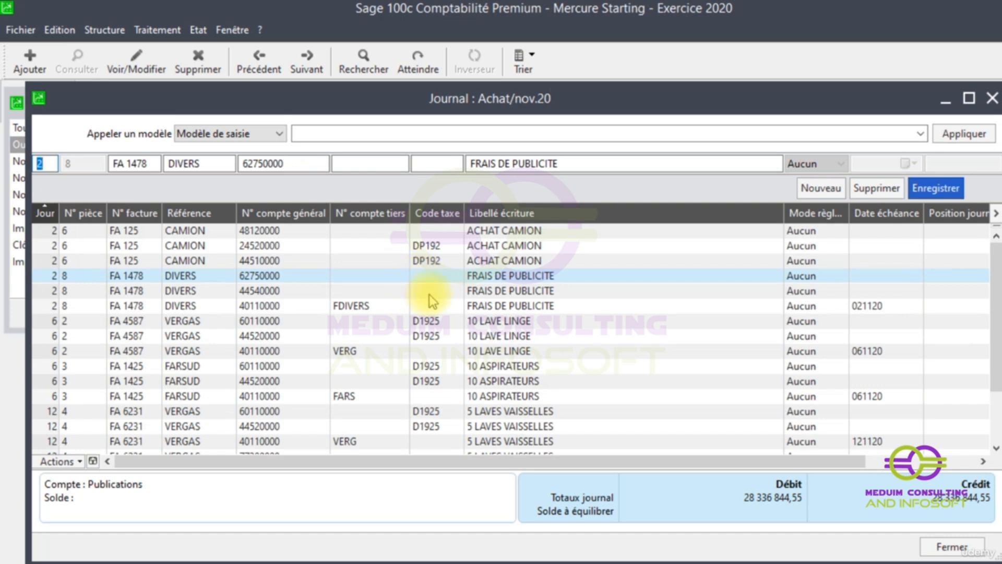
shift+click(457, 309)
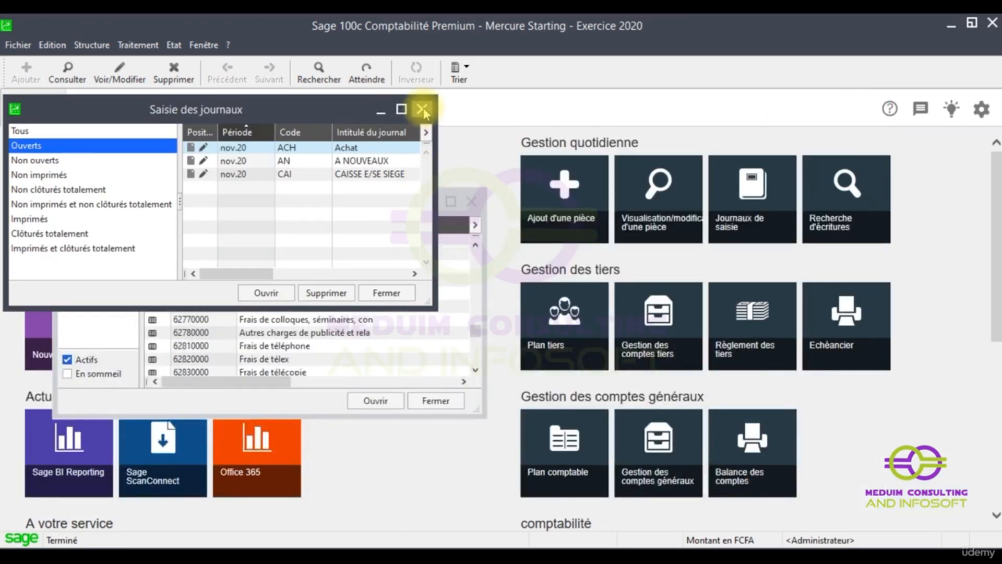
click(418, 107)
click(472, 201)
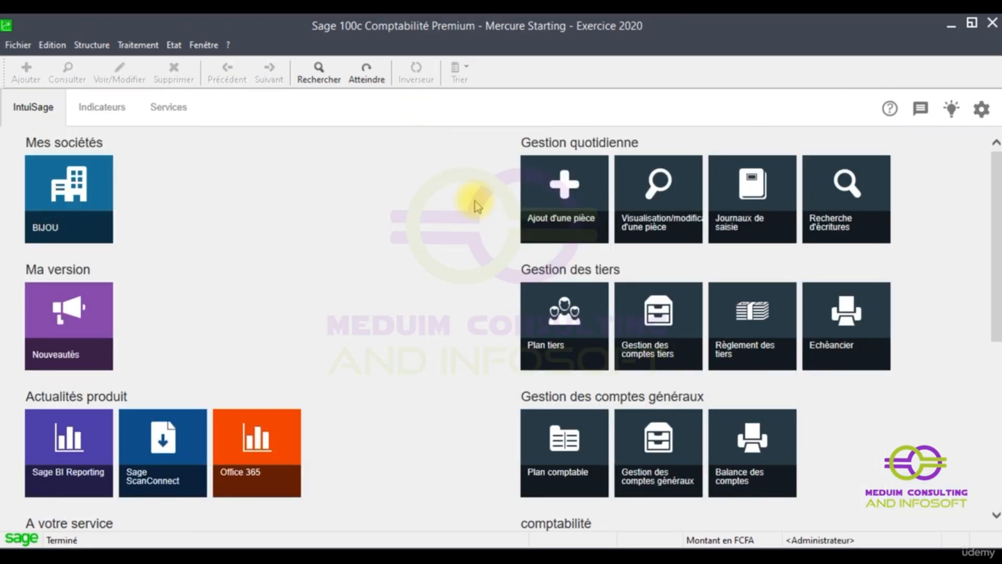
- View the record of supplier ZAZA in the third-party chart and close it
click(125, 46)
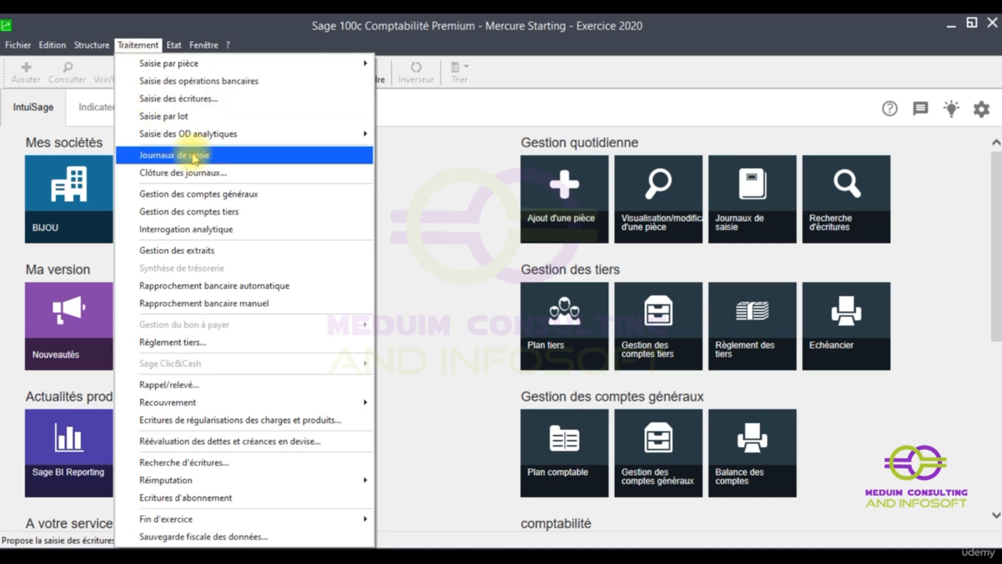
mouse_move(93, 43)
click(114, 116)
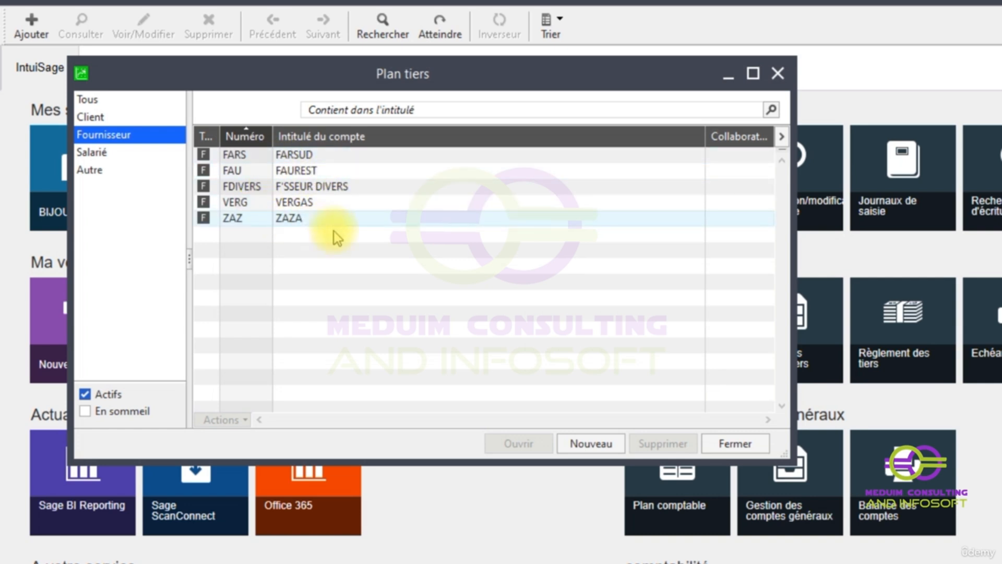
double_click(287, 222)
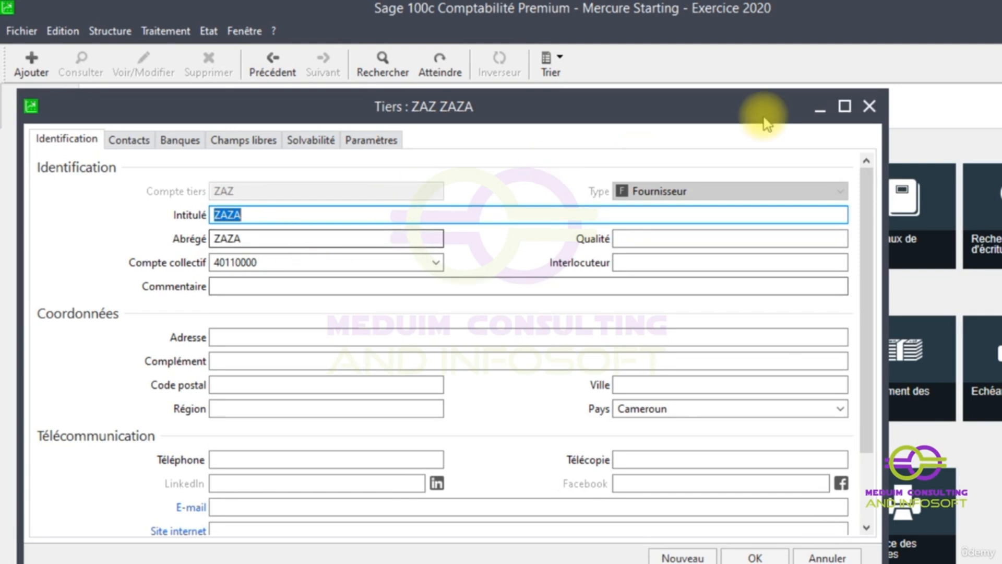
click(869, 105)
- Check the entries of supplier account ZAZ in the third-party accounts management, and close its query window
click(164, 33)
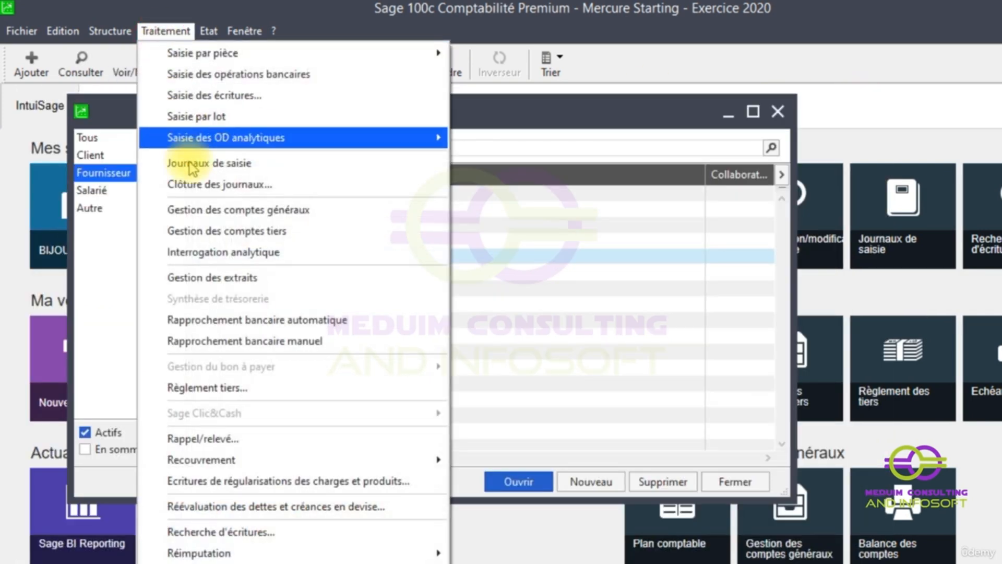
click(268, 235)
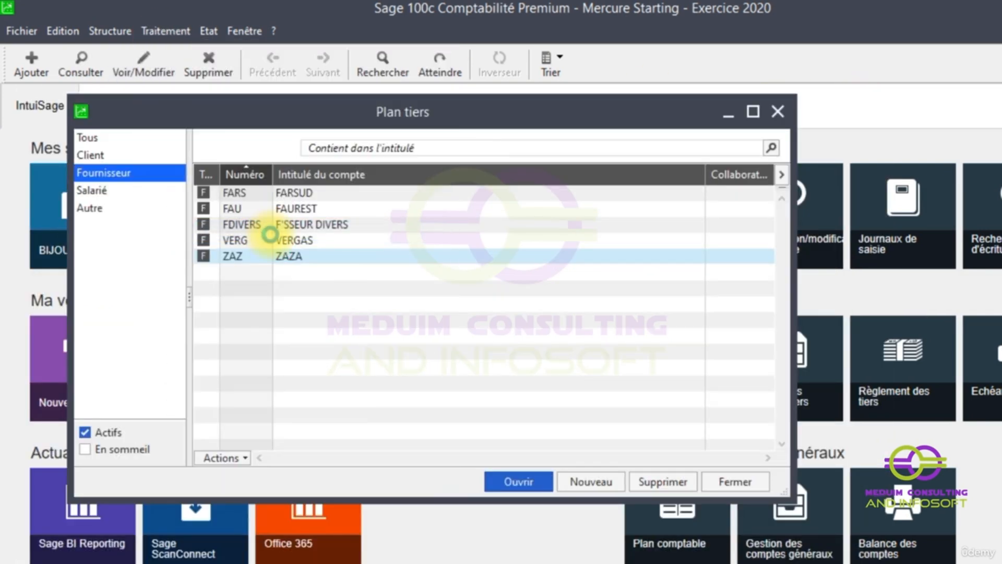
double_click(357, 254)
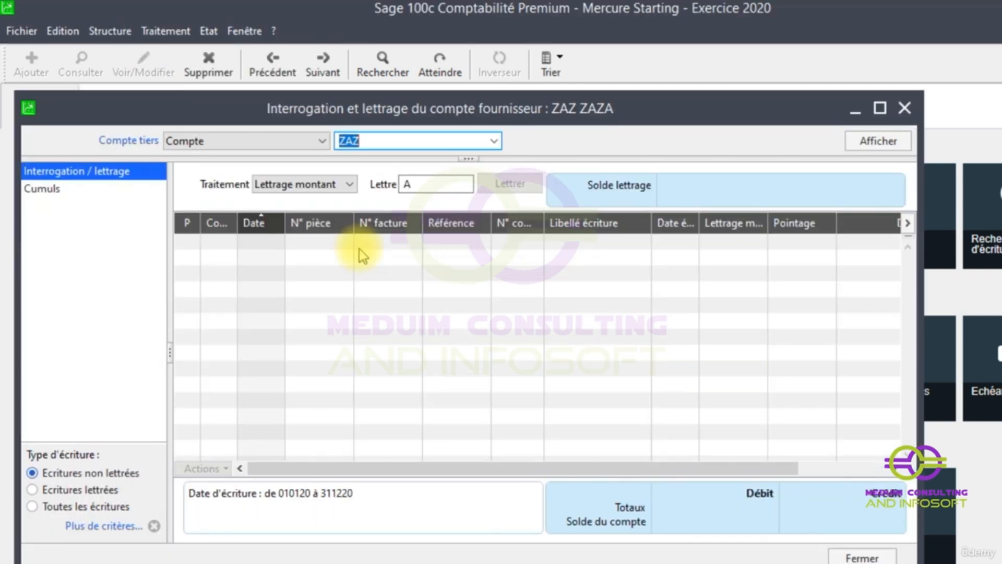
click(905, 108)
- Examine the unlettered entries of supplier account FAU FAUREST, and close the query, the third-party accounts management and the third-party chart
double_click(371, 224)
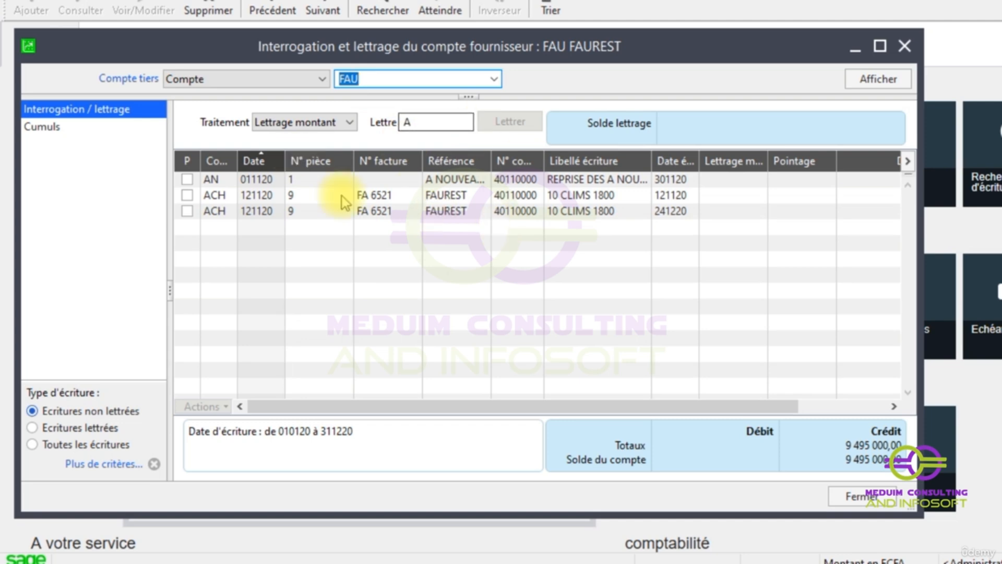
click(901, 50)
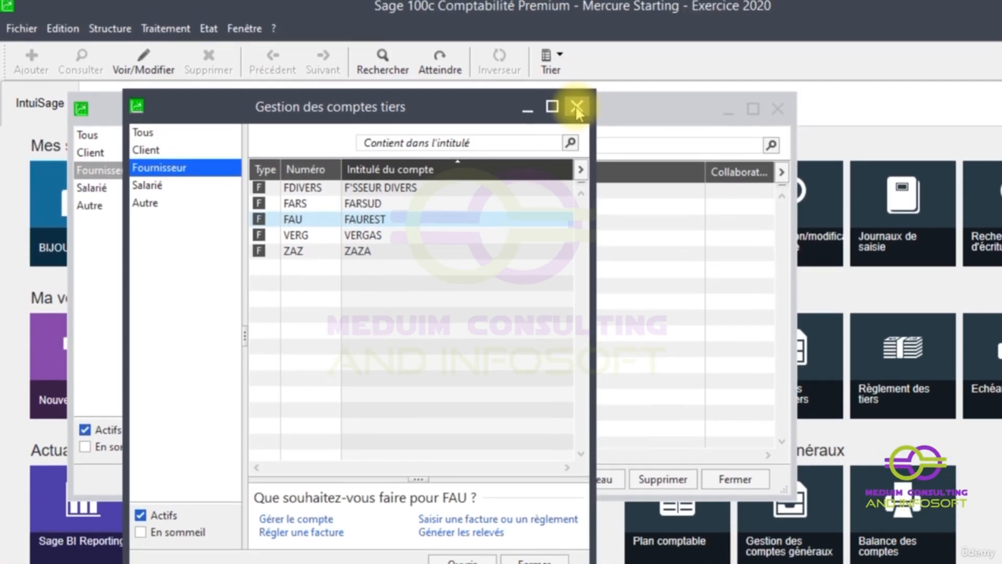
click(576, 110)
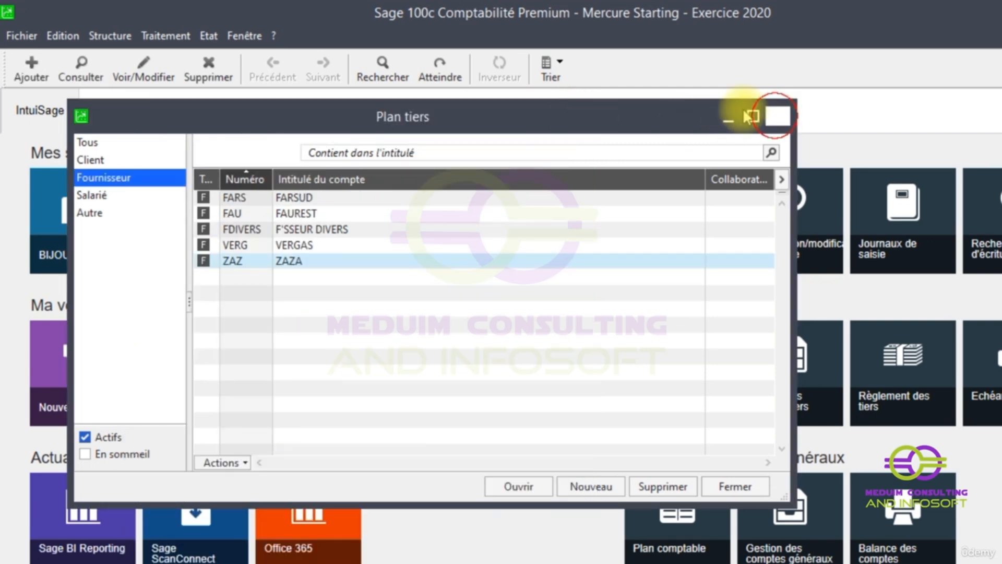
click(777, 116)
- Reallocate the general entries for third-party accounts only, from third-party account FAU to ZAZ, across all journal types
click(165, 35)
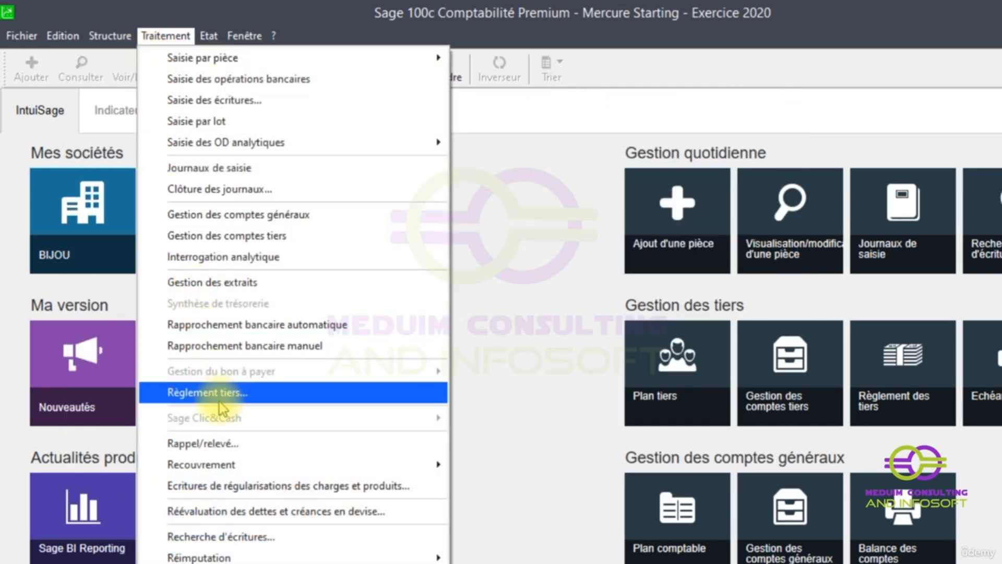
mouse_move(235, 556)
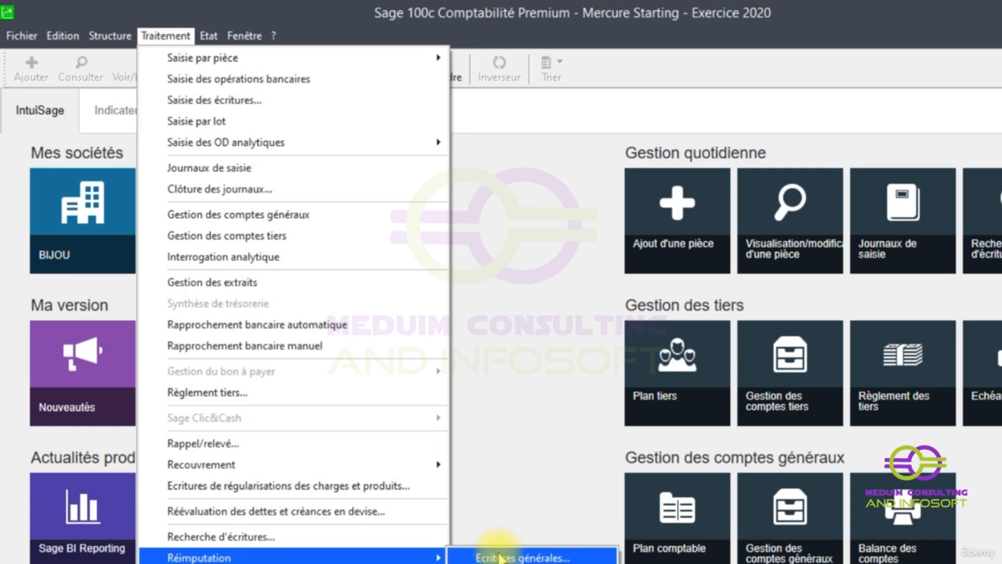
click(458, 416)
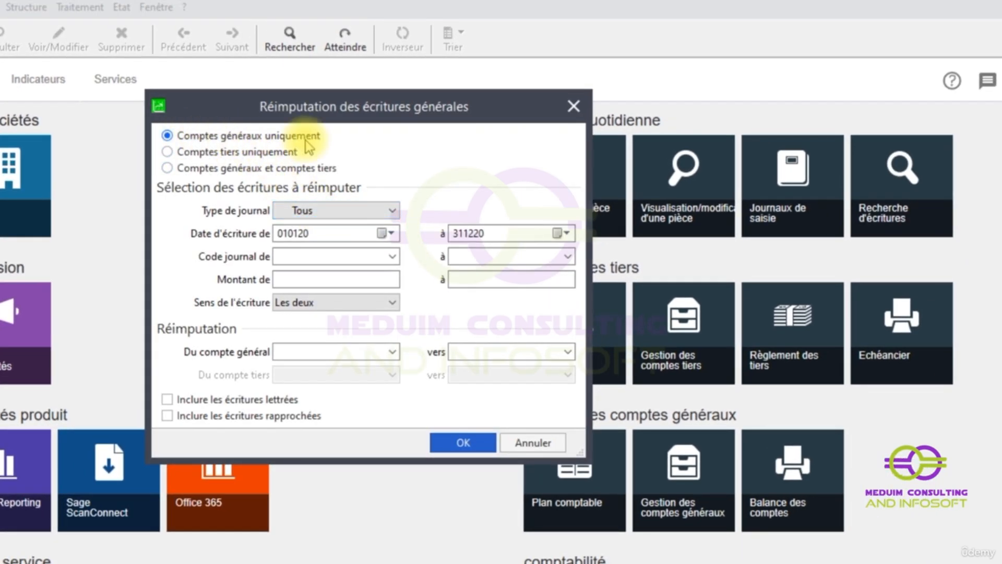
click(203, 157)
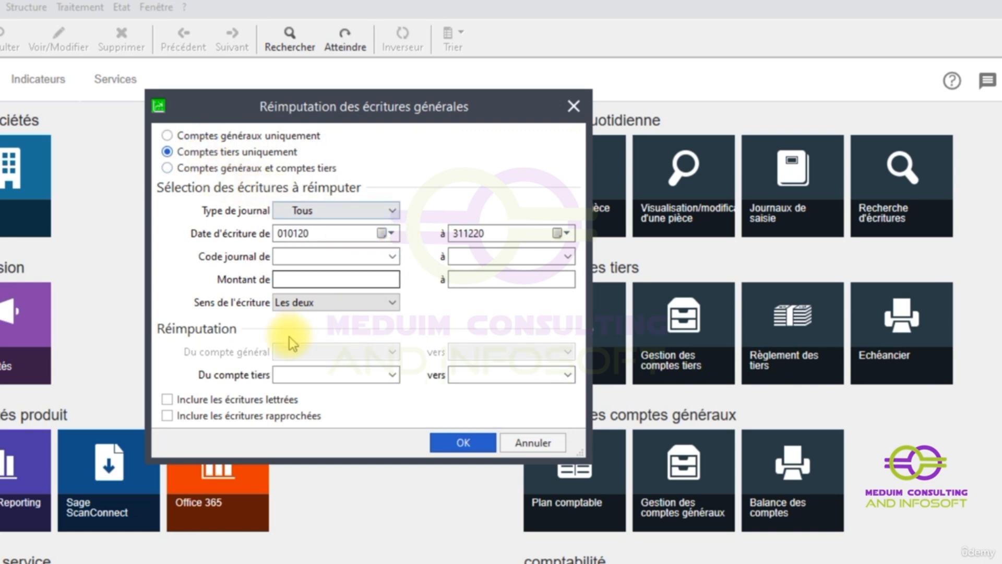
click(297, 374)
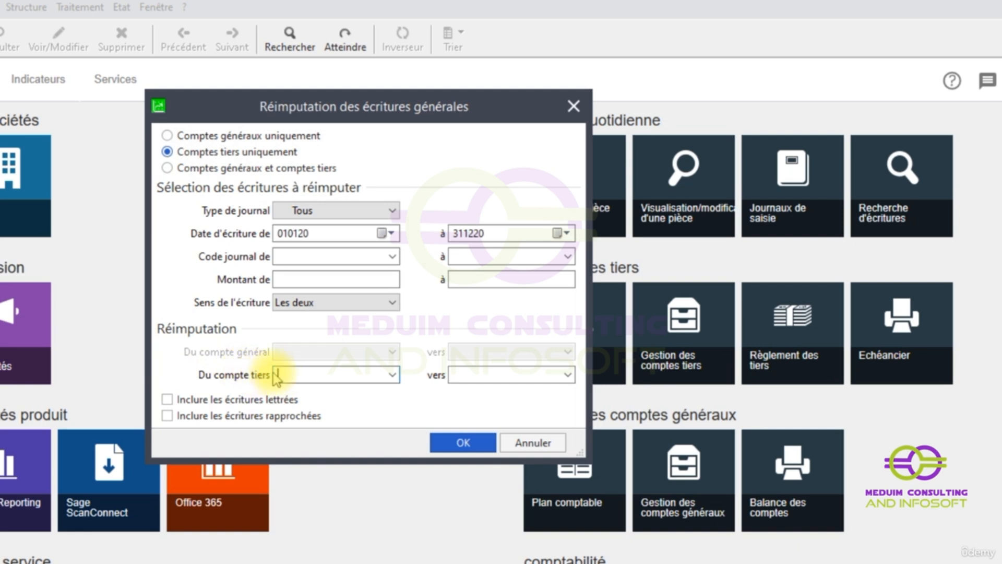
text(FAU)
key(F4)
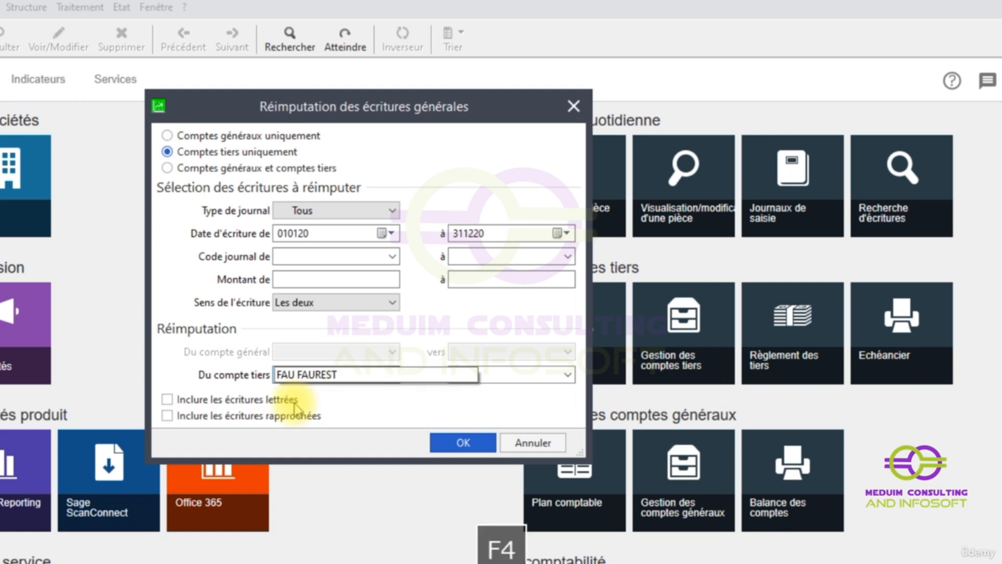
click(335, 380)
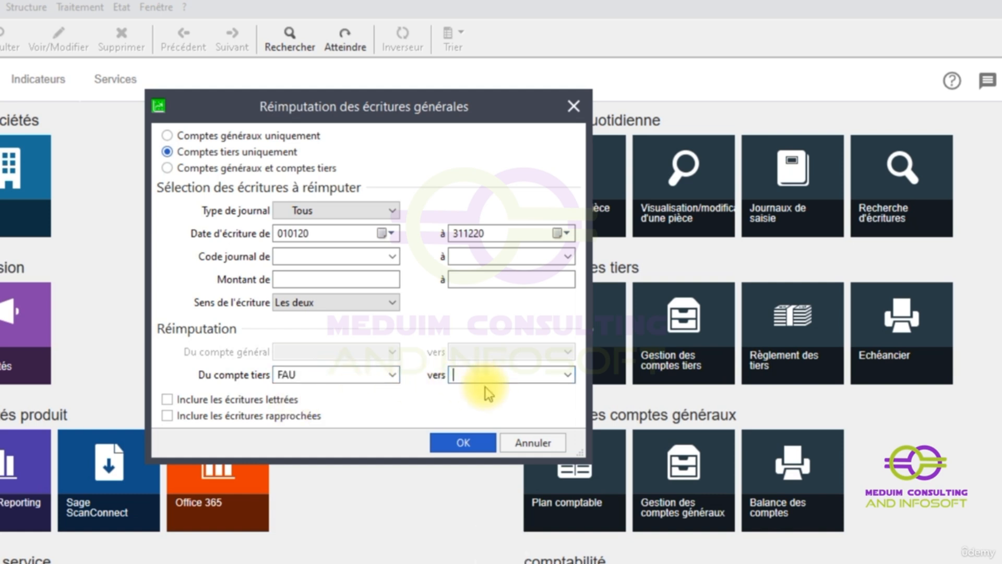
text(ZA)
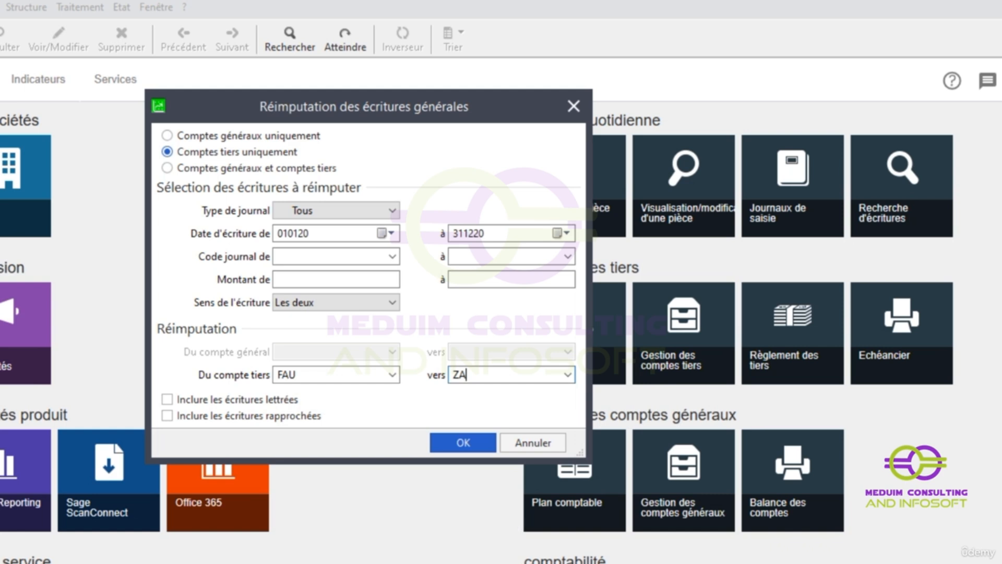
key(F4)
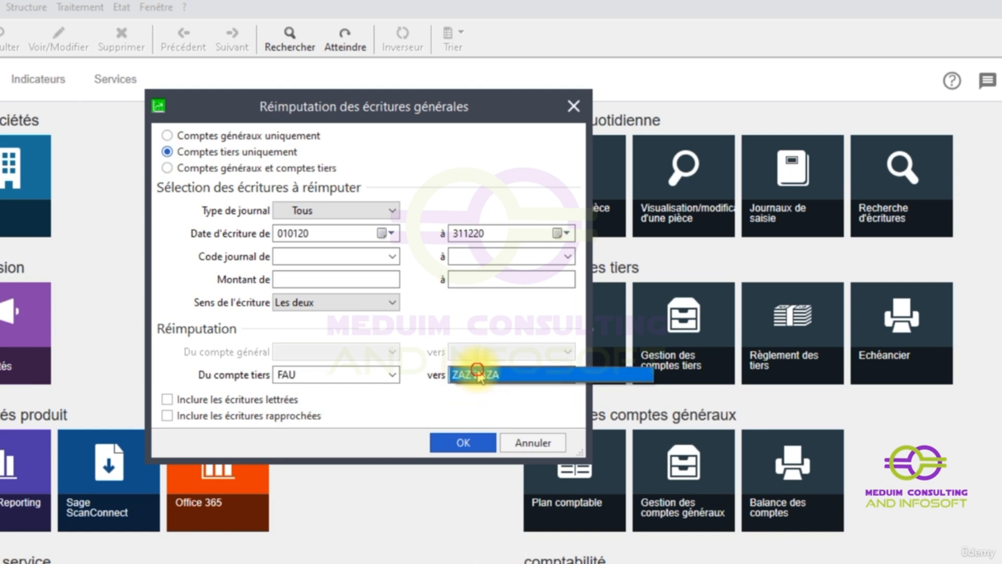
click(467, 375)
click(476, 445)
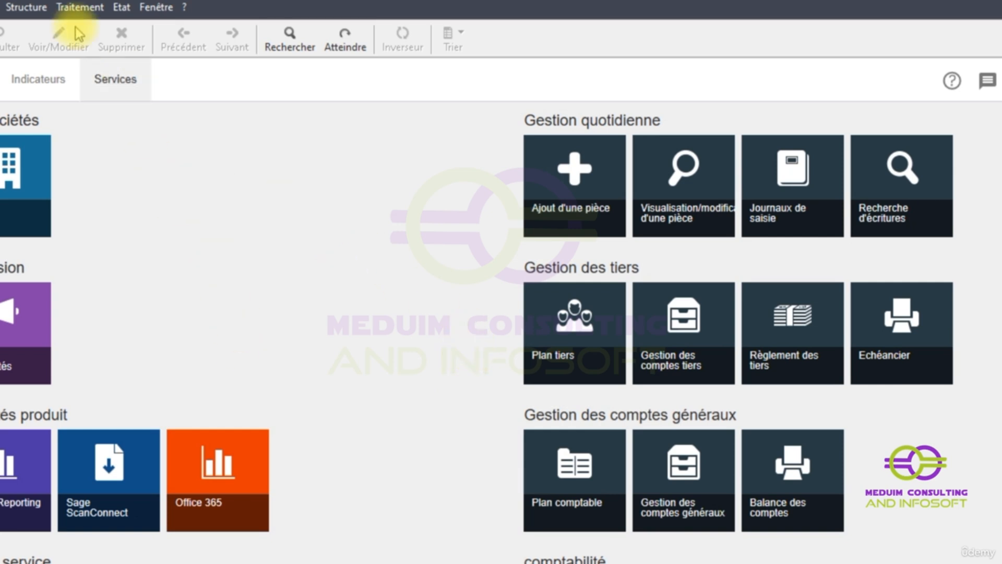
click(80, 7)
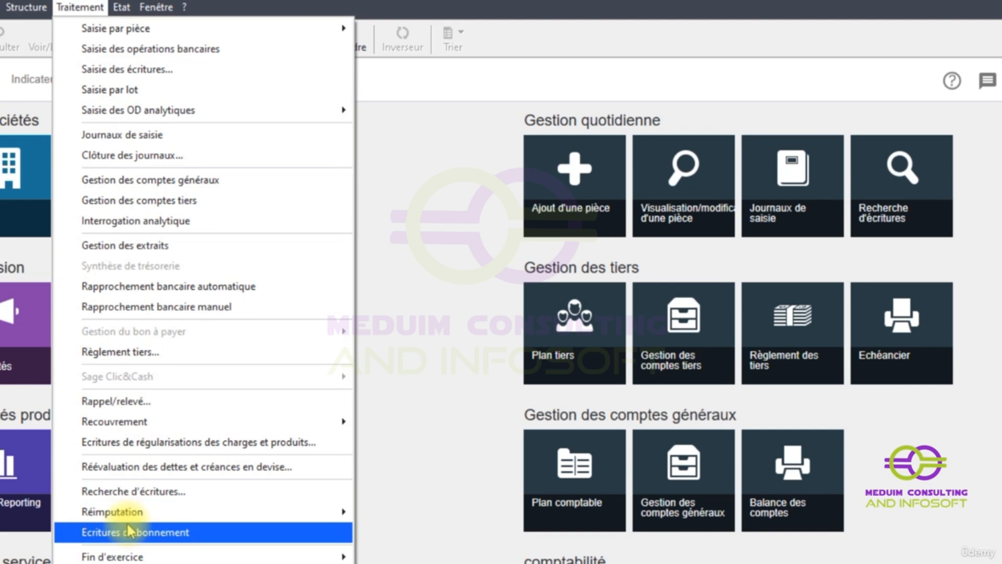
mouse_move(115, 511)
click(447, 512)
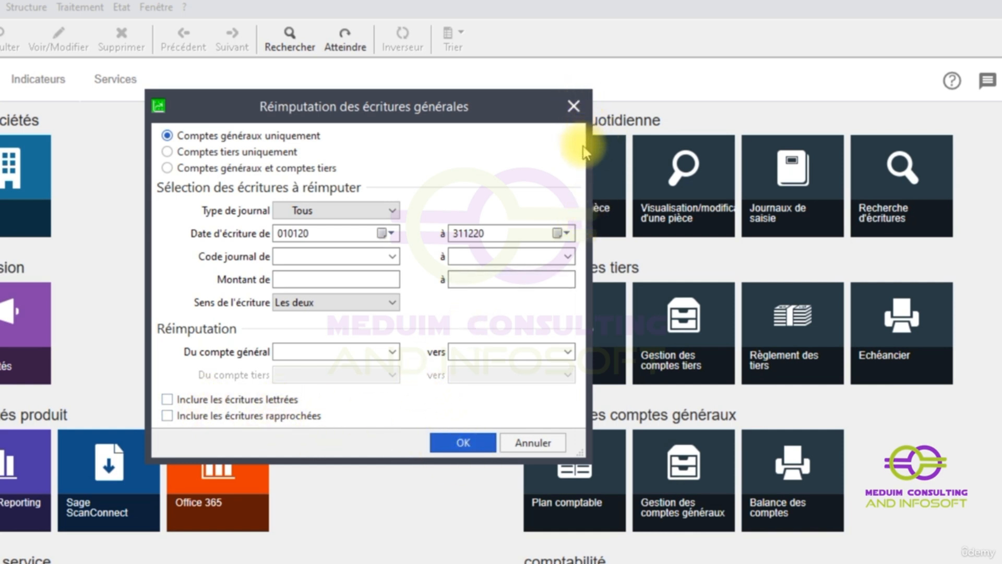
click(576, 109)
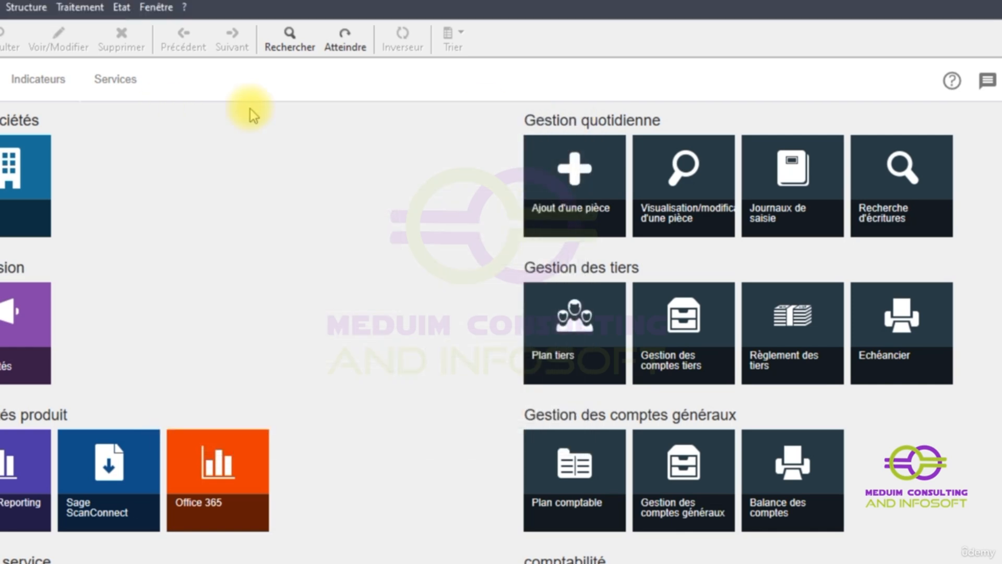
- Check the entries of supplier account FAU FAUREST and of supplier account ZAZ ZAZA in the third-party accounts management
click(80, 8)
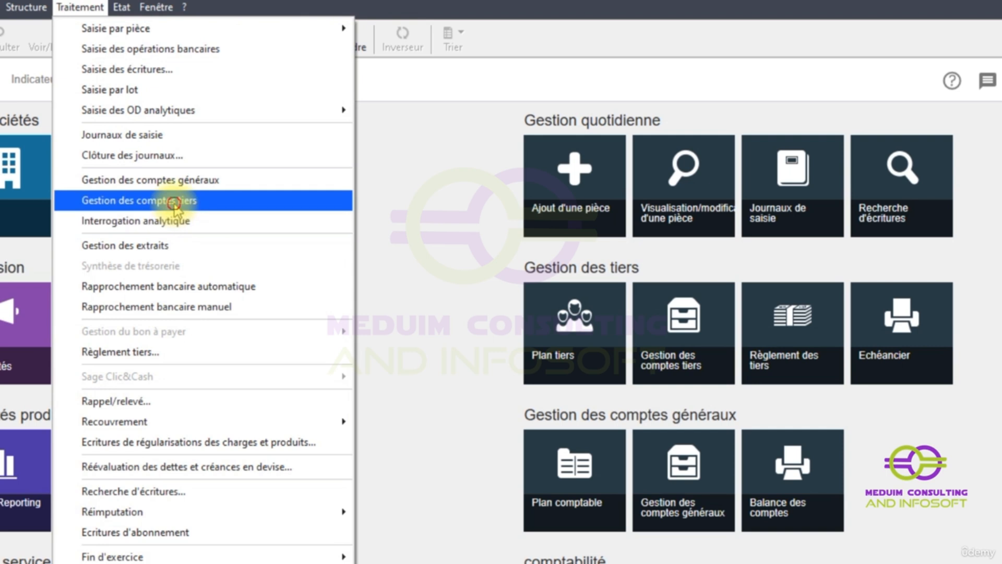
click(214, 202)
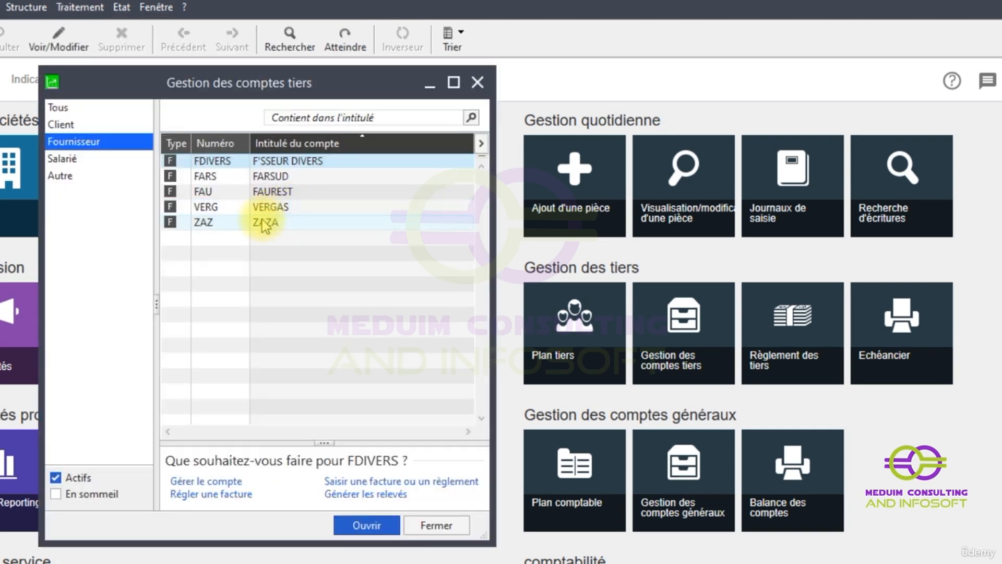
click(276, 195)
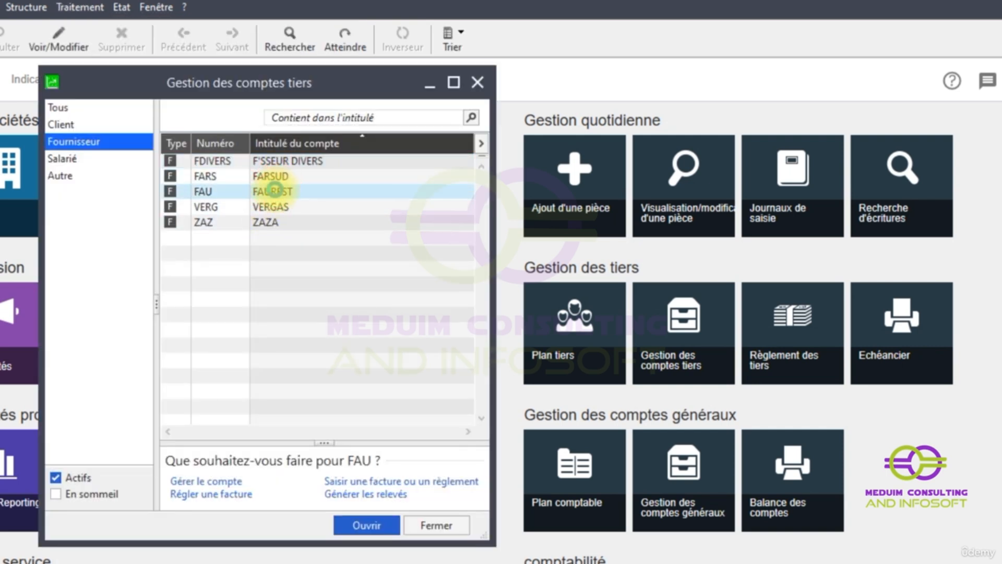
double_click(275, 191)
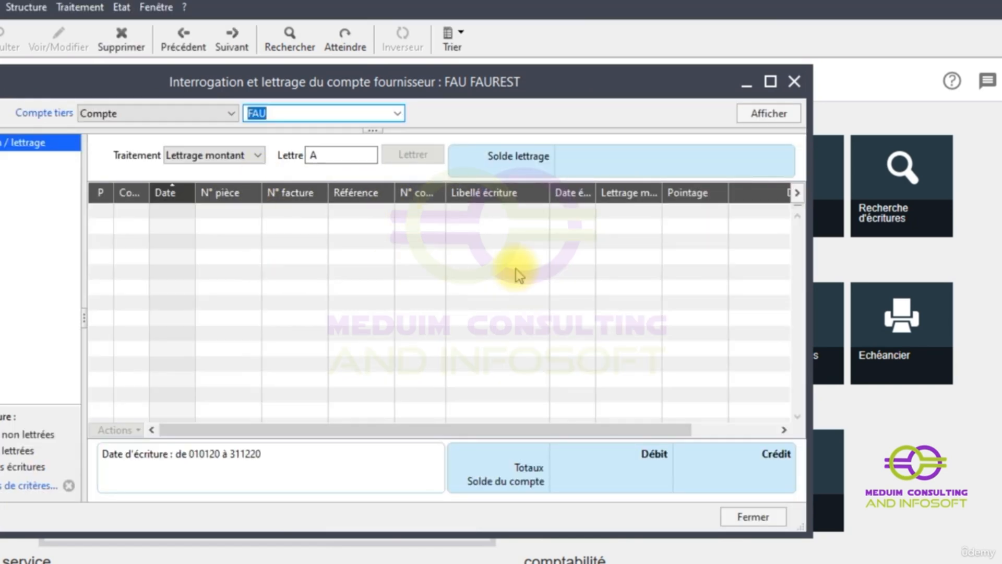
click(793, 82)
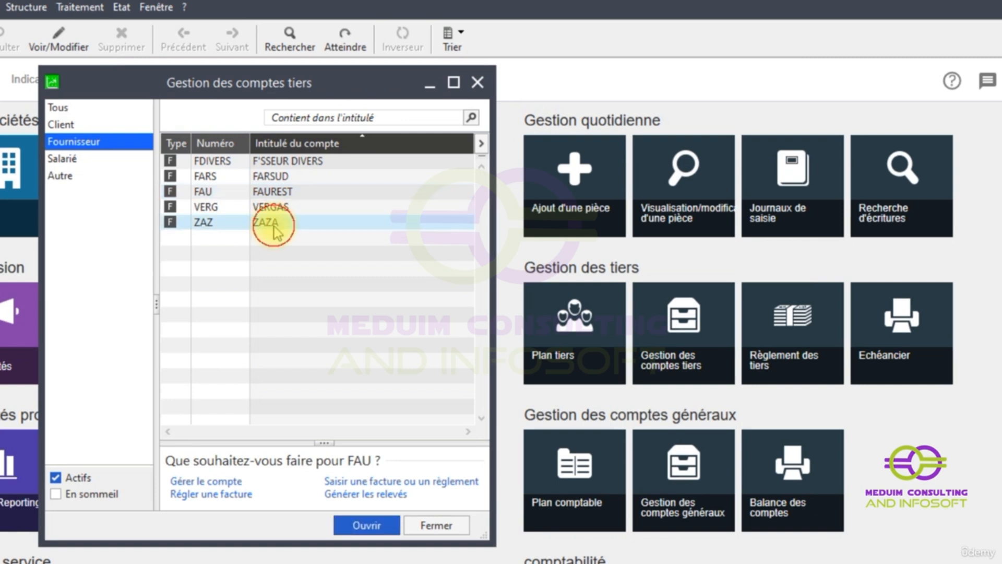
double_click(250, 233)
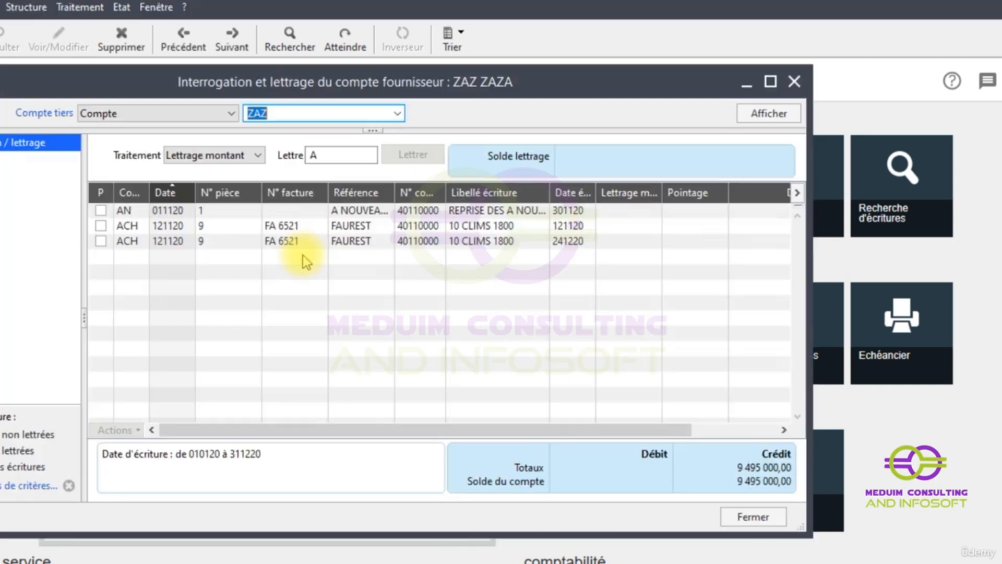